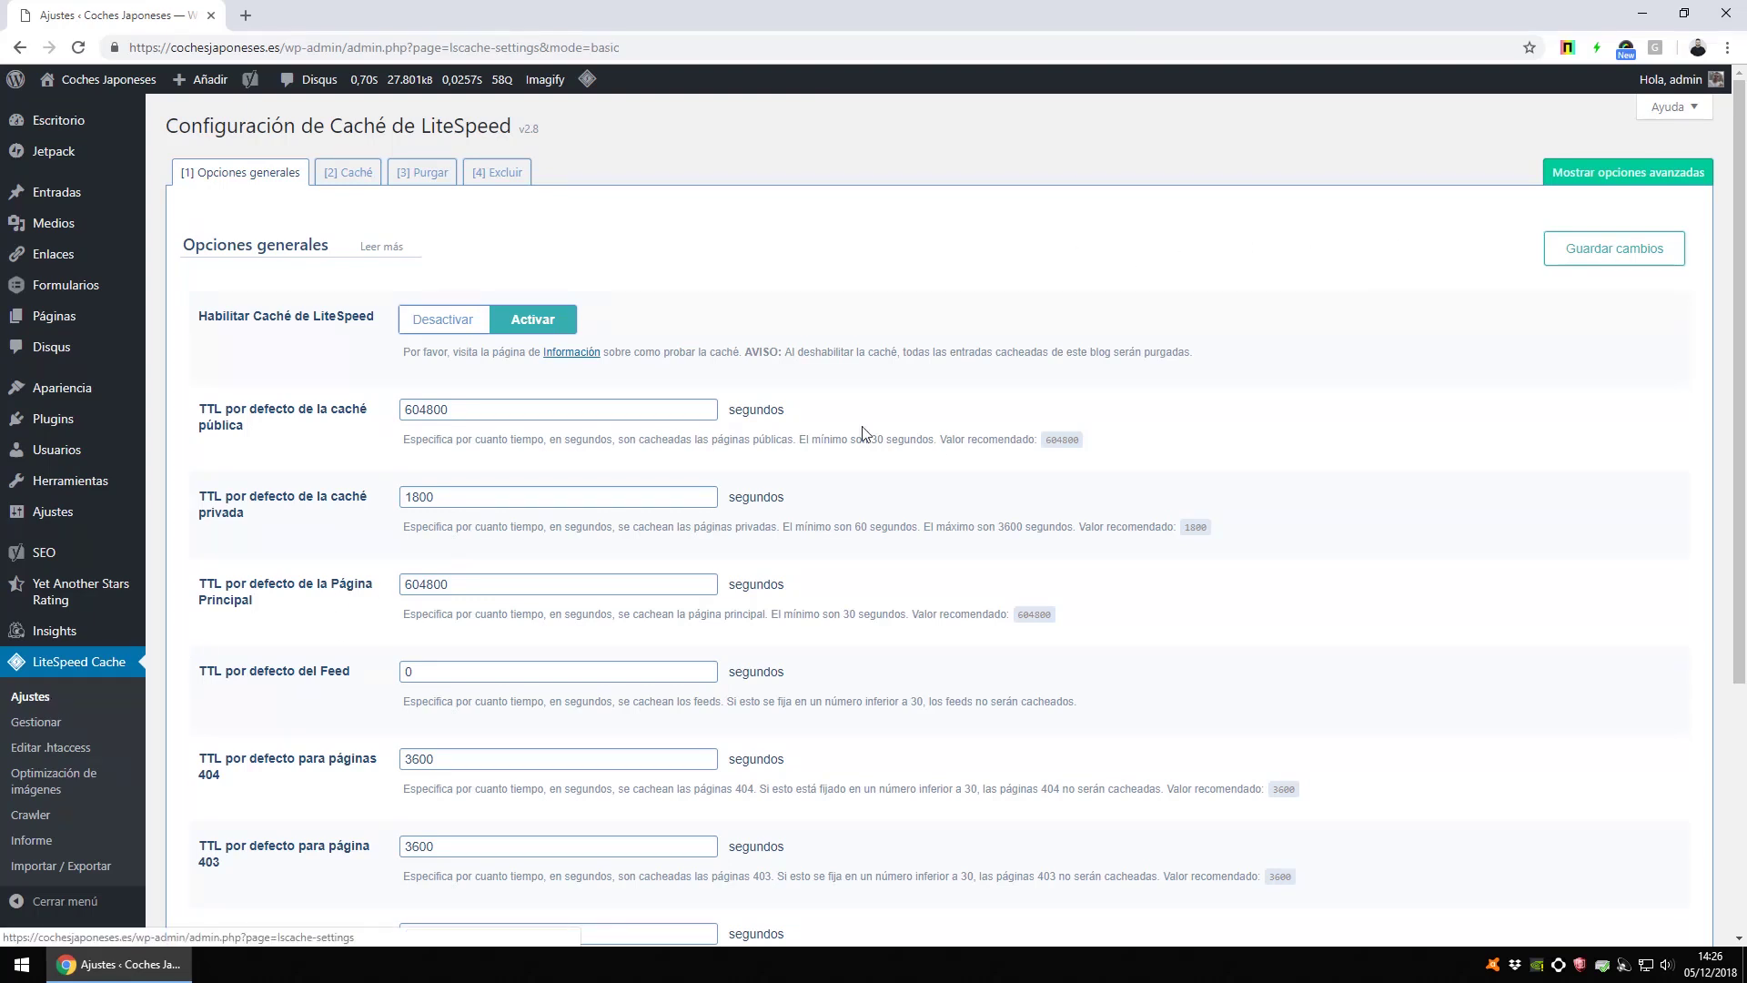
Show the advanced LiteSpeed Cache options and look through the general options
left_click(1608, 180)
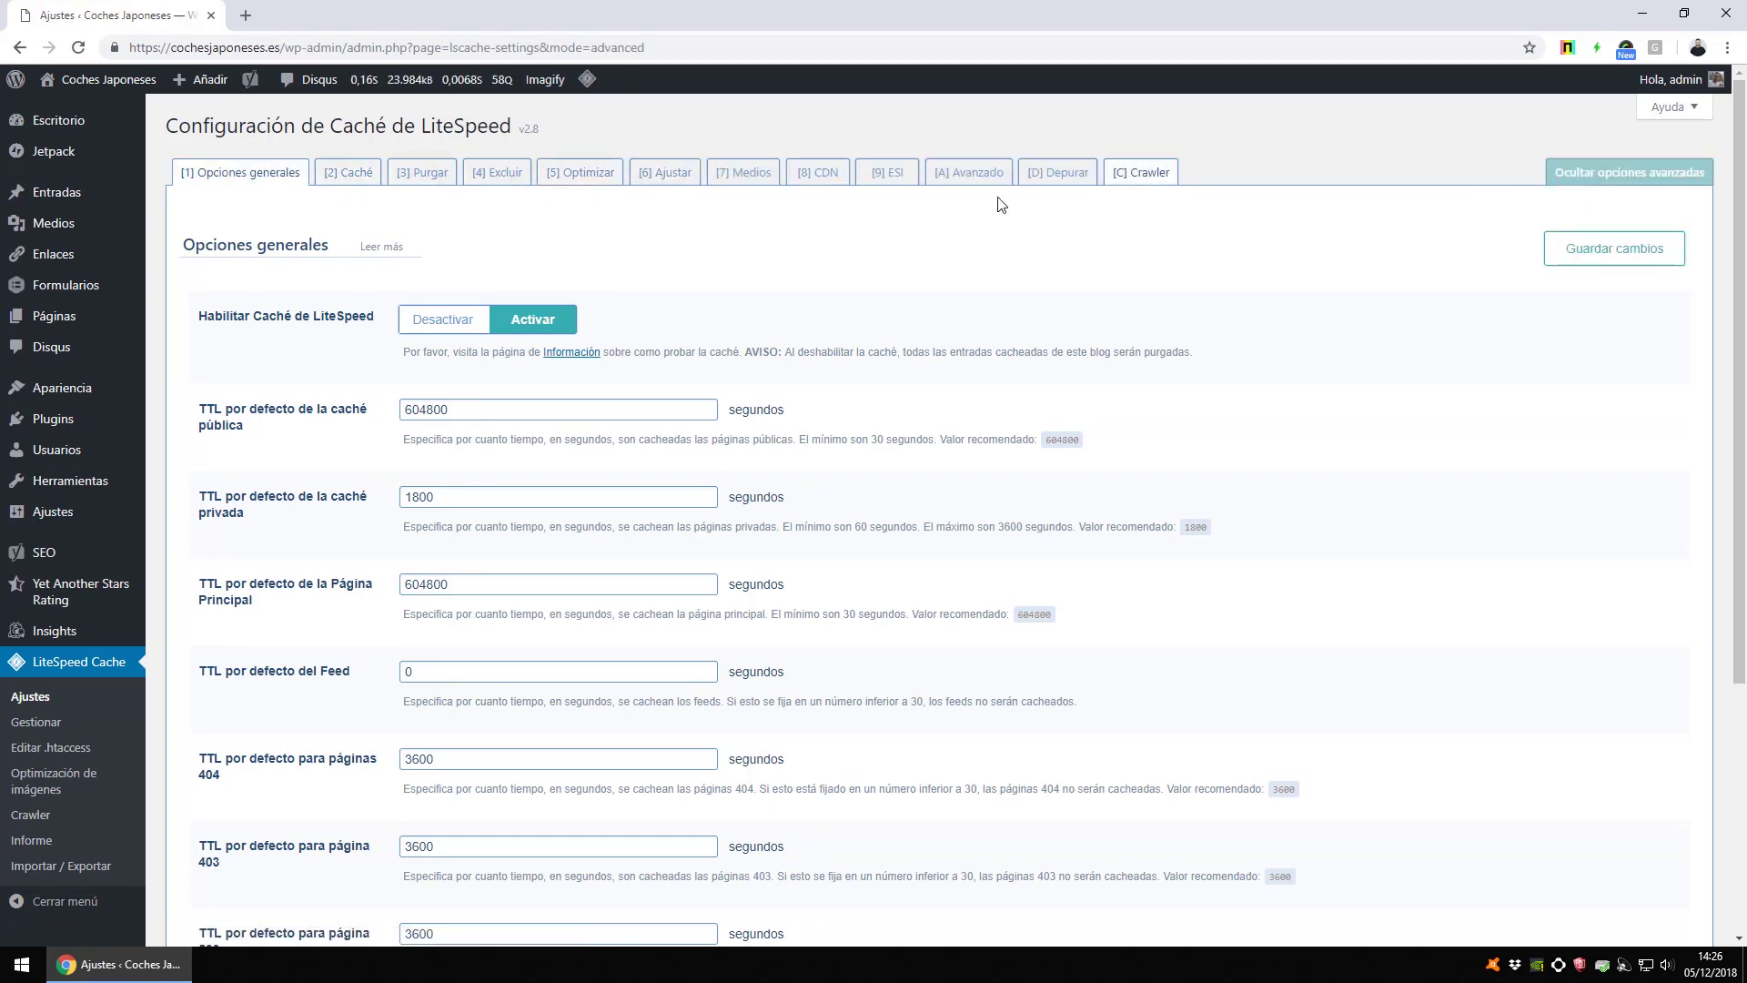
scroll(273, 187, "down", 4)
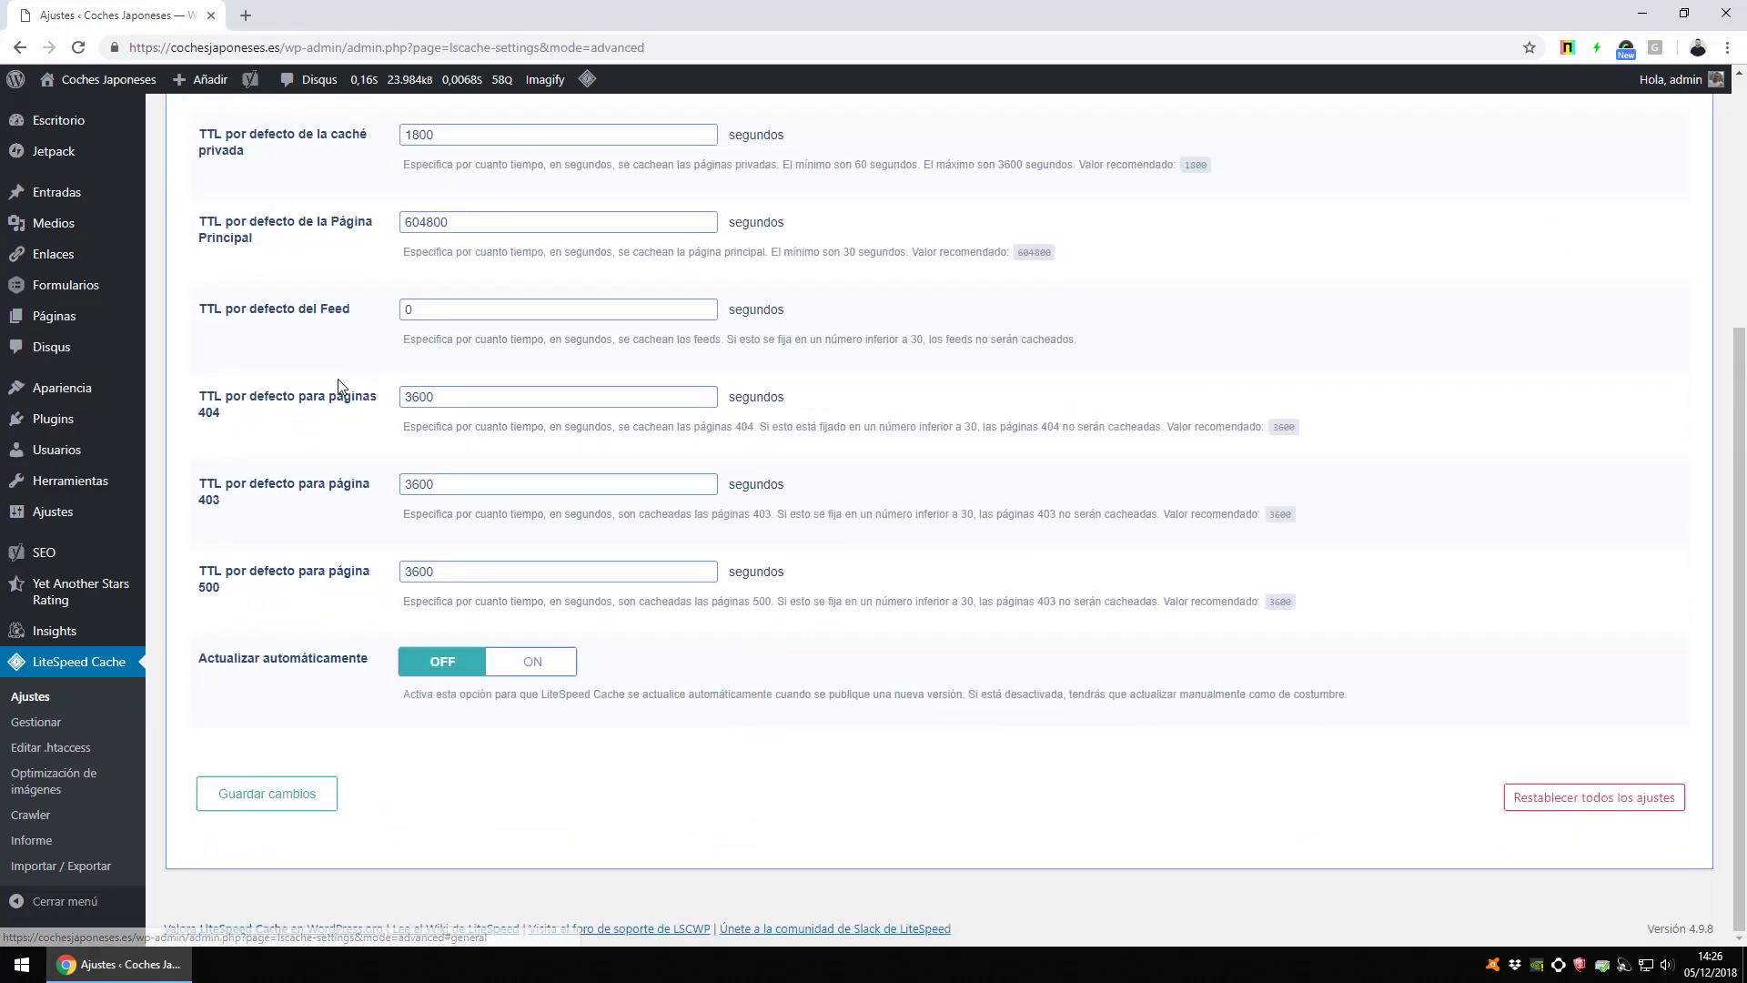
scroll(352, 421, "up", 4)
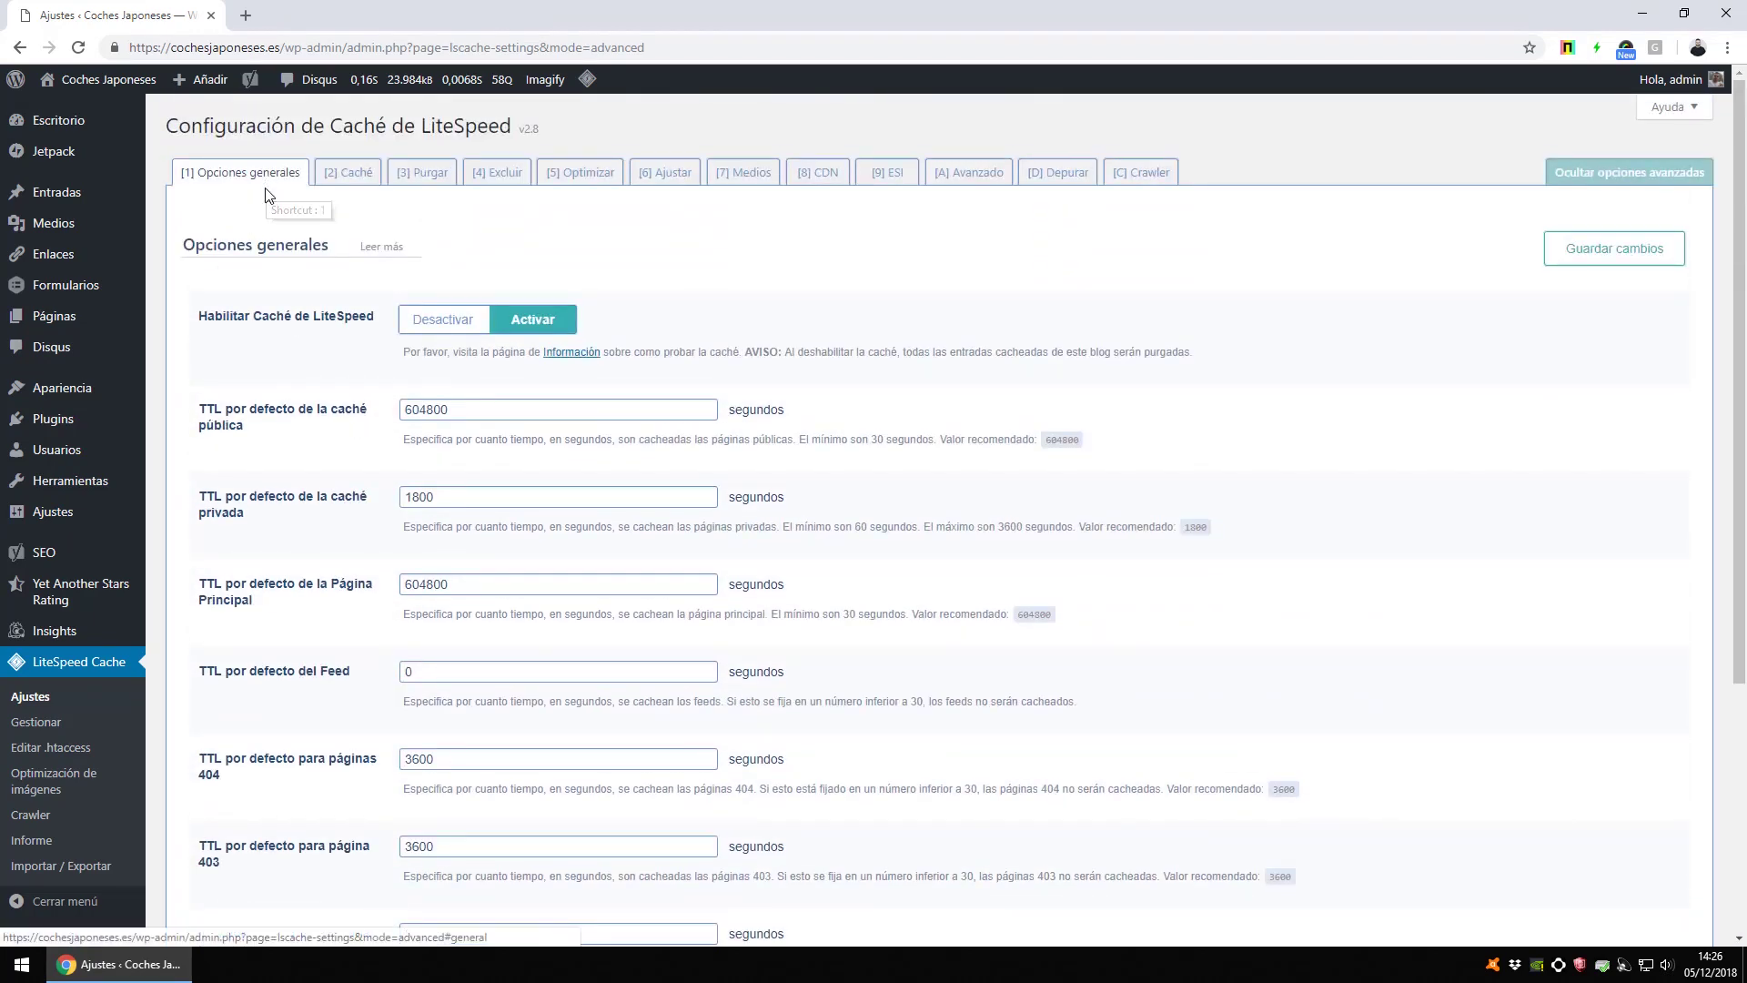
Look through the Caché, Purgar and Excluir settings
left_click(351, 172)
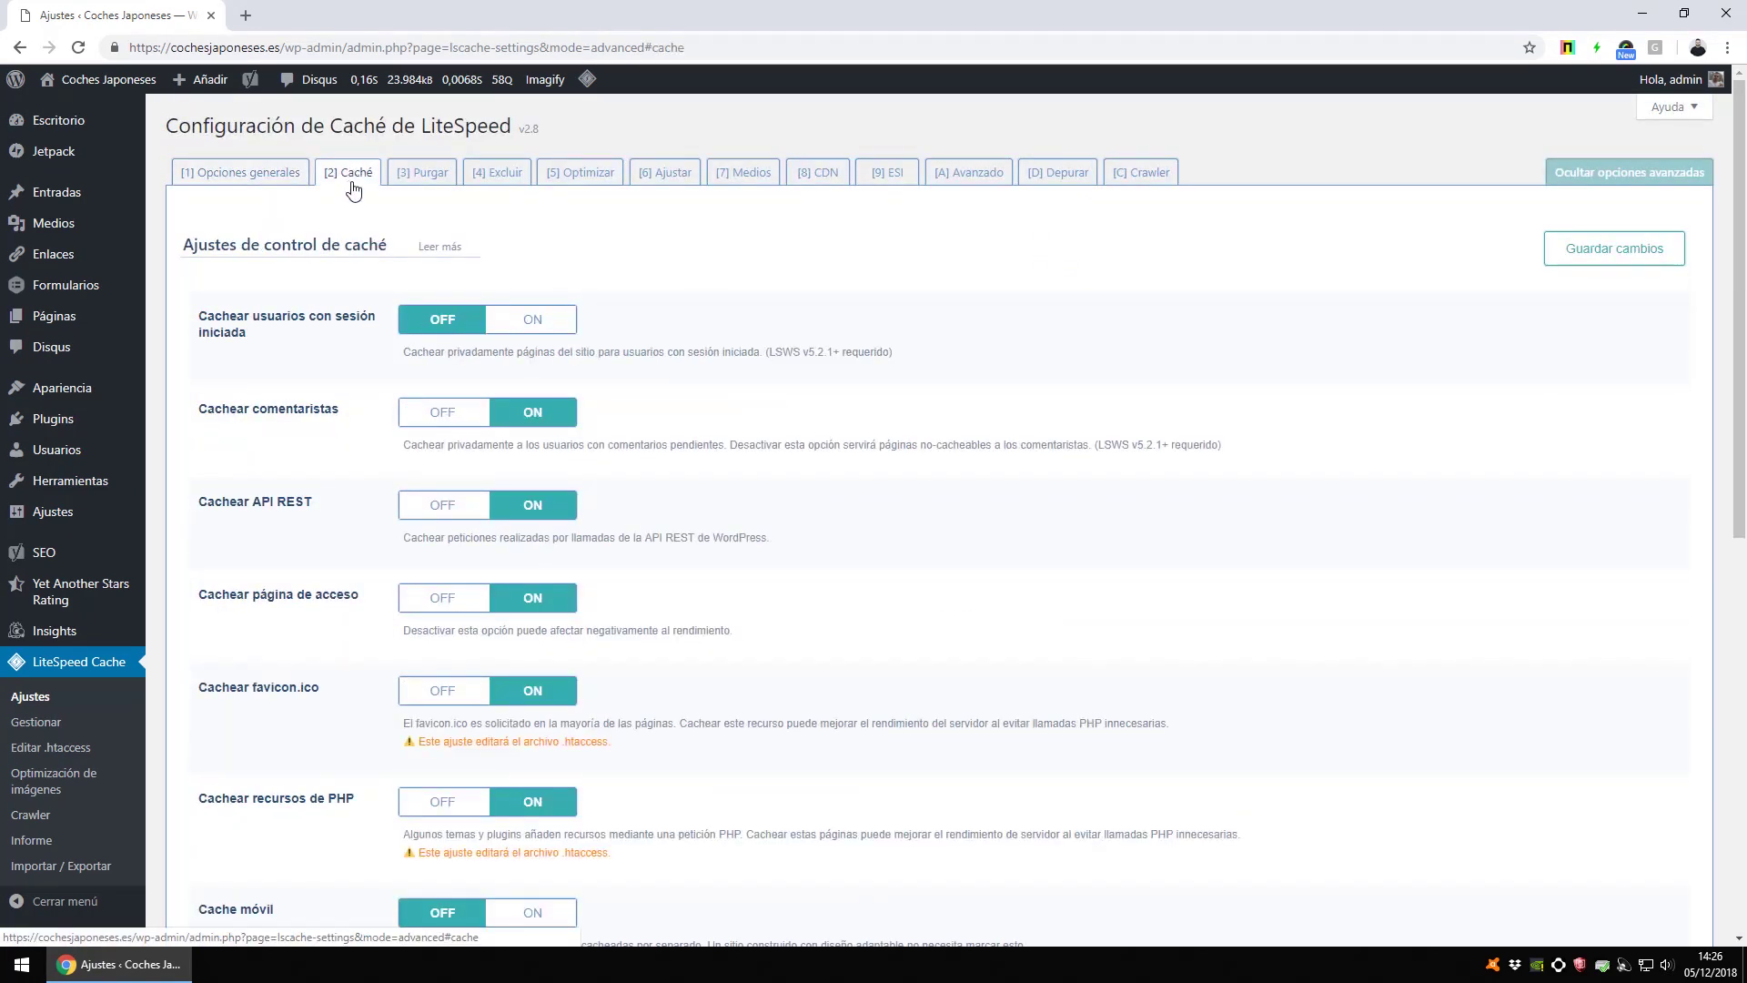
scroll(480, 418, "down", 10)
scroll(496, 581, "up", 10)
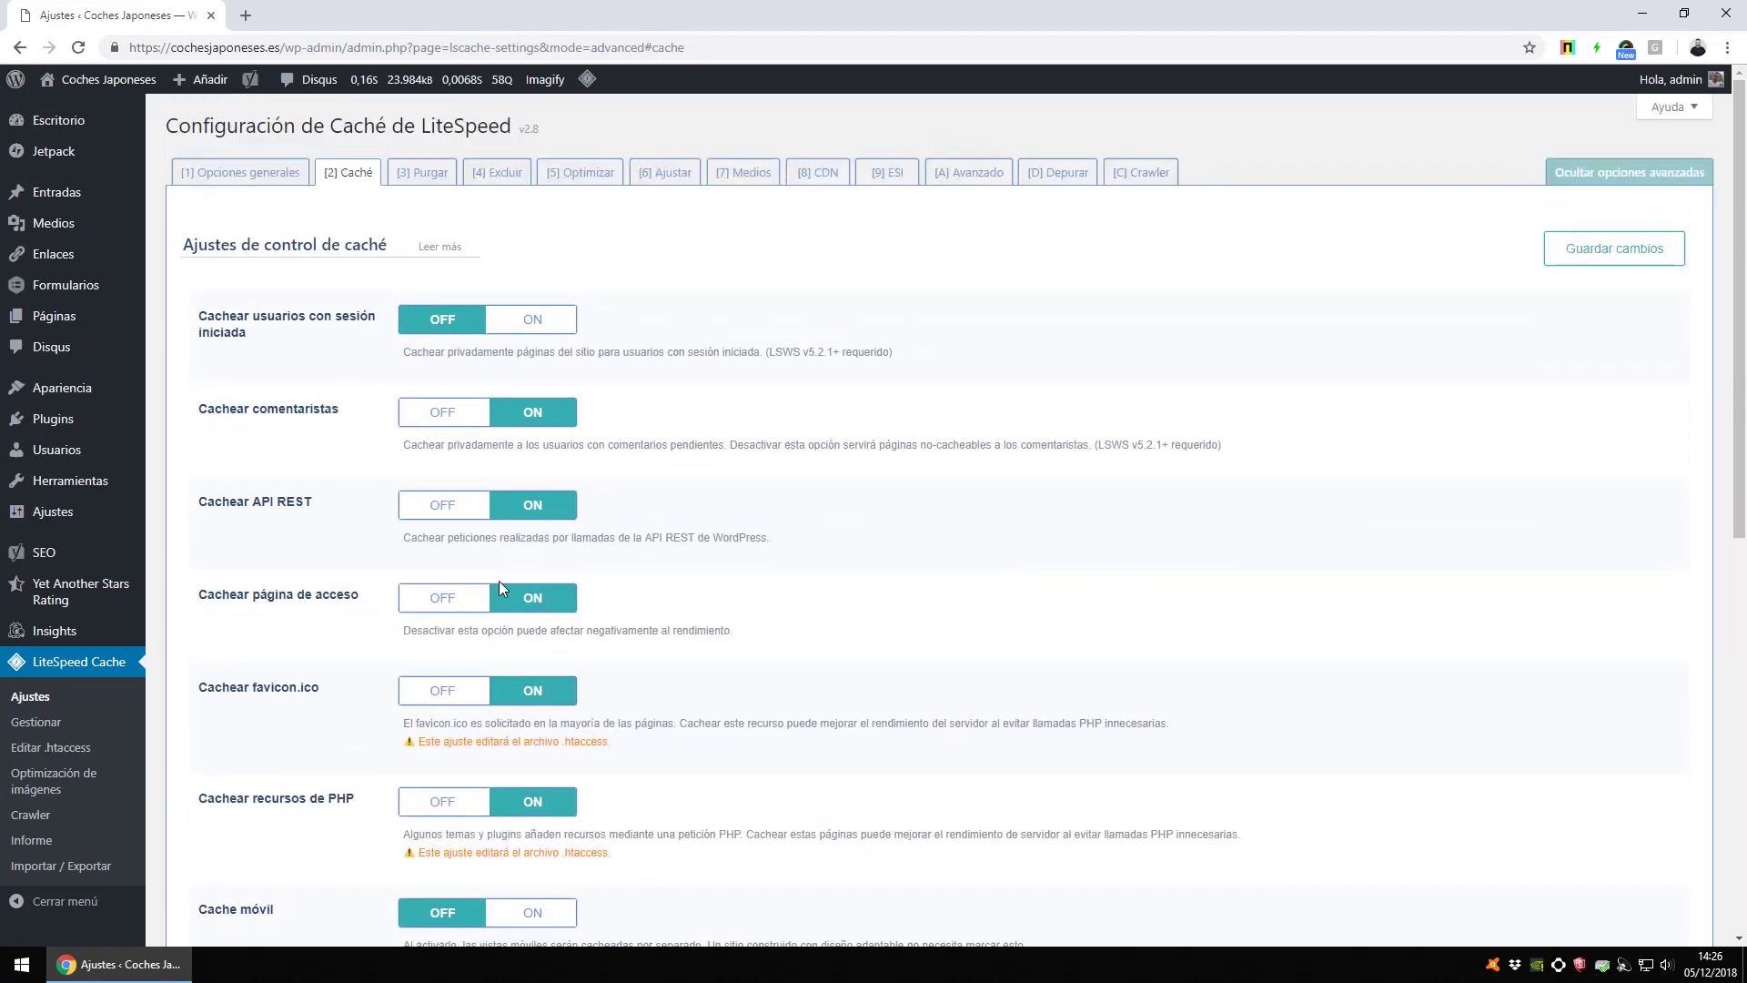
left_click(426, 173)
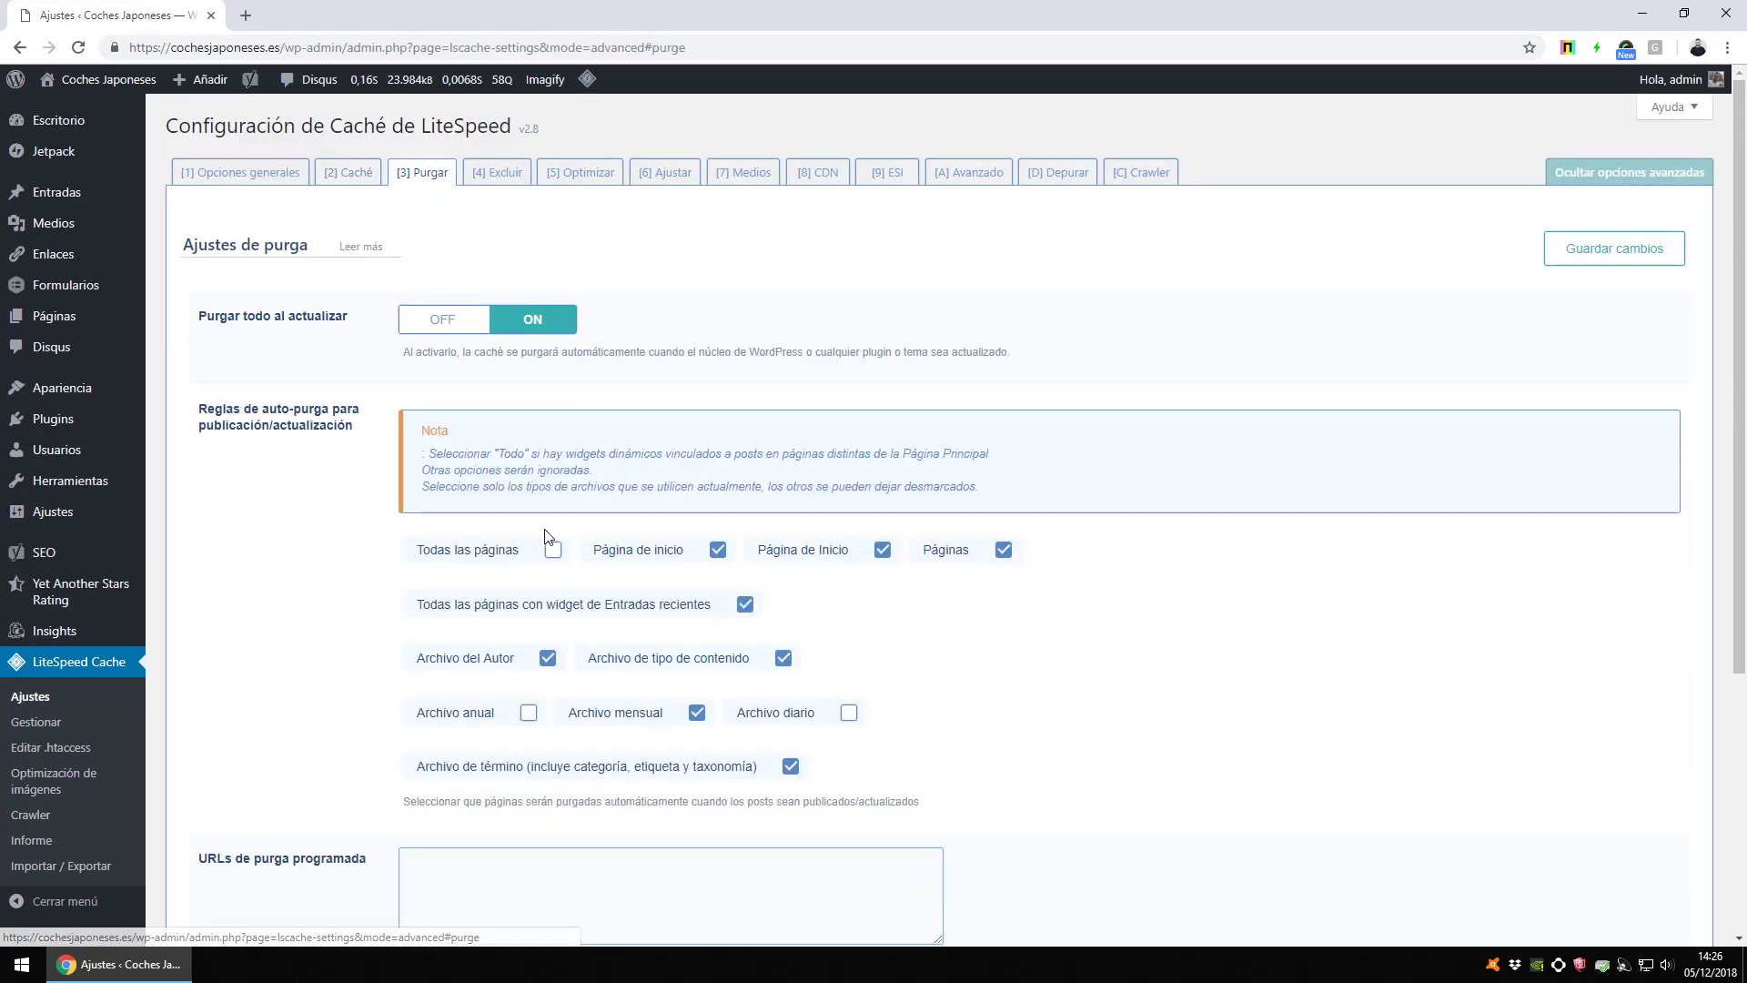
scroll(544, 537, "down", 5)
scroll(541, 536, "up", 5)
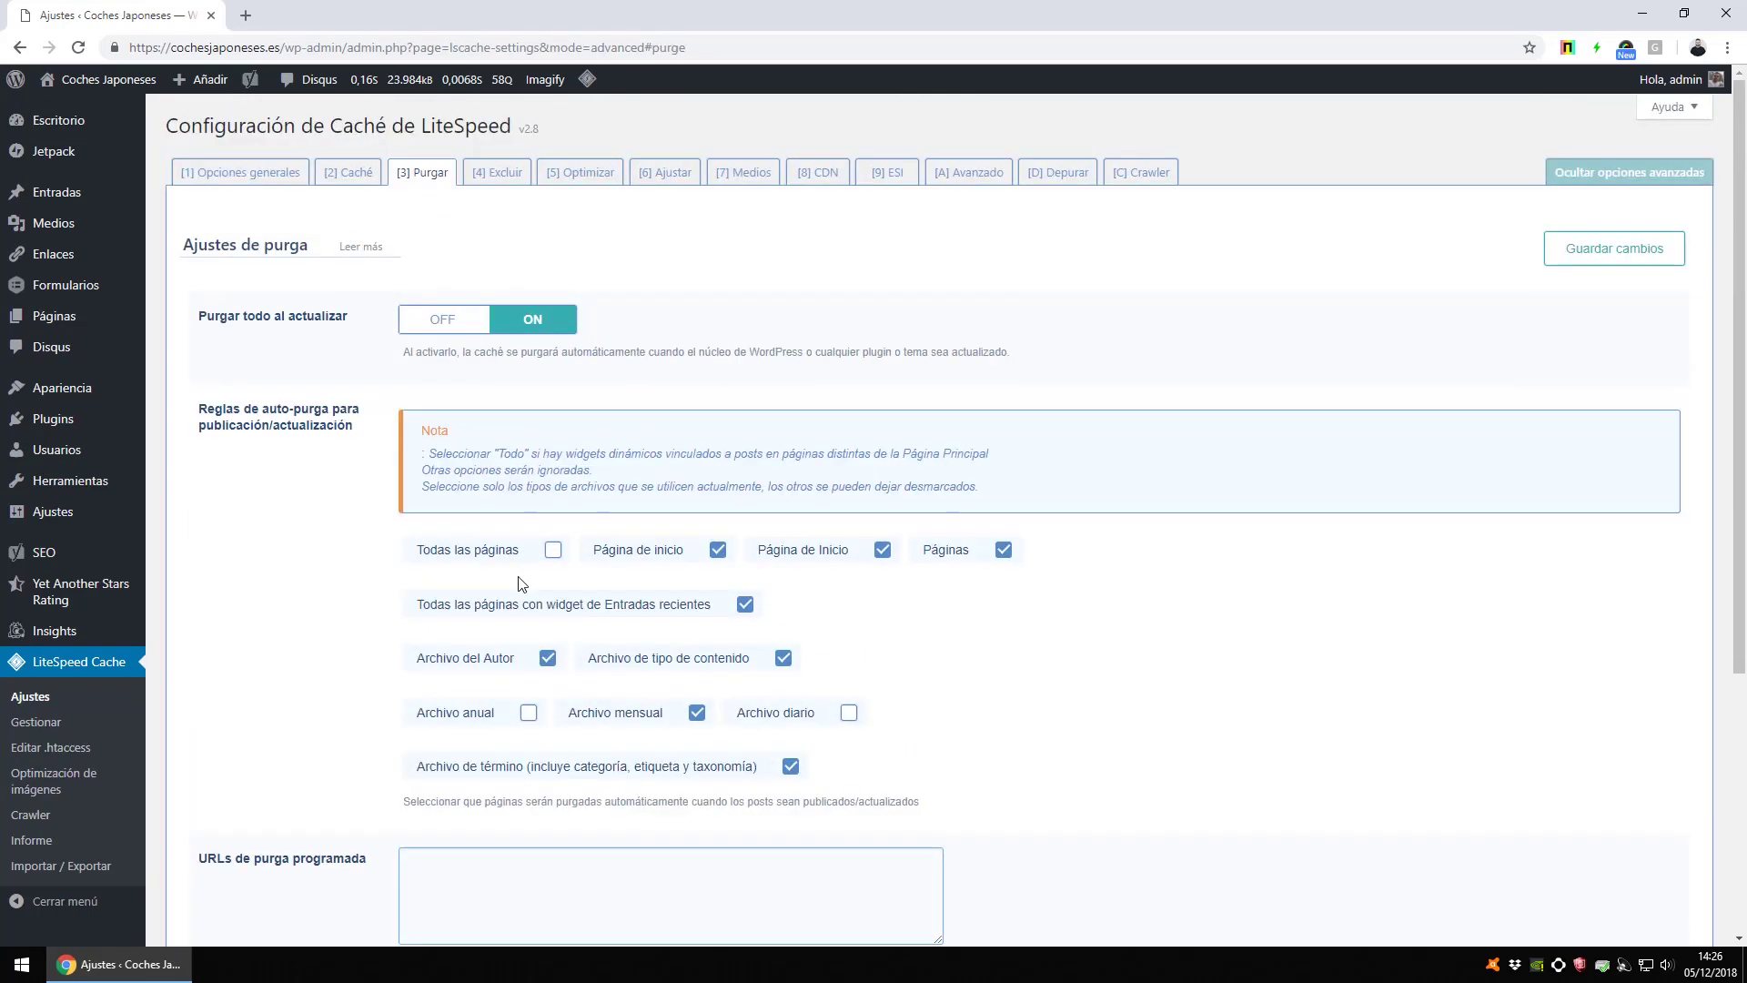
left_click(498, 173)
scroll(595, 379, "down", 10)
scroll(495, 546, "up", 10)
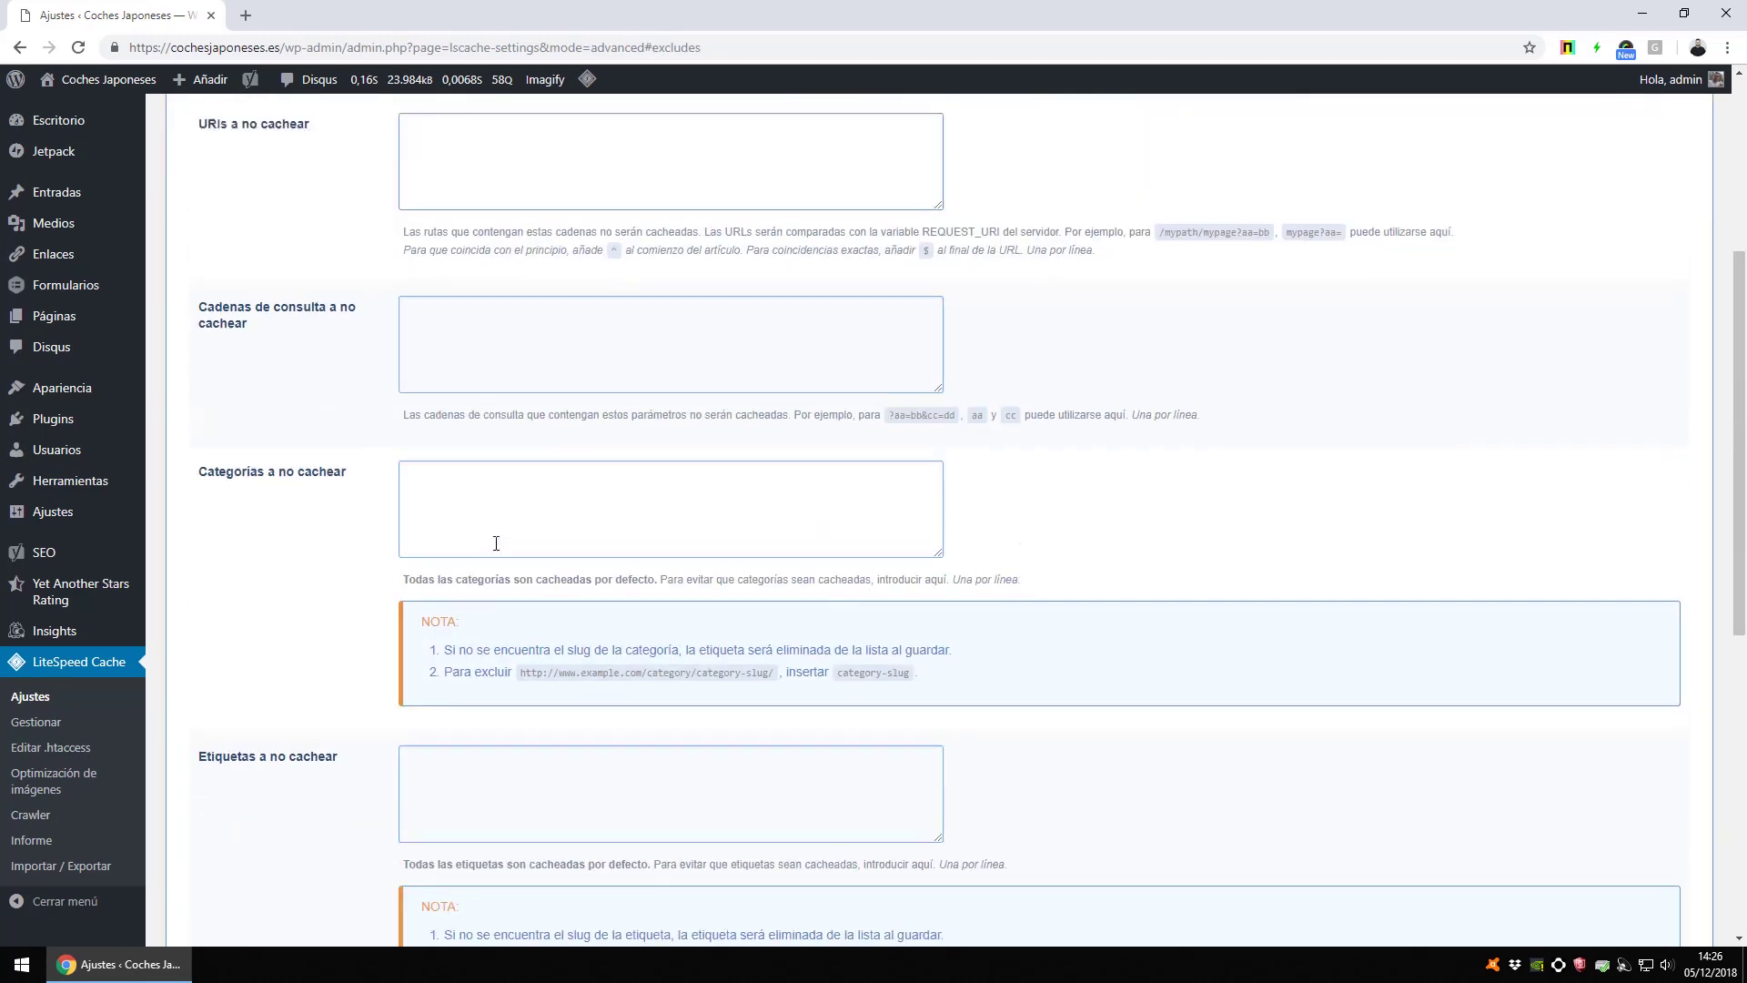
Open the Optimizar settings
left_click(558, 178)
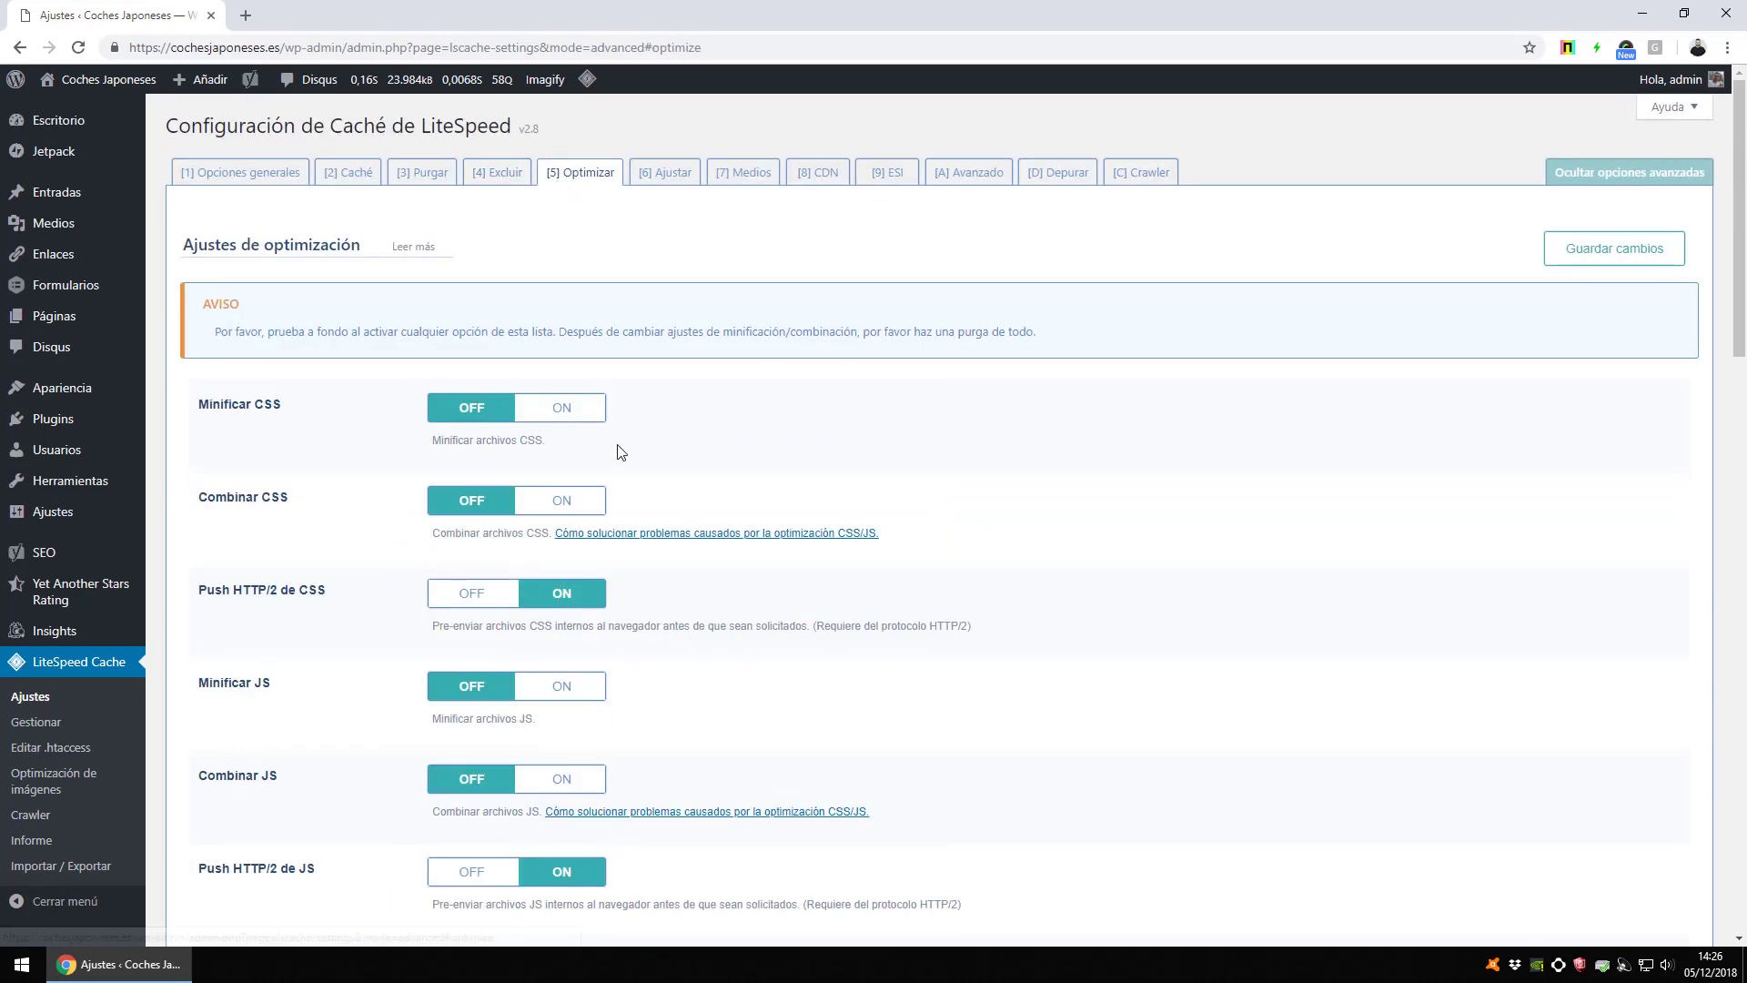
scroll(619, 455, "down", 1)
scroll(614, 451, "up", 1)
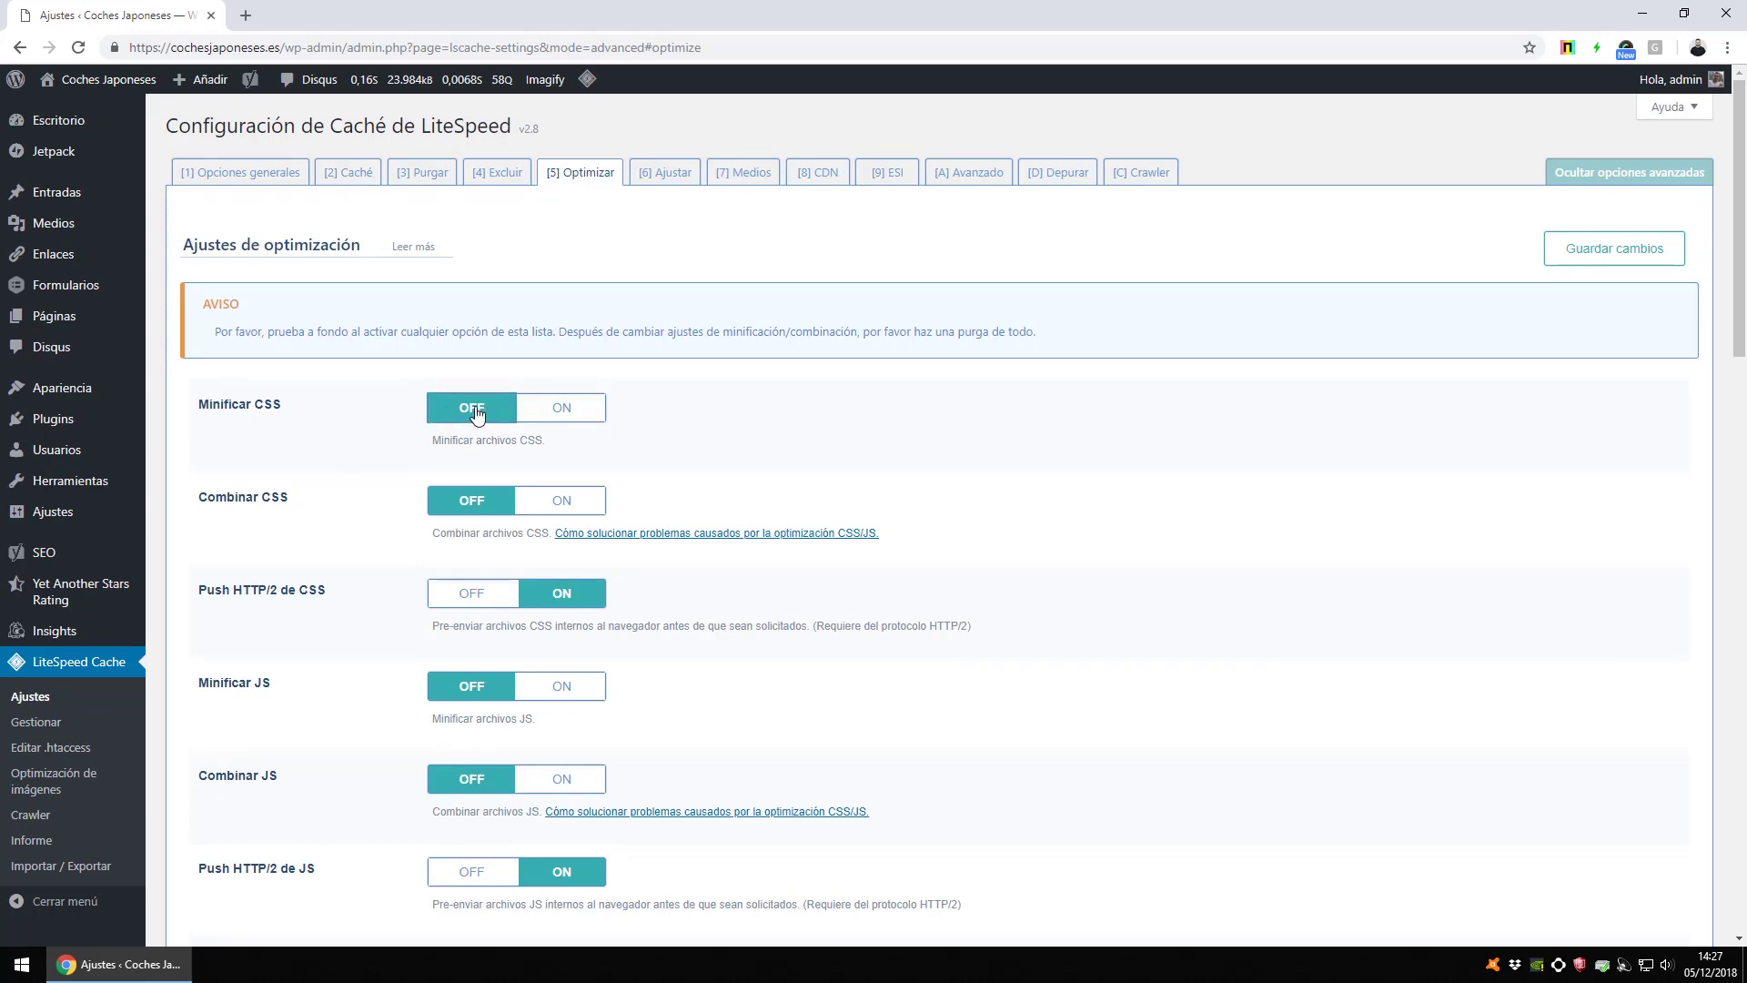
Try turning on Minificar CSS and Combinar CSS, and set both back to OFF
left_click(560, 410)
left_click(562, 502)
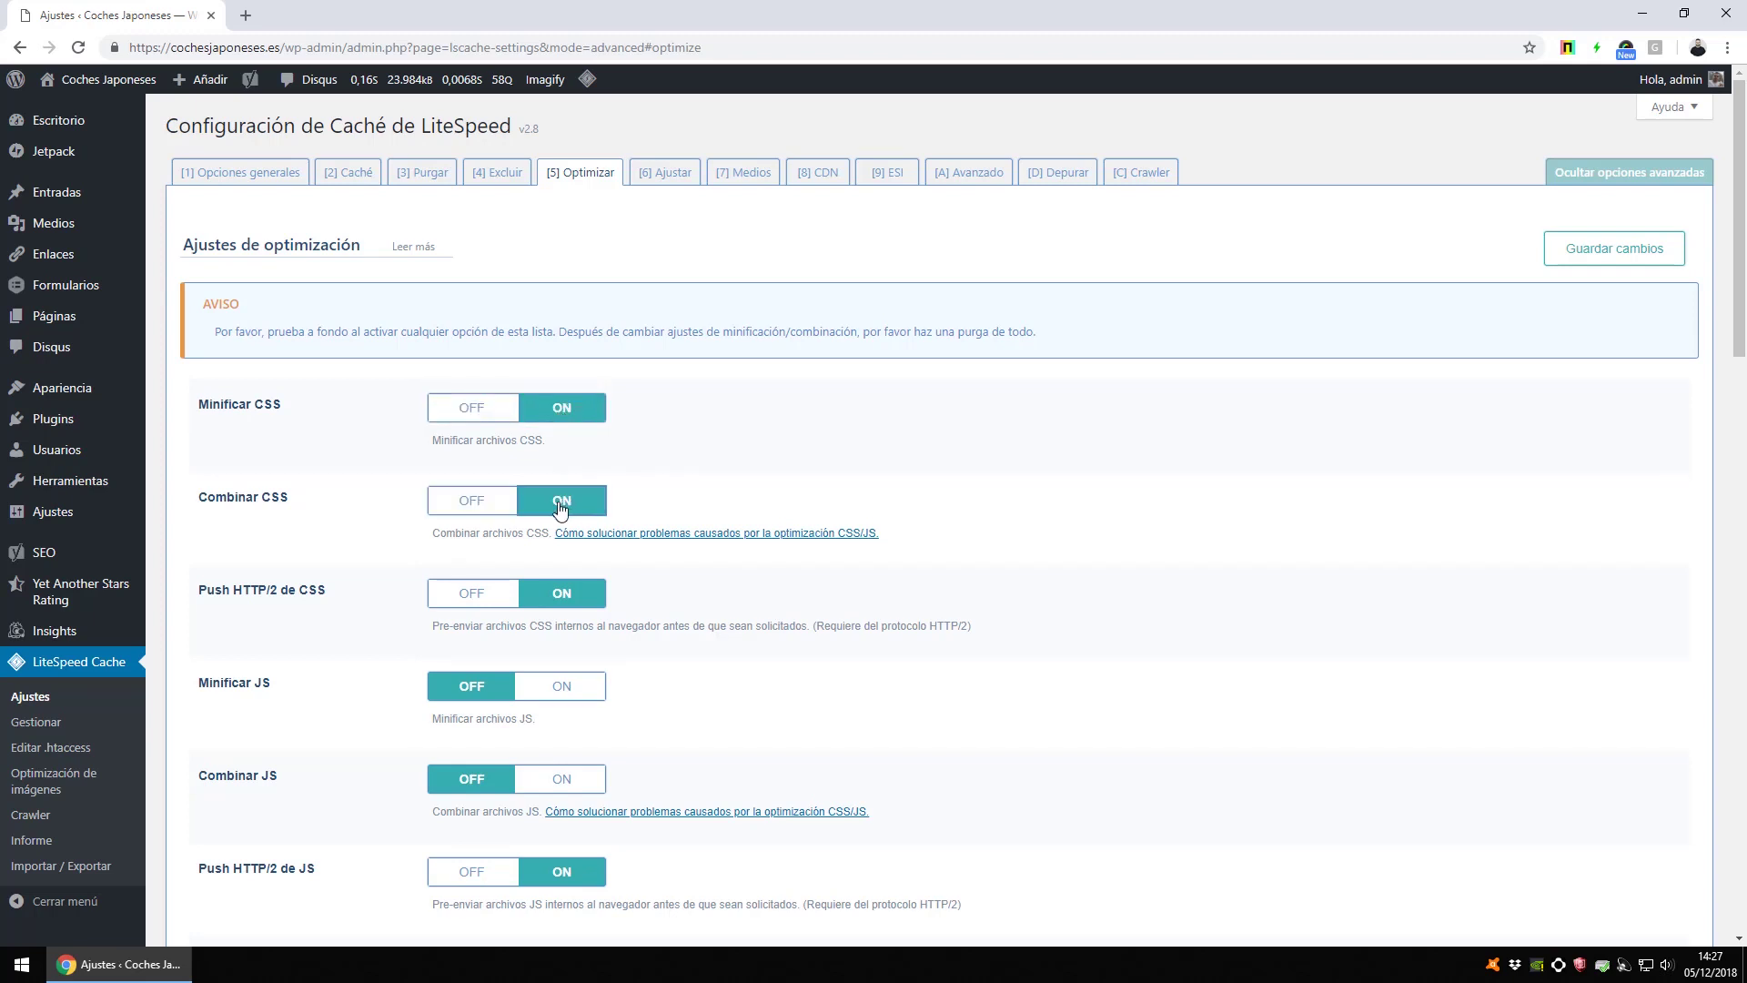
left_click(462, 508)
left_click(478, 409)
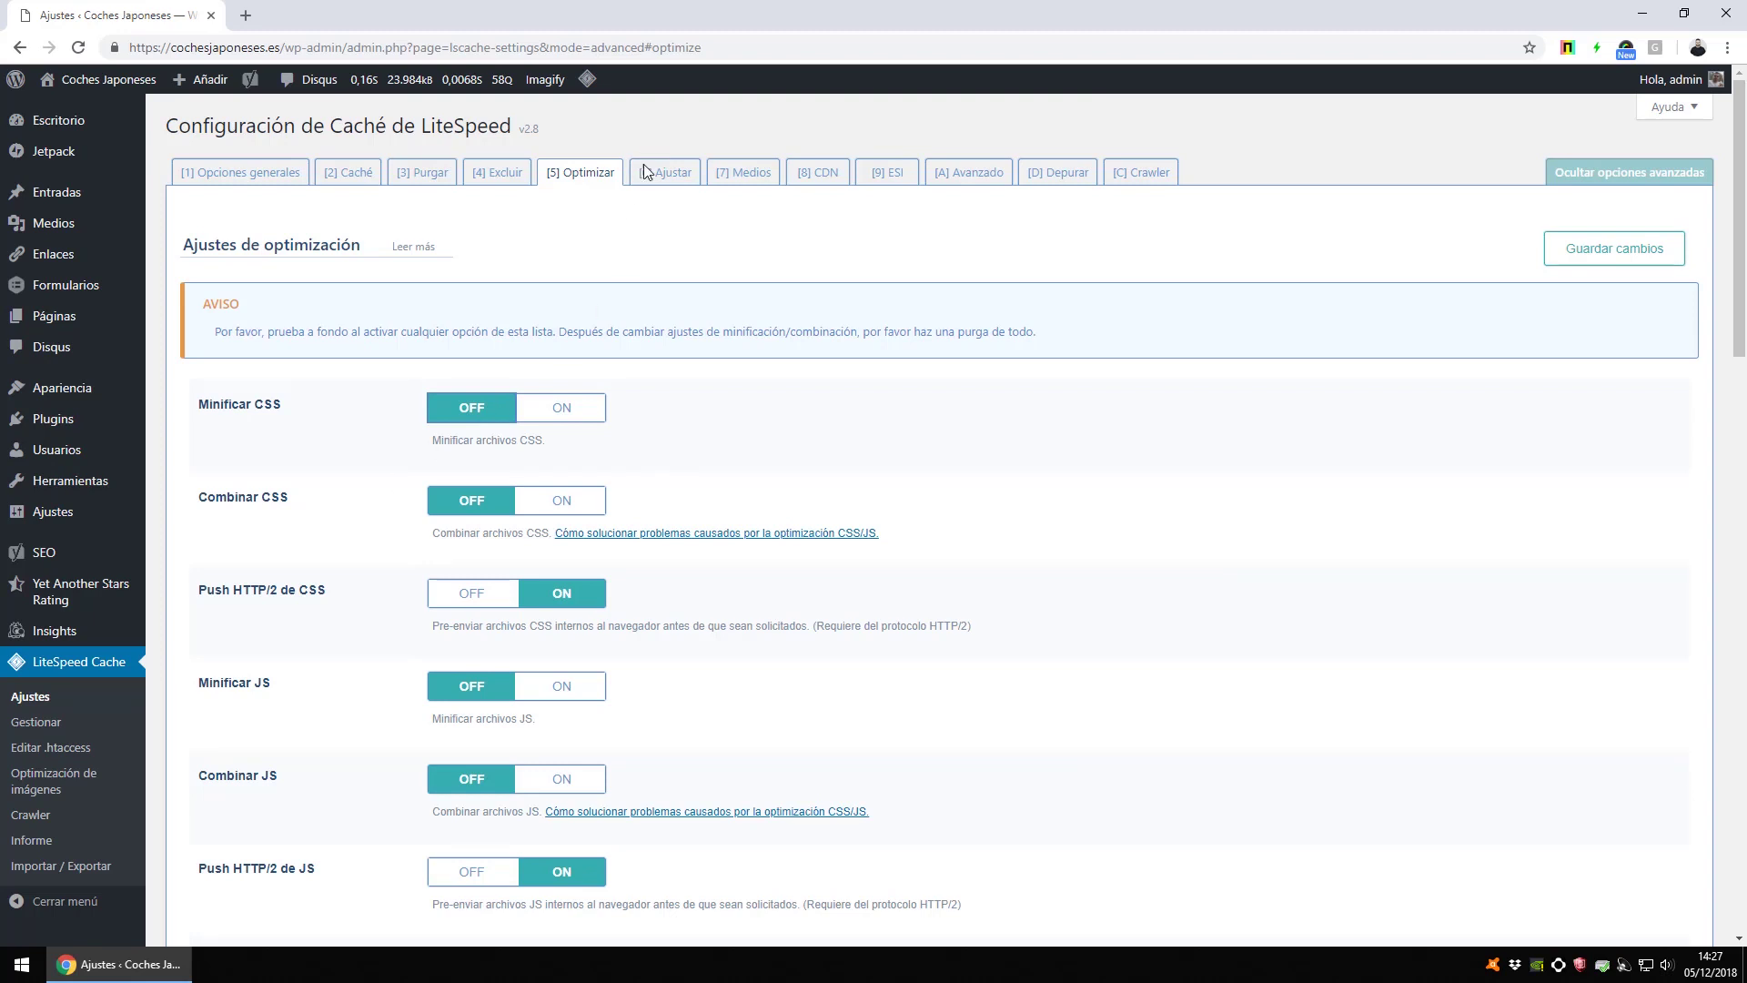
Look over the optimization options and examine the Push HTTP/2 de CSS setting and its description
scroll(527, 655, "down", 12)
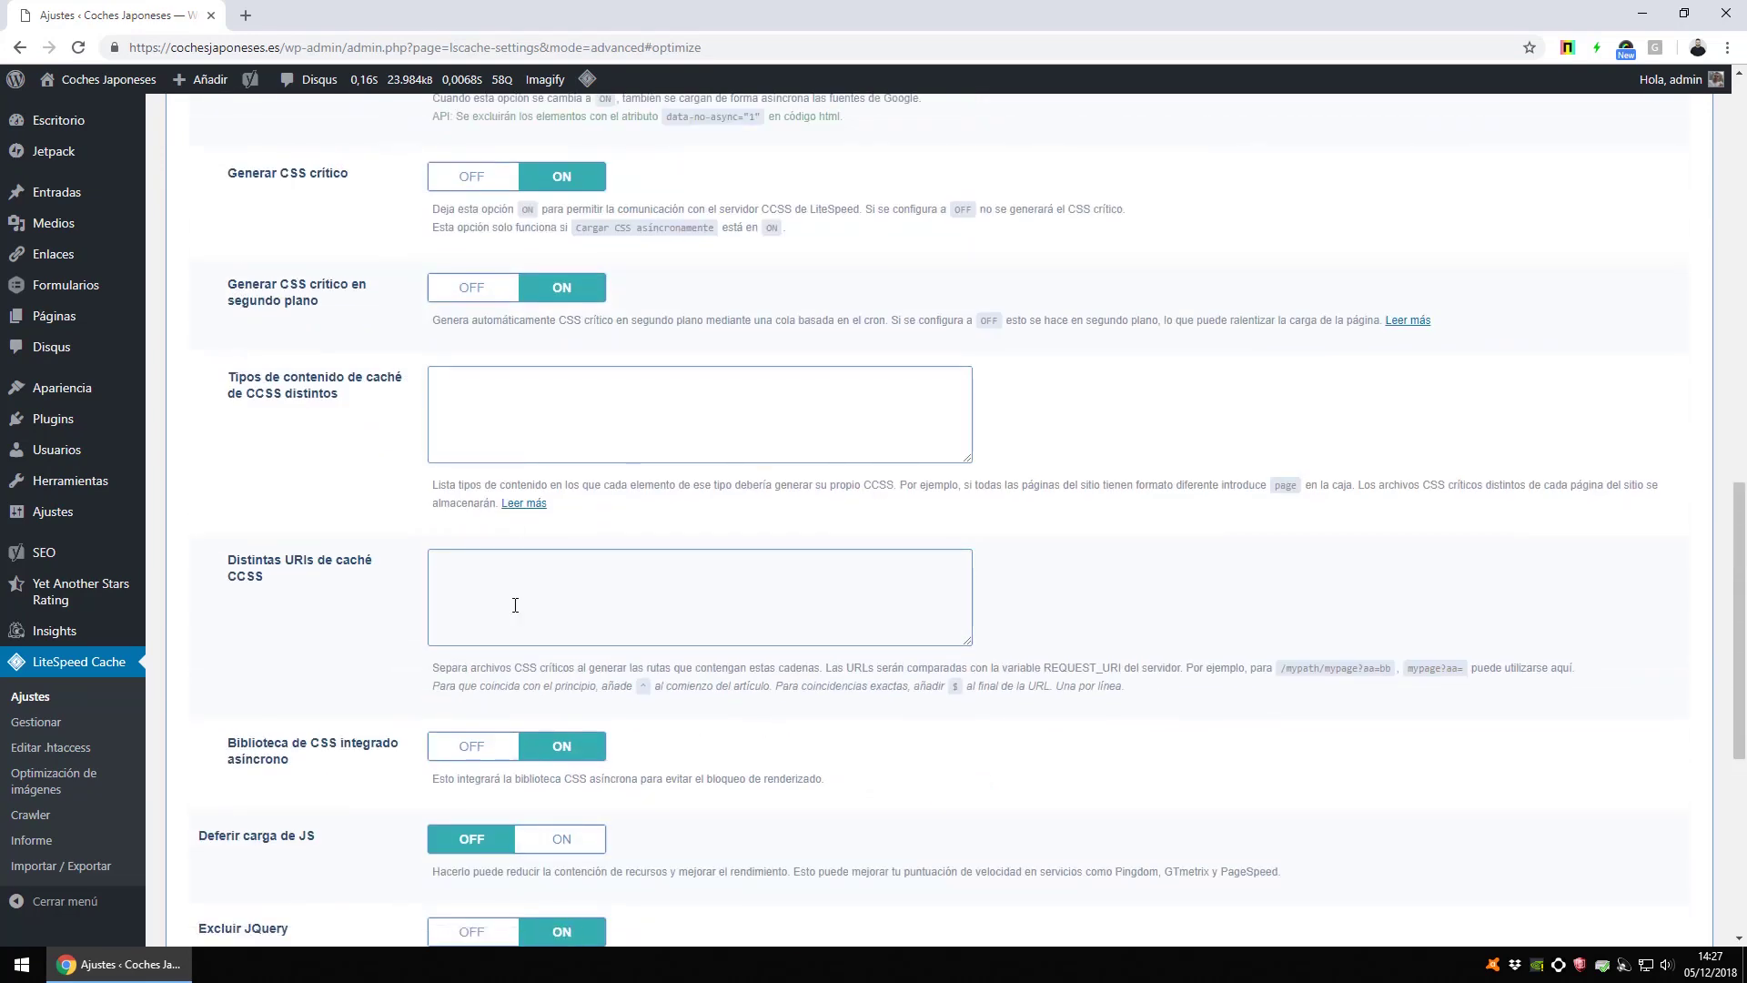
scroll(519, 605, "up", 4)
scroll(471, 669, "up", 10)
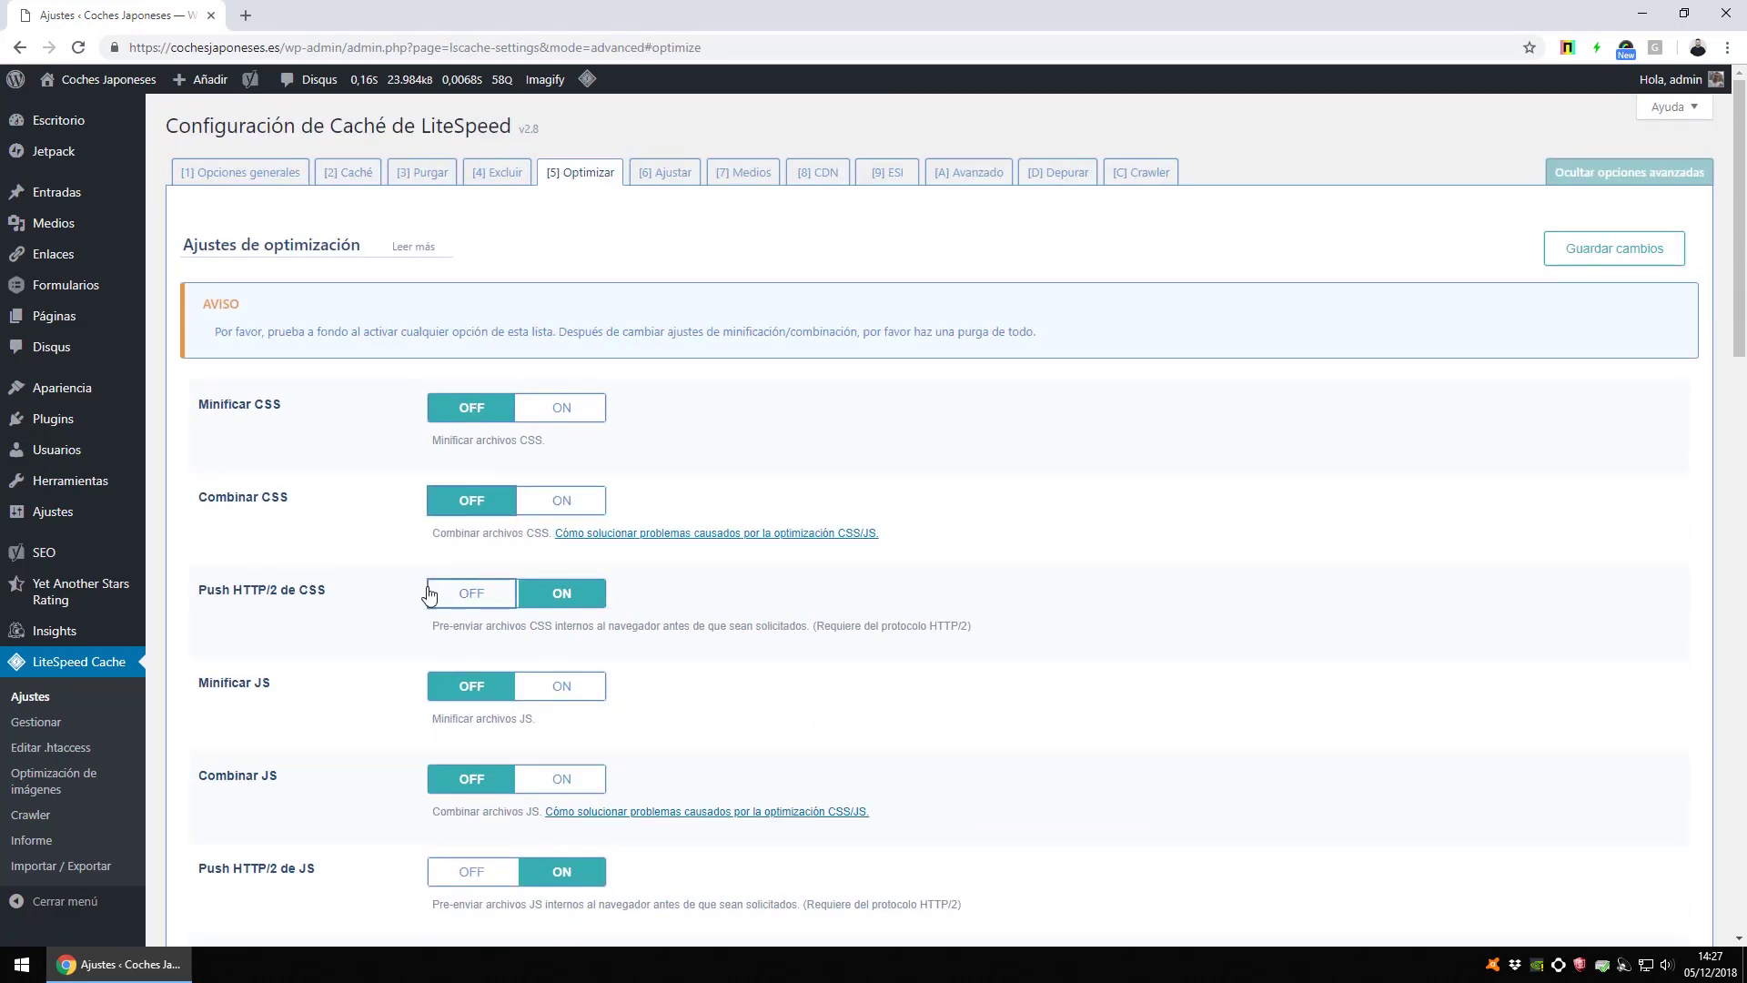
left_click_drag(188, 594, 358, 599)
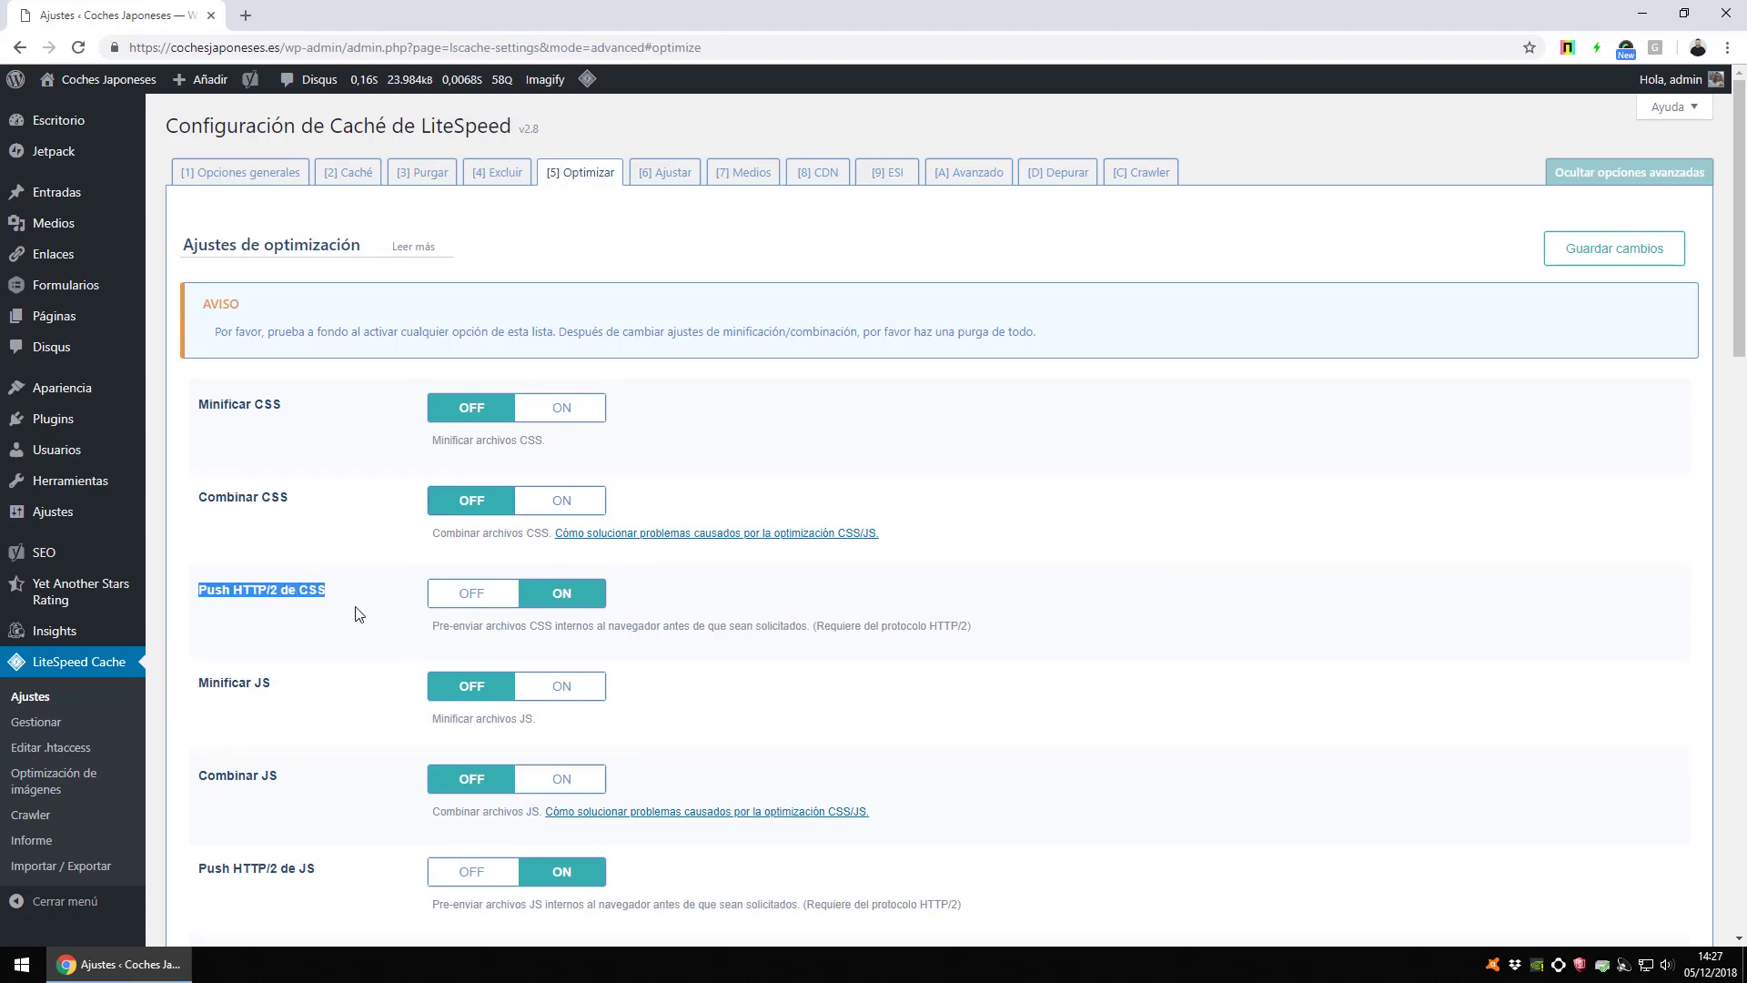
left_click(355, 610)
left_click(469, 593)
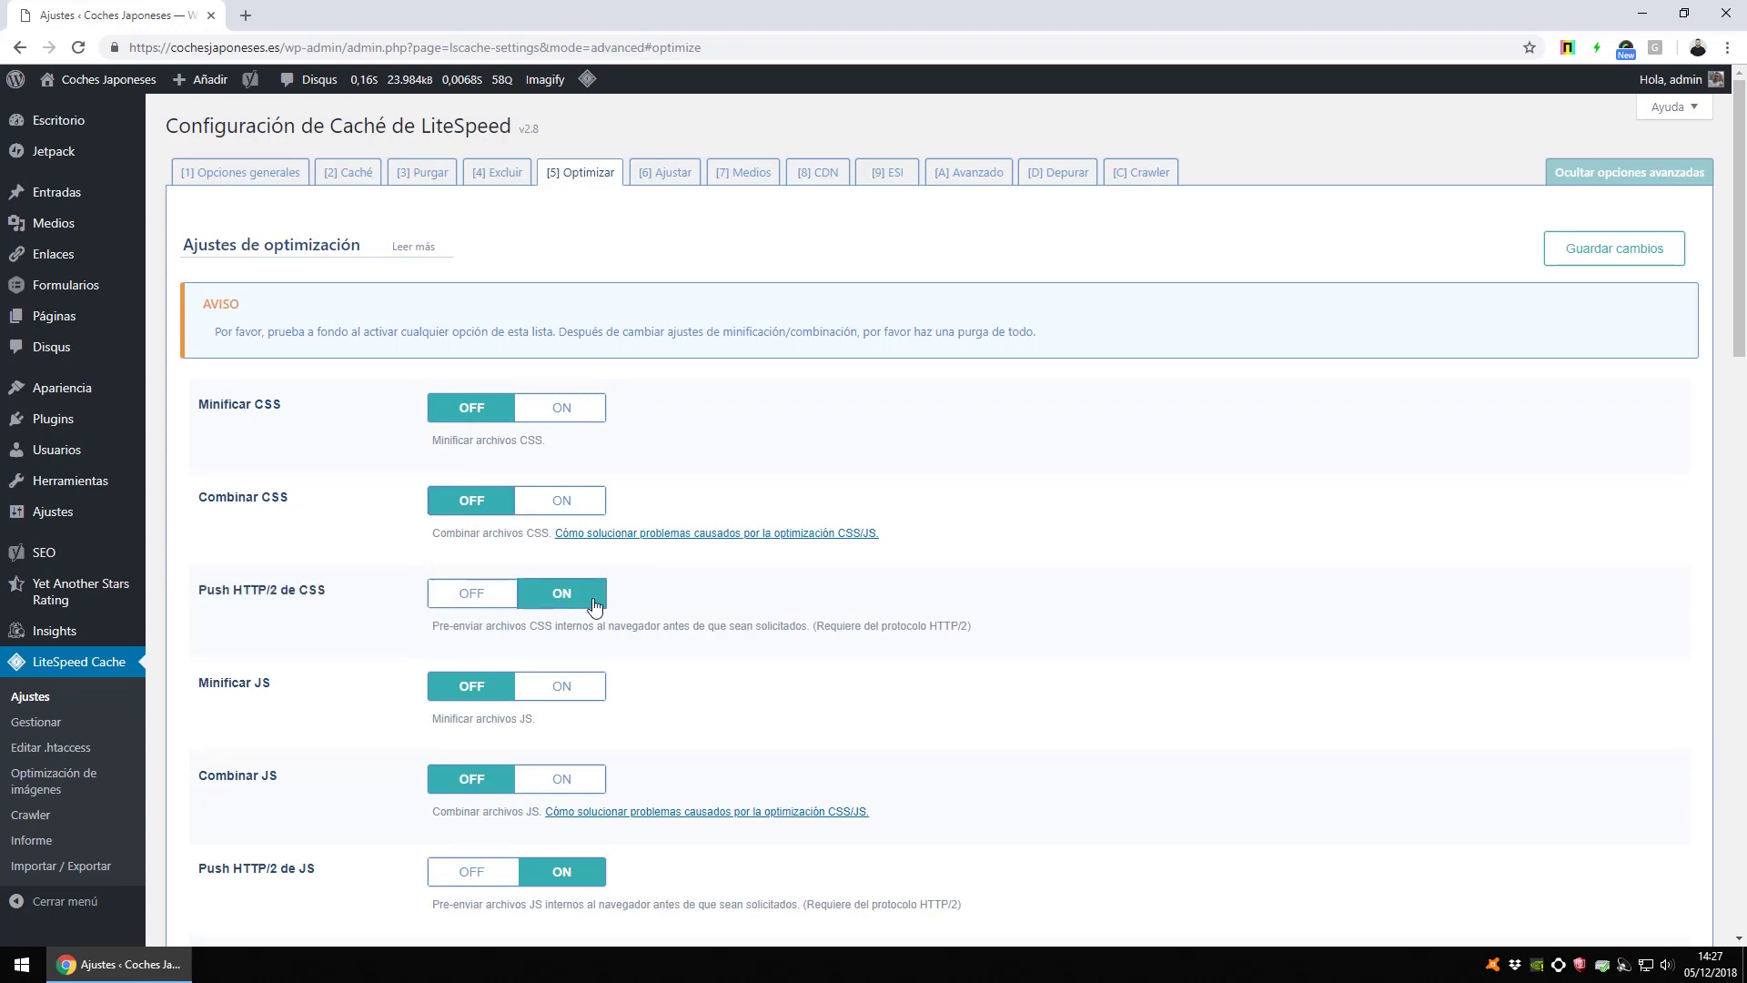
left_click(587, 601)
double_click(784, 625)
left_click(783, 625)
double_click(301, 592)
left_click(302, 593)
left_click(382, 667)
Turn on Combinar JS and Minificar JS in the optimization settings
scroll(440, 577, "down", 3)
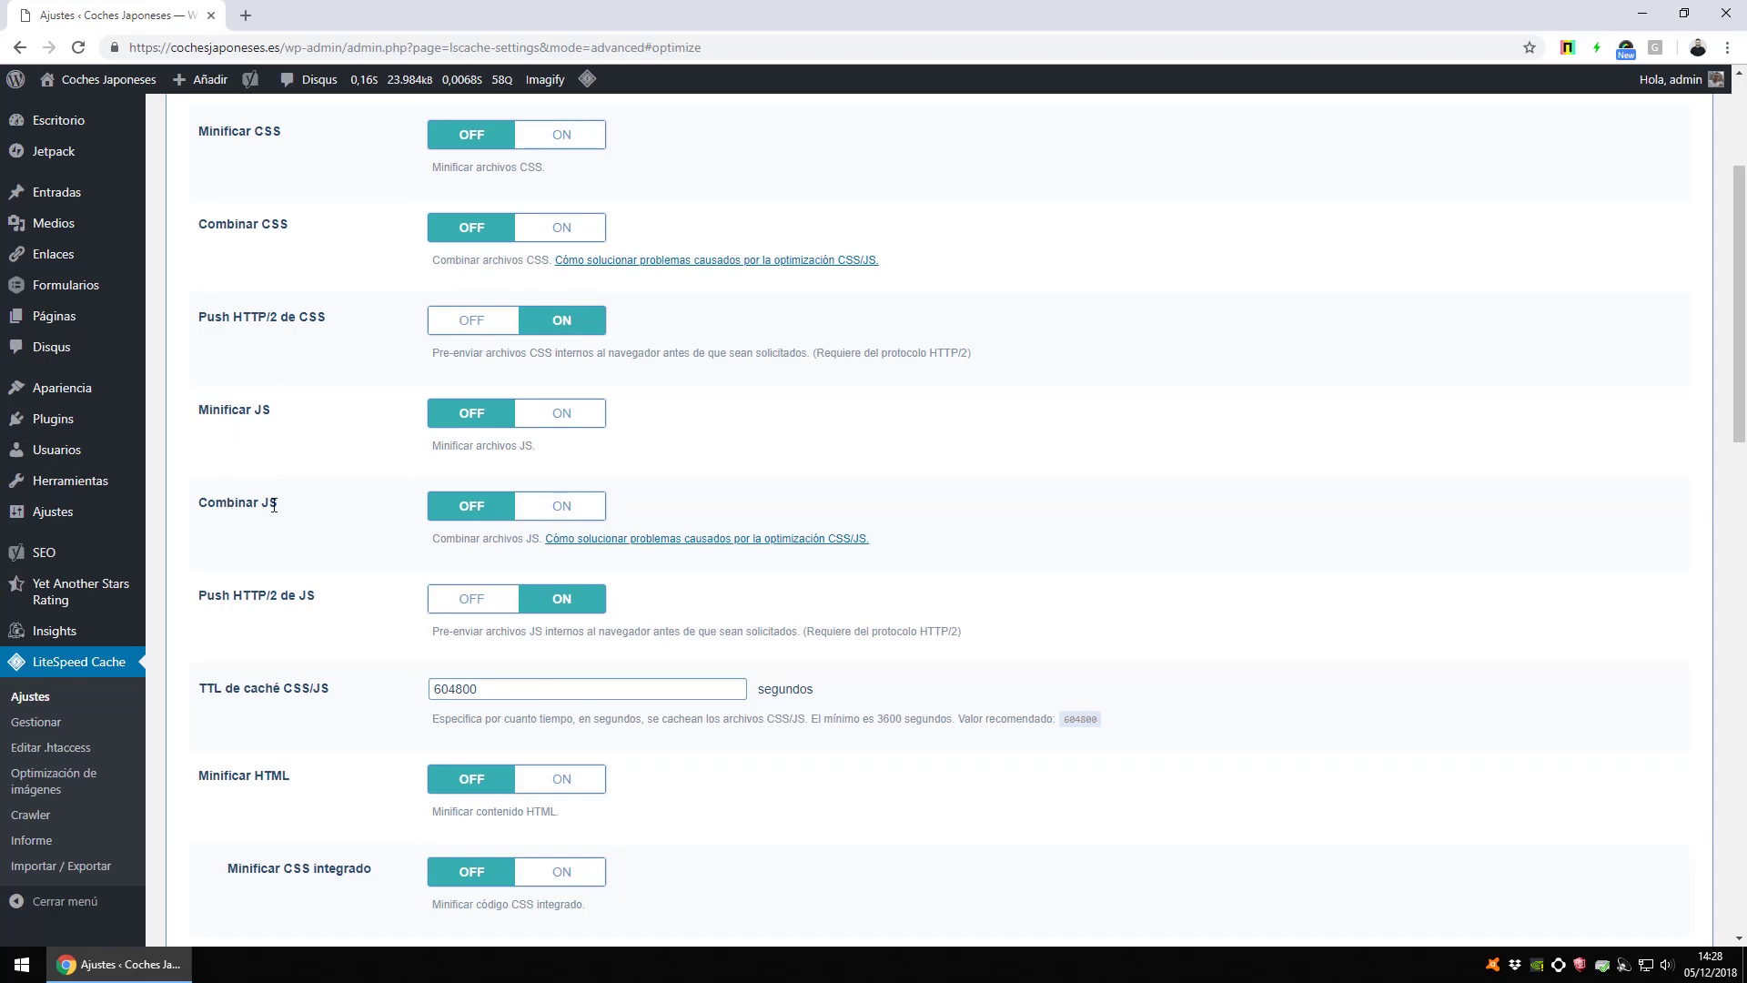
scroll(291, 446, "up", 3)
scroll(355, 601, "down", 2)
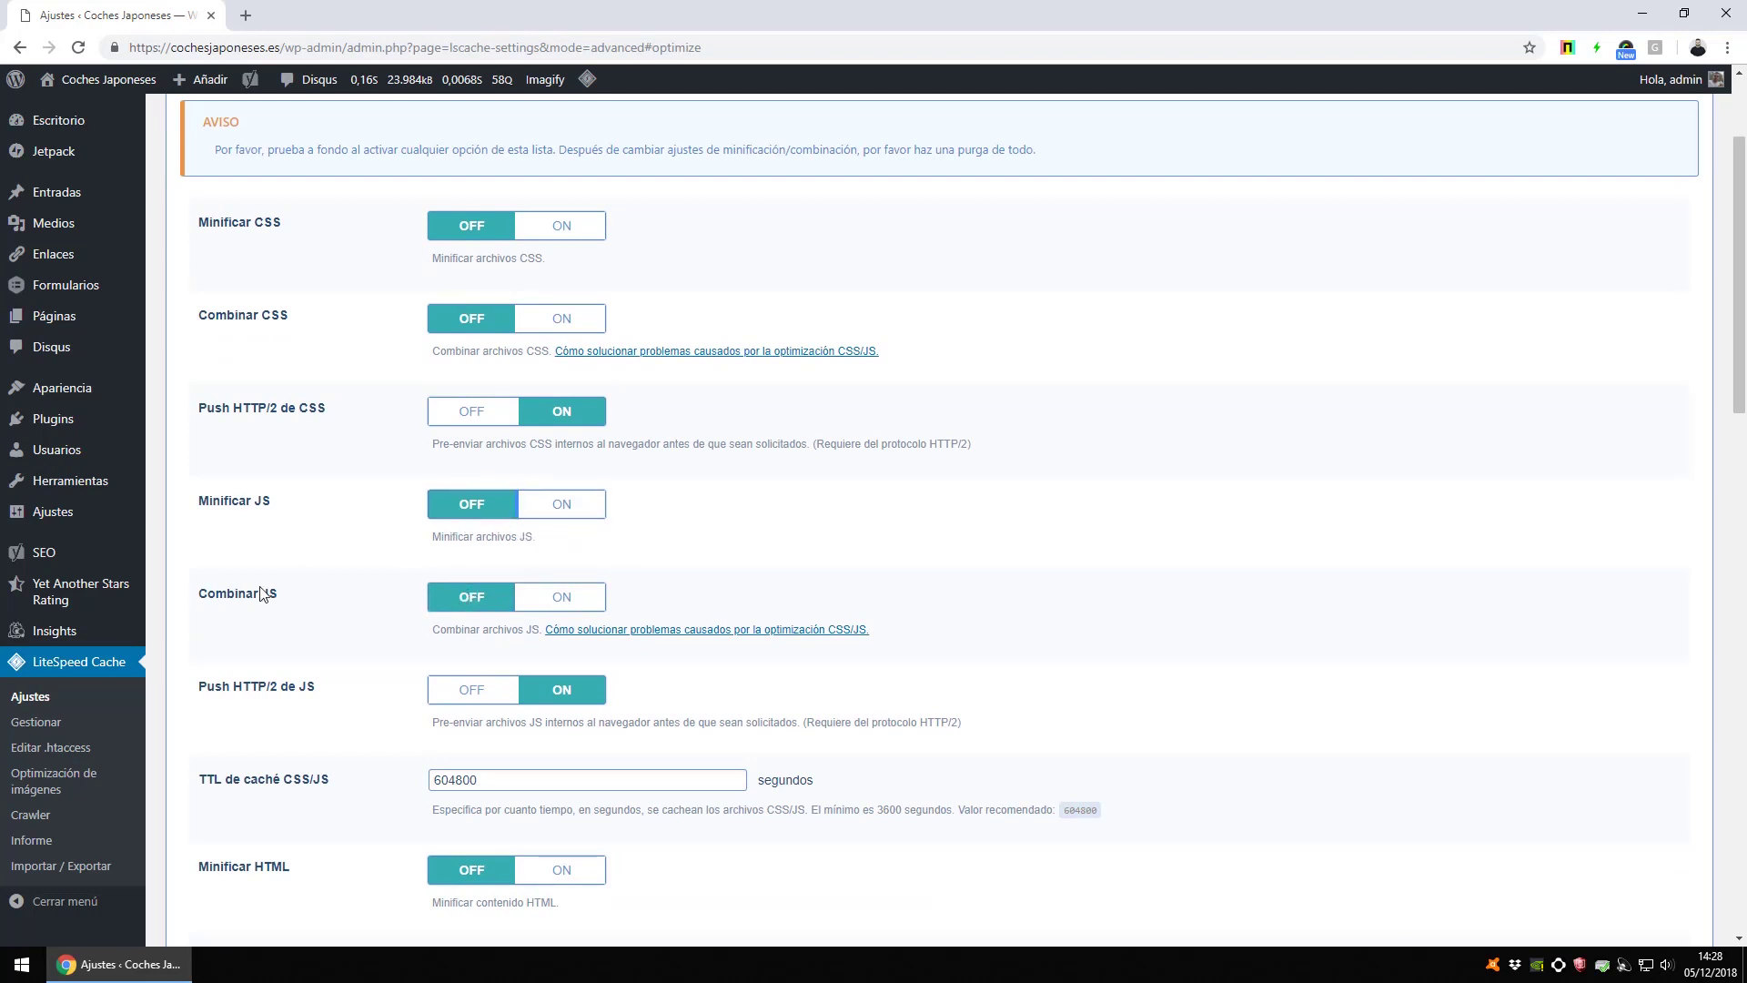
left_click_drag(195, 593, 346, 612)
left_click(597, 607)
left_click(597, 607)
left_click(573, 512)
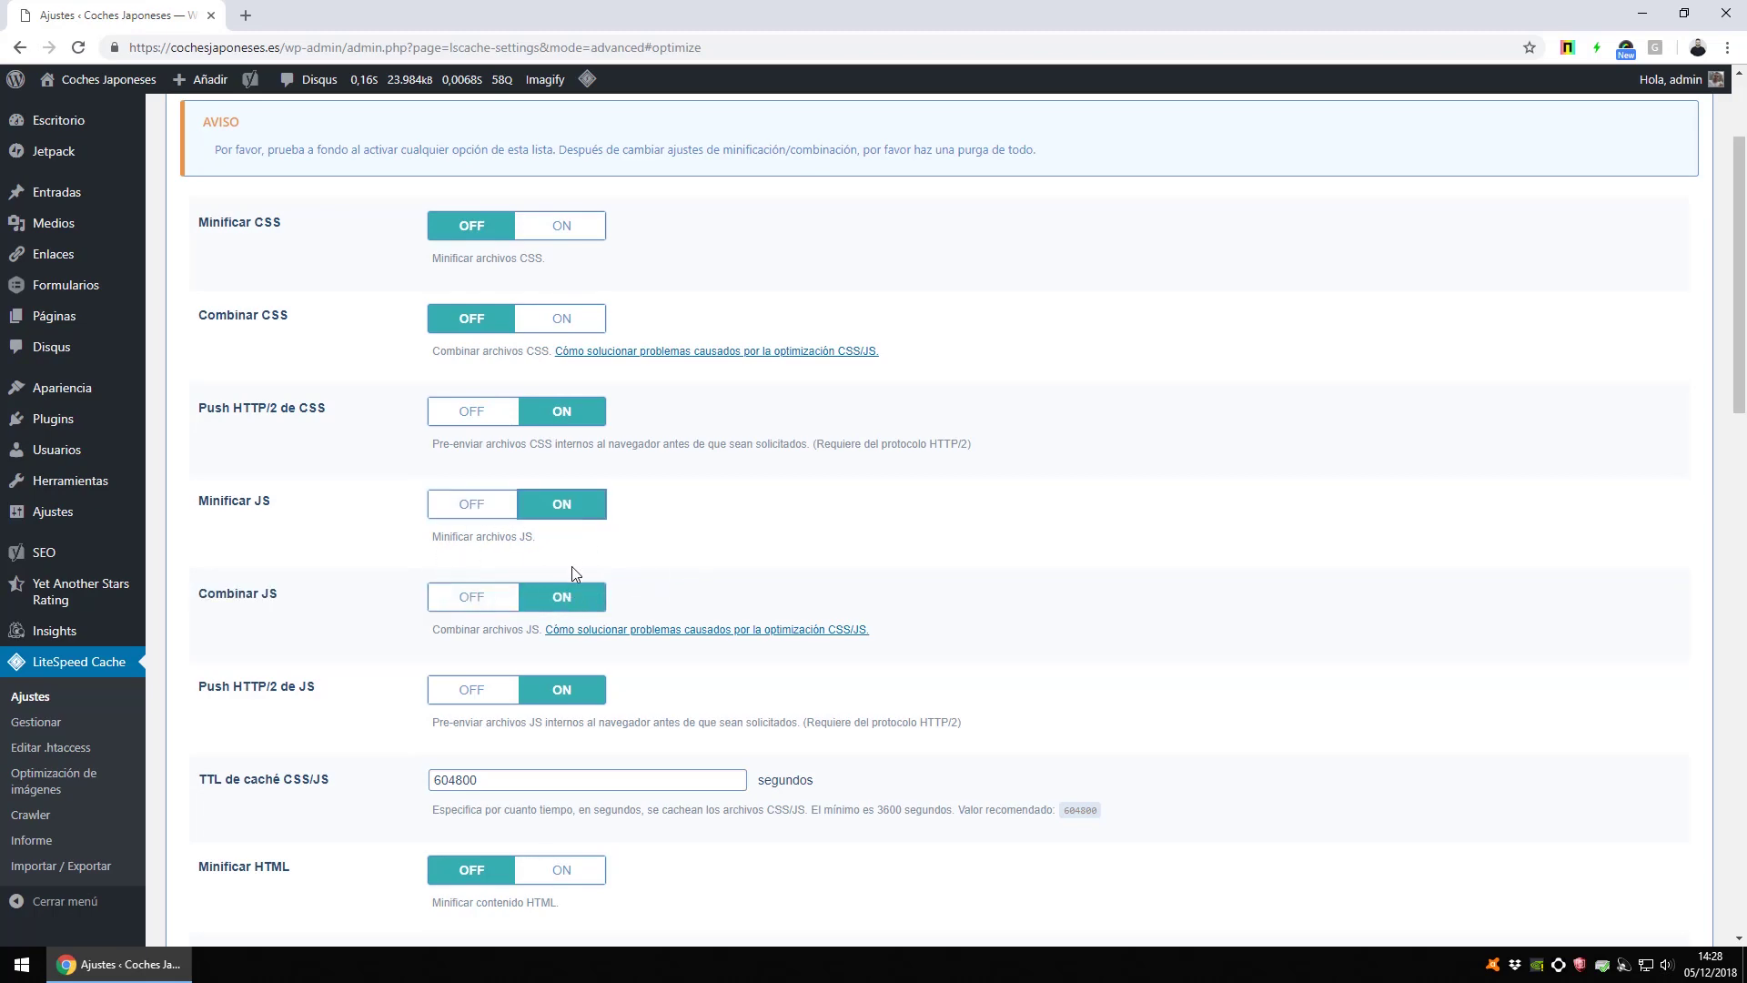
Set Combinar JS and Minificar JS back to OFF
scroll(551, 664, "down", 4)
scroll(549, 664, "down", 15)
scroll(549, 664, "up", 20)
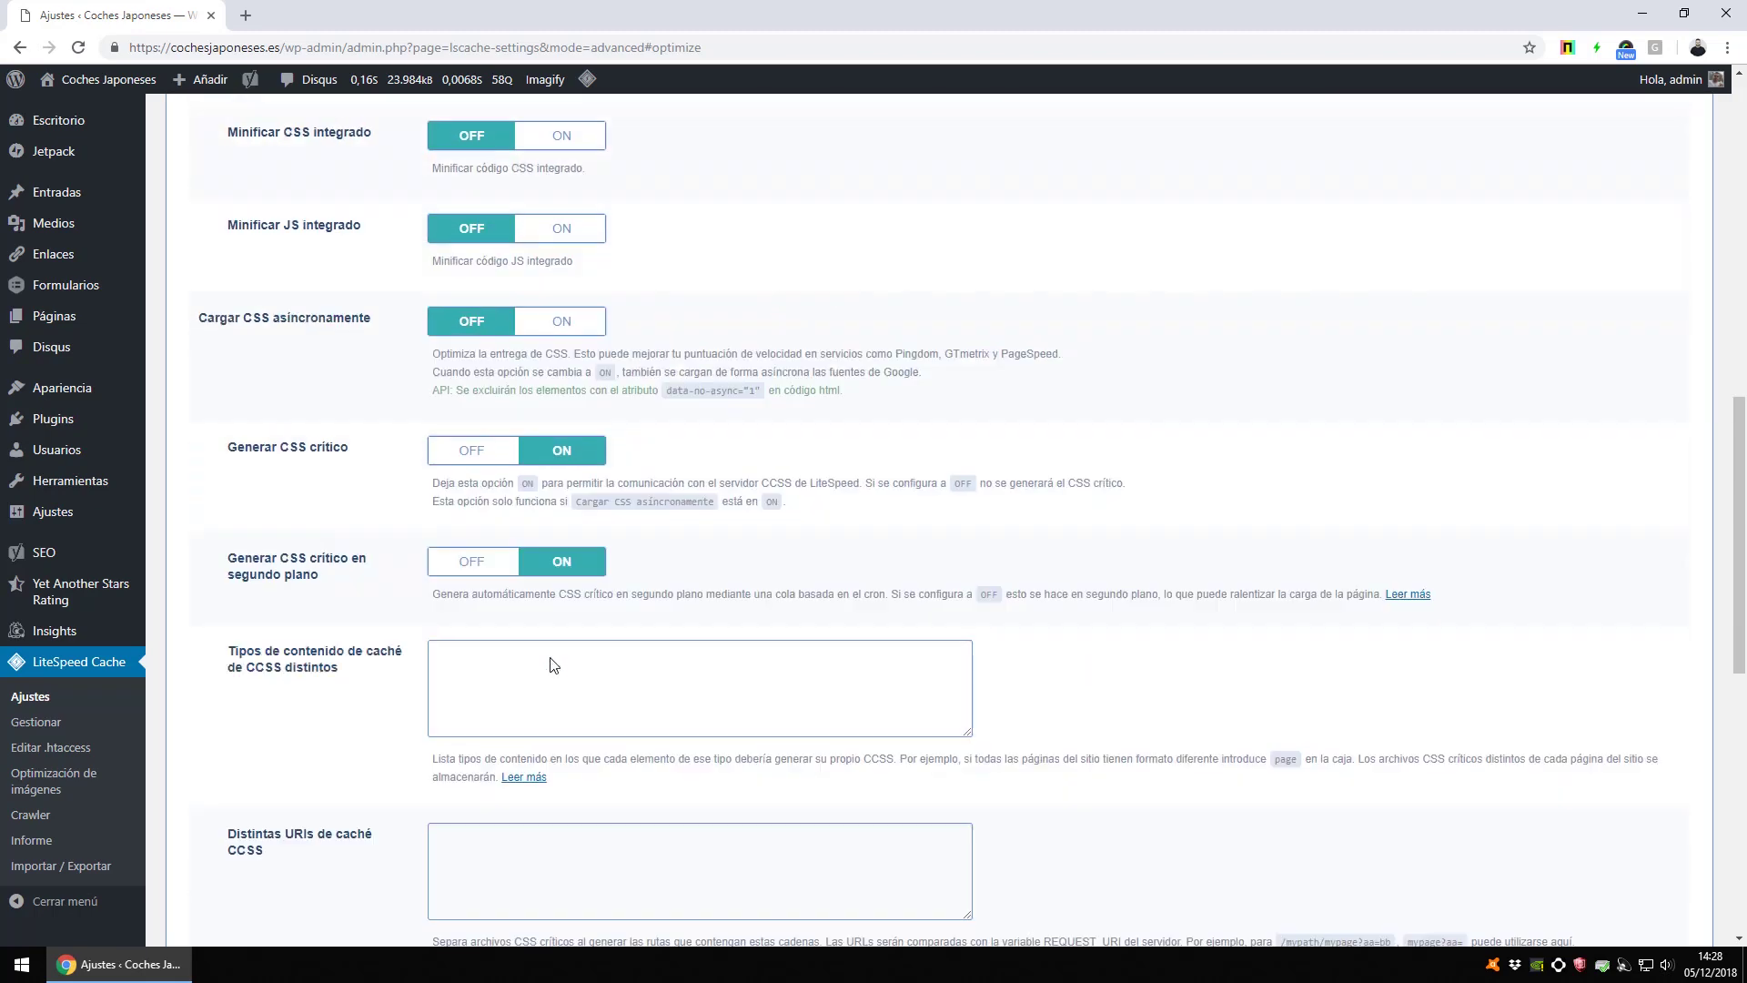
scroll(549, 665, "down", 2)
scroll(550, 664, "down", 1)
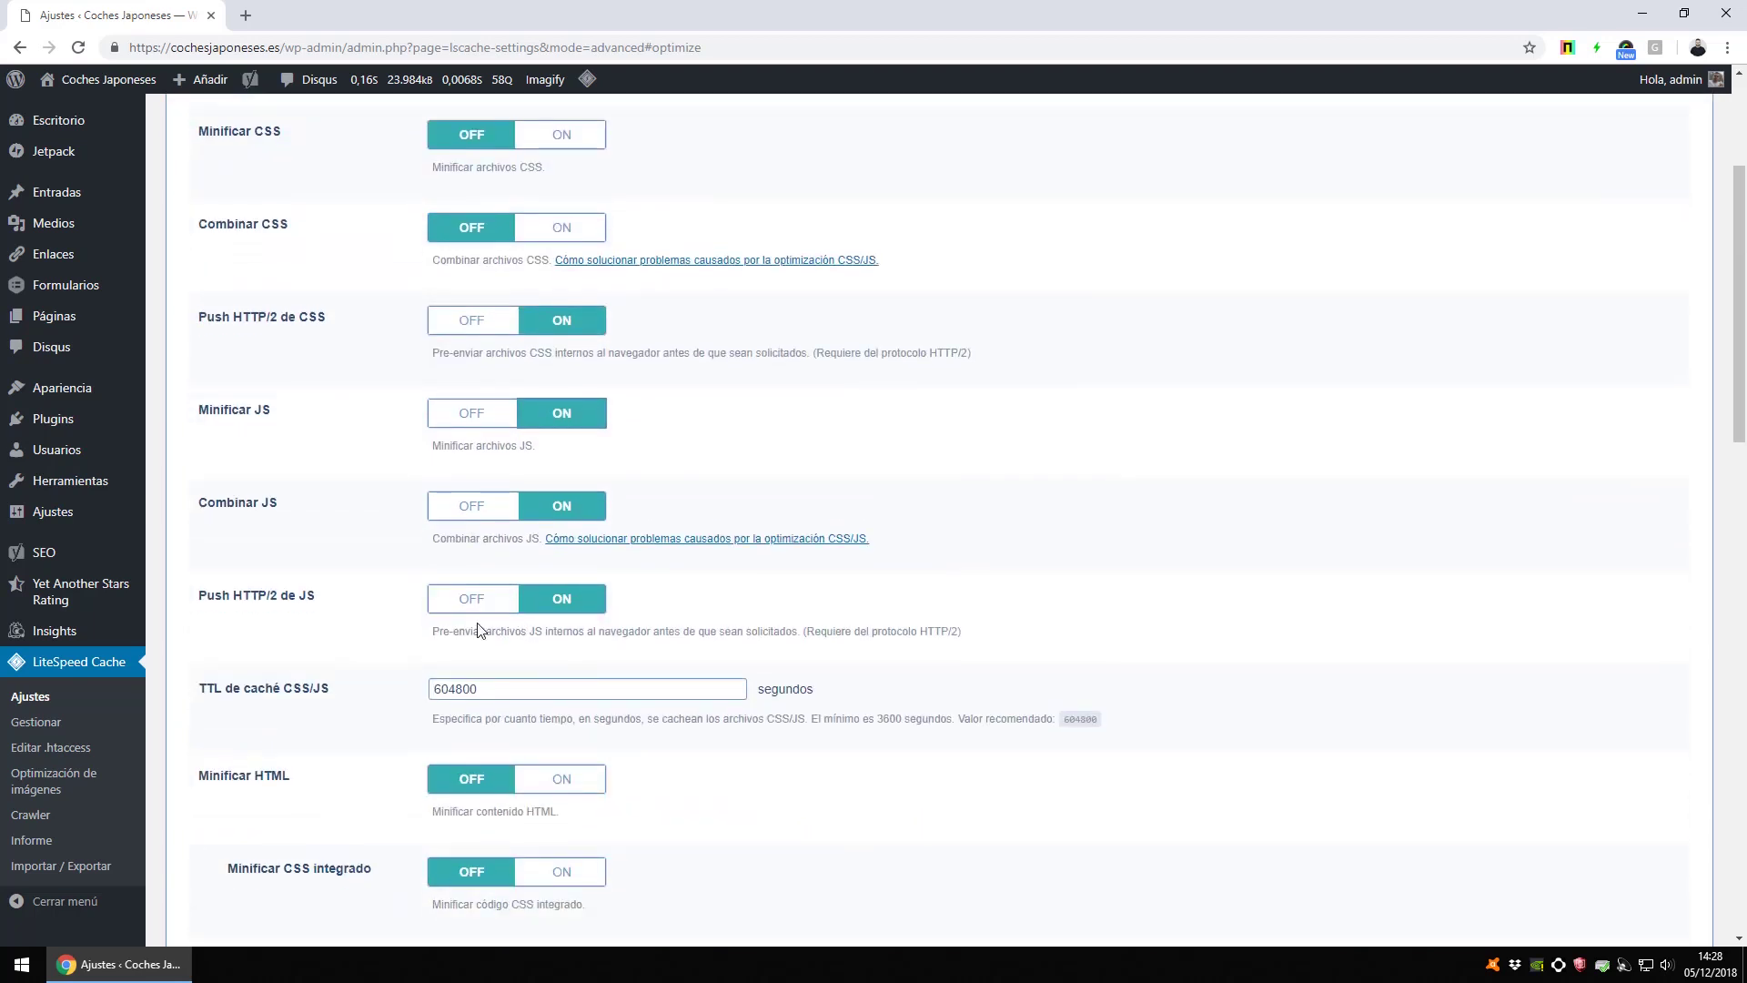
left_click(470, 506)
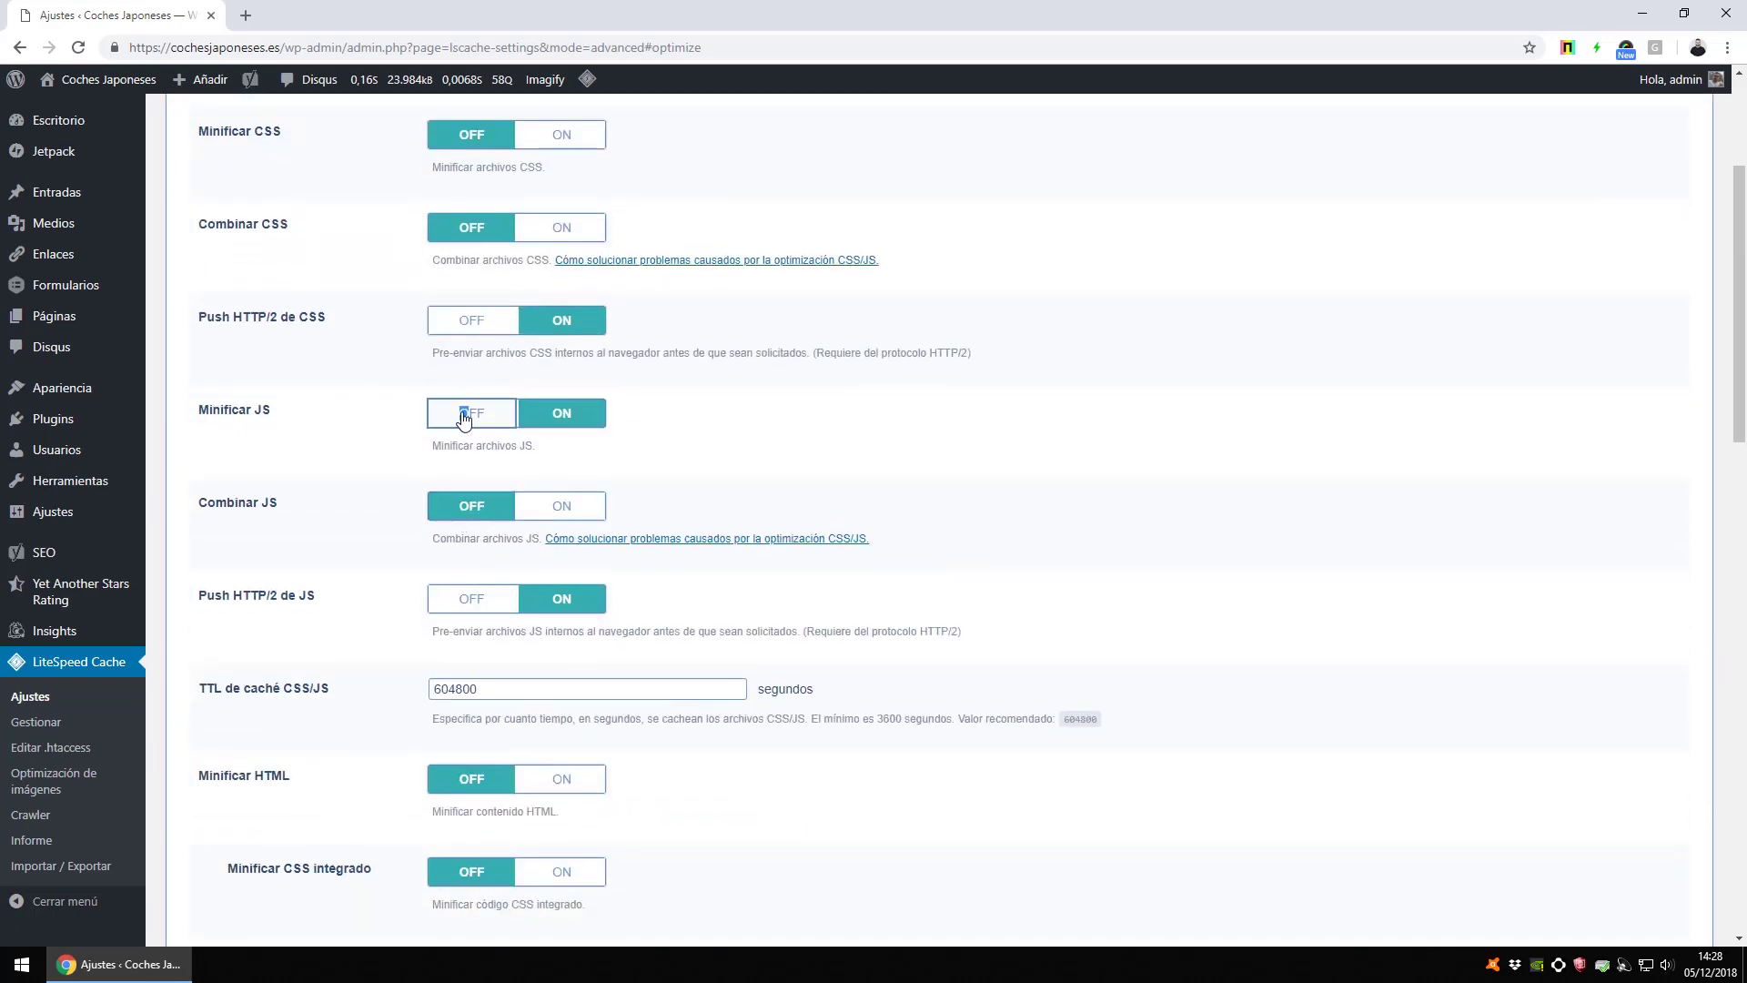
left_click(464, 414)
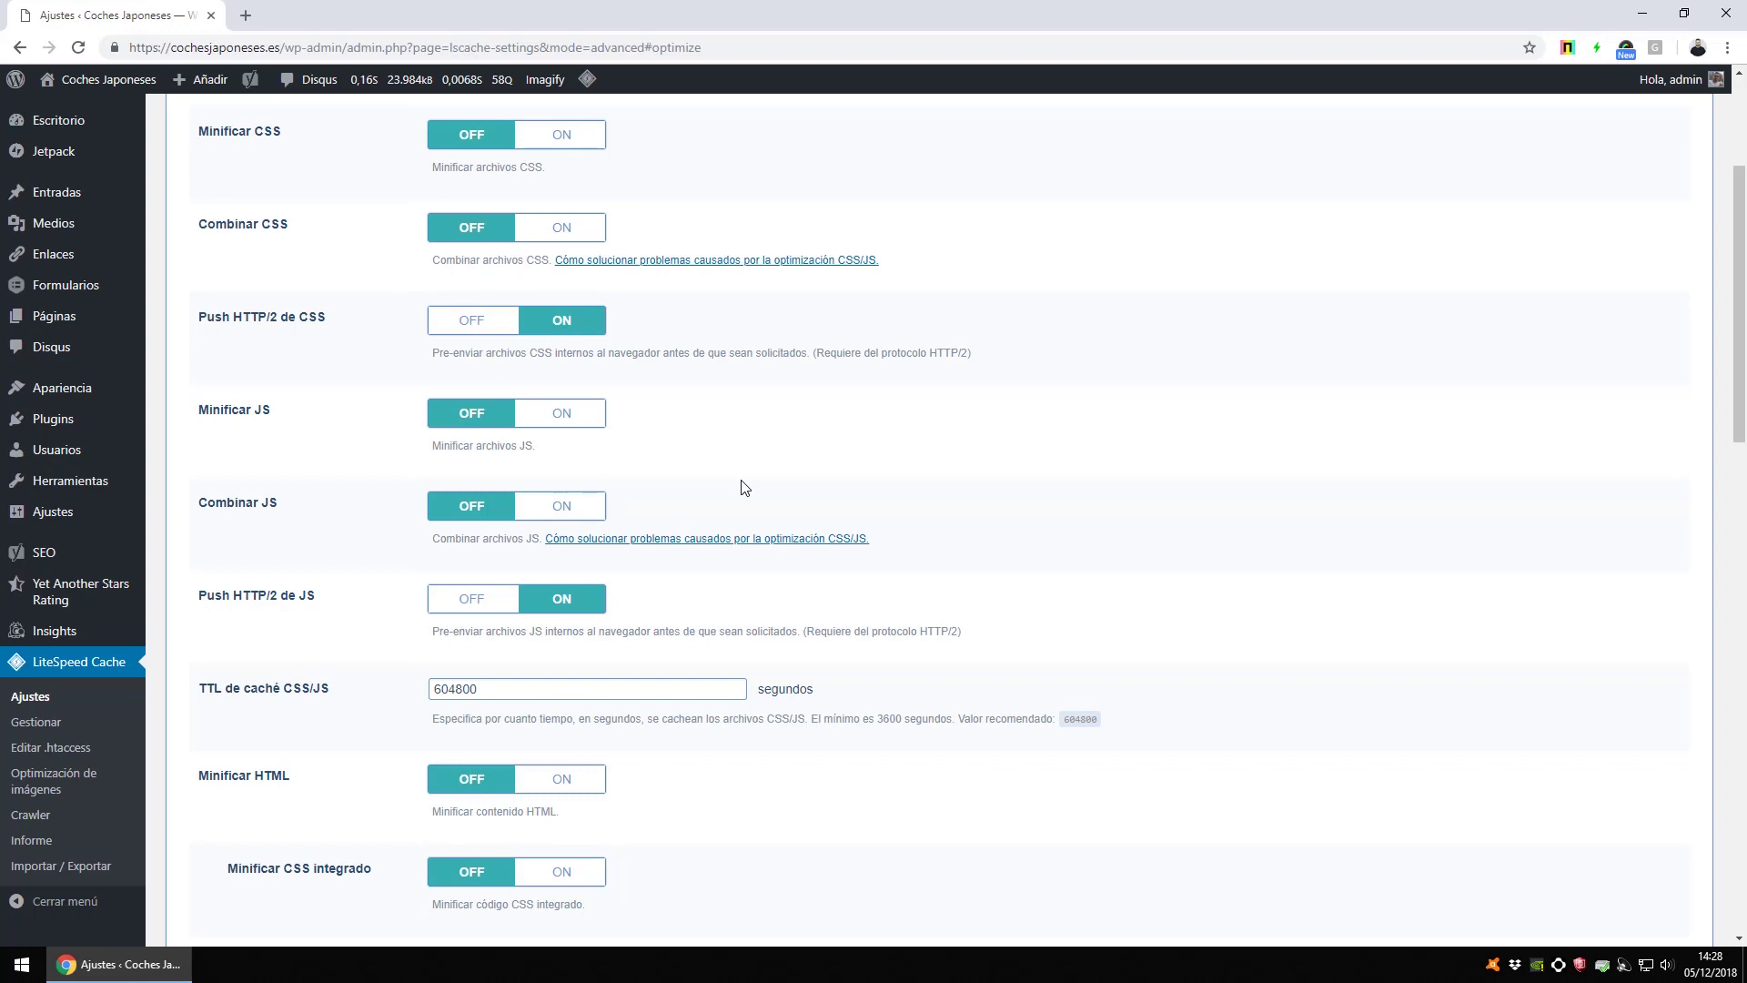
Examine the Push HTTP/2 de JS and TTL de caché CSS/JS settings, including the TTL's recommended value
scroll(742, 487, "down", 1)
triple_click(252, 506)
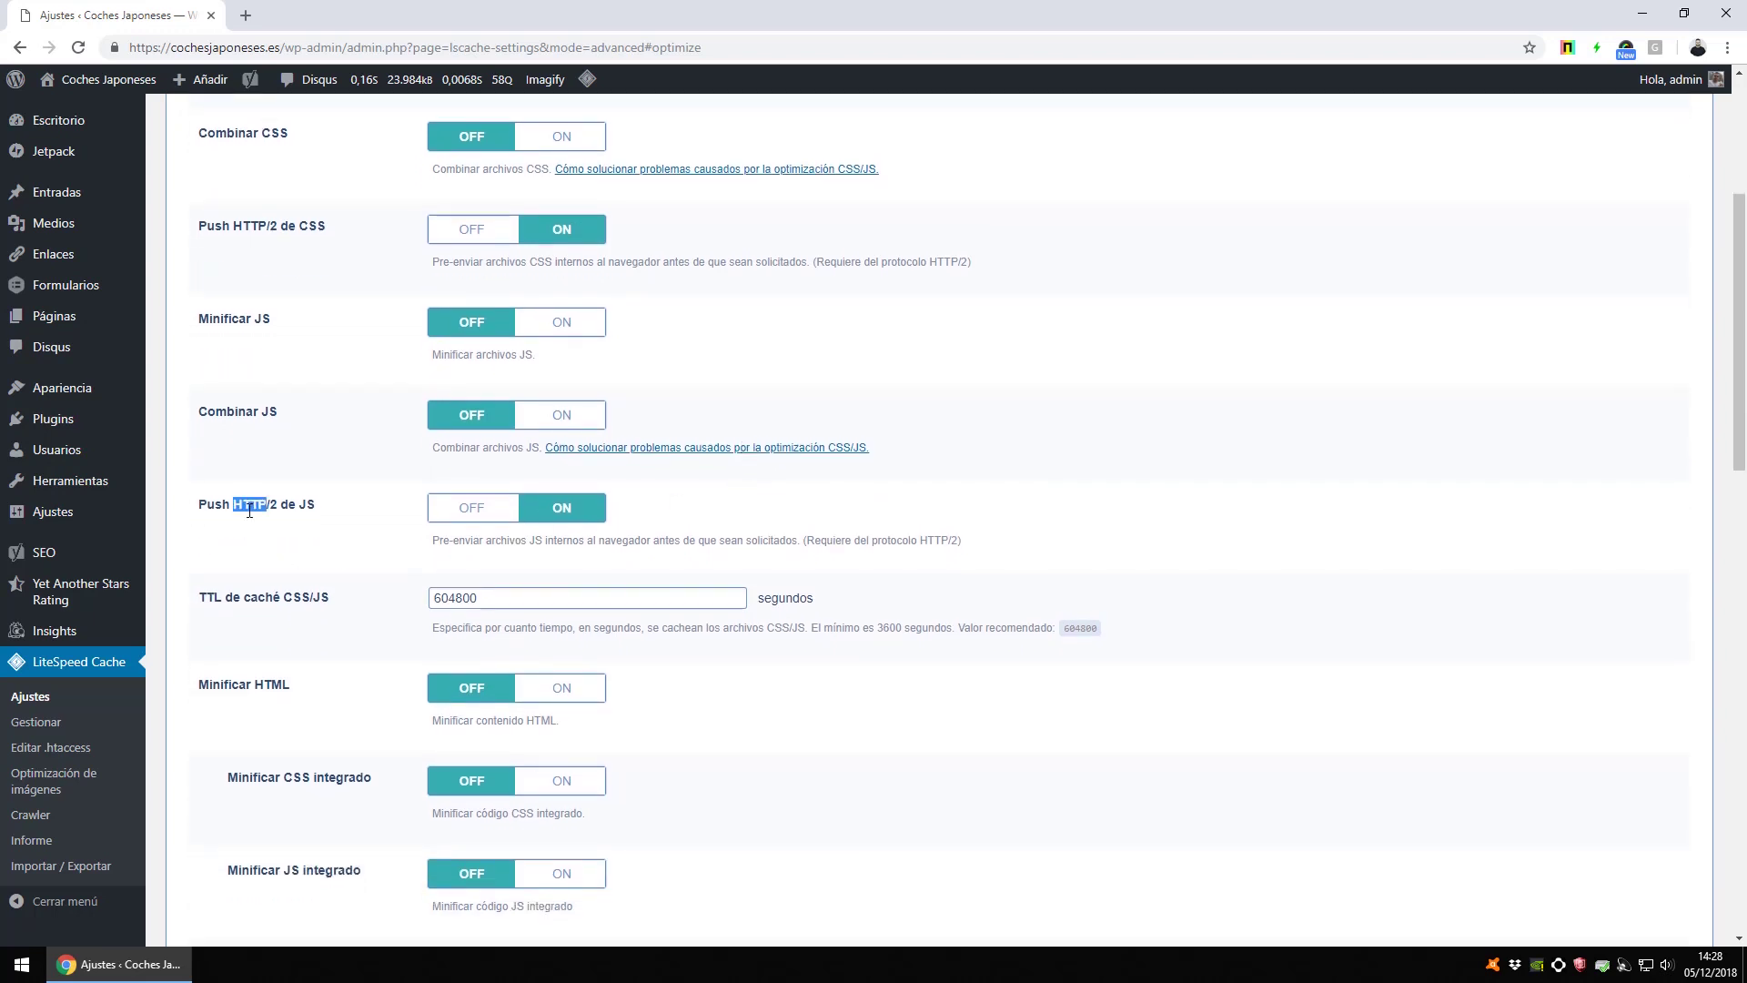
left_click(328, 530)
scroll(555, 514, "down", 2)
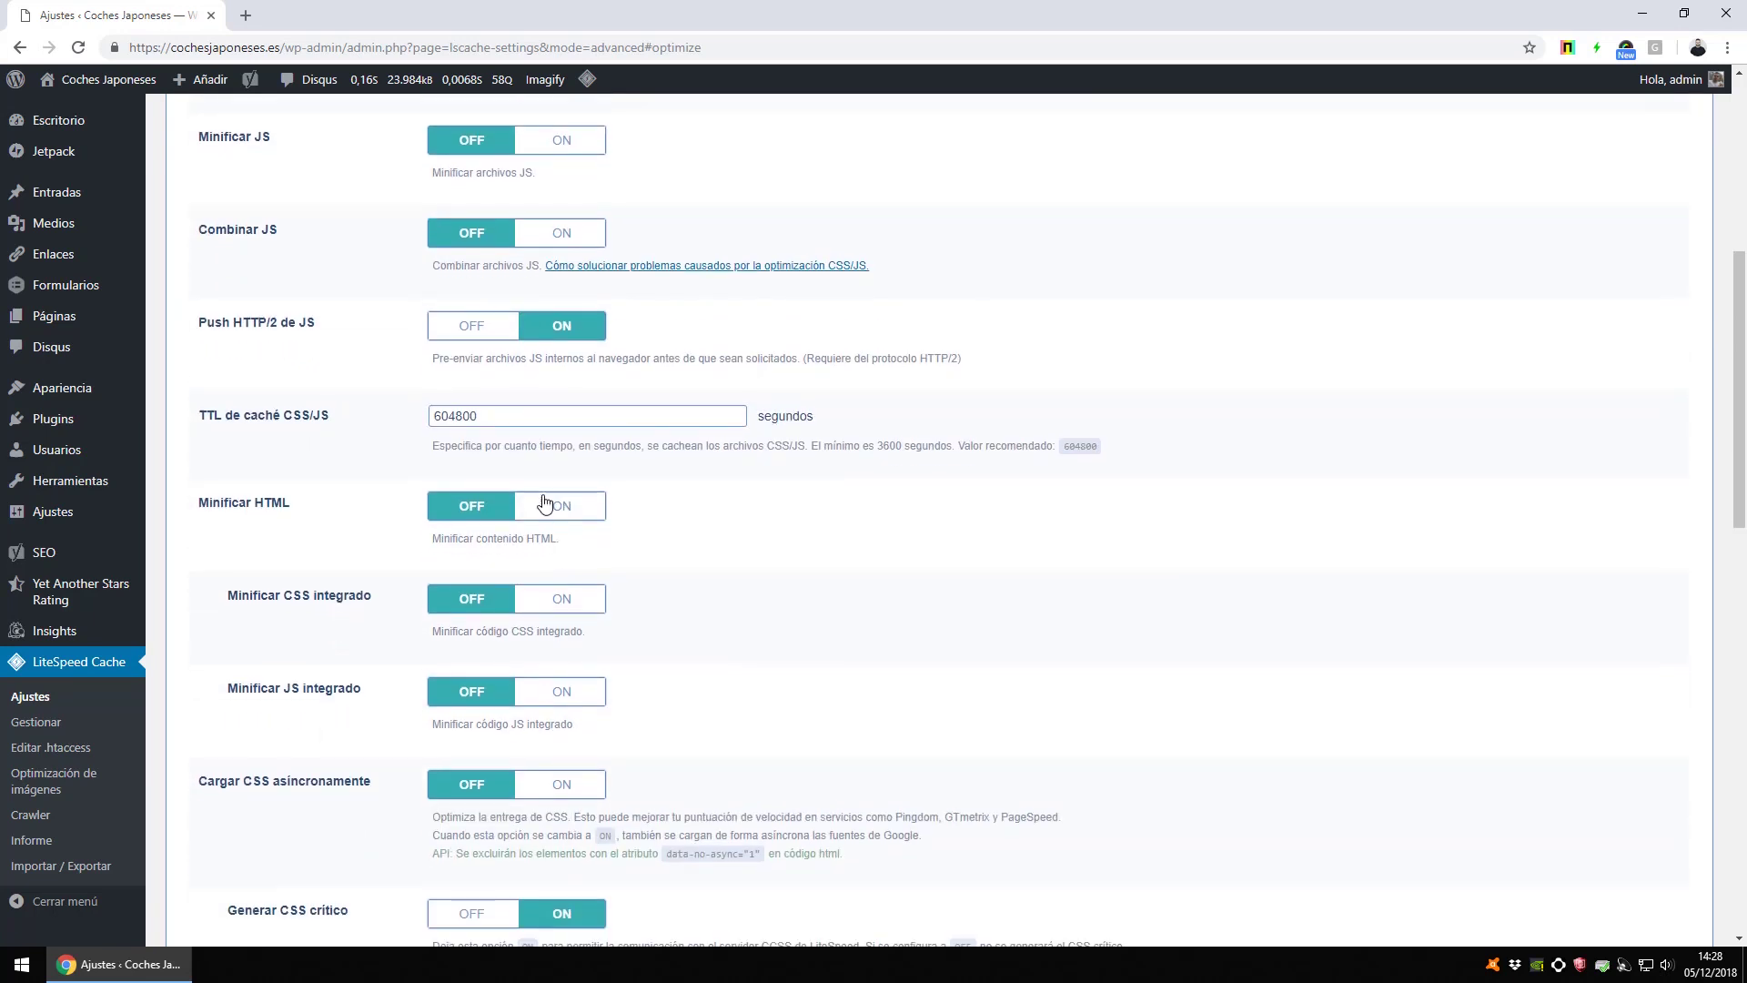
left_click(558, 421)
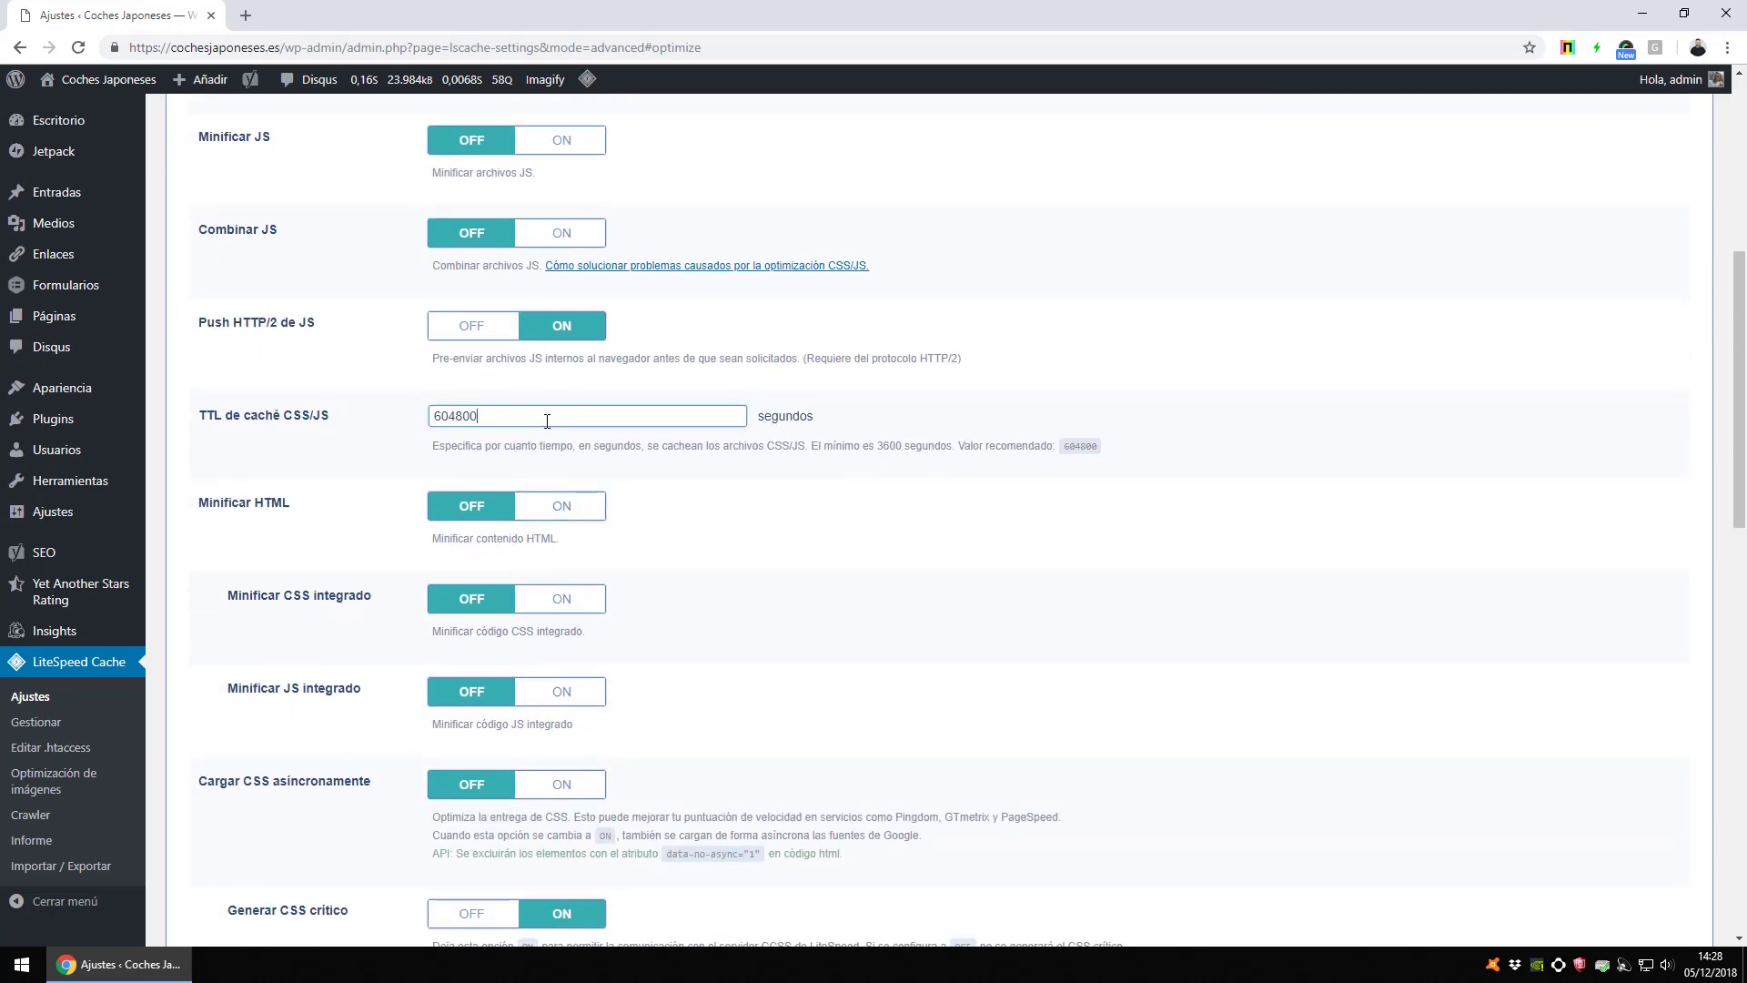
triple_click(600, 443)
left_click(741, 460)
scroll(528, 407, "down", 2)
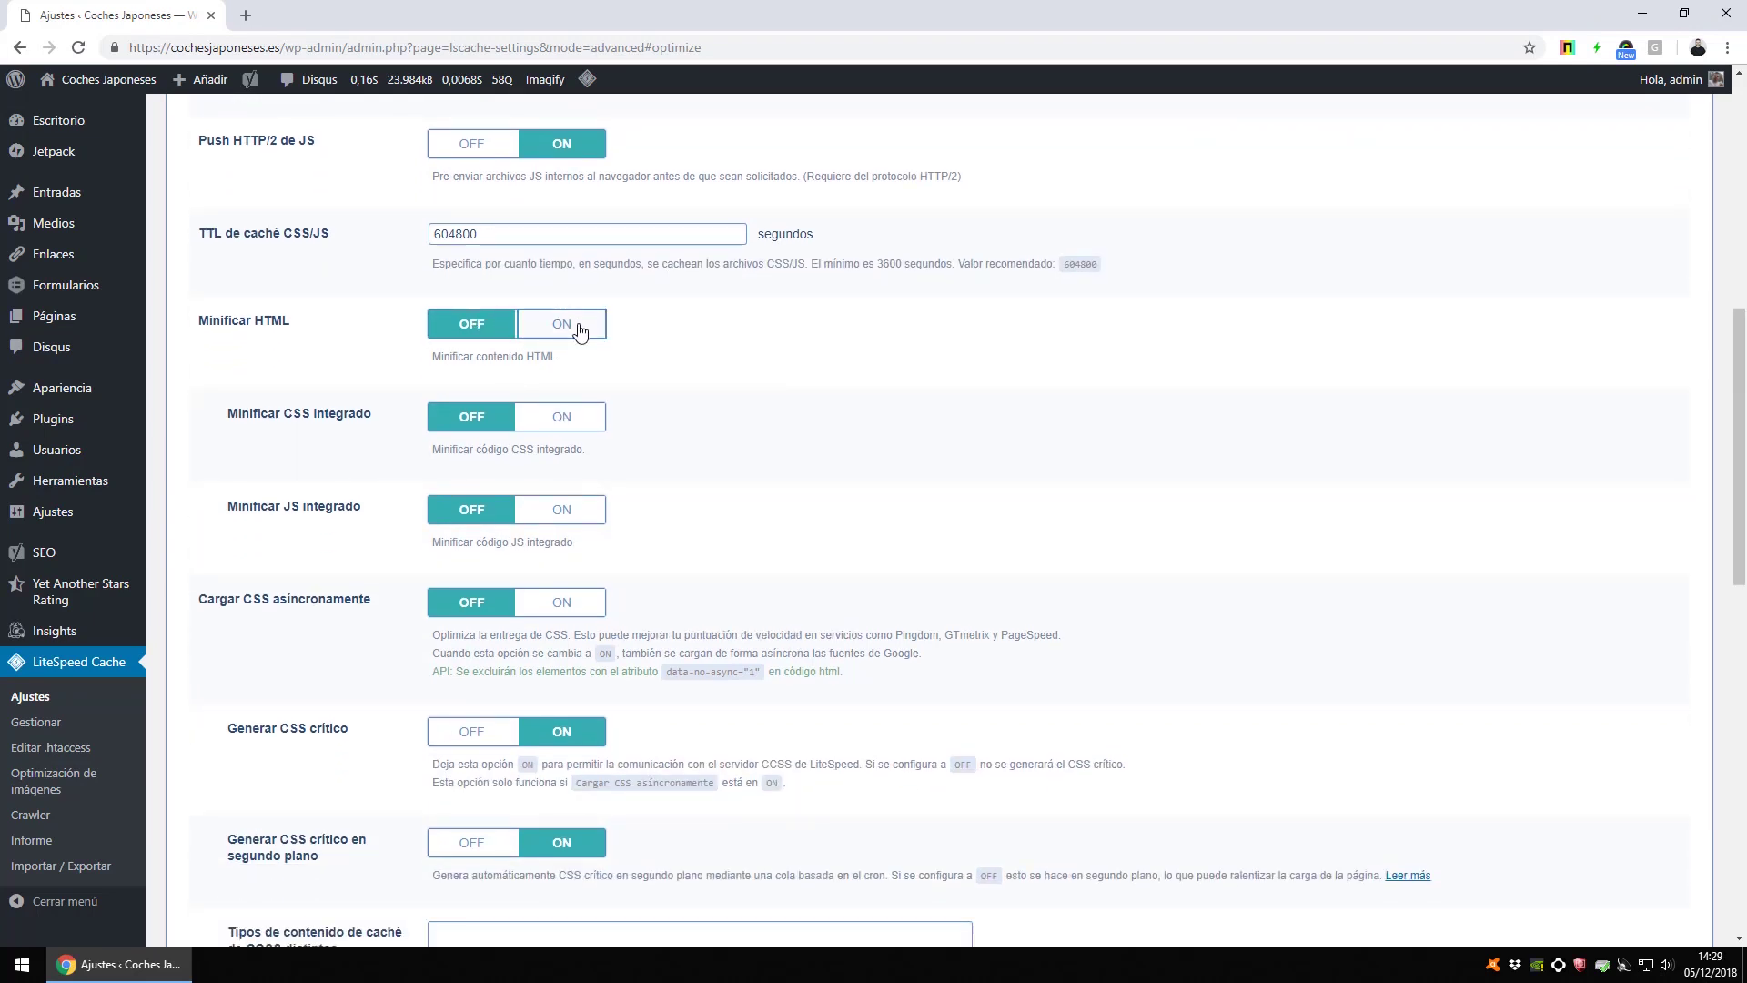
Turn on Minificar HTML and set Minificar CSS integrado to OFF
left_click(580, 341)
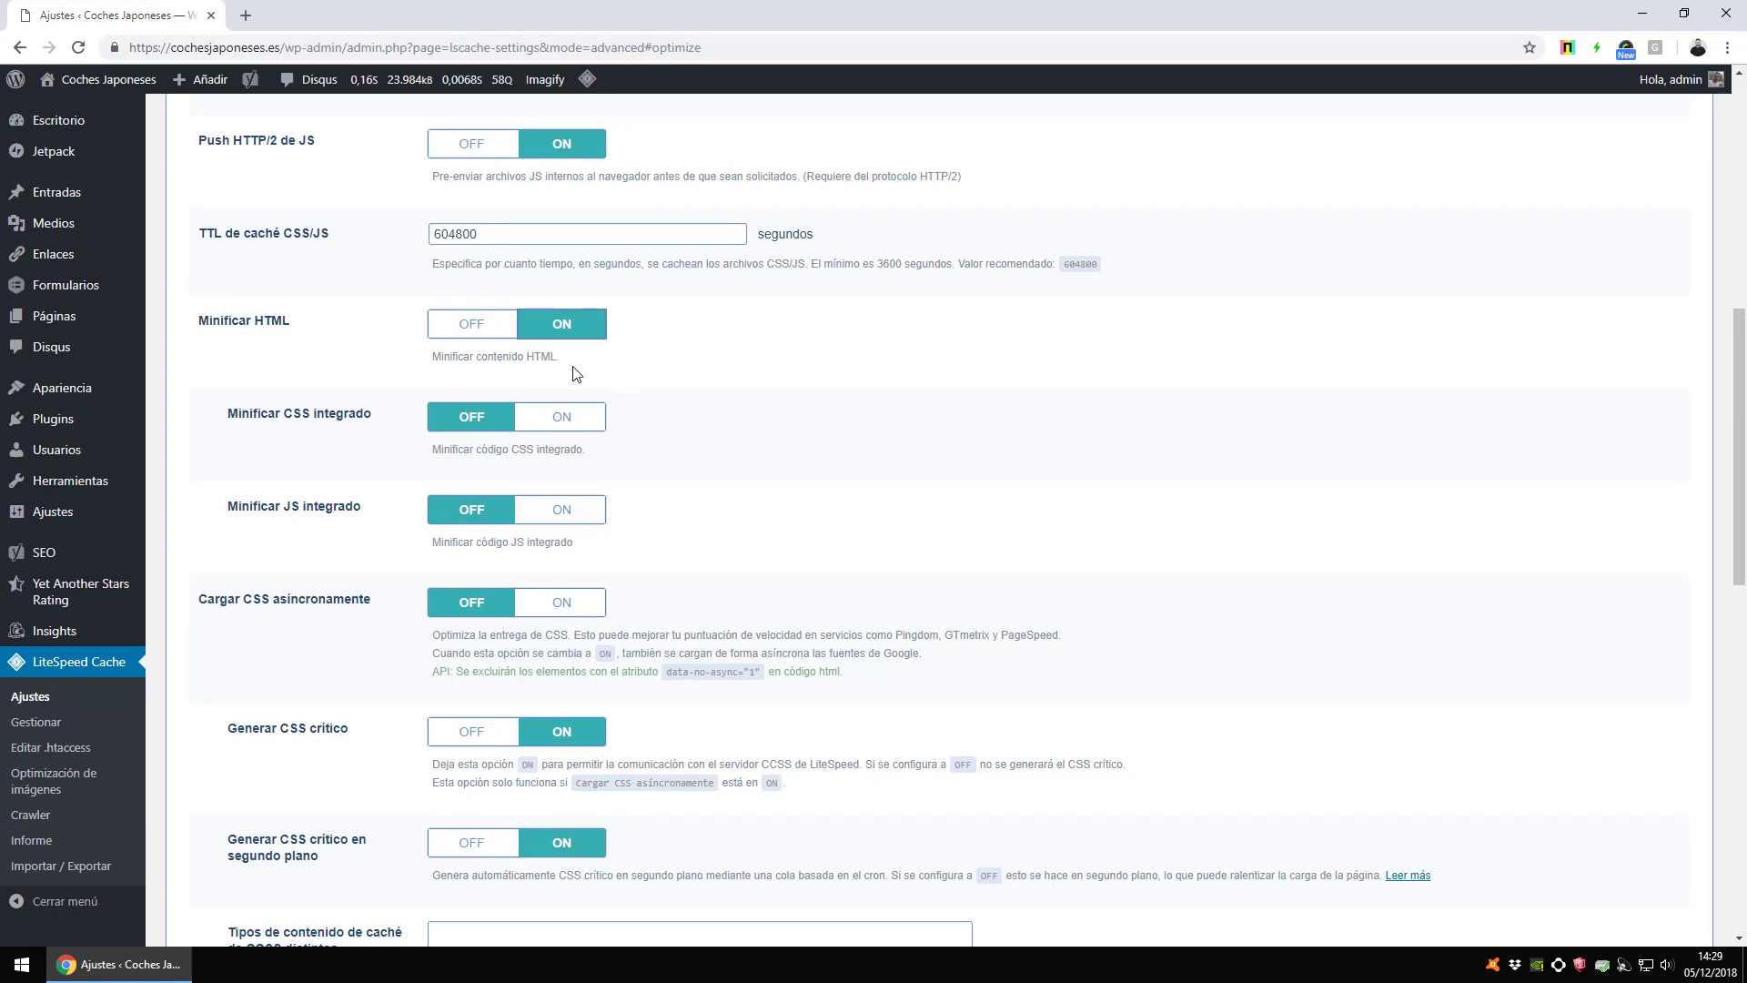
triple_click(541, 356)
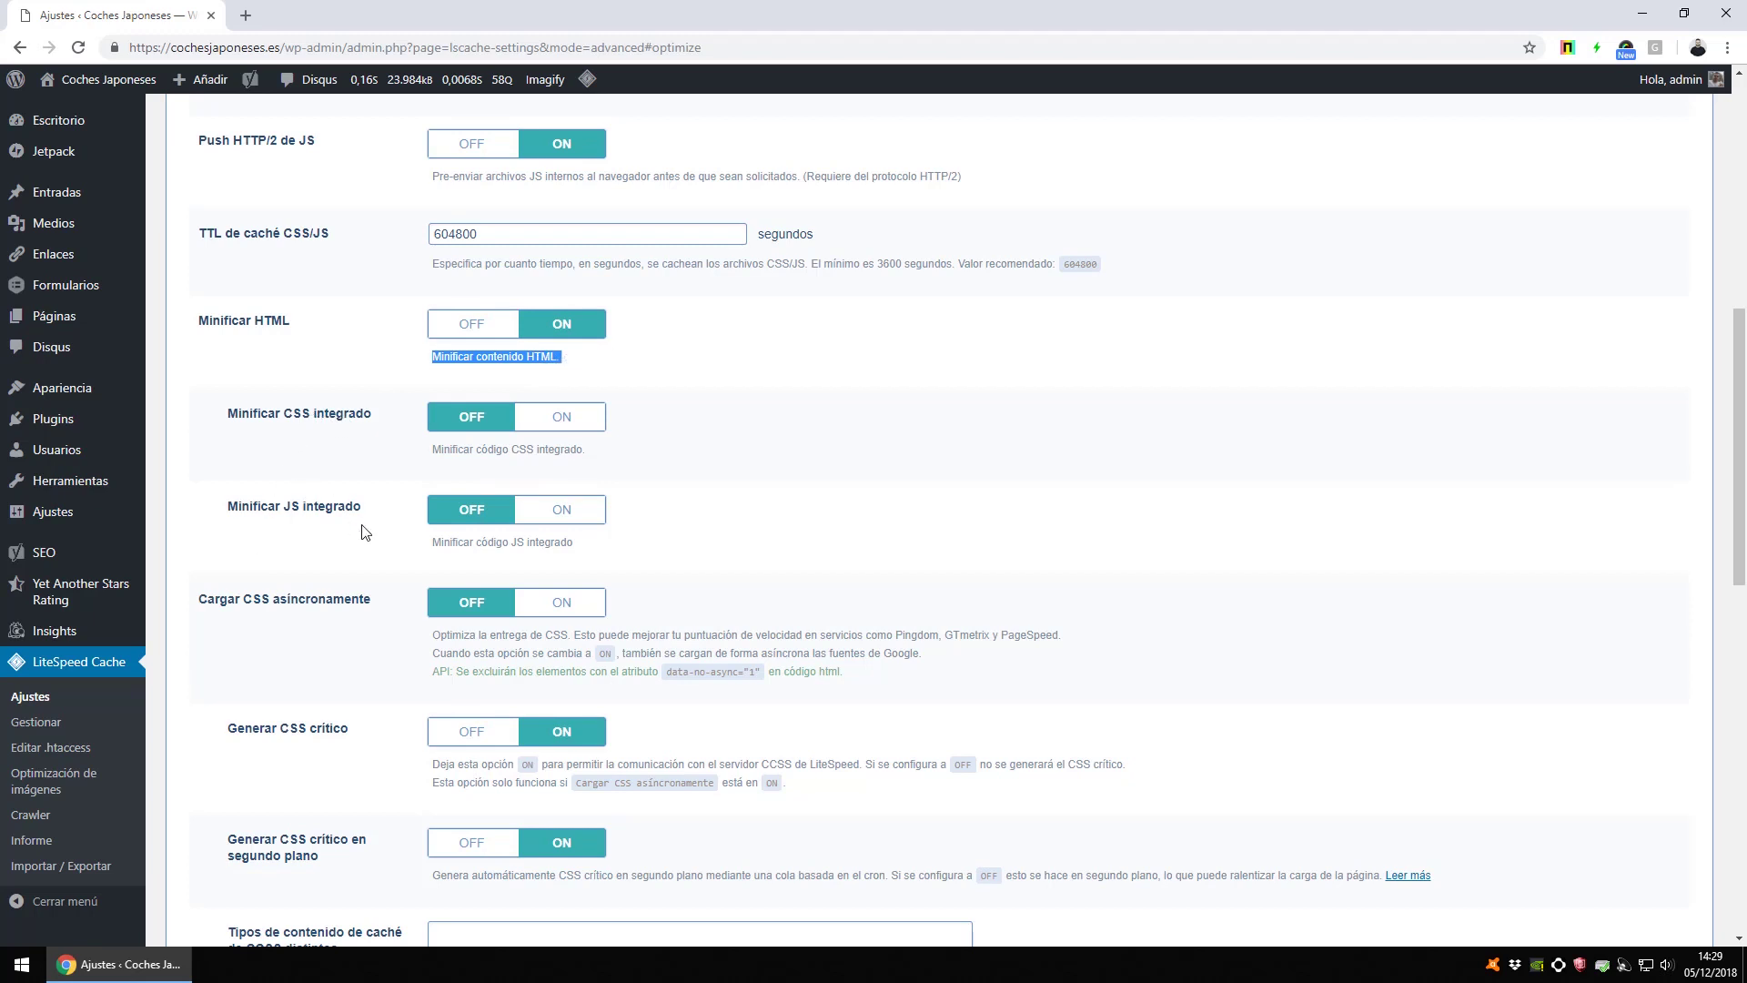
left_click(579, 420)
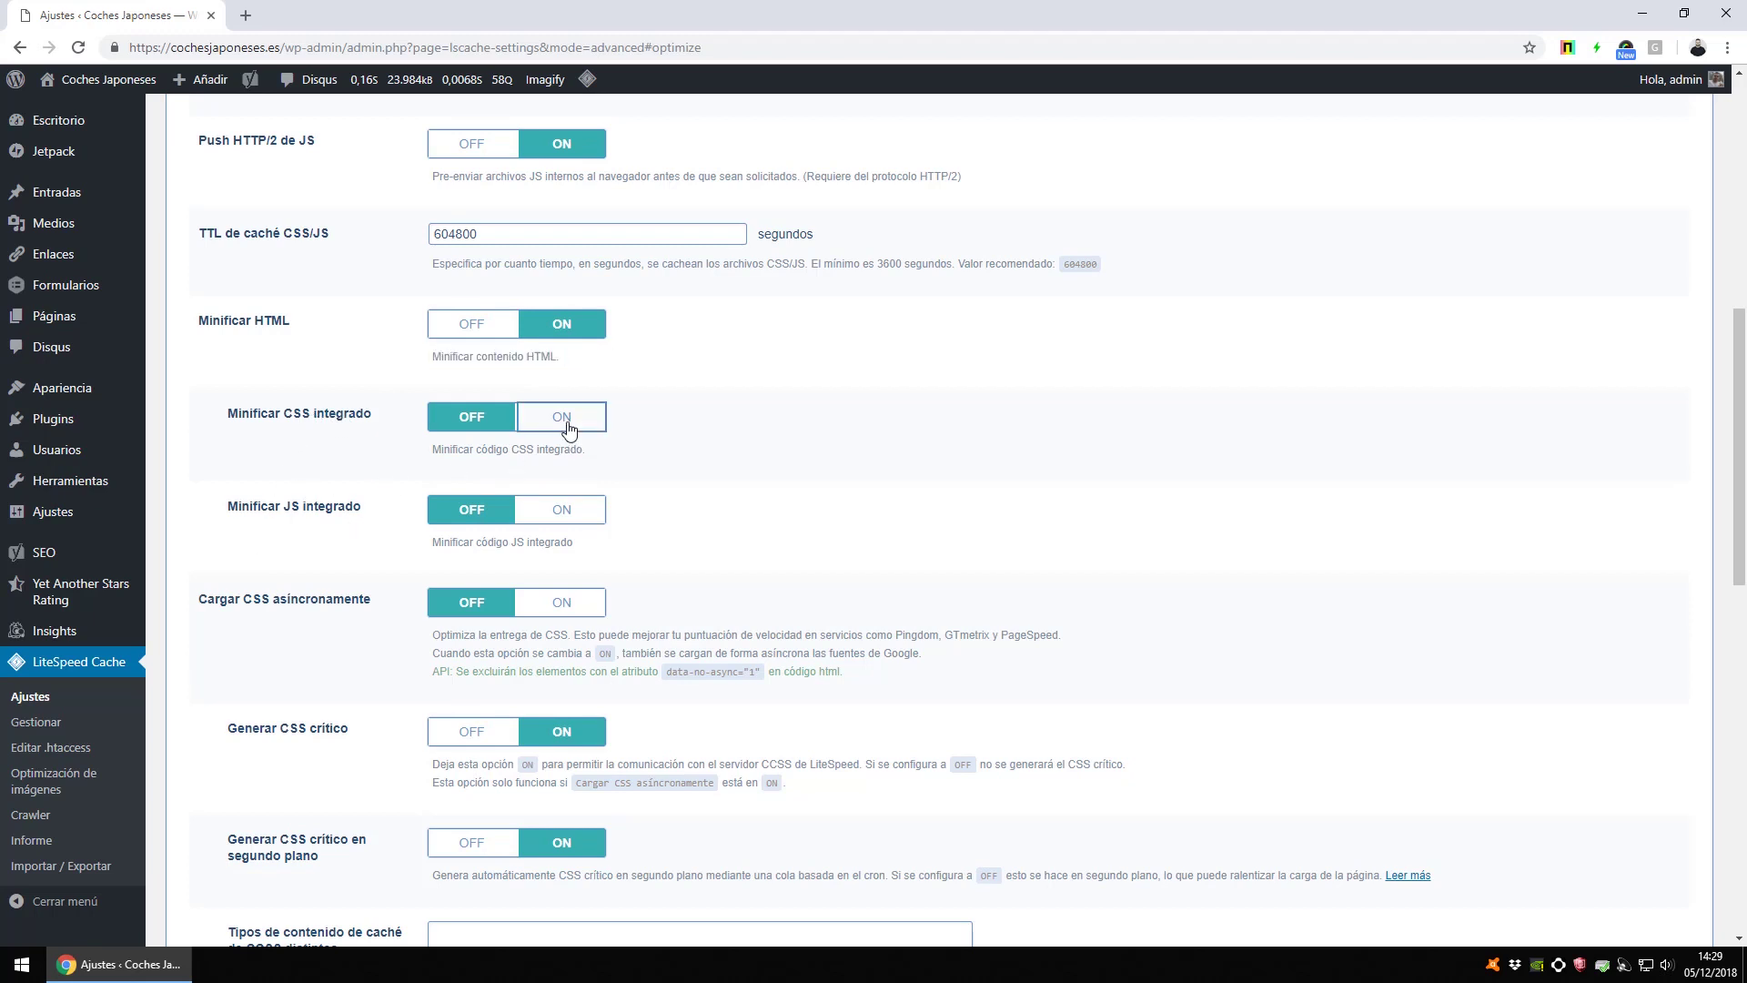
left_click(464, 422)
Turn on Cargar CSS asíncronamente in the optimization settings
scroll(446, 578, "down", 2)
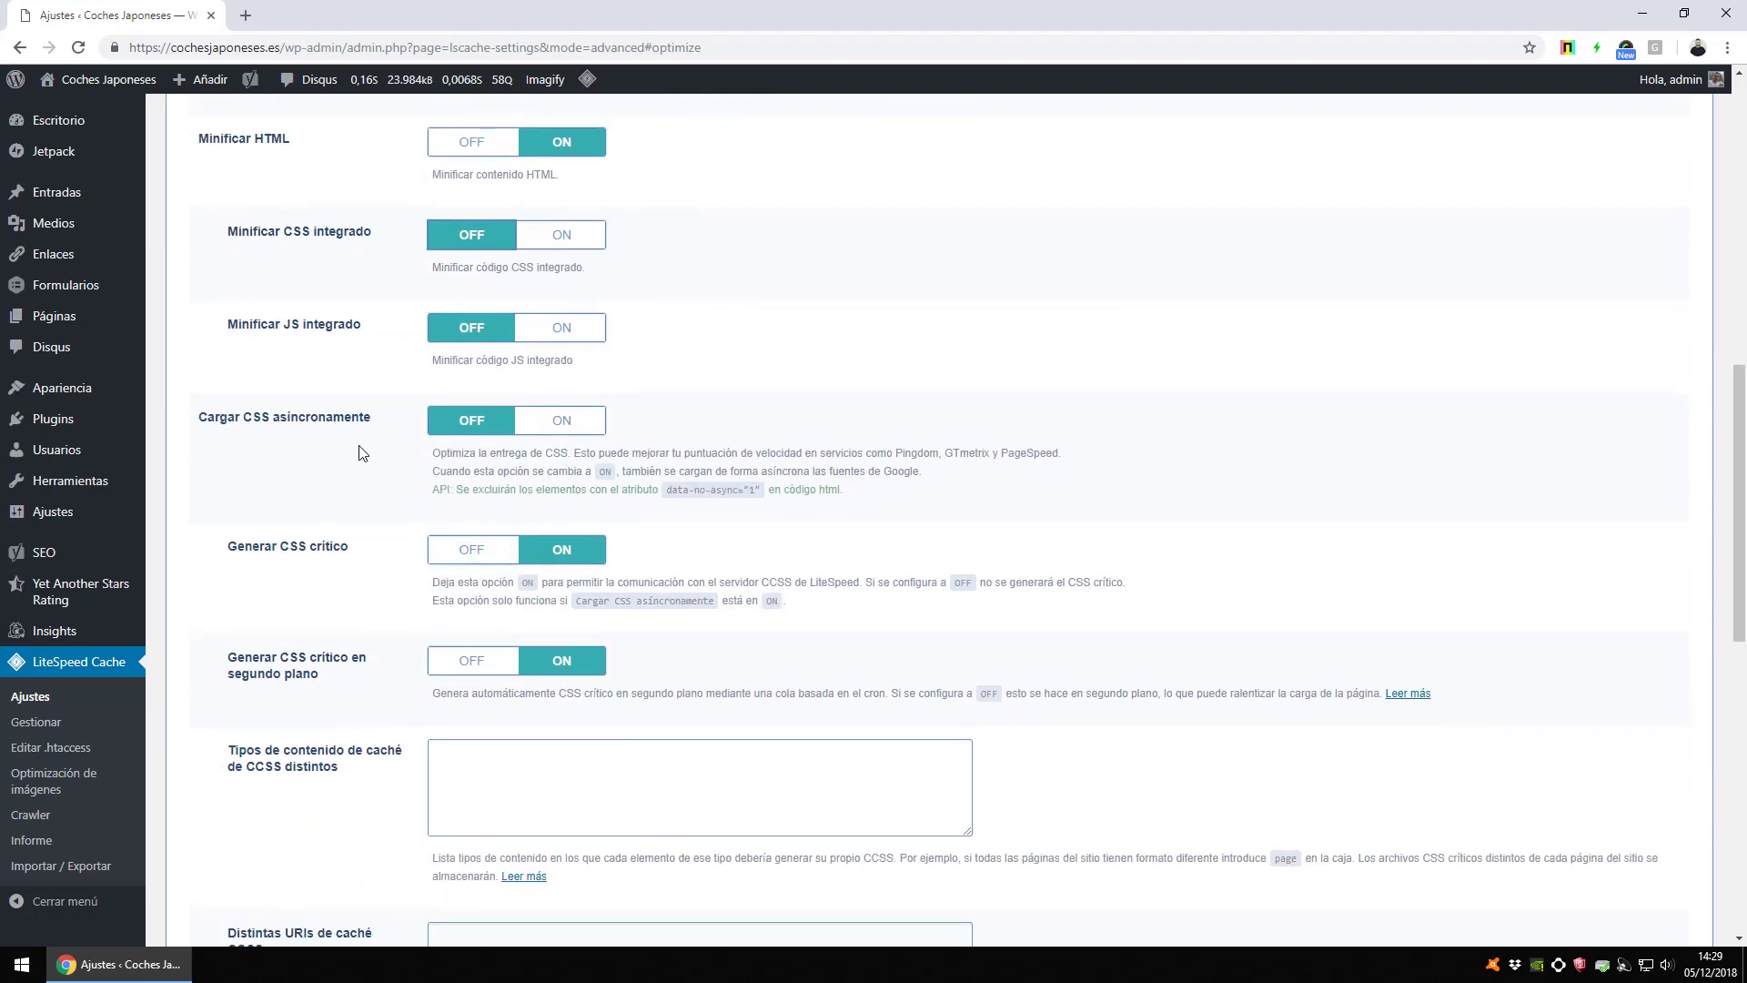
left_click(571, 425)
left_click(467, 430)
left_click(564, 432)
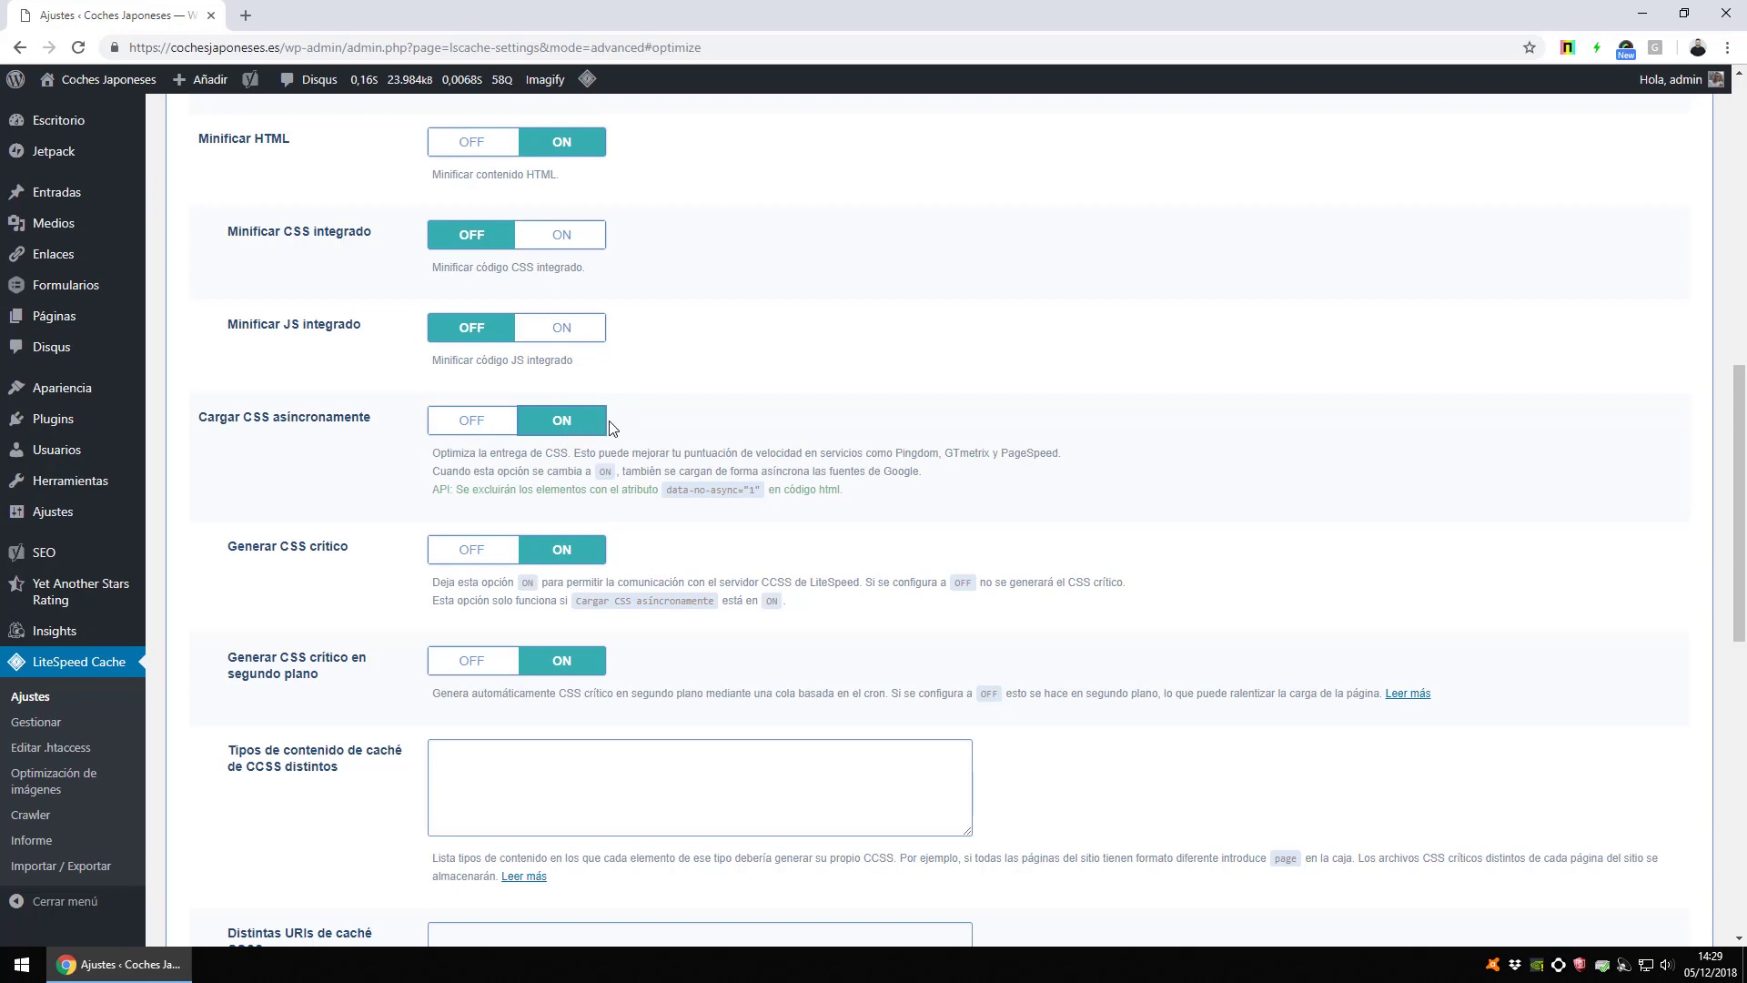
left_click(471, 430)
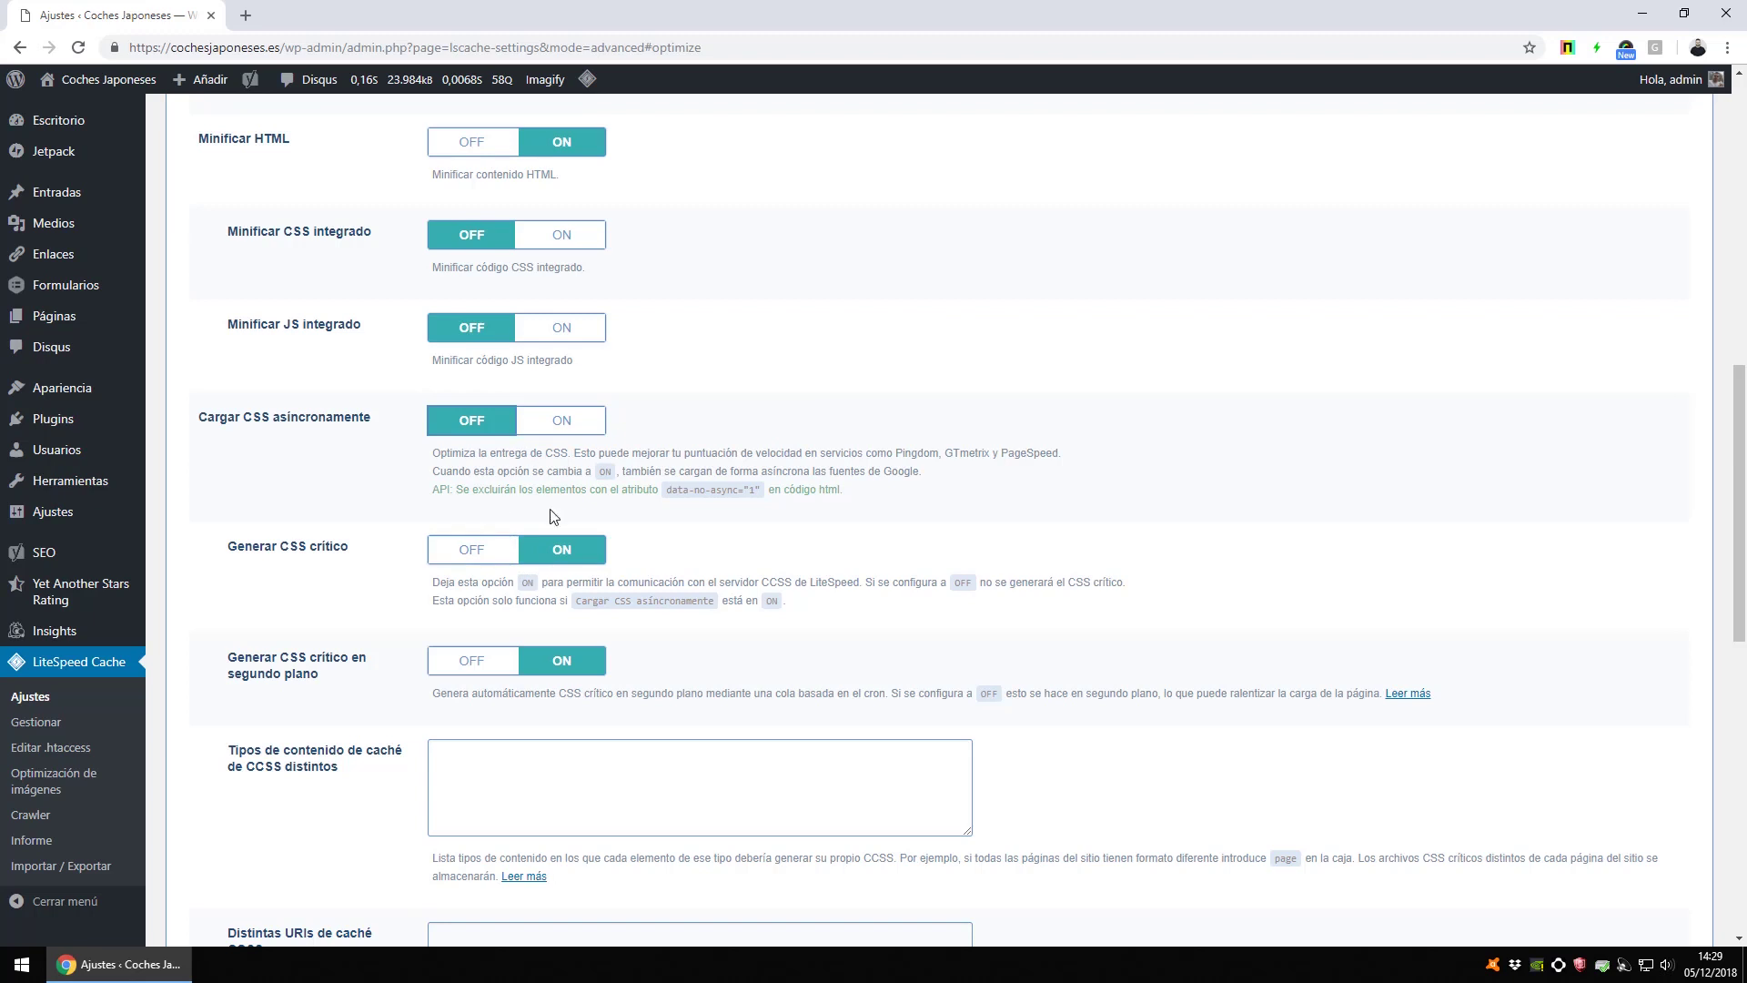
left_click(552, 433)
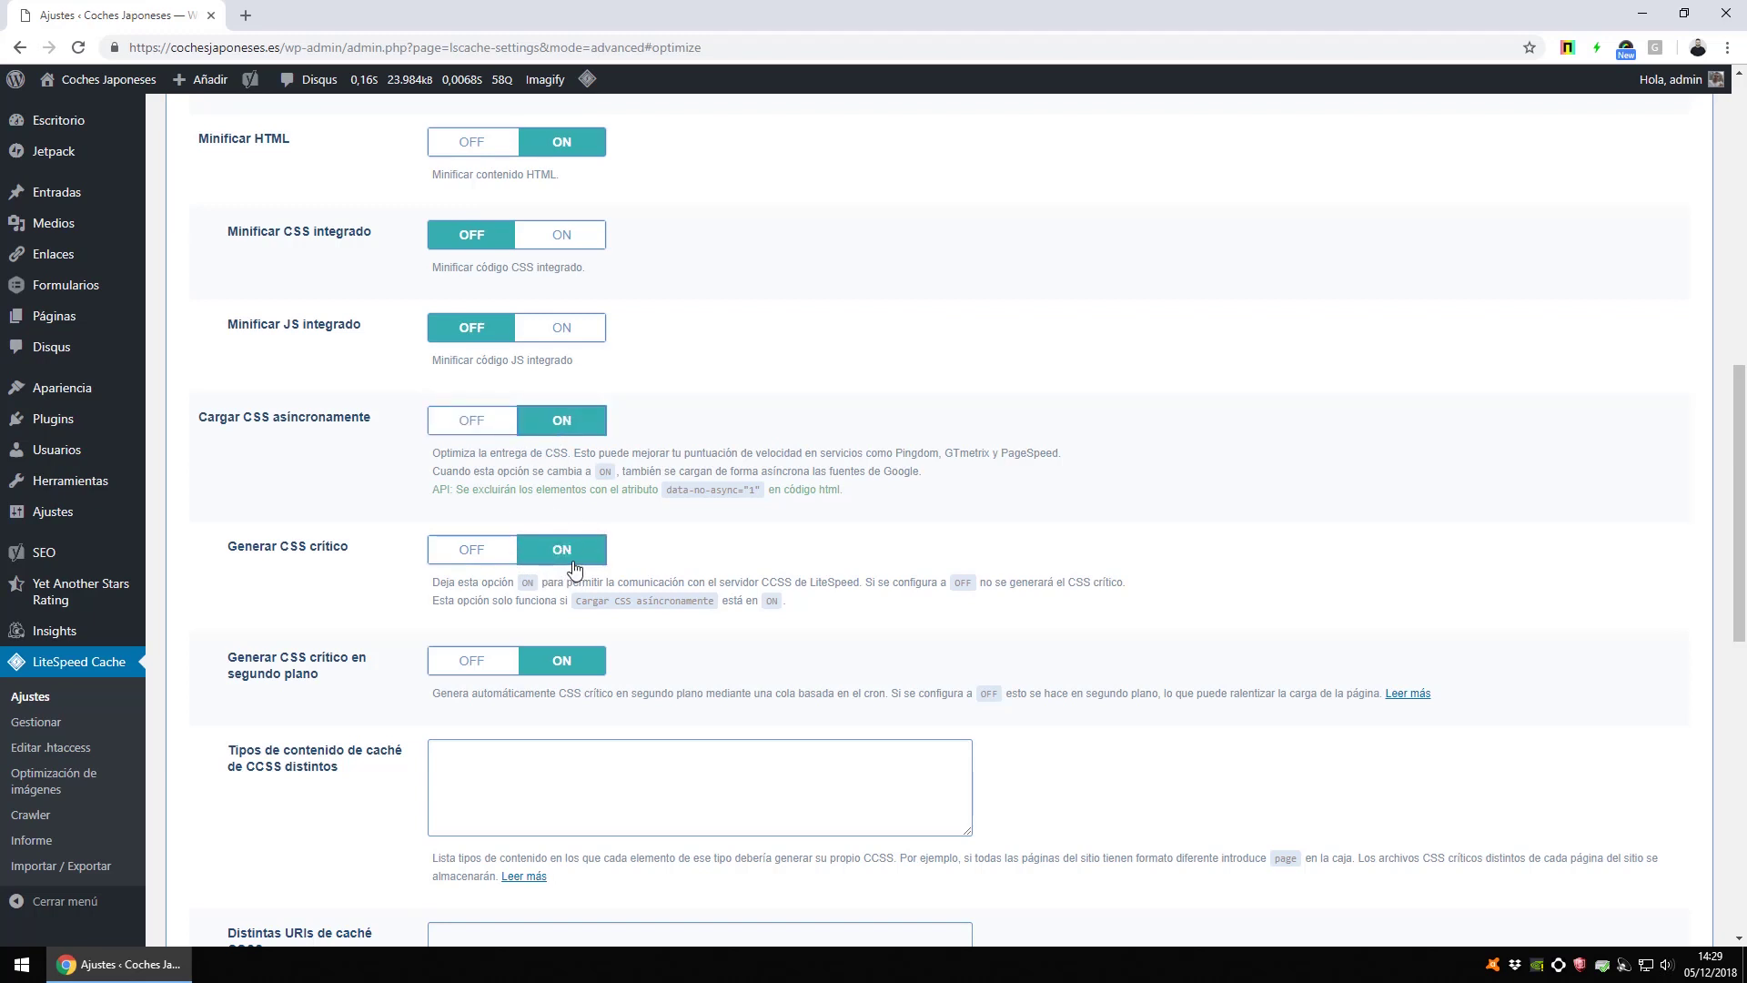
double_click(335, 419)
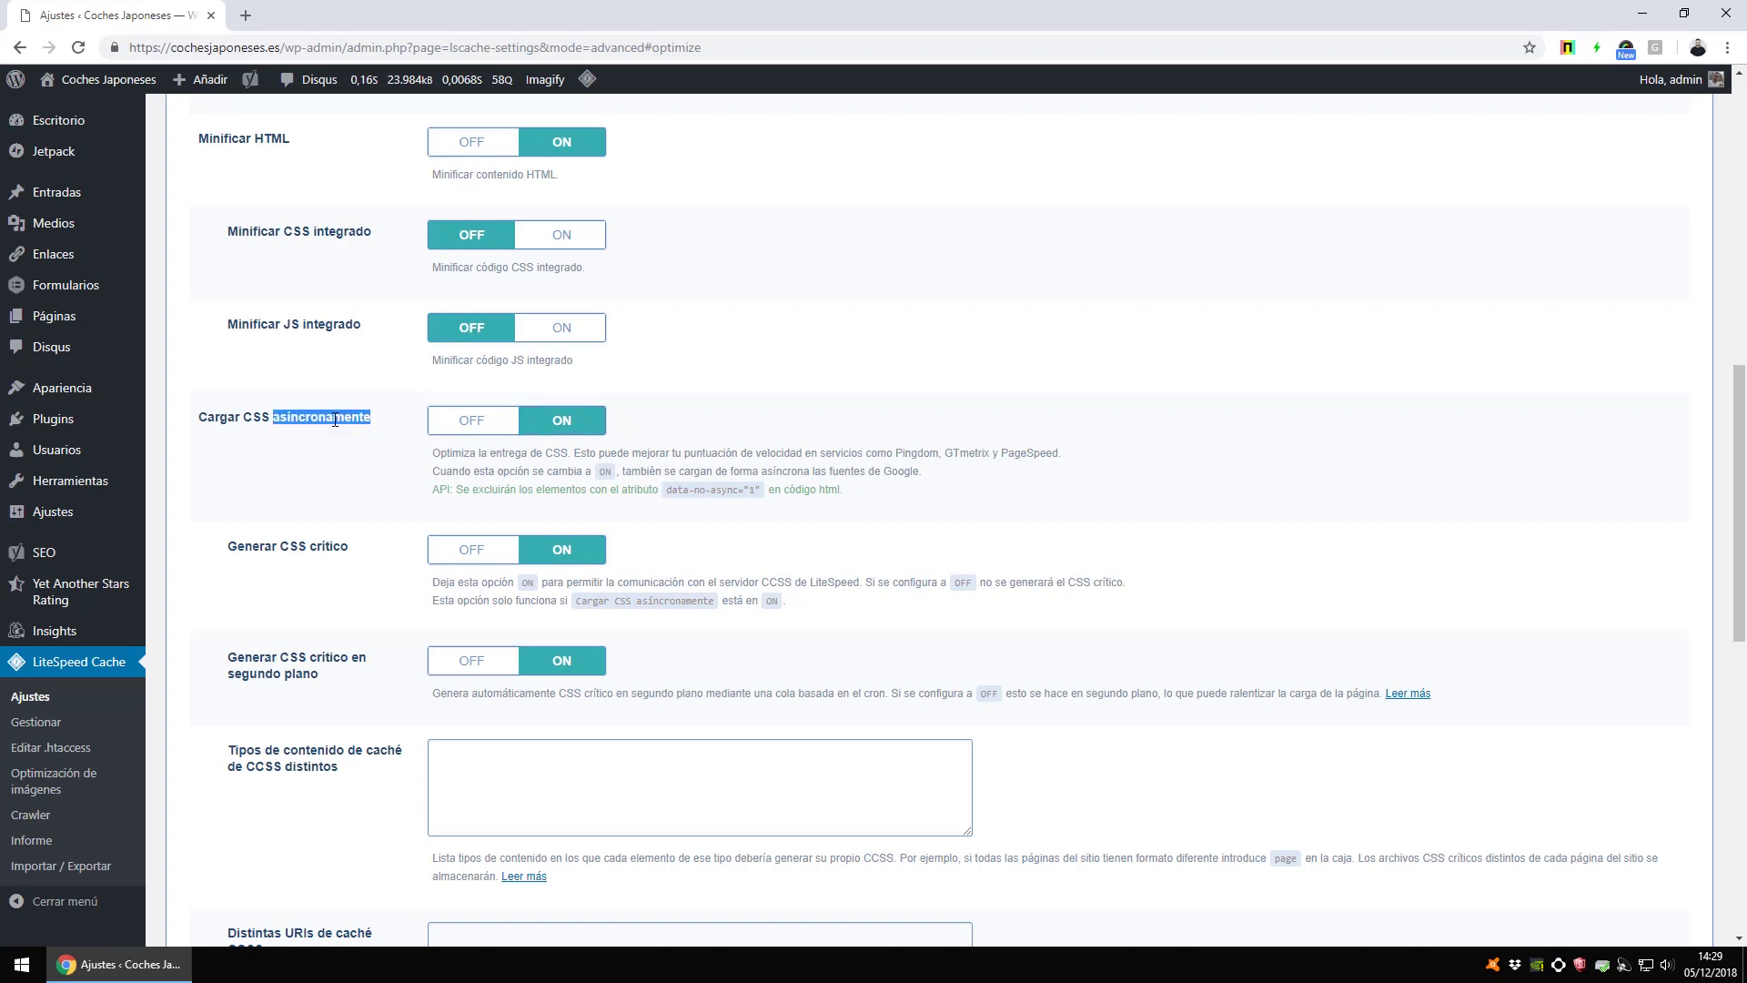
Set Cargar CSS asíncronamente and Generar CSS crítico to OFF
triple_click(334, 420)
left_click(484, 428)
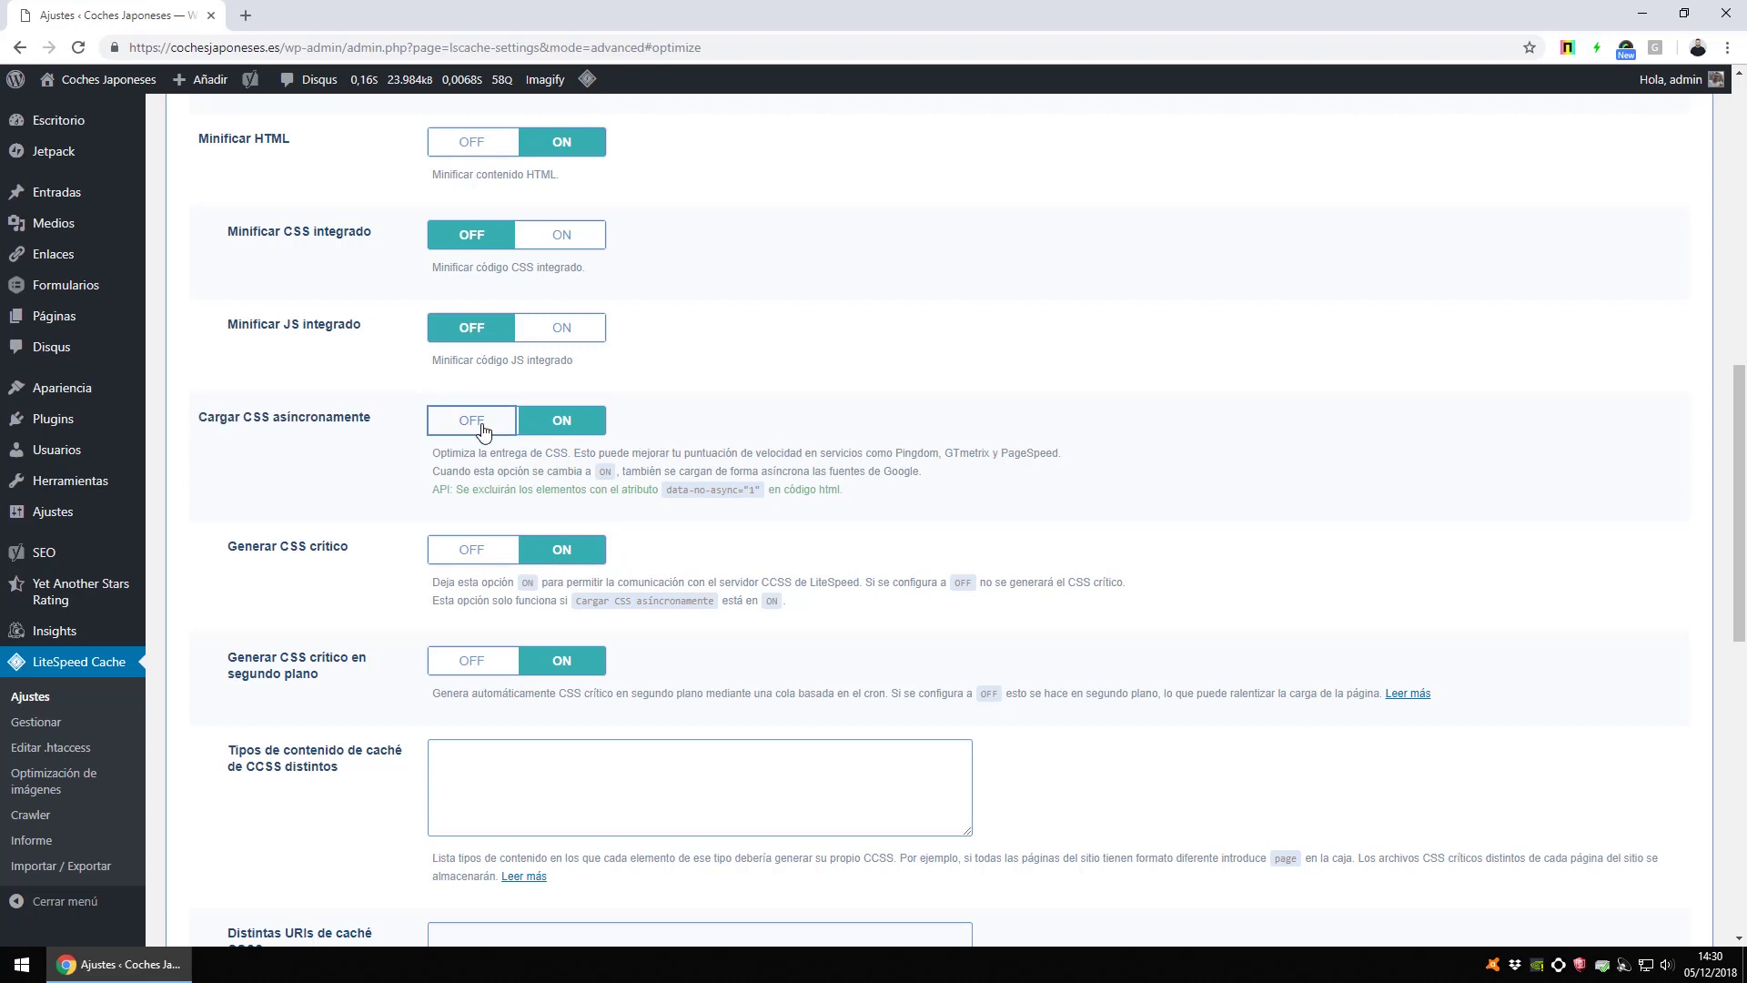
left_click(477, 550)
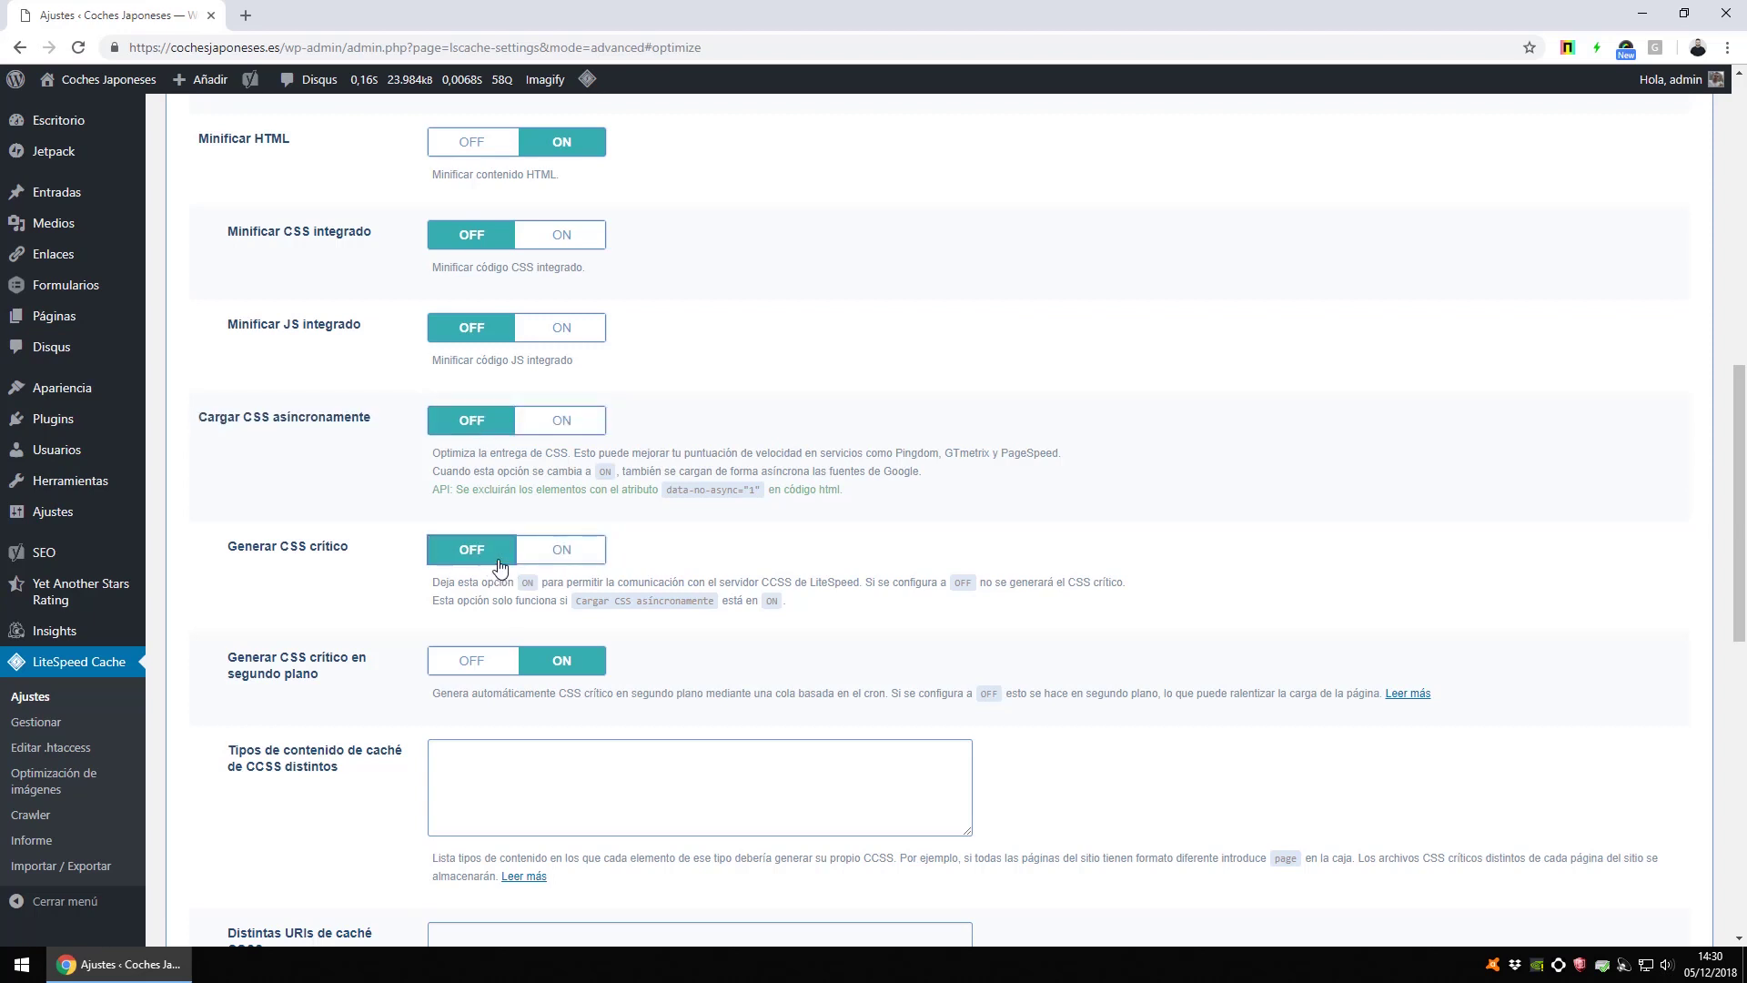
Turn on Deferir carga de JS and check the Excluir JQuery option
scroll(537, 592, "down", 1)
scroll(537, 592, "down", 2)
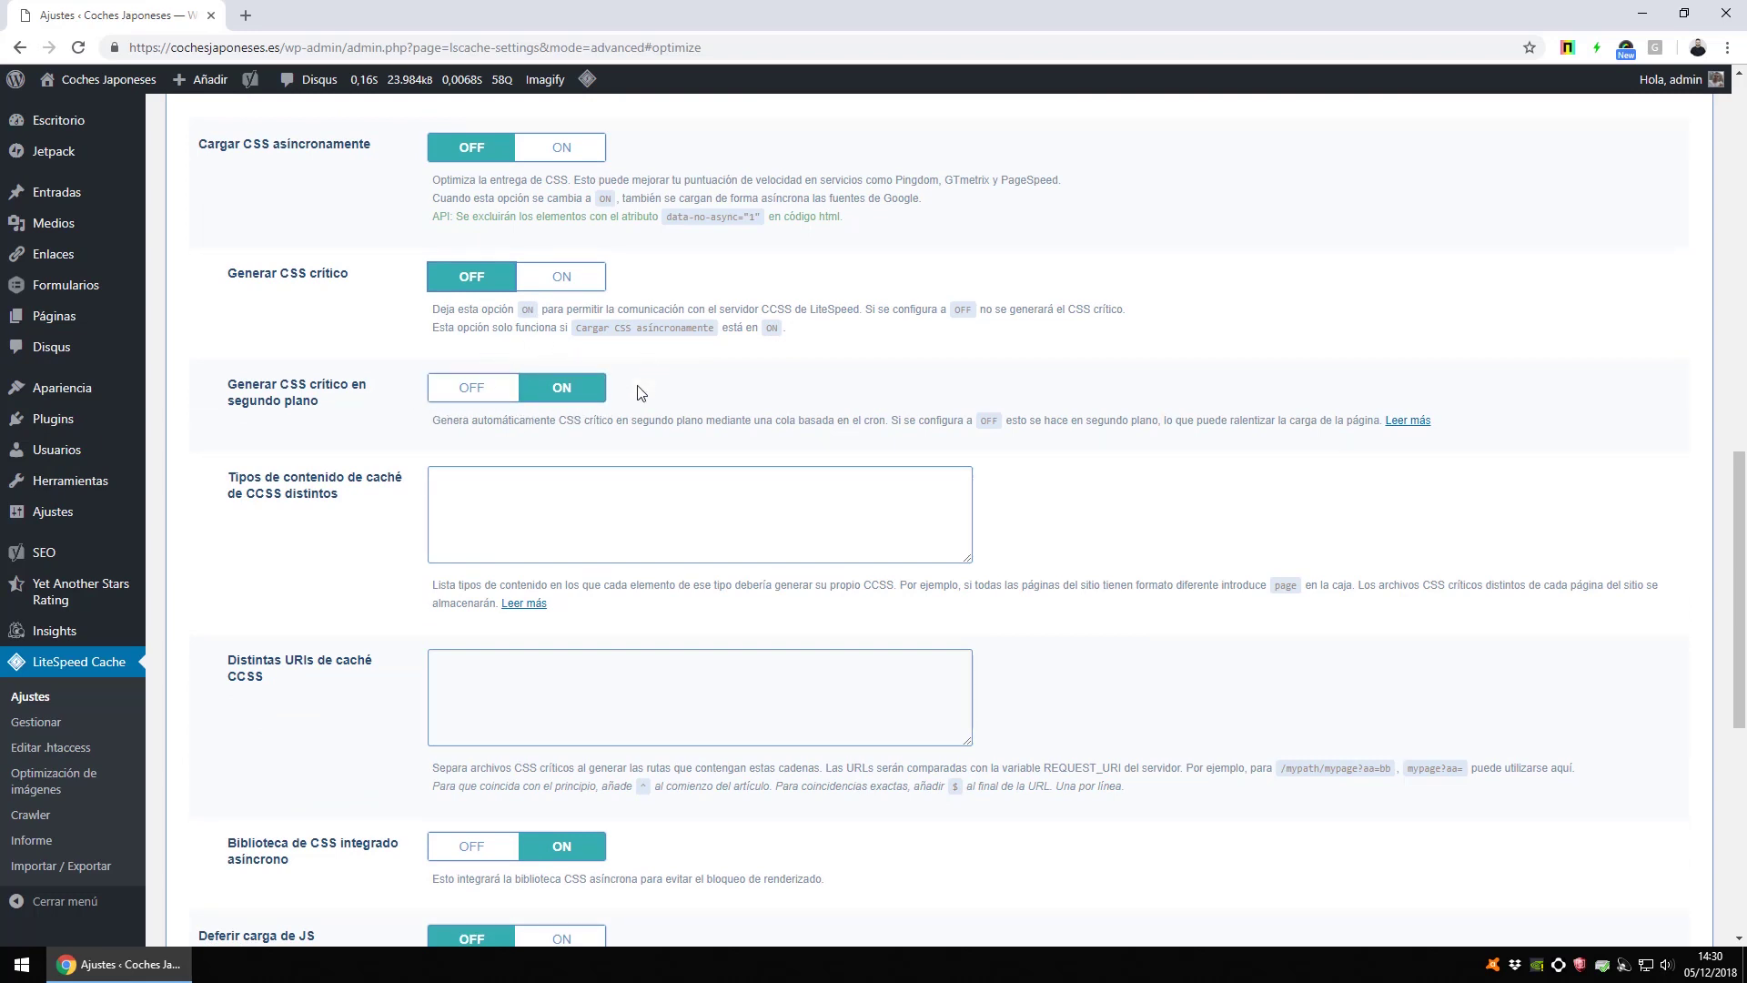
scroll(539, 455, "down", 2)
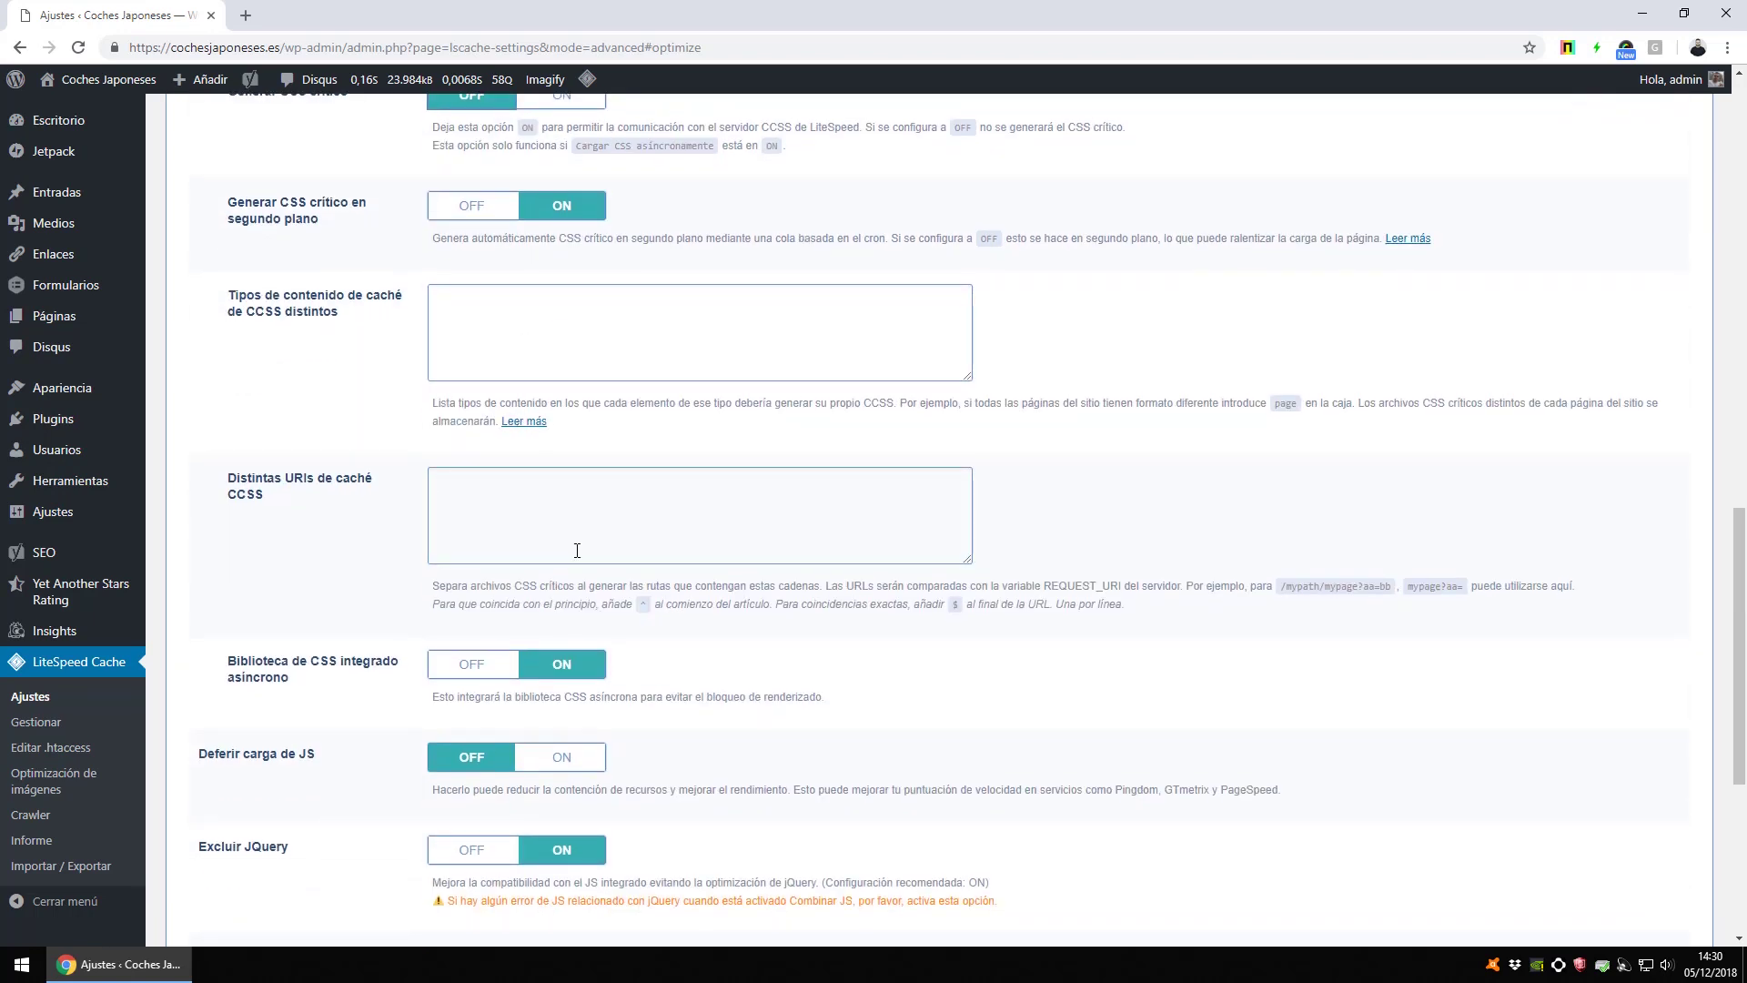
scroll(577, 550, "down", 2)
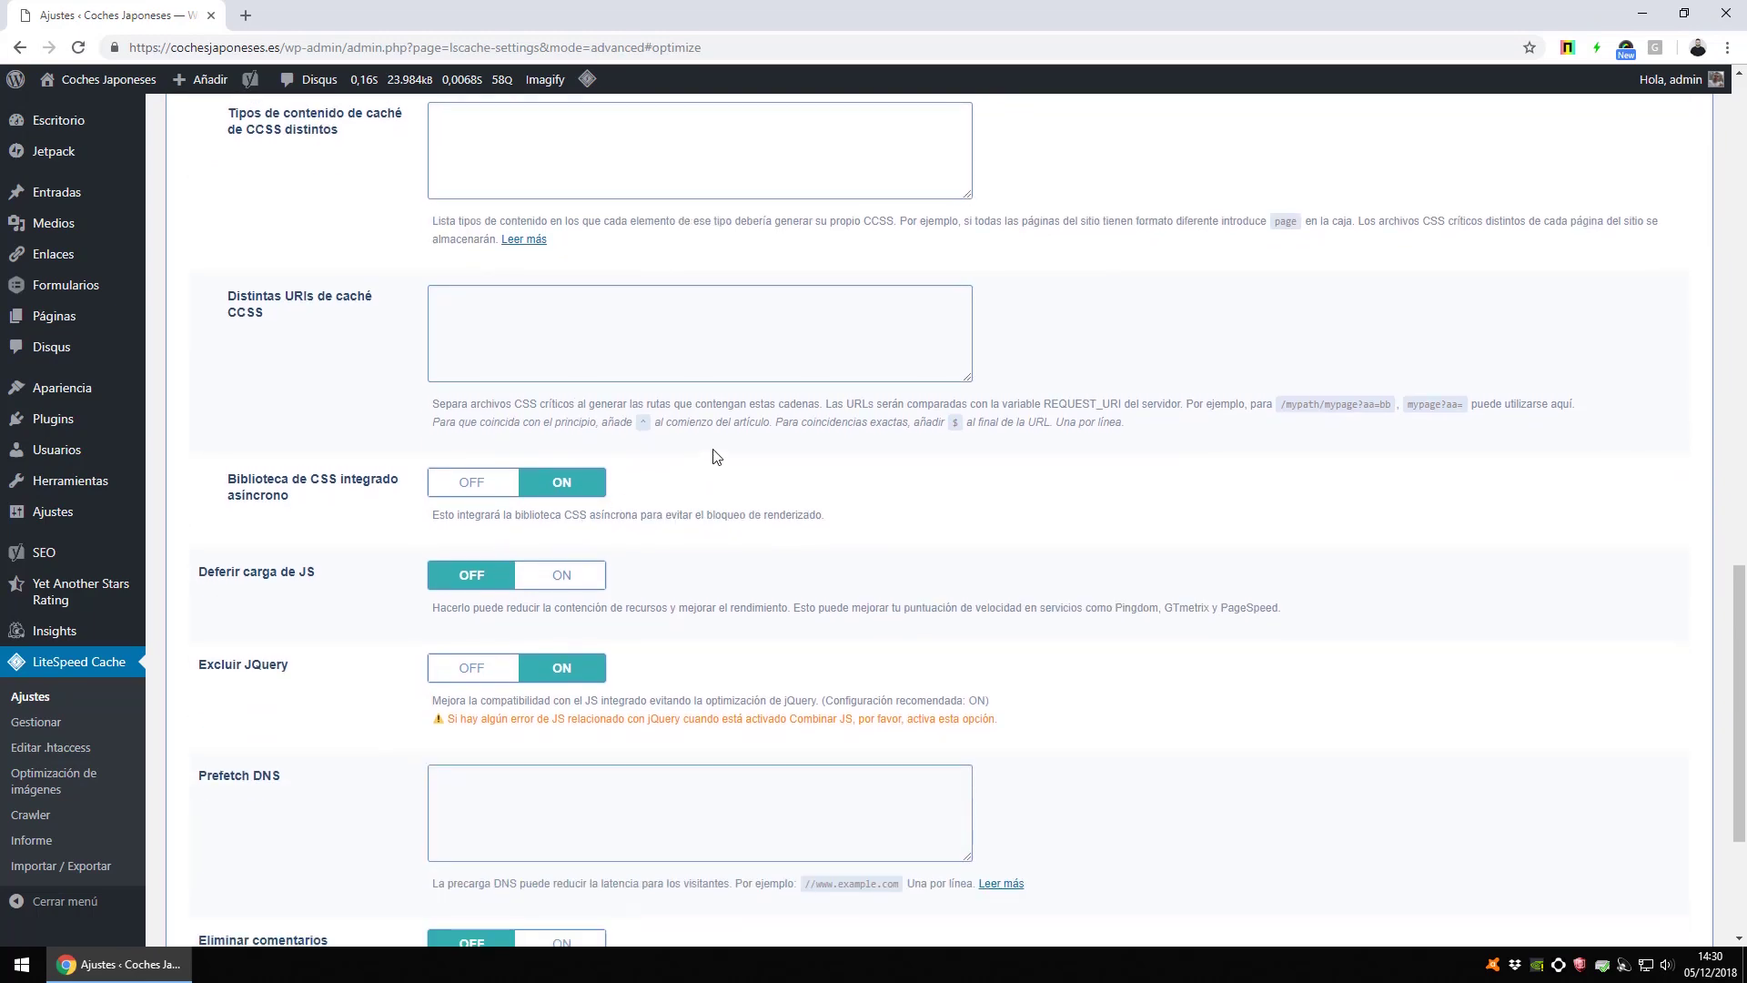
scroll(714, 382, "up", 3)
scroll(591, 455, "down", 2)
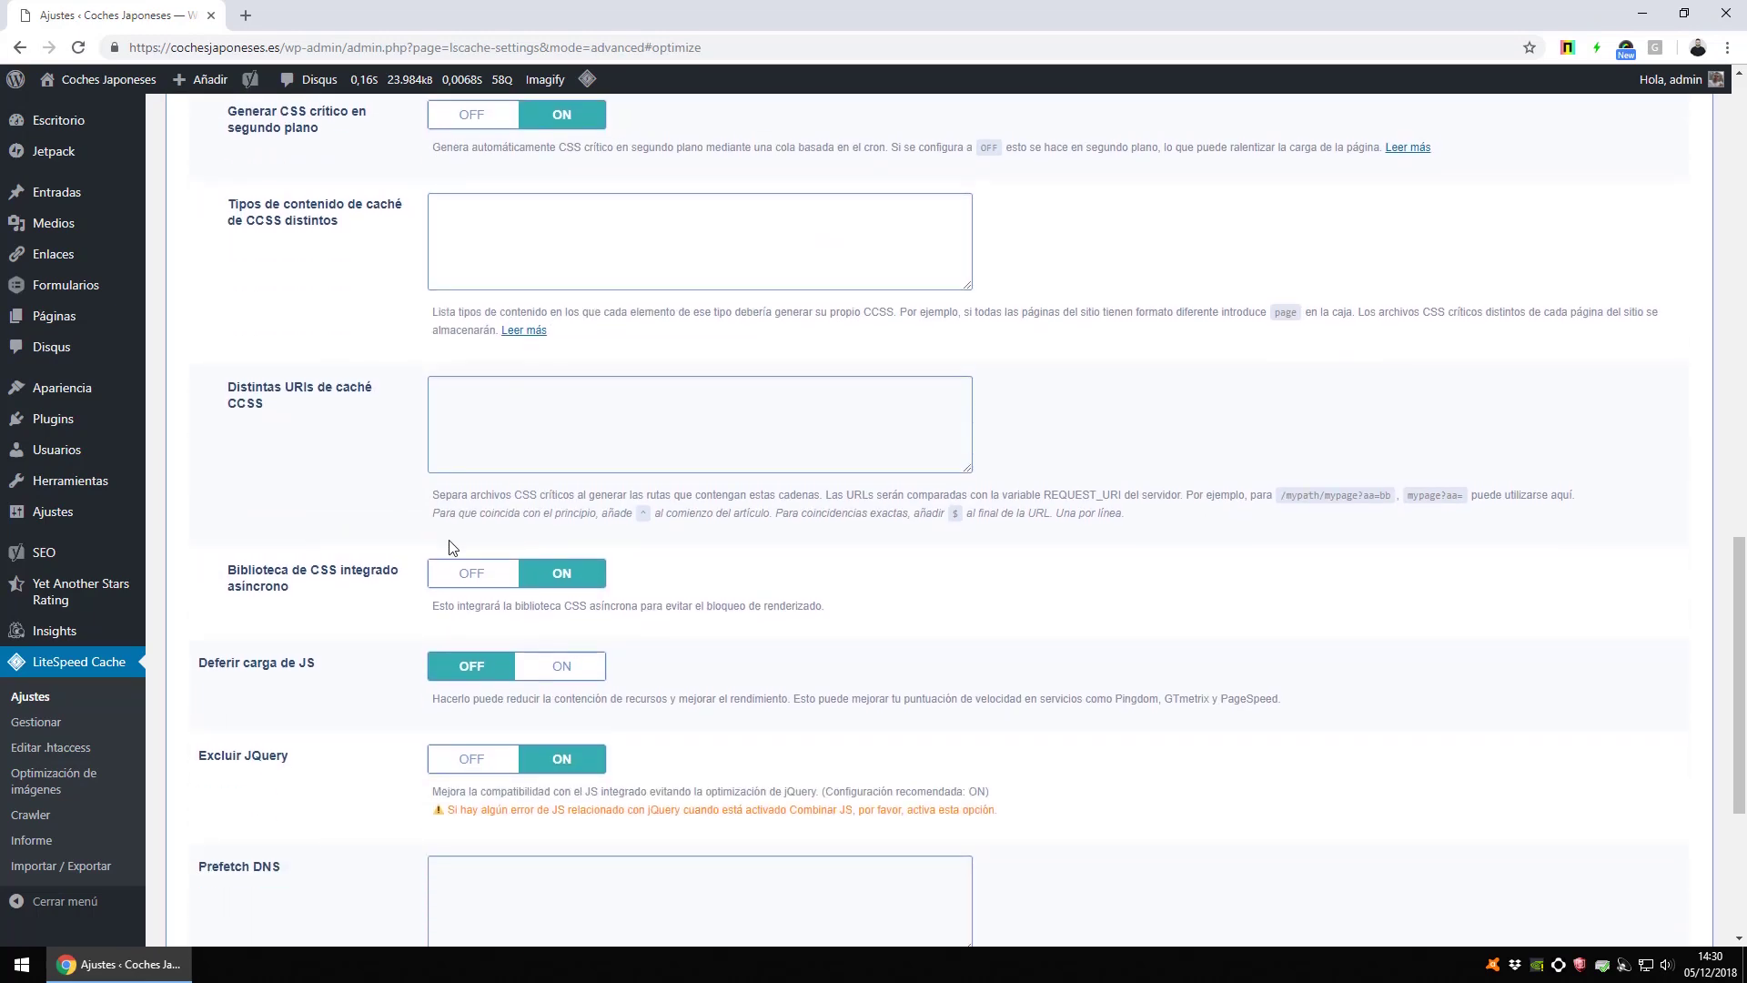
scroll(452, 547, "down", 1)
scroll(449, 491, "down", 2)
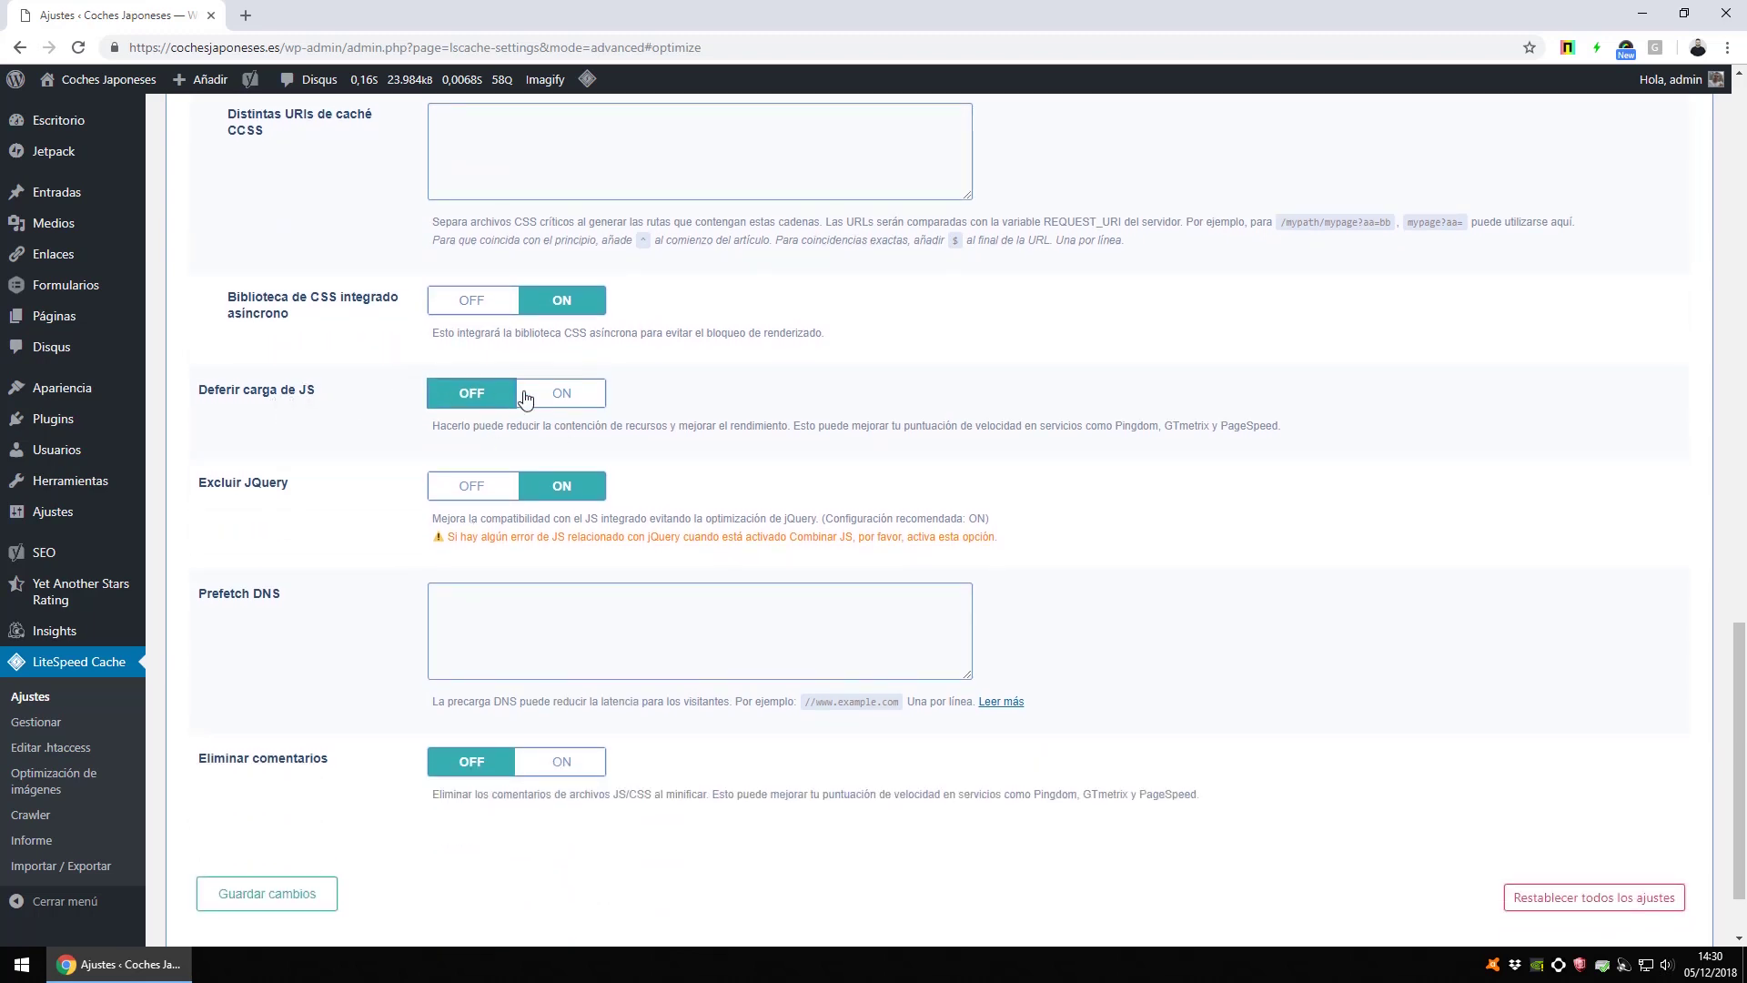
left_click(554, 398)
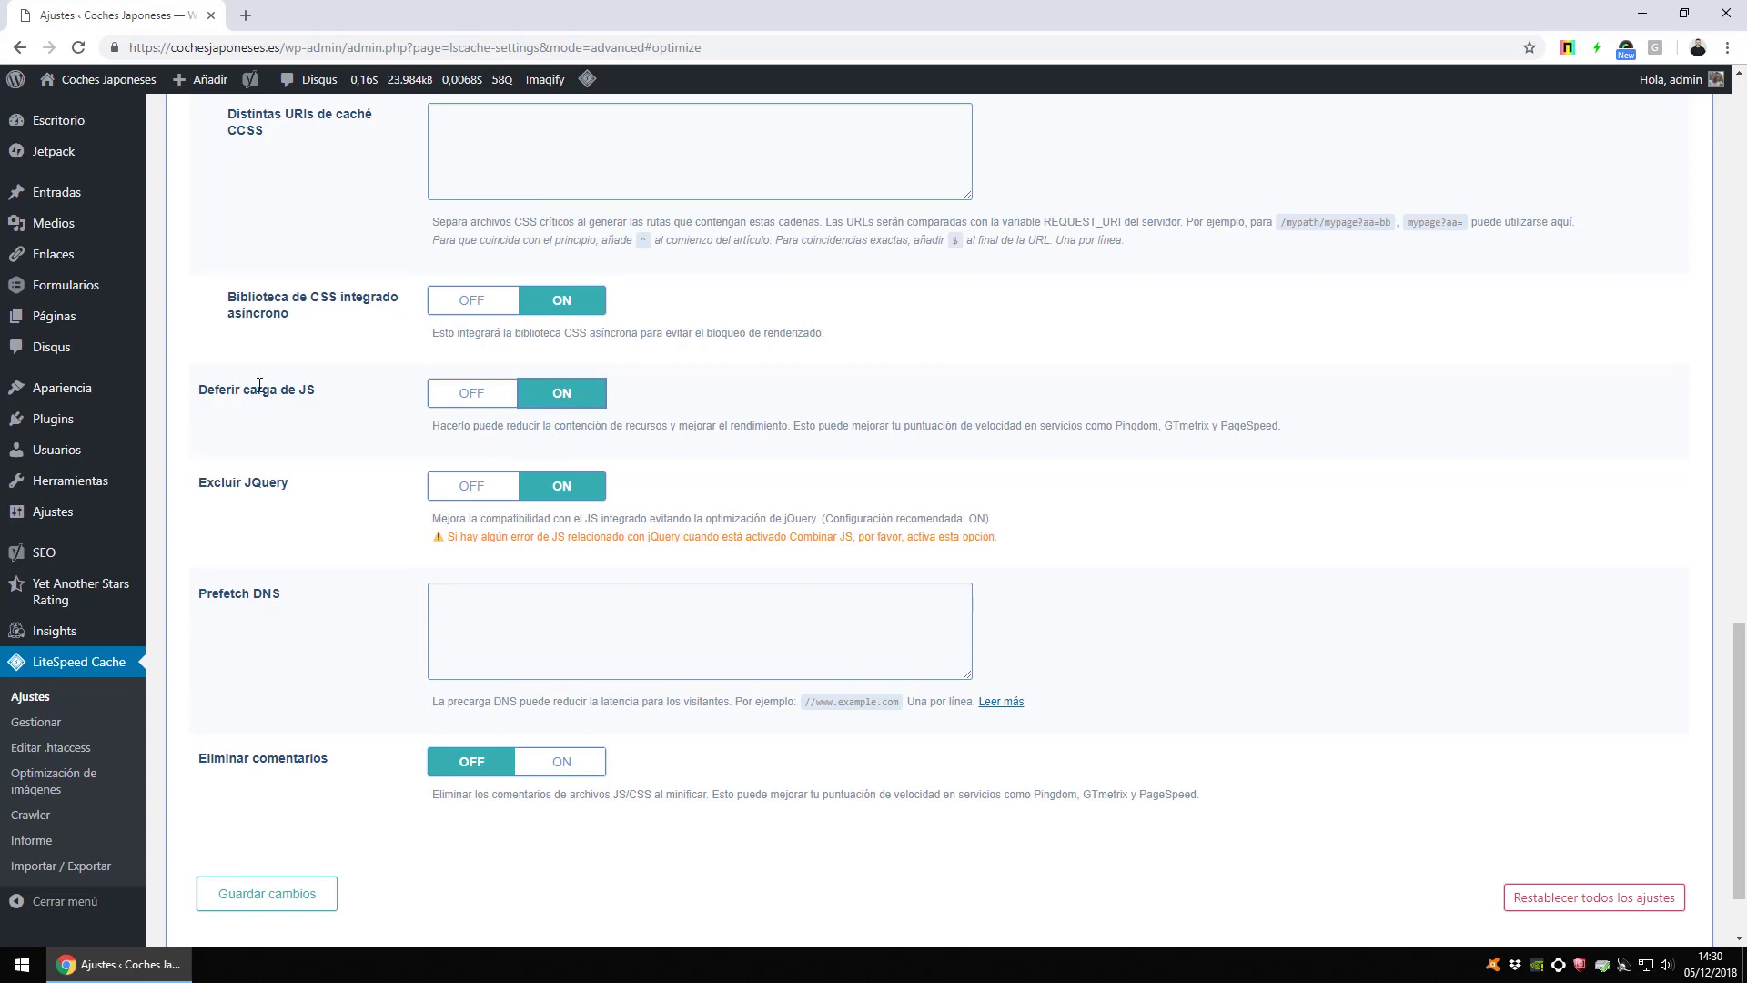
double_click(277, 485)
left_click(278, 485)
left_click(278, 490)
Enter //google.es and //api.google.es on separate lines as Prefetch DNS entries
left_click(515, 642)
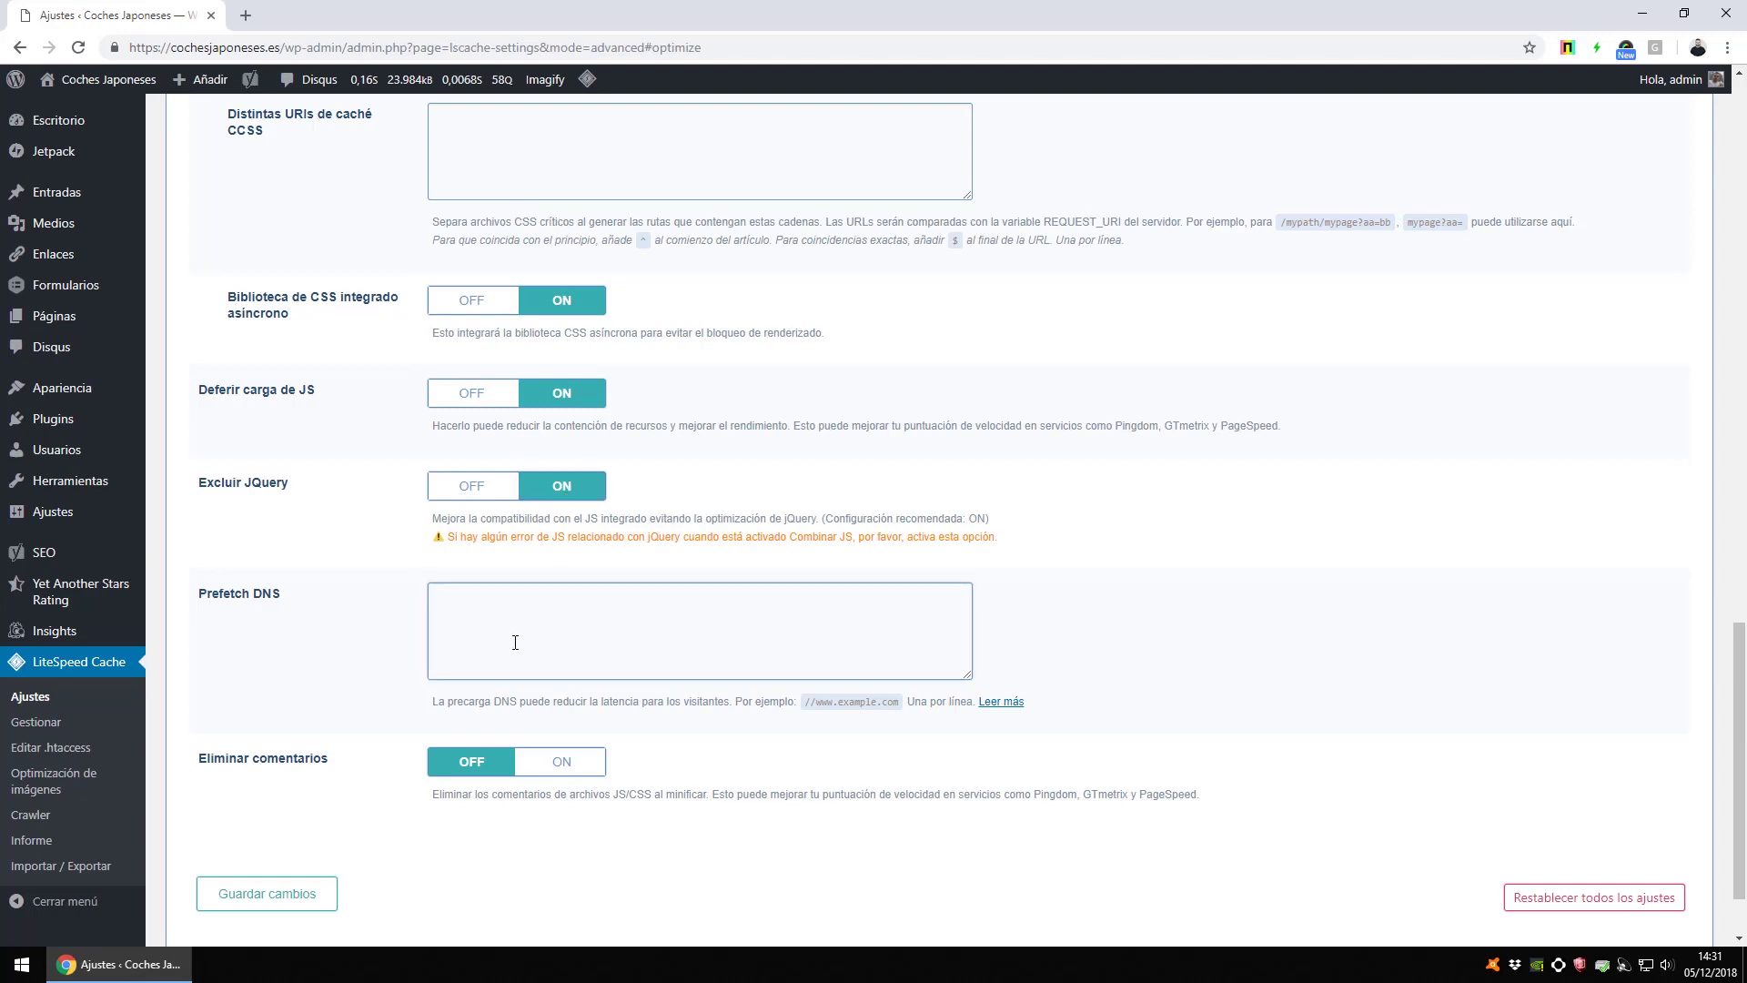
left_click(270, 597)
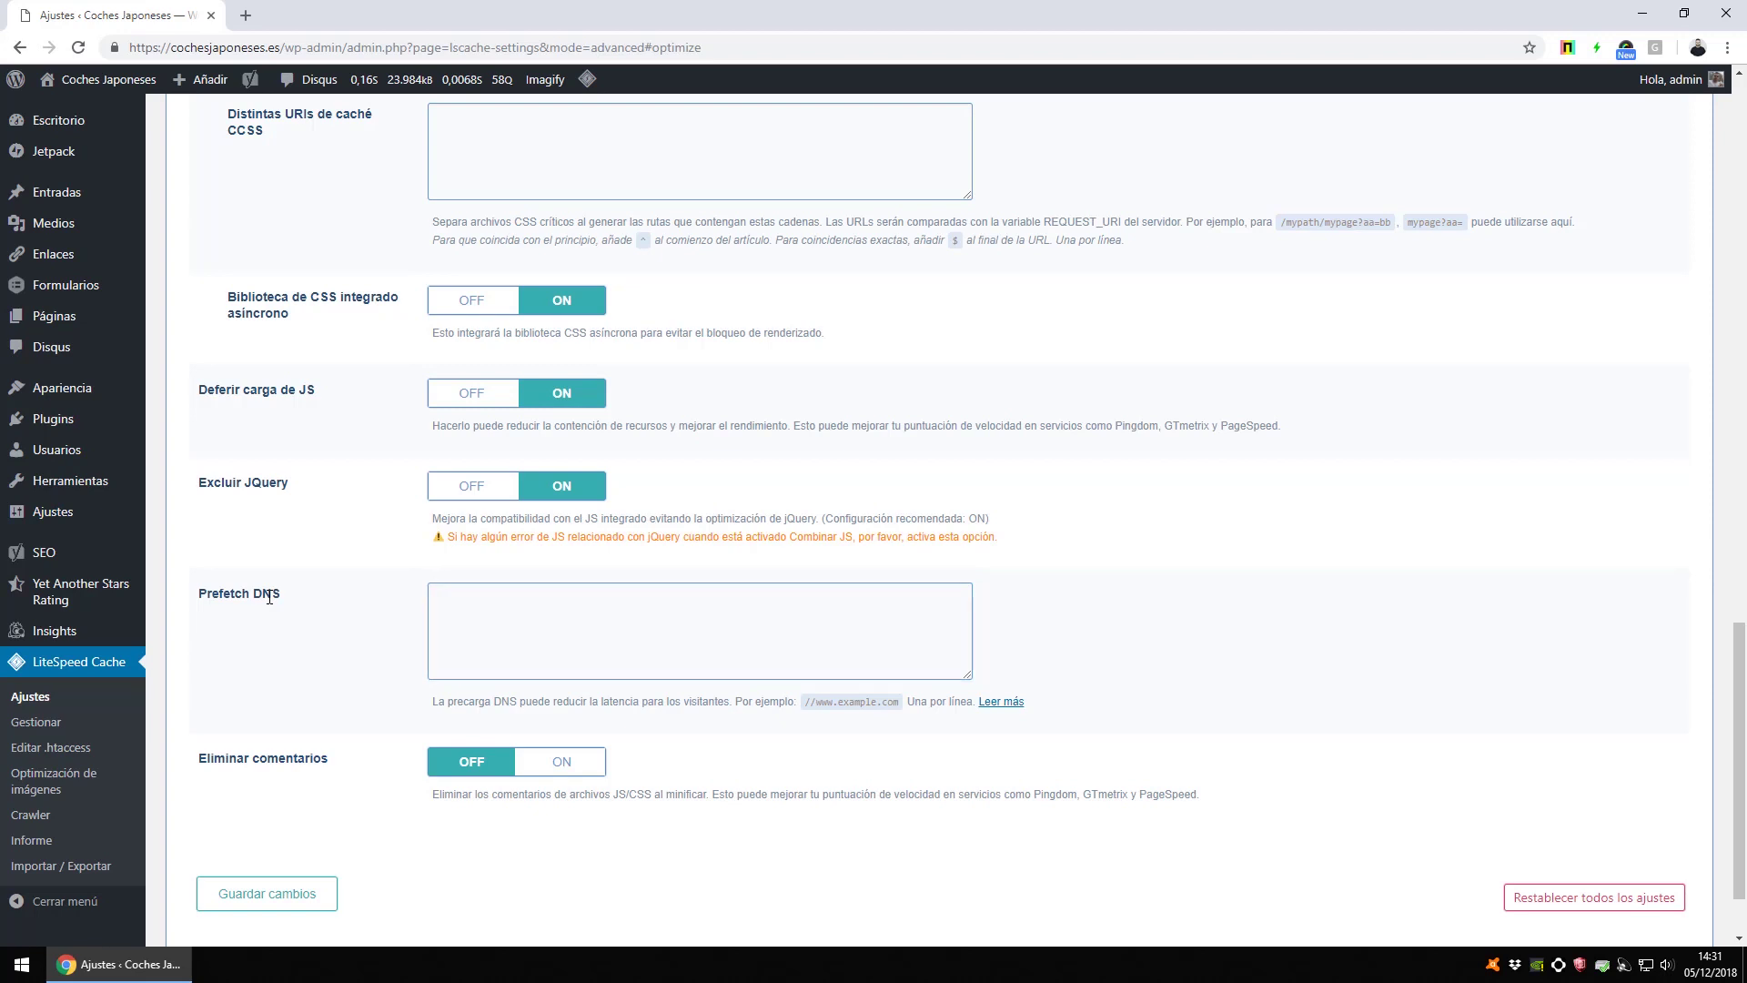
left_click(635, 629)
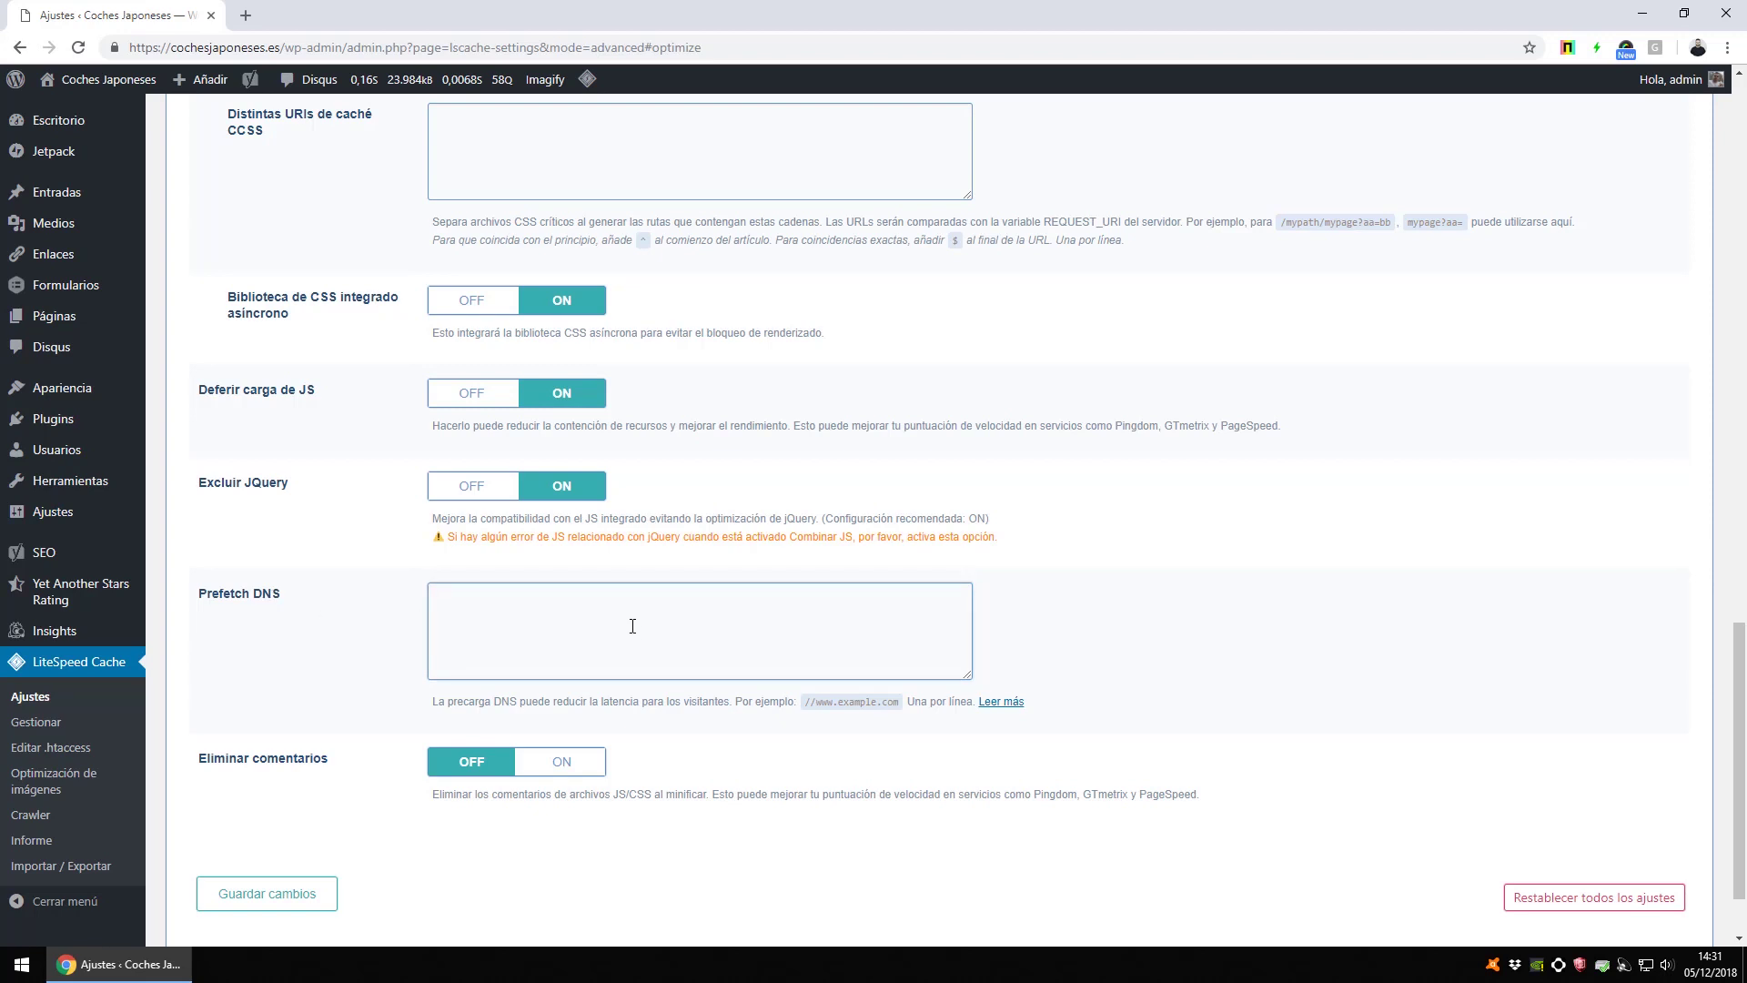
type("//google.es")
key("Return")
type("//api.-")
key("BackSpace")
type(".google.es")
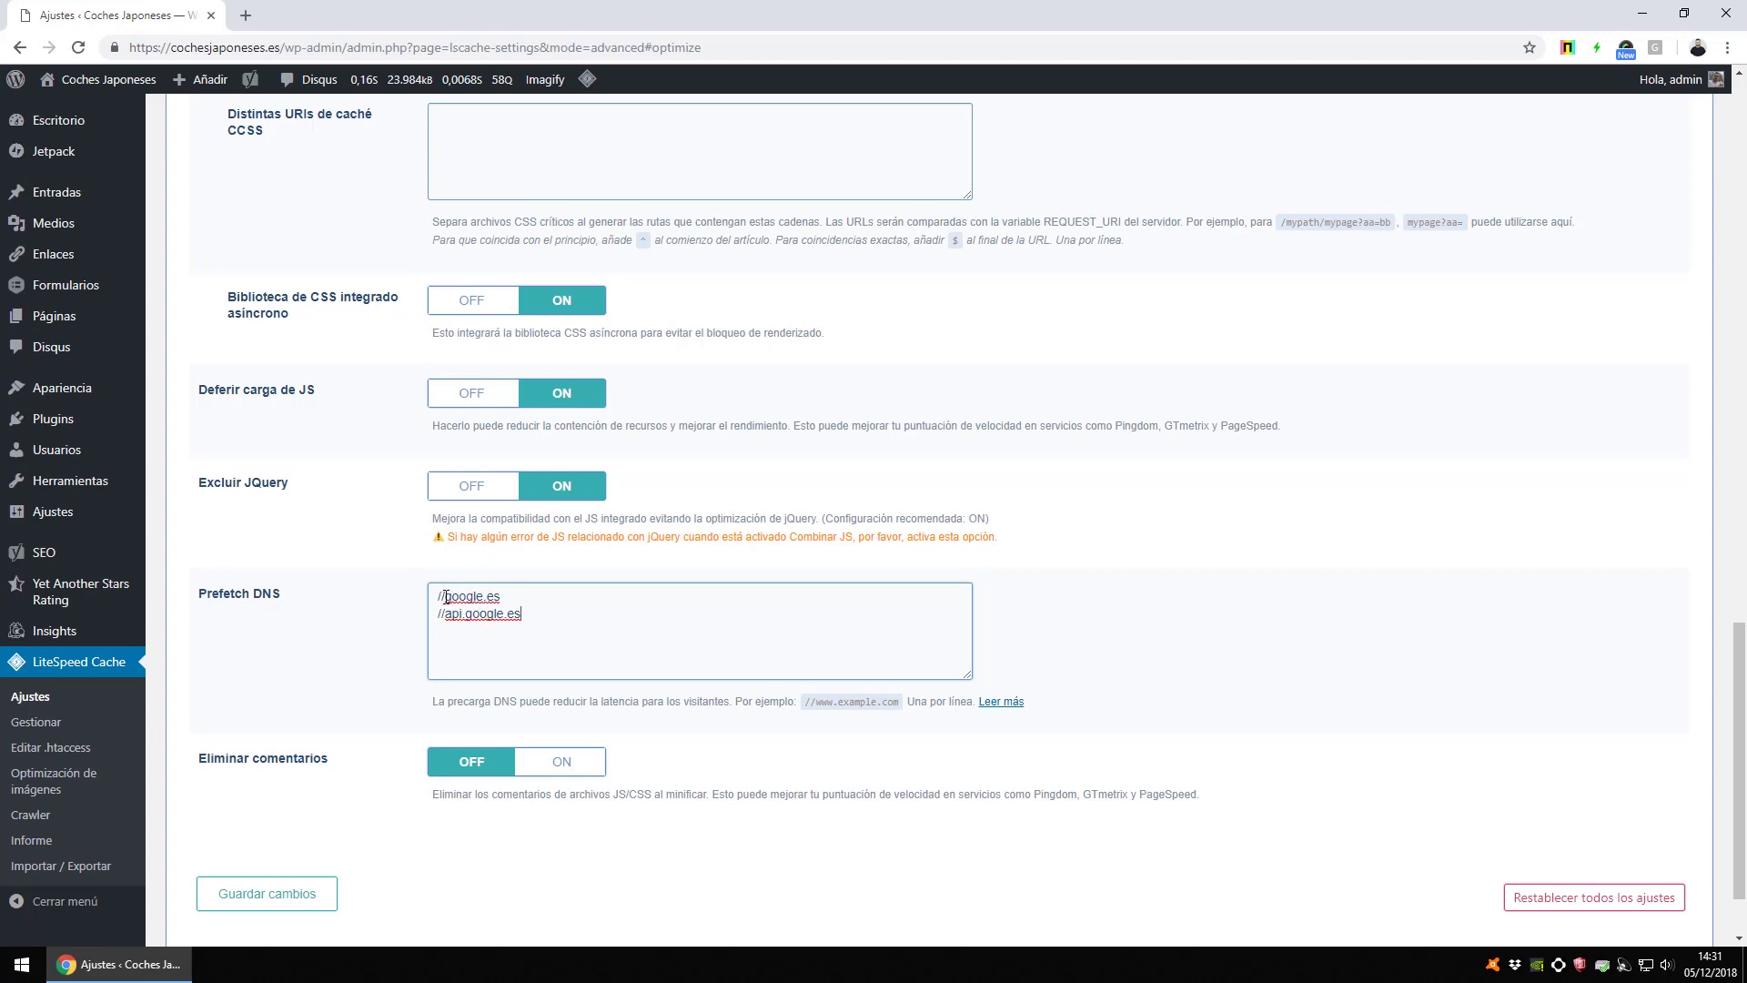
Clear both example domains from the Prefetch DNS setting
left_click_drag(446, 596, 438, 596)
left_click(537, 612)
left_click_drag(553, 612, 431, 578)
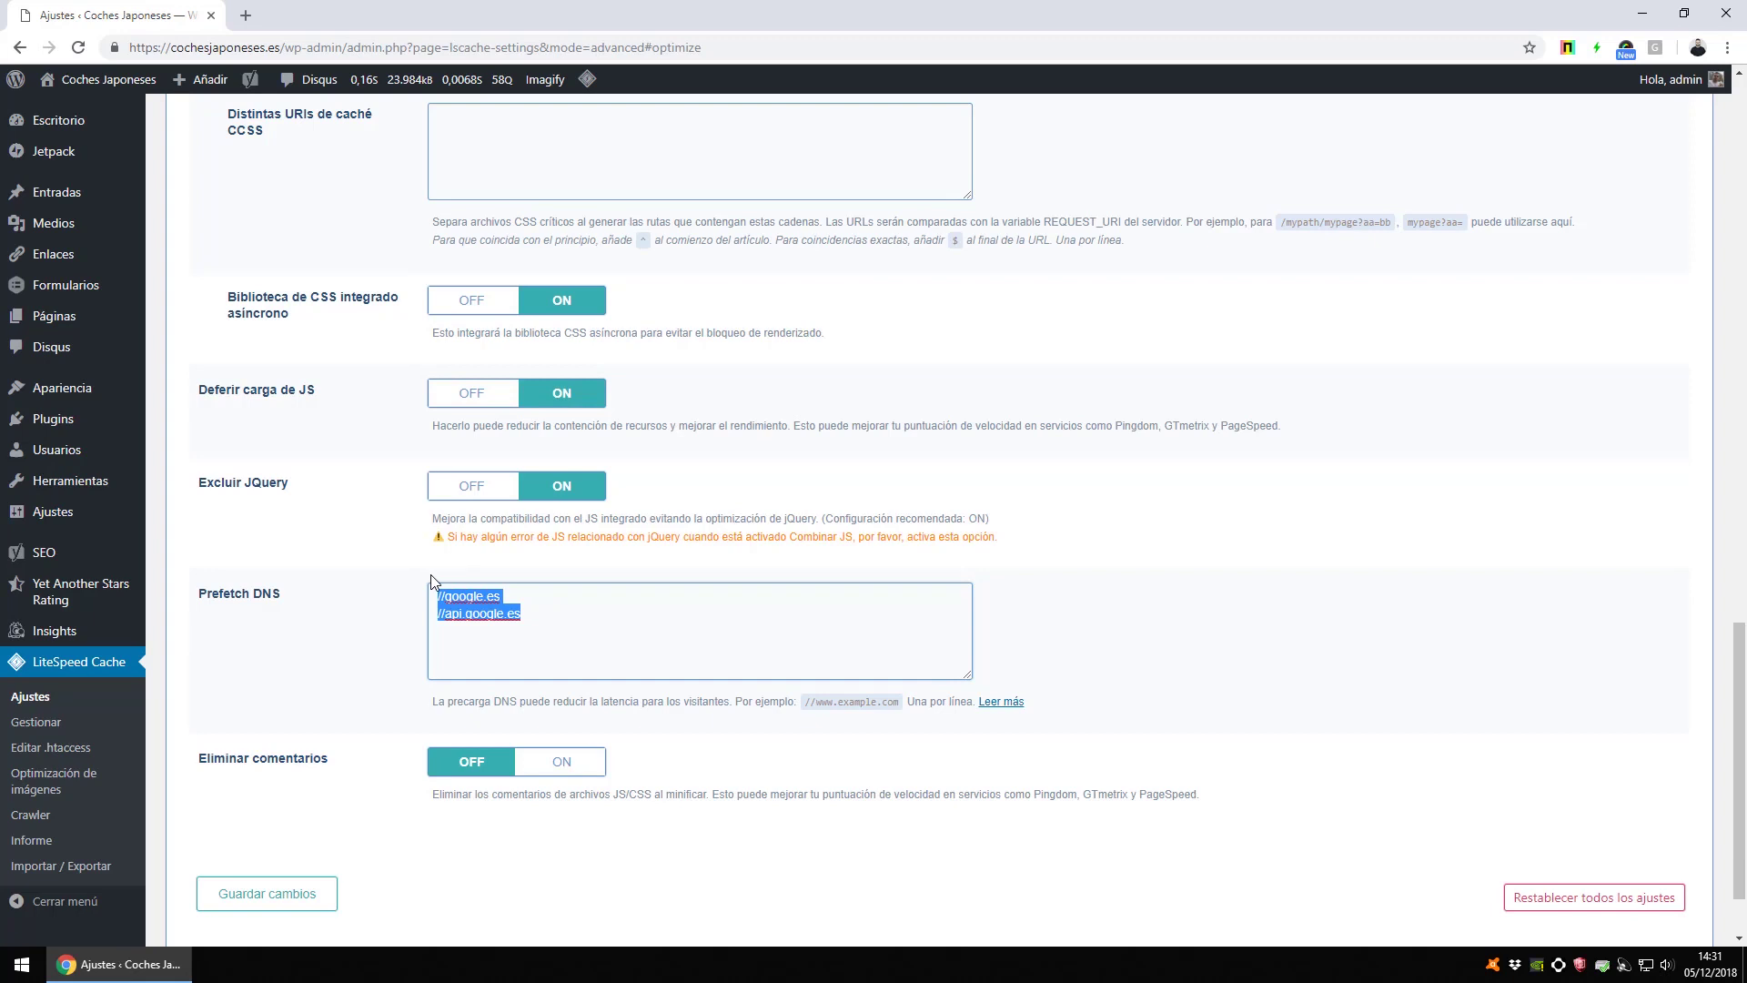
key("BackSpace")
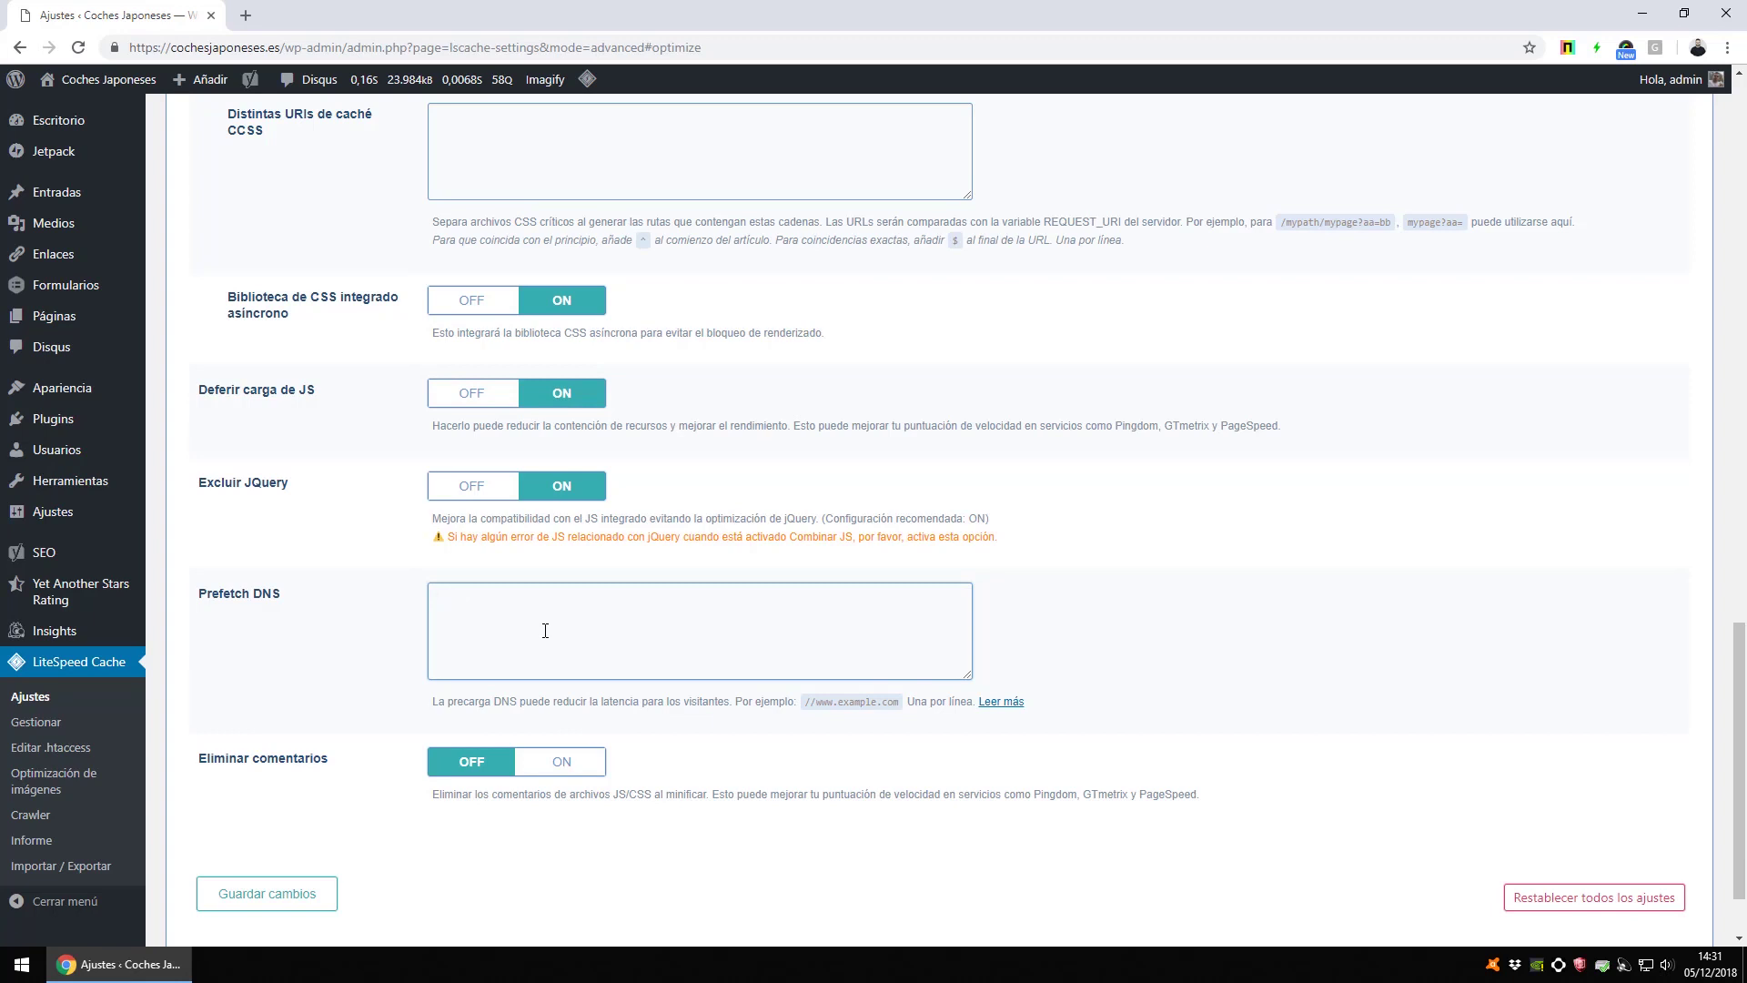
Turn on Eliminar comentarios for the minified JS/CSS files
scroll(547, 631, "down", 1)
left_click(382, 593)
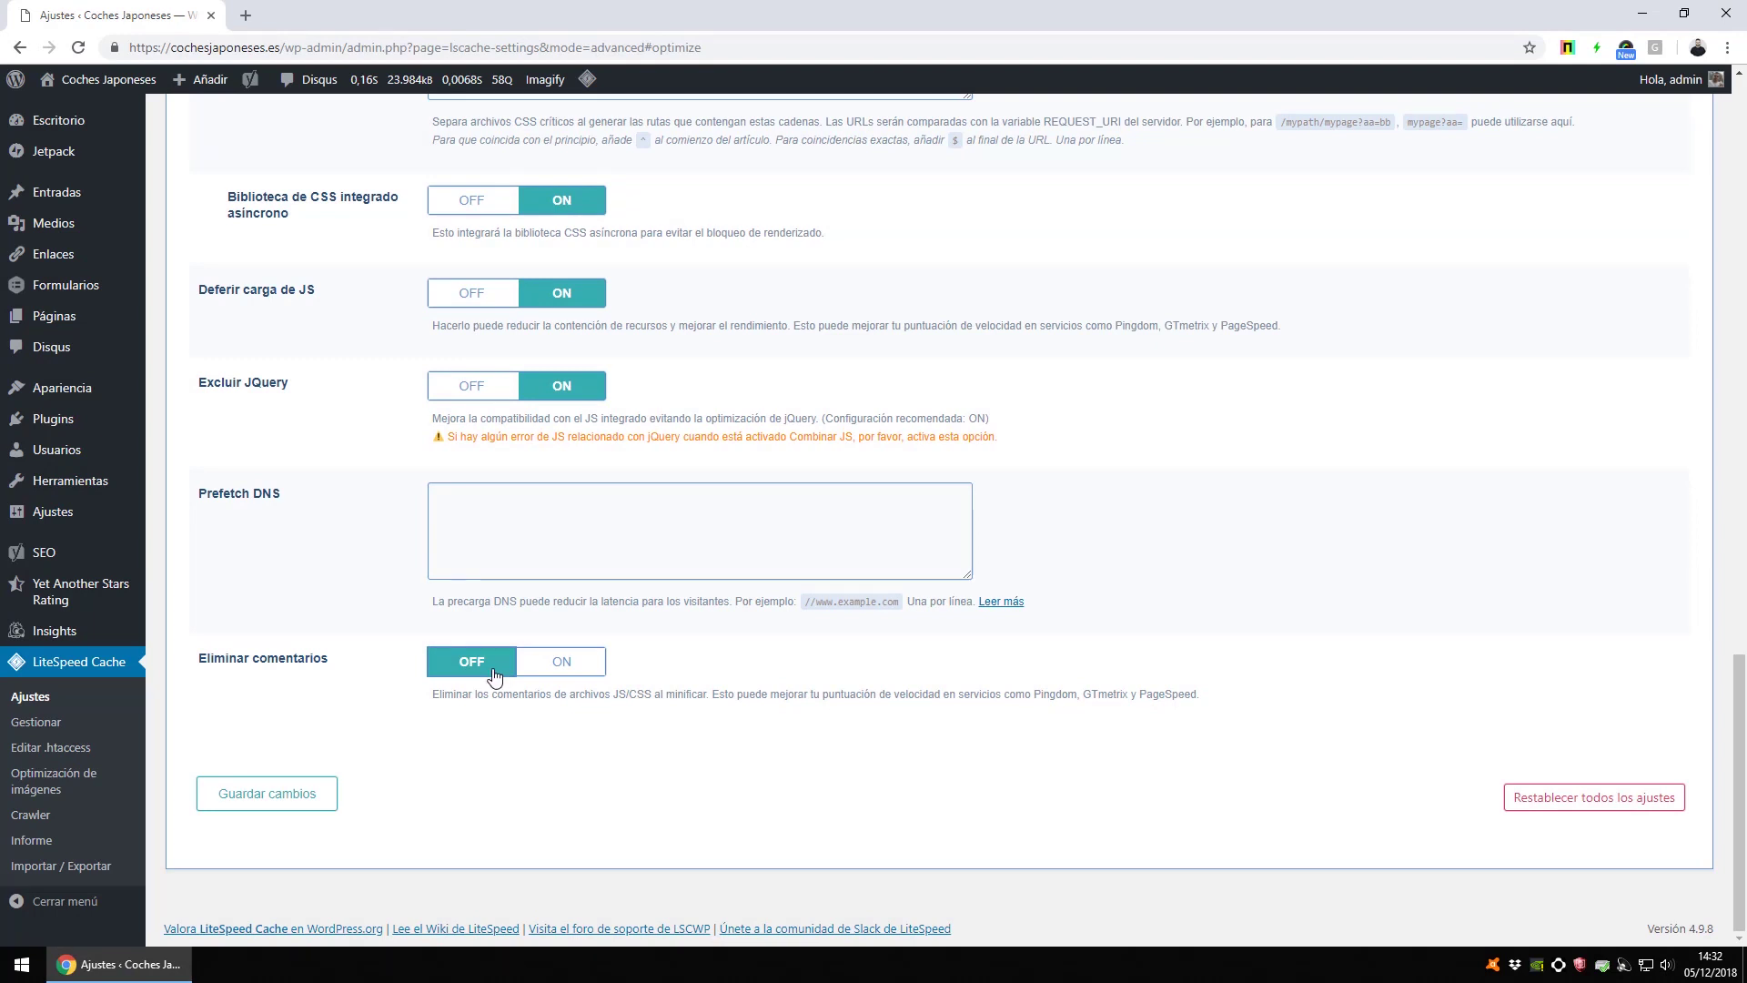
left_click(567, 669)
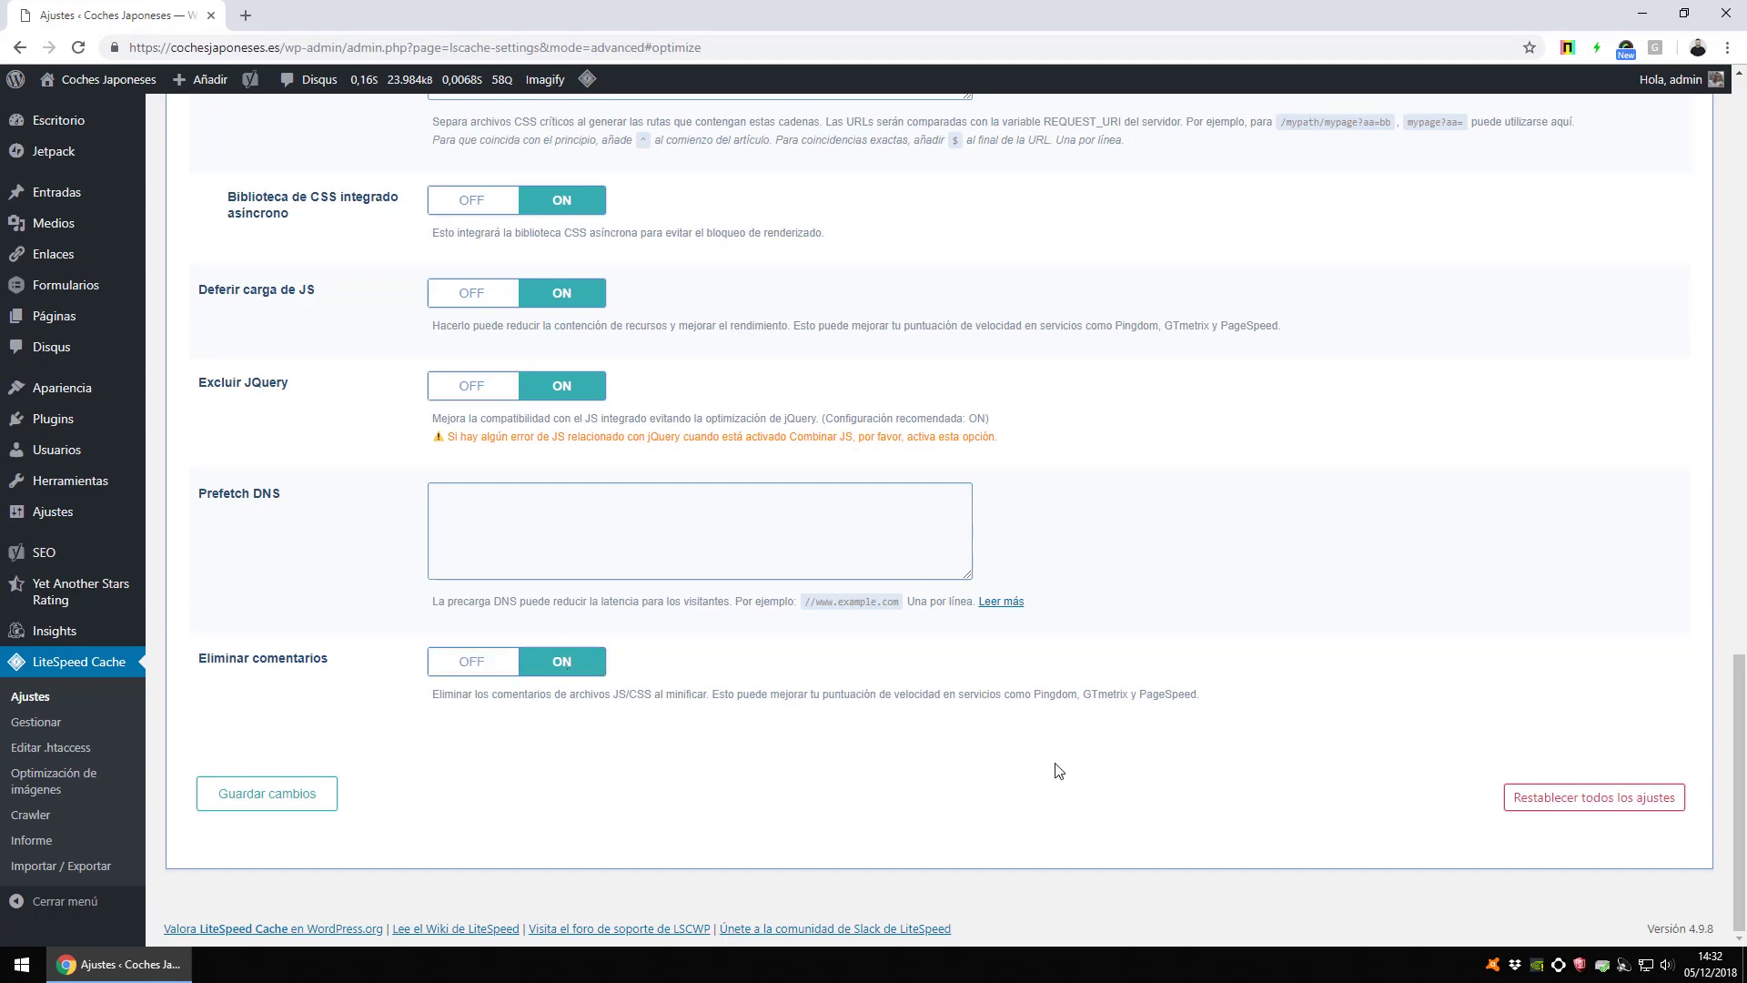
Review and save the optimization settings, and open the Ajustar configuration
scroll(919, 677, "up", 15)
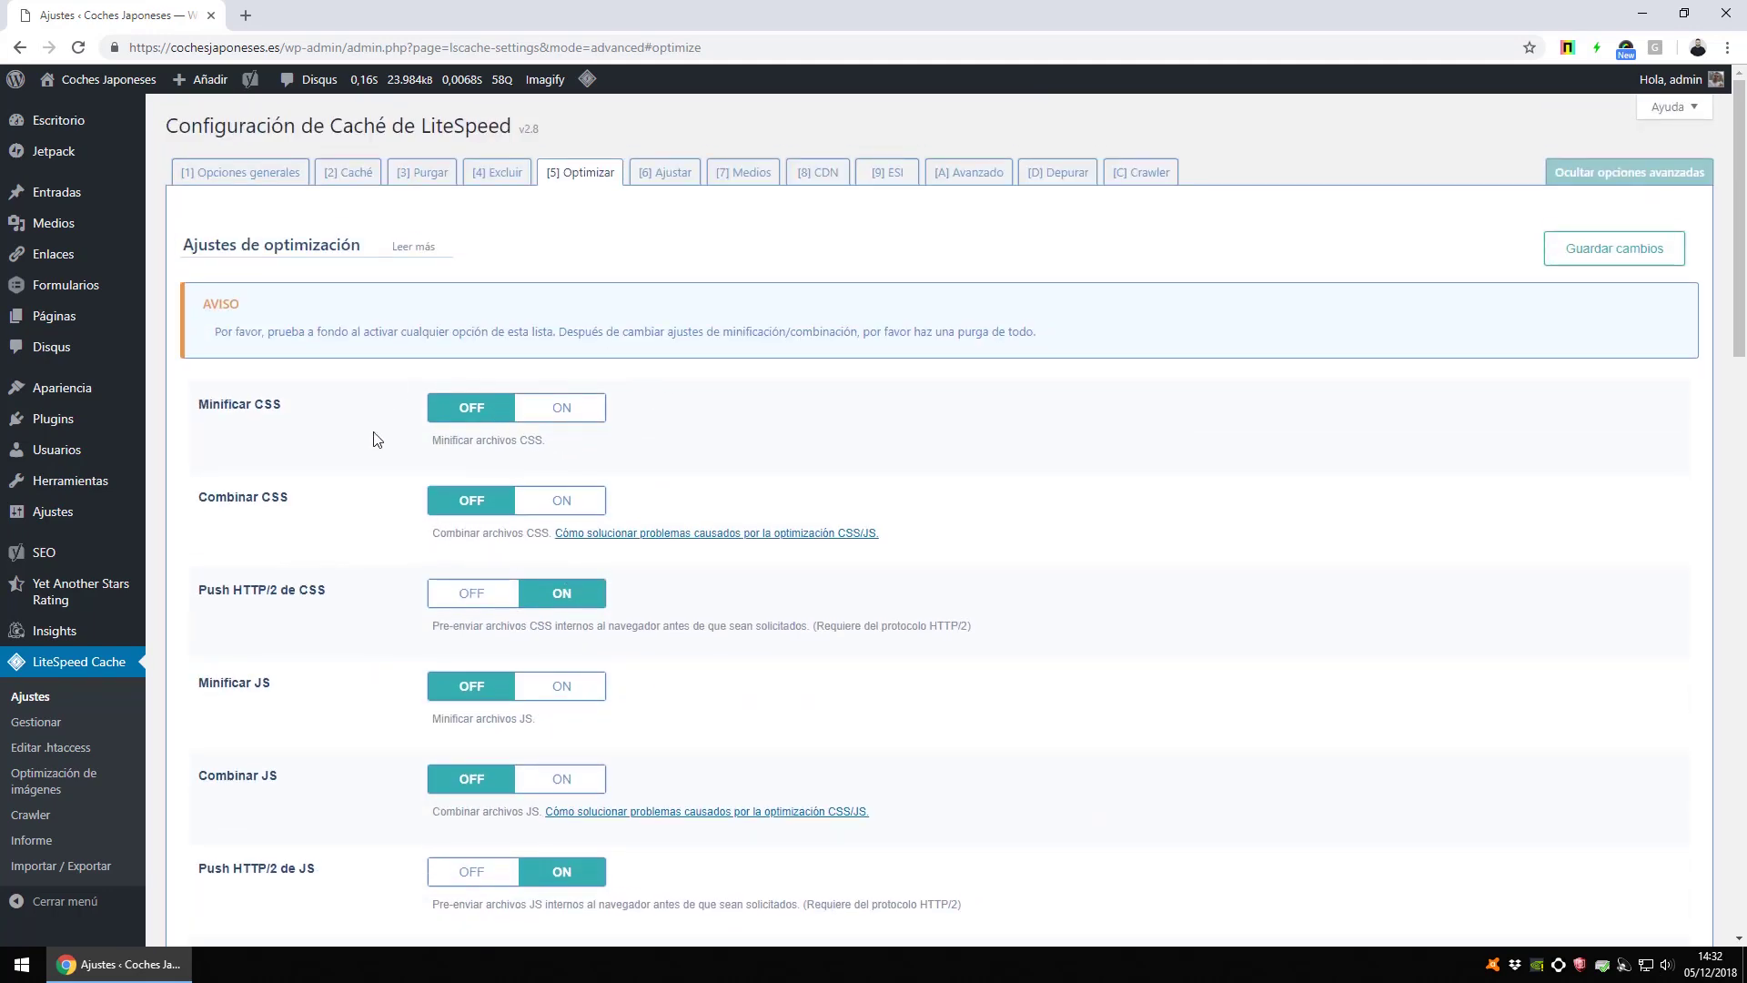
scroll(726, 401, "down", 8)
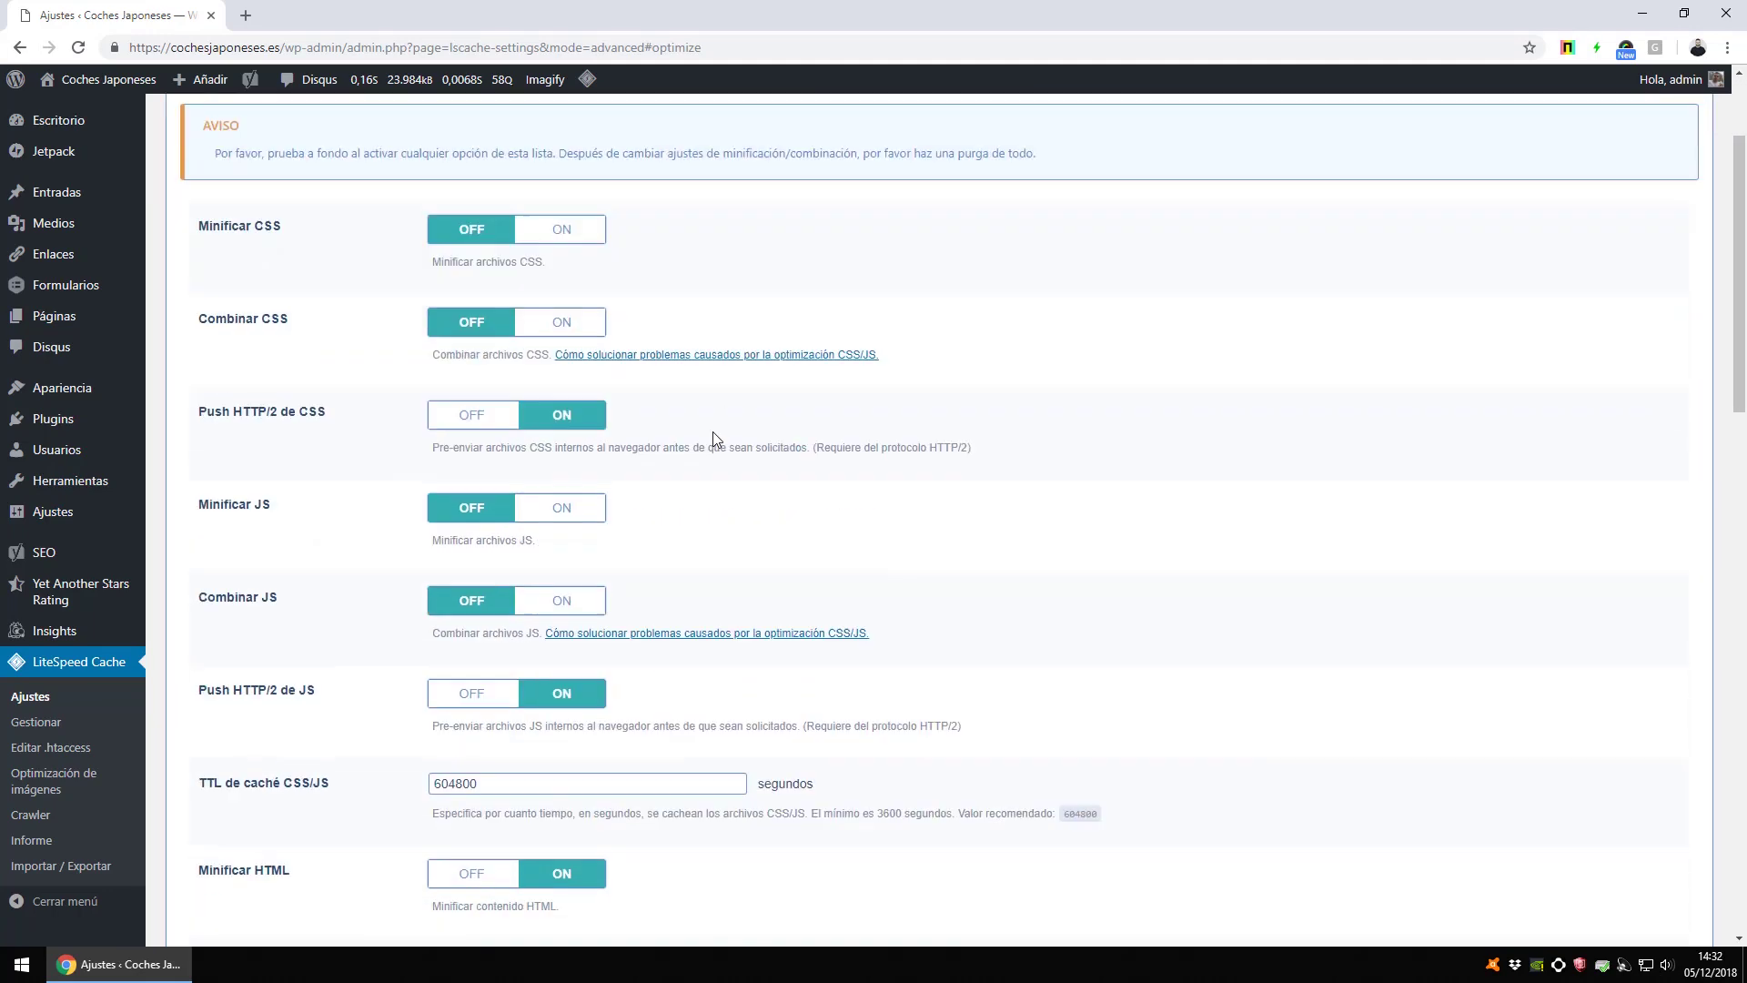
scroll(609, 508, "down", 10)
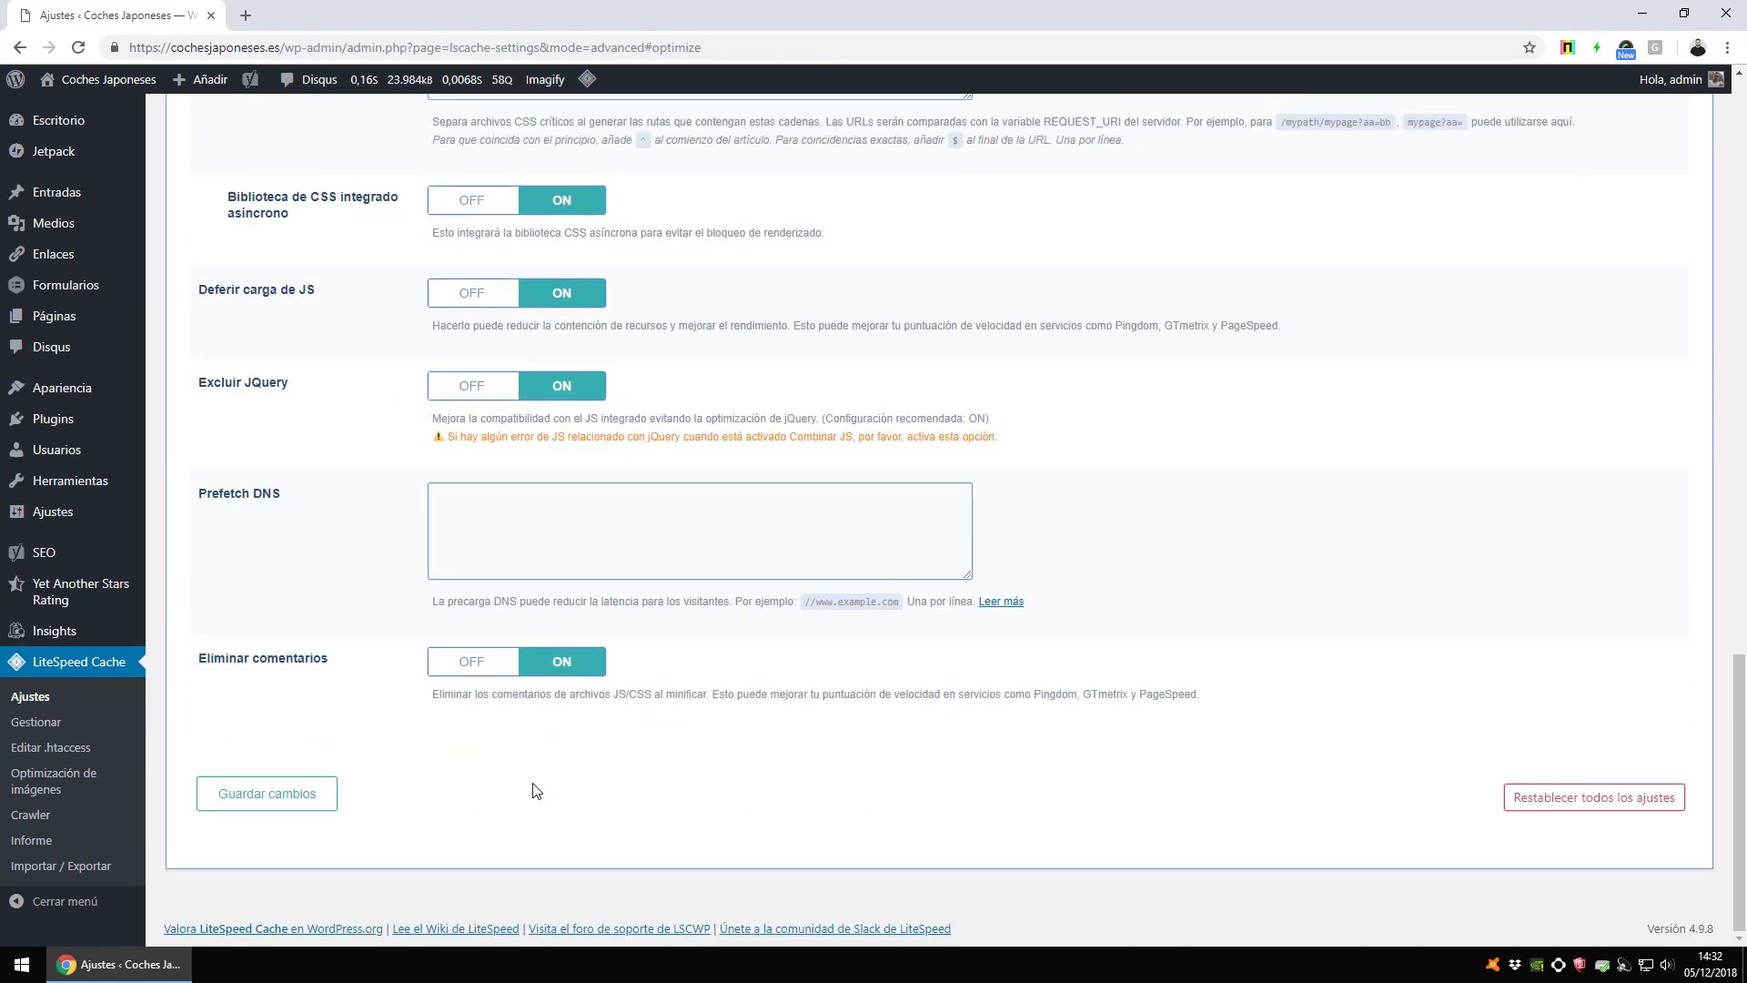
left_click(314, 801)
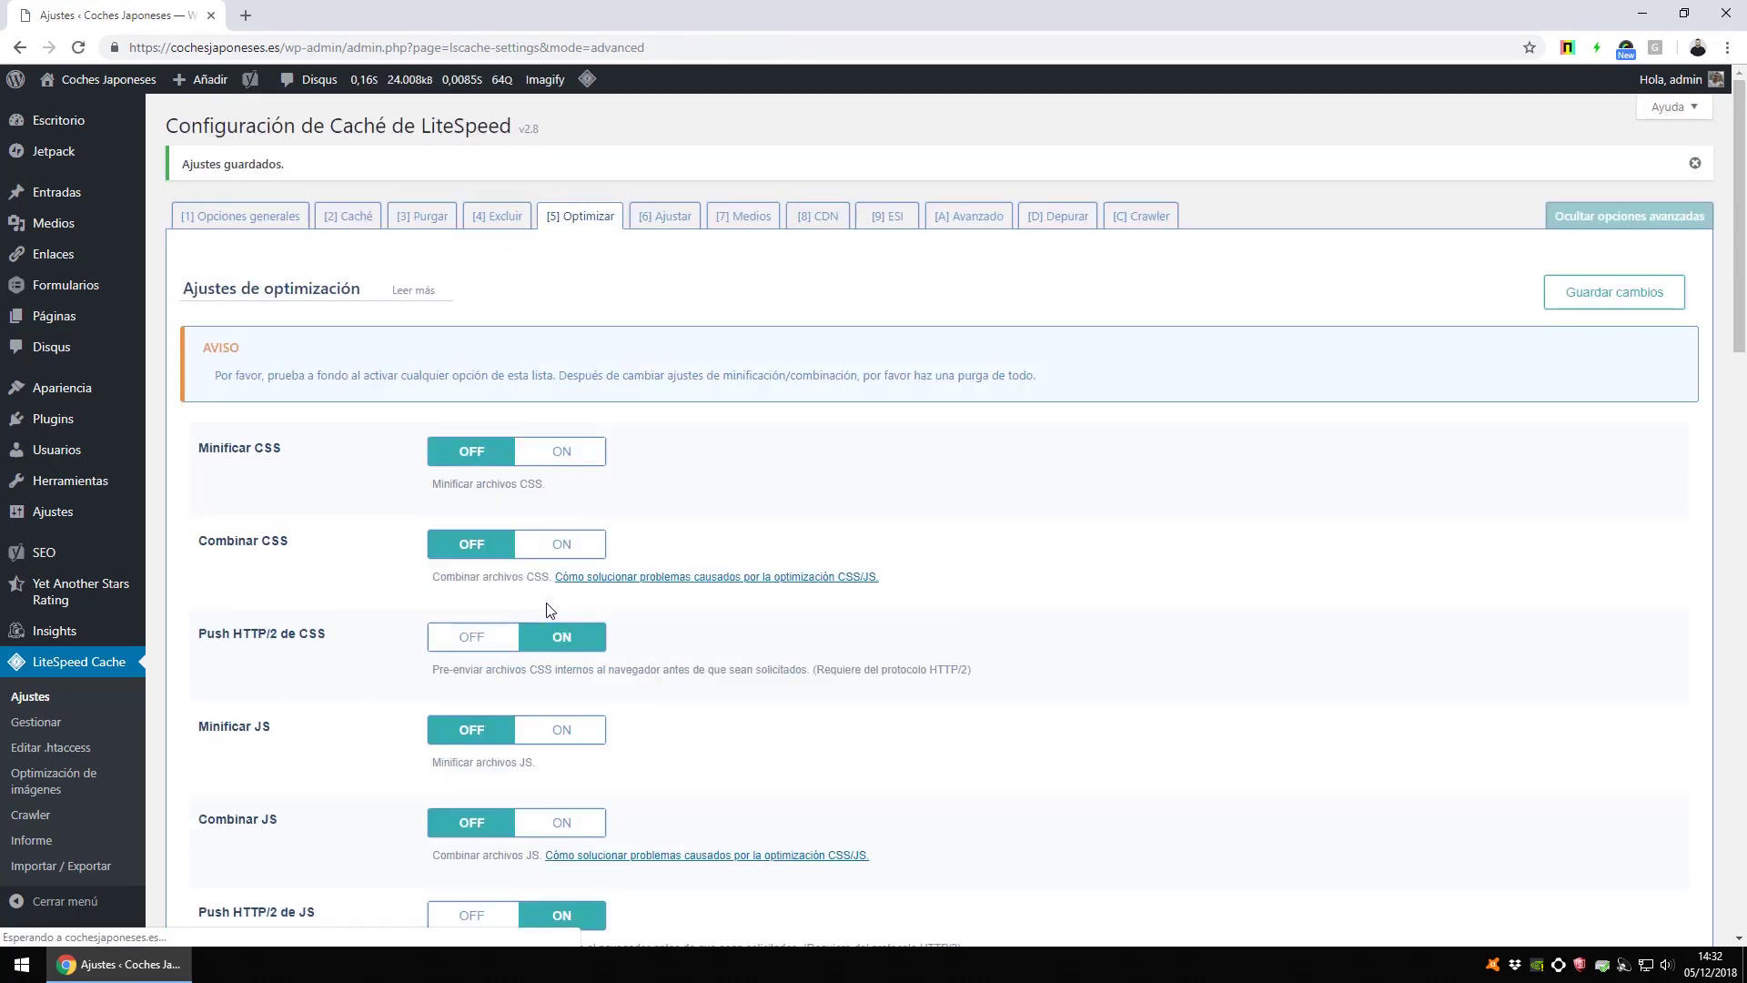
left_click(672, 223)
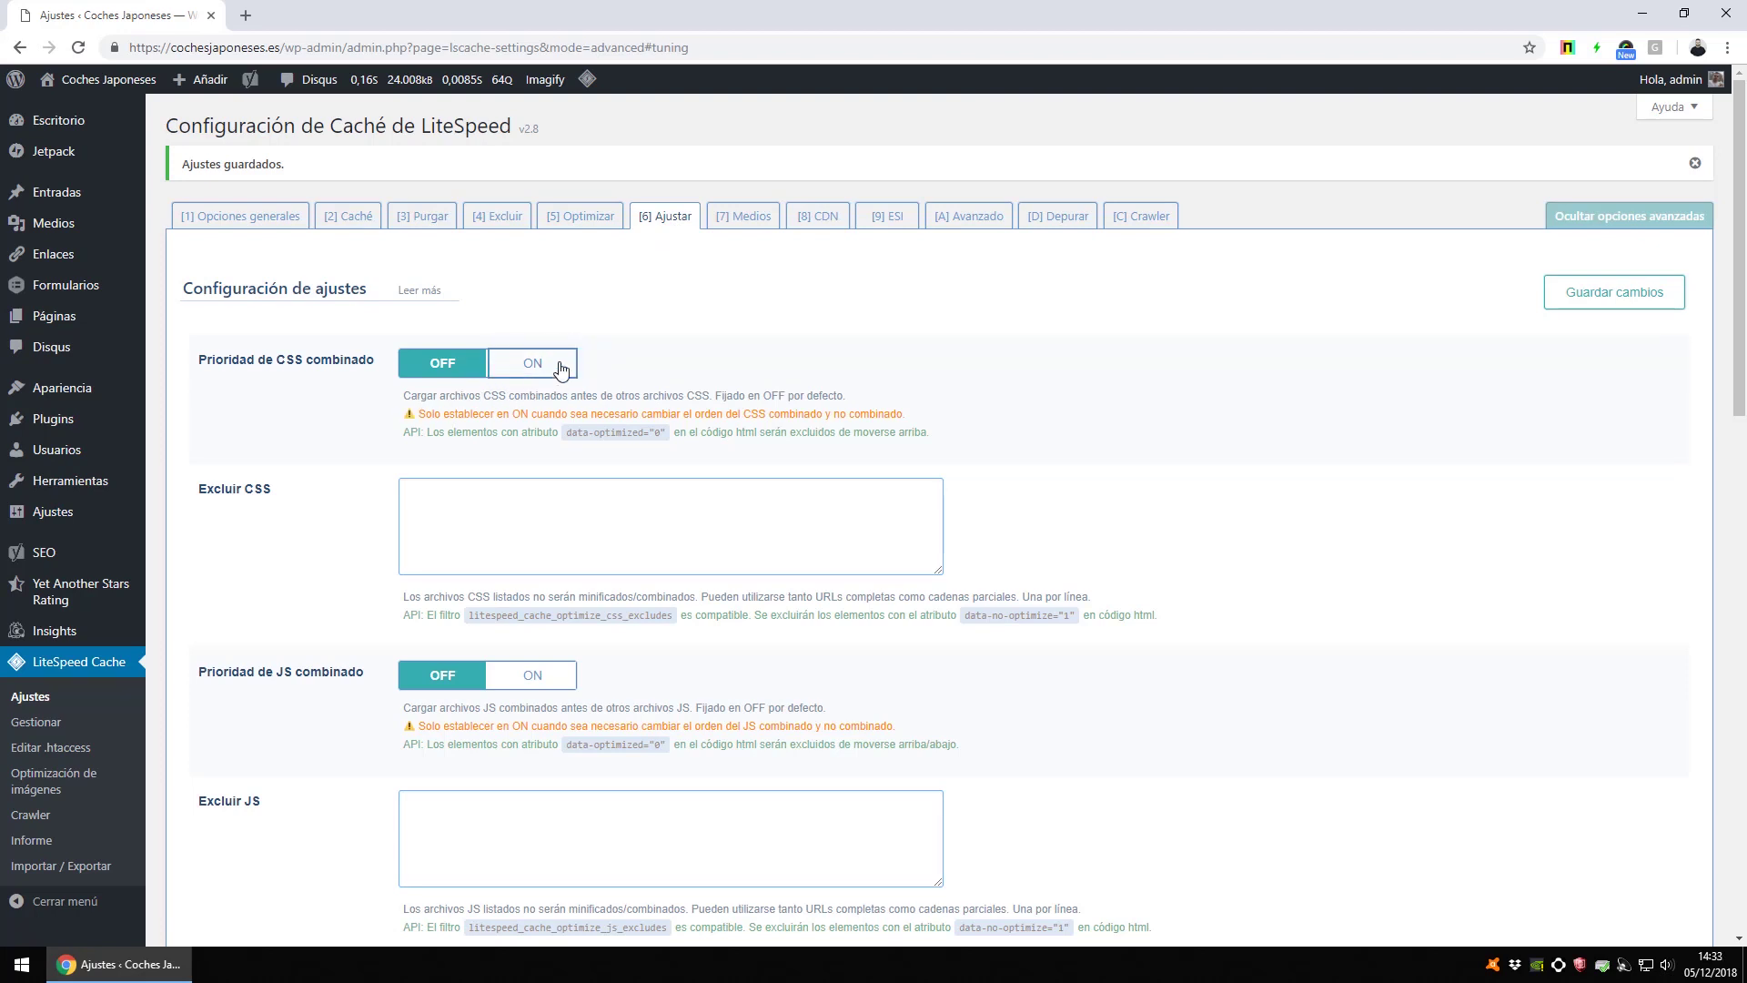
Turn on Prioridad de CSS combinado and Prioridad de JS combinado, leaving the CSS and JS exclusion lists empty
double_click(313, 360)
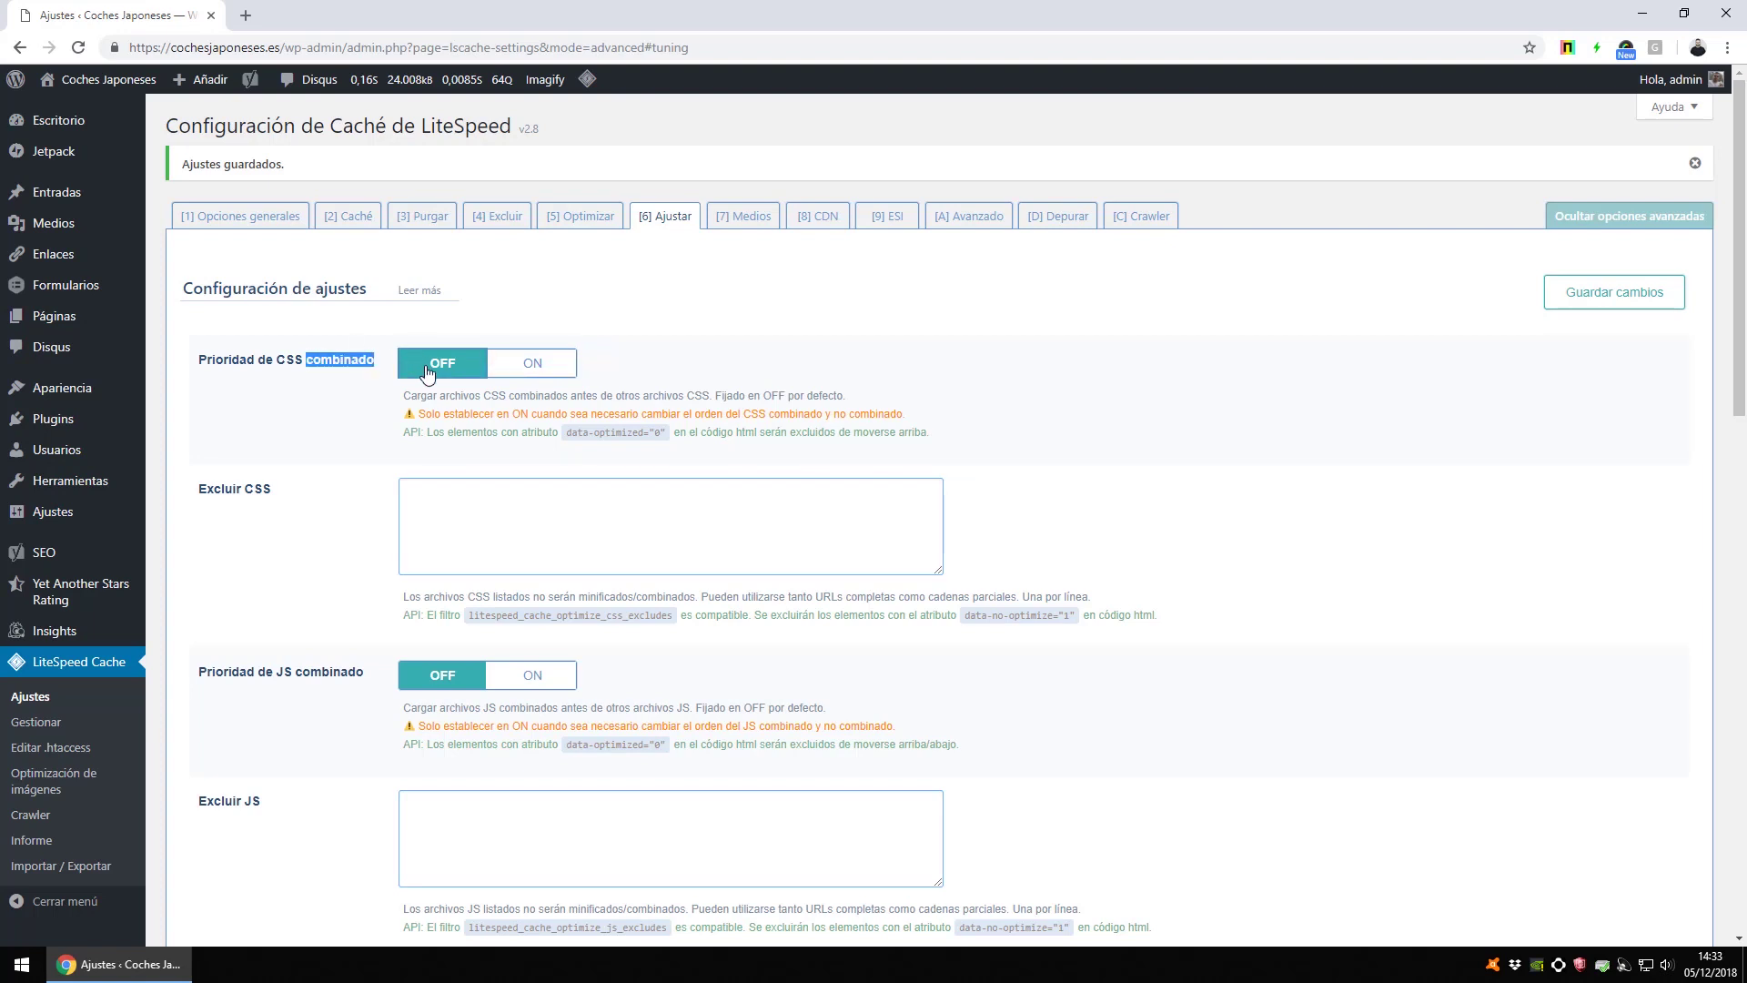
left_click(534, 370)
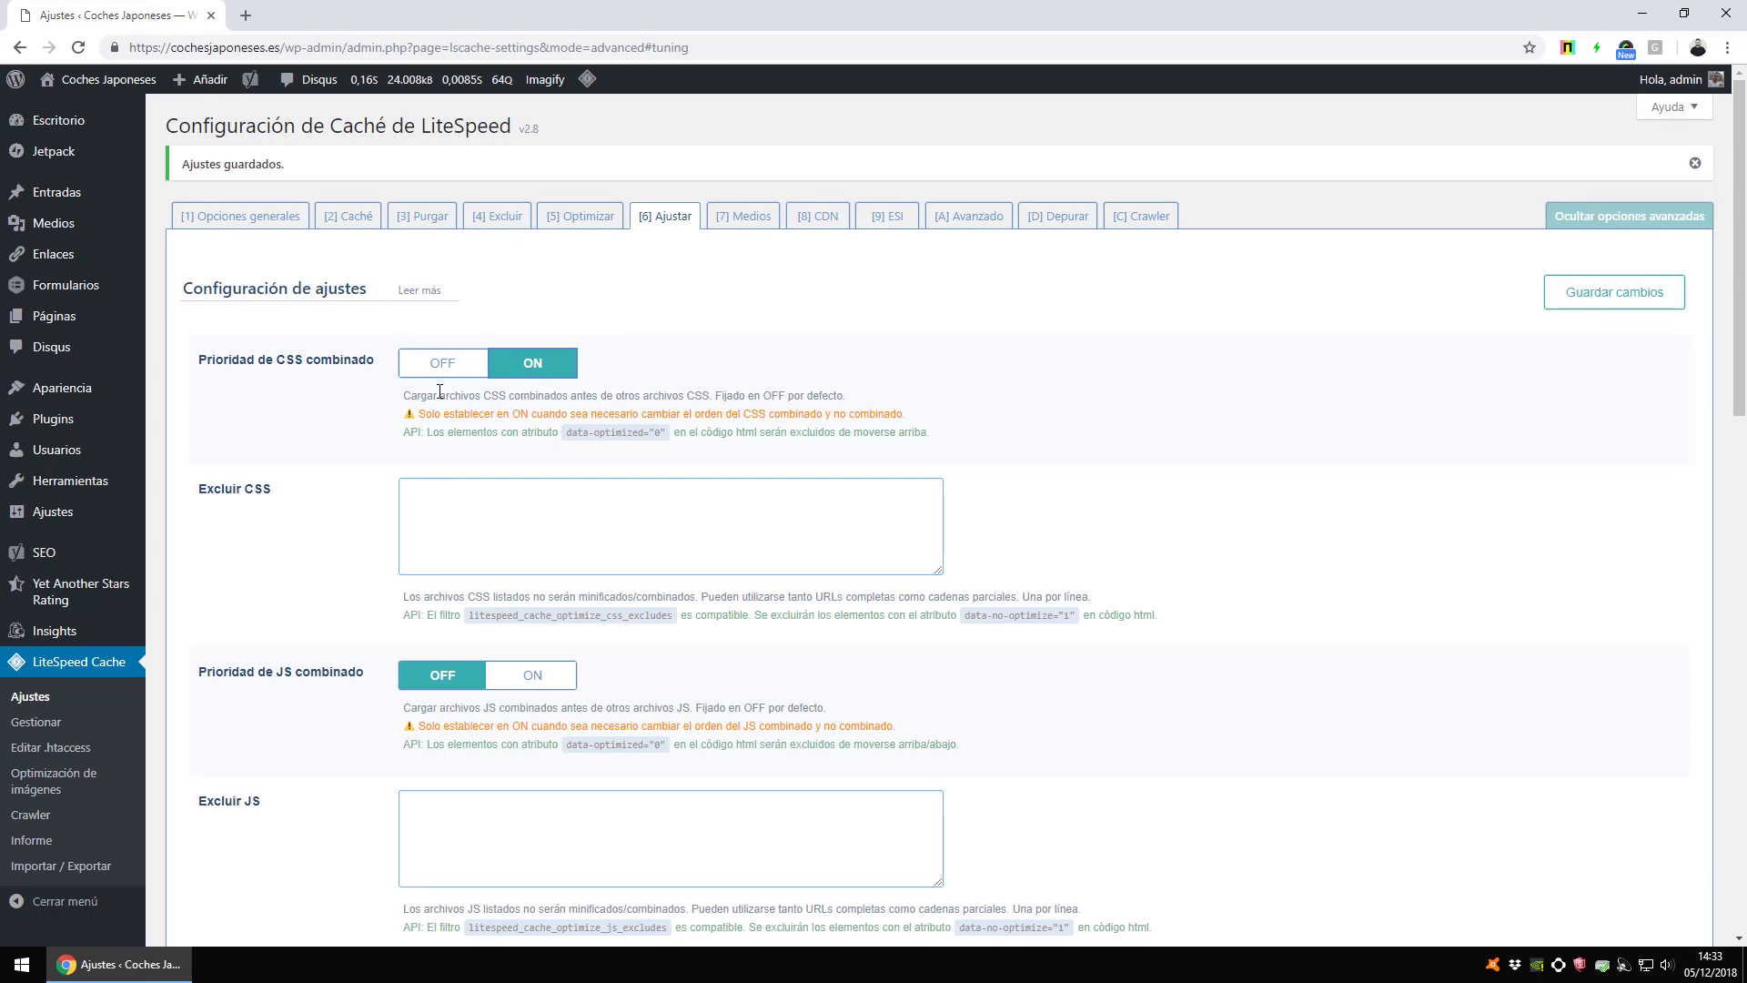
scroll(521, 724, "down", 2)
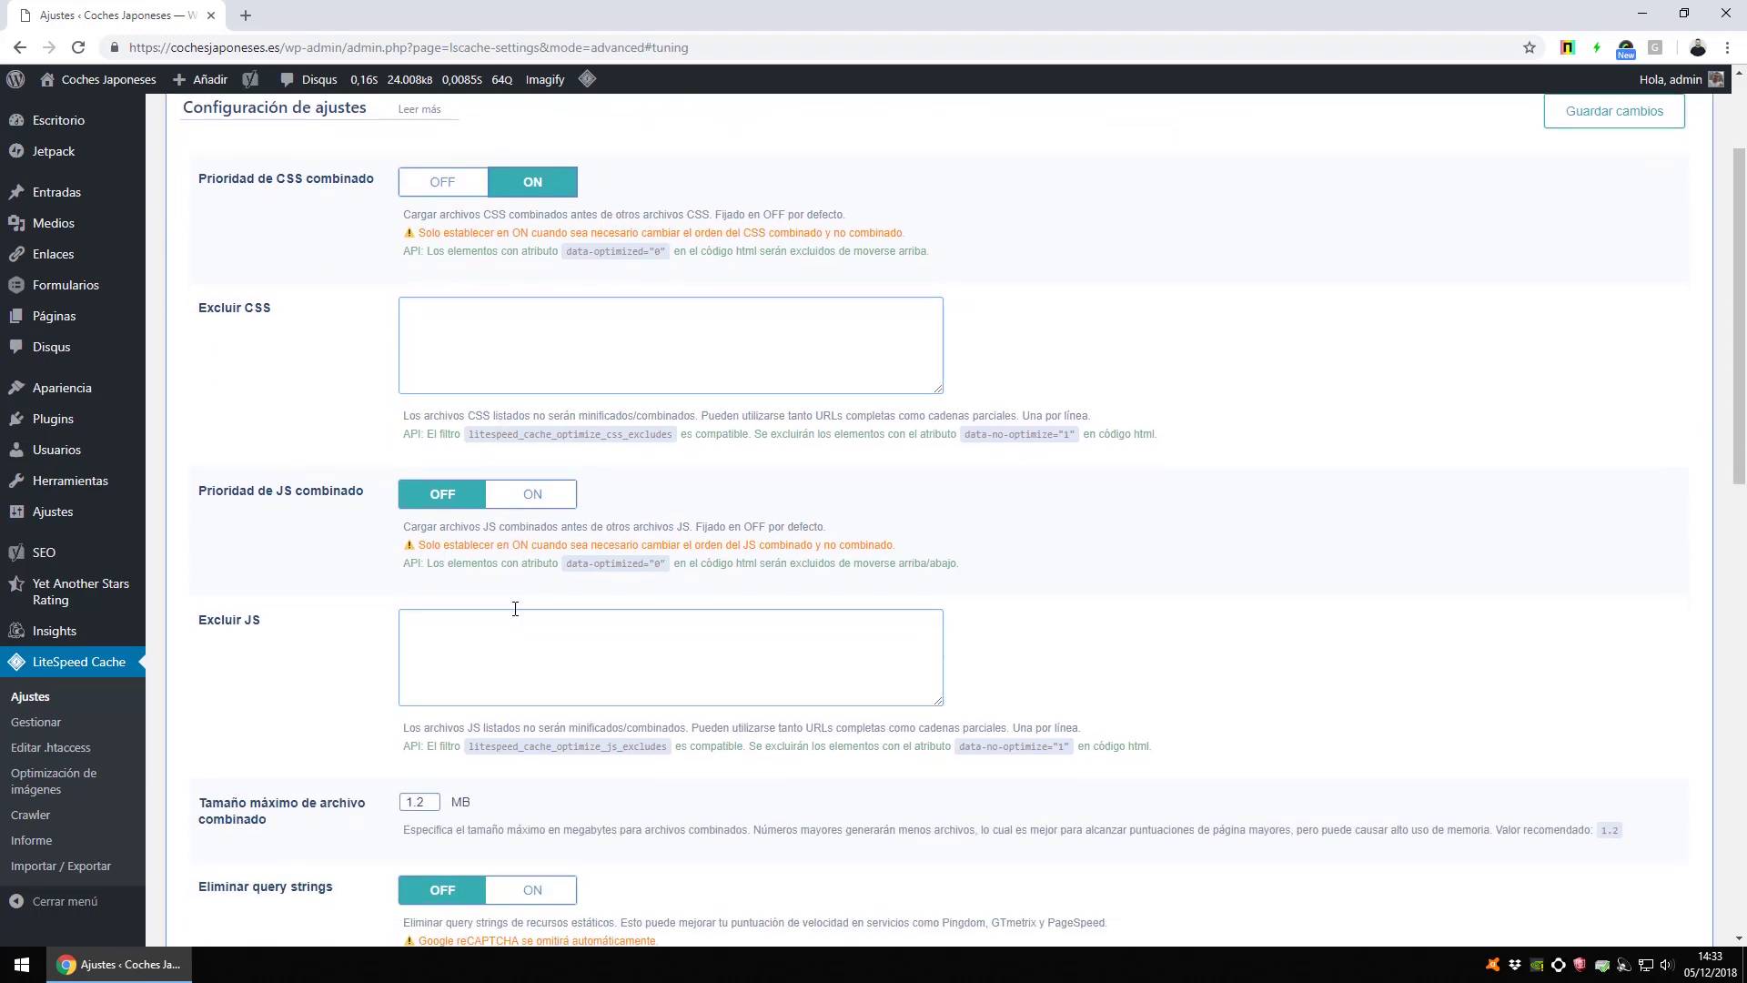
left_click(544, 501)
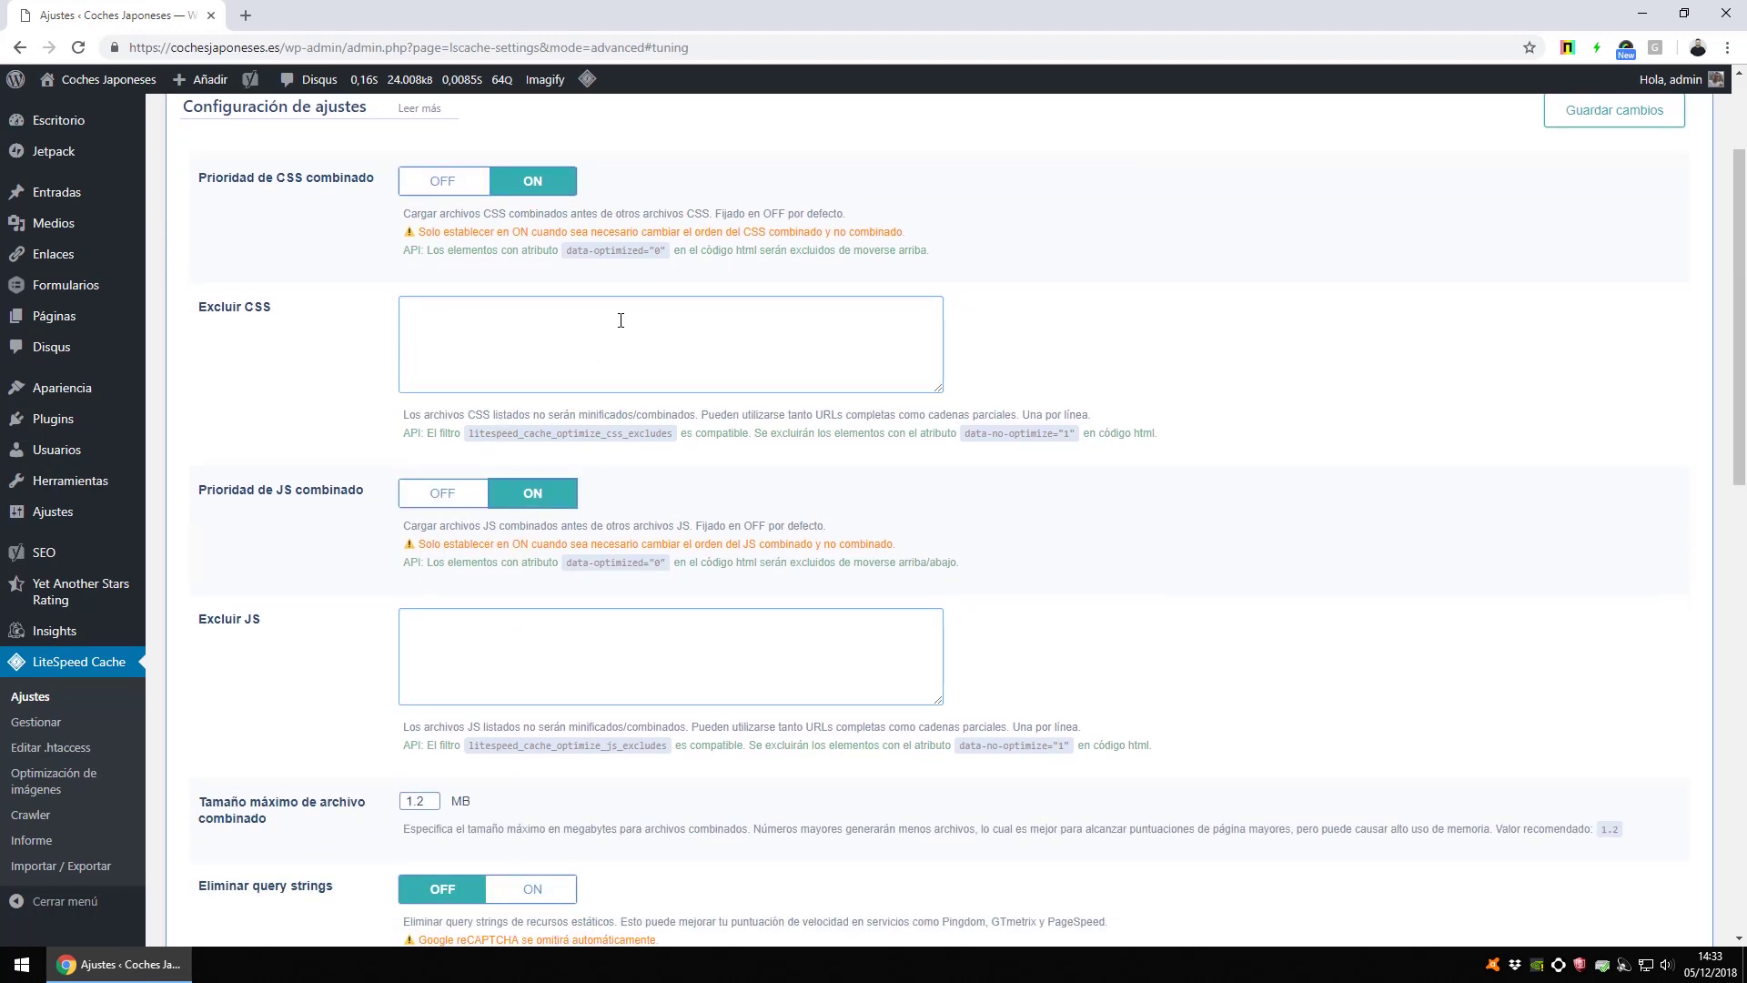
left_click(621, 320)
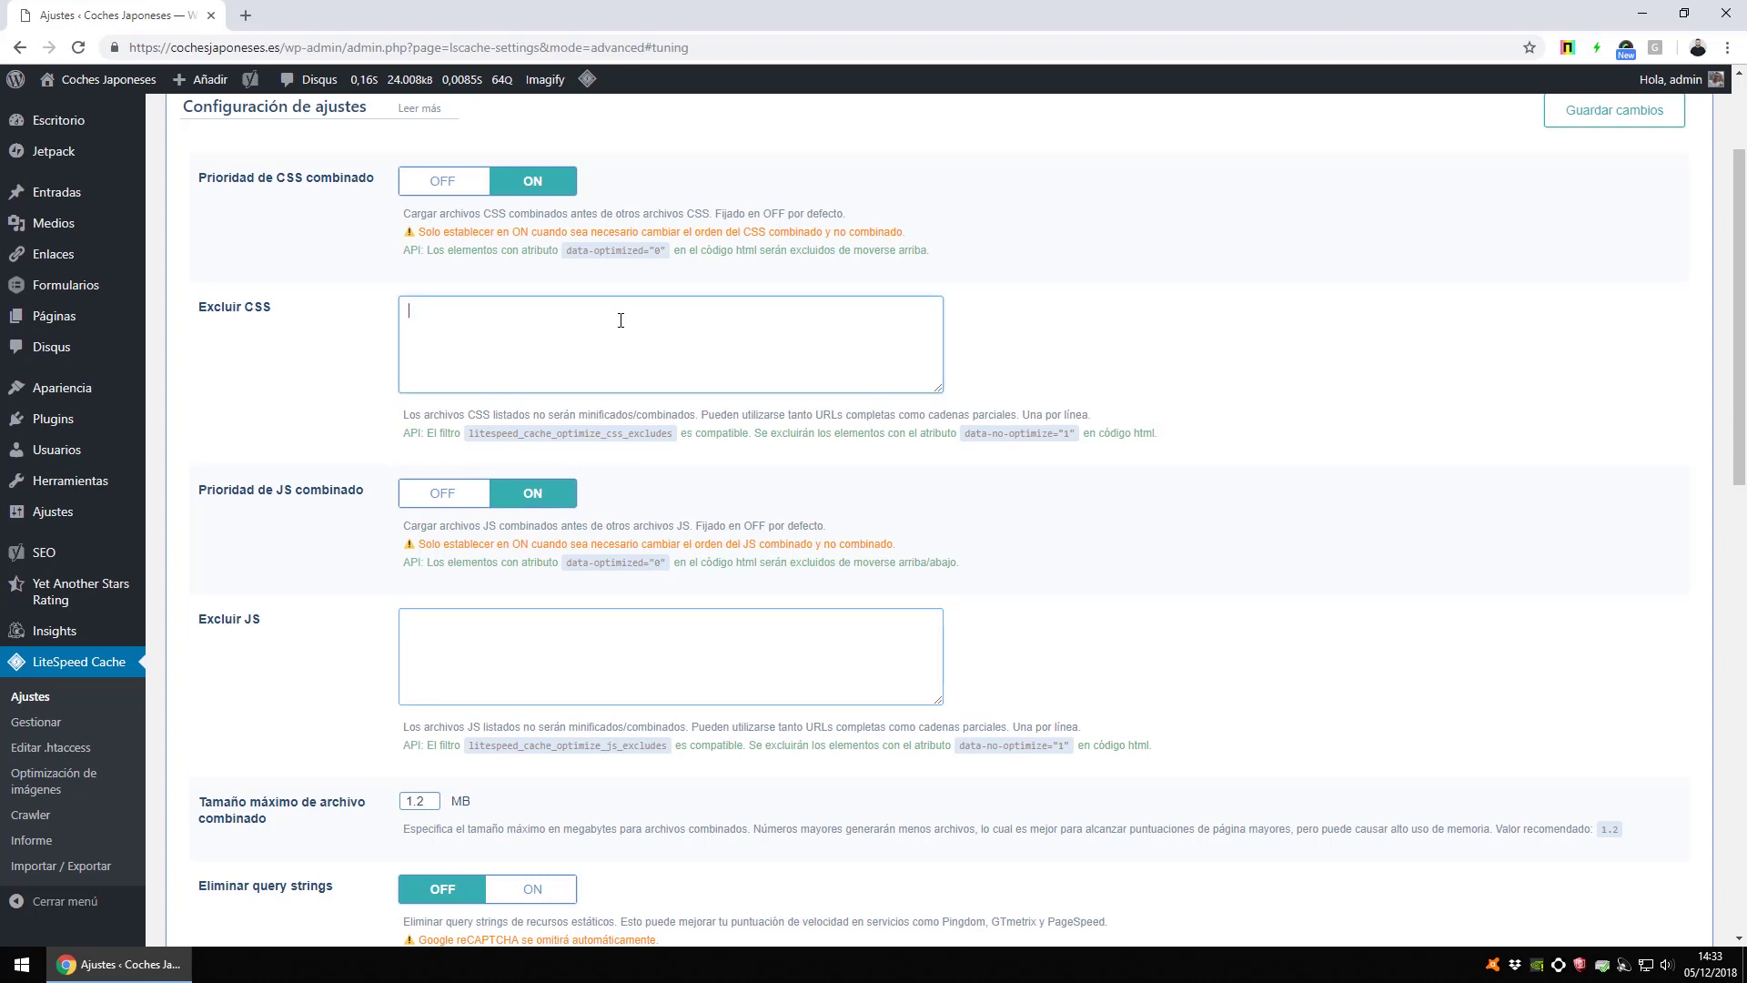
left_click(594, 671)
Set Prioridad de CSS combinado and Prioridad de JS combinado back to OFF
left_click(538, 374)
left_click(457, 189)
left_click(465, 491)
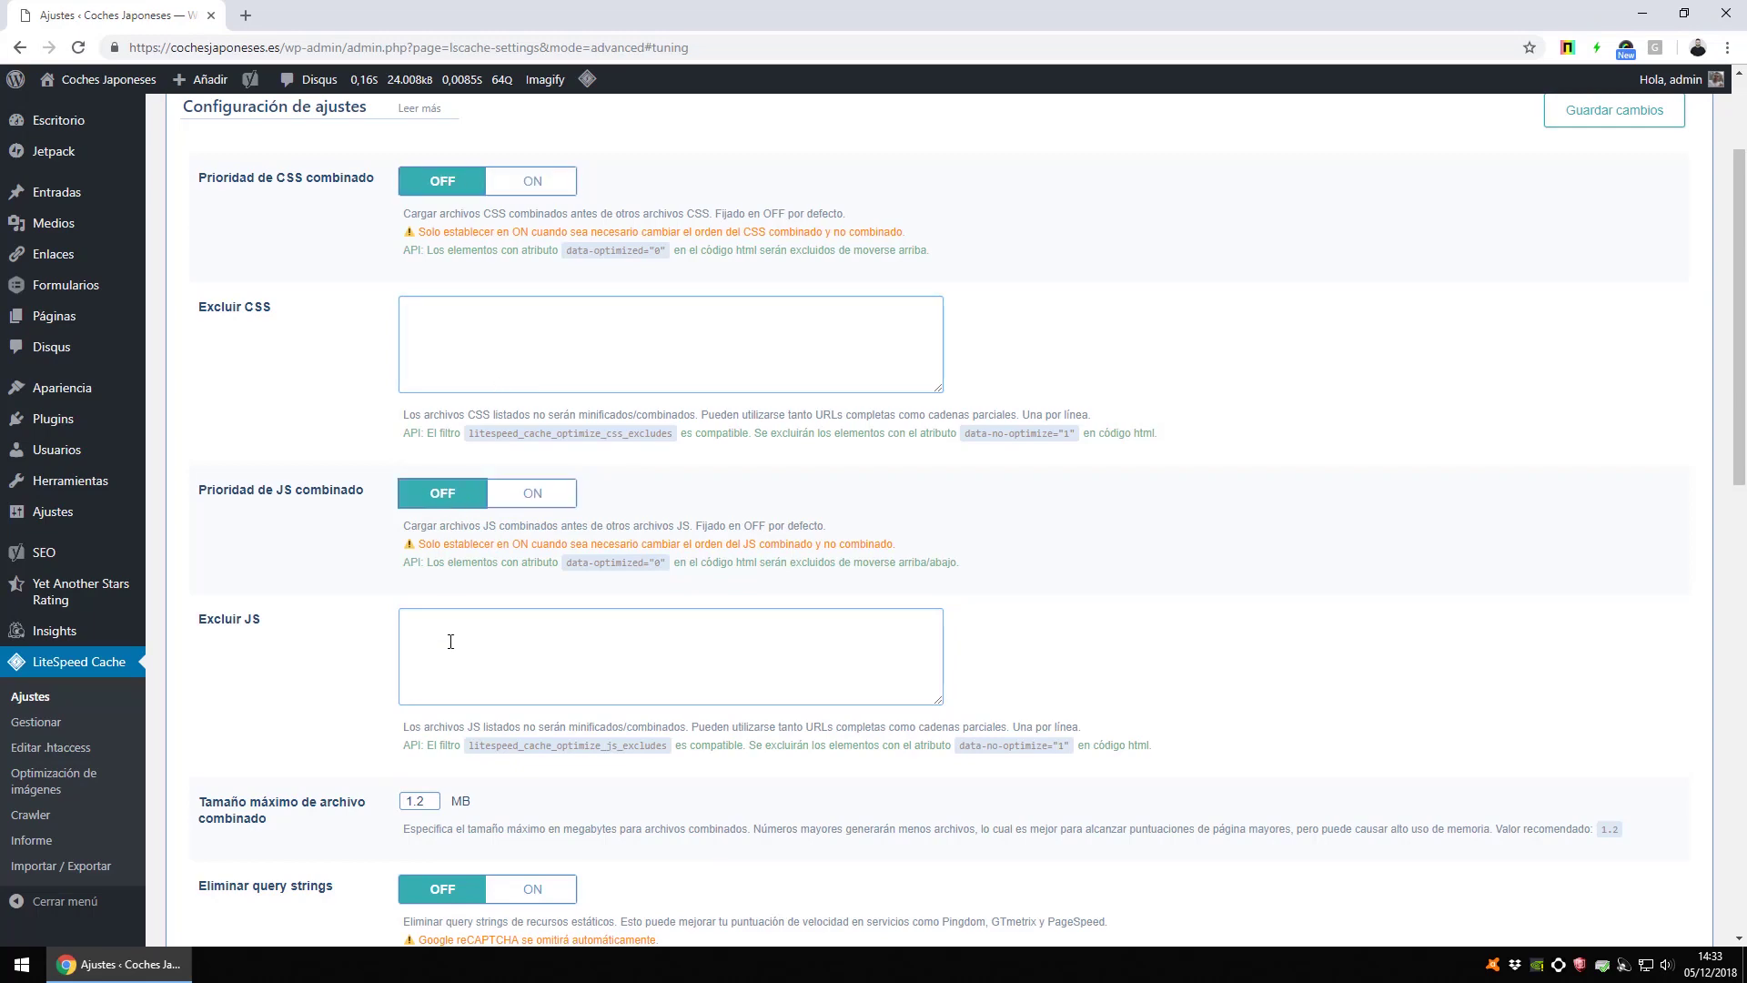
Turn on Eliminar query strings for static resources
scroll(449, 644, "down", 4)
scroll(429, 519, "down", 1)
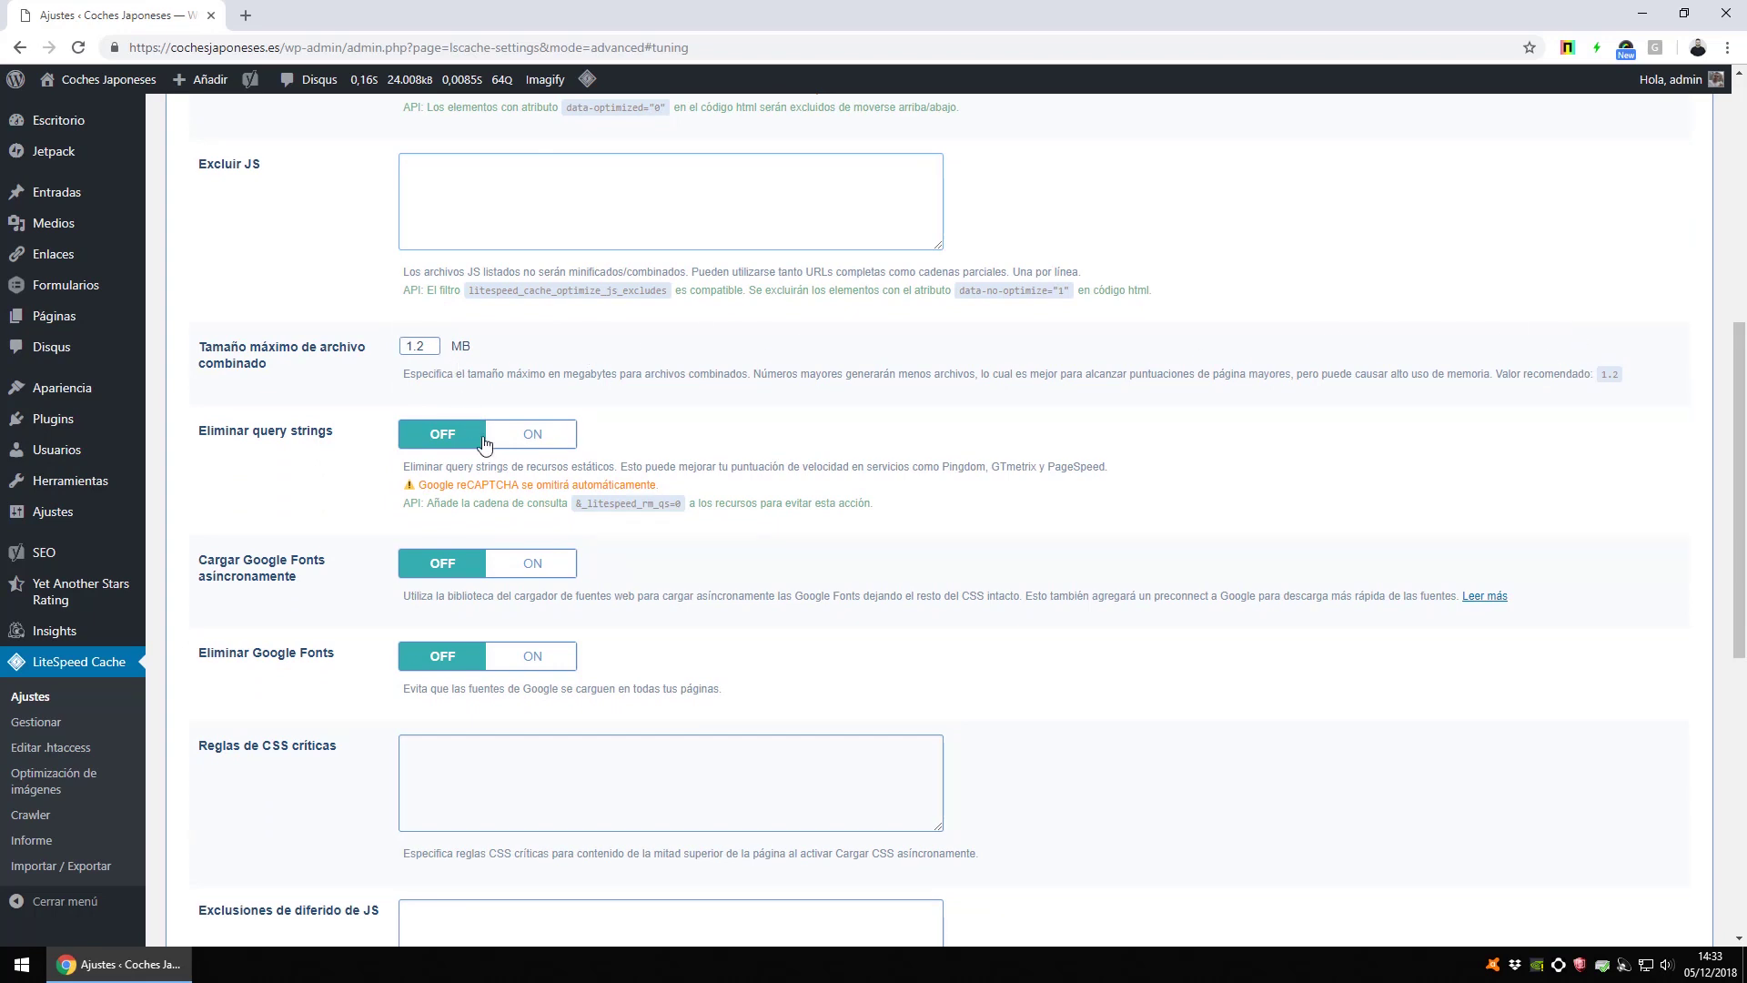
double_click(278, 430)
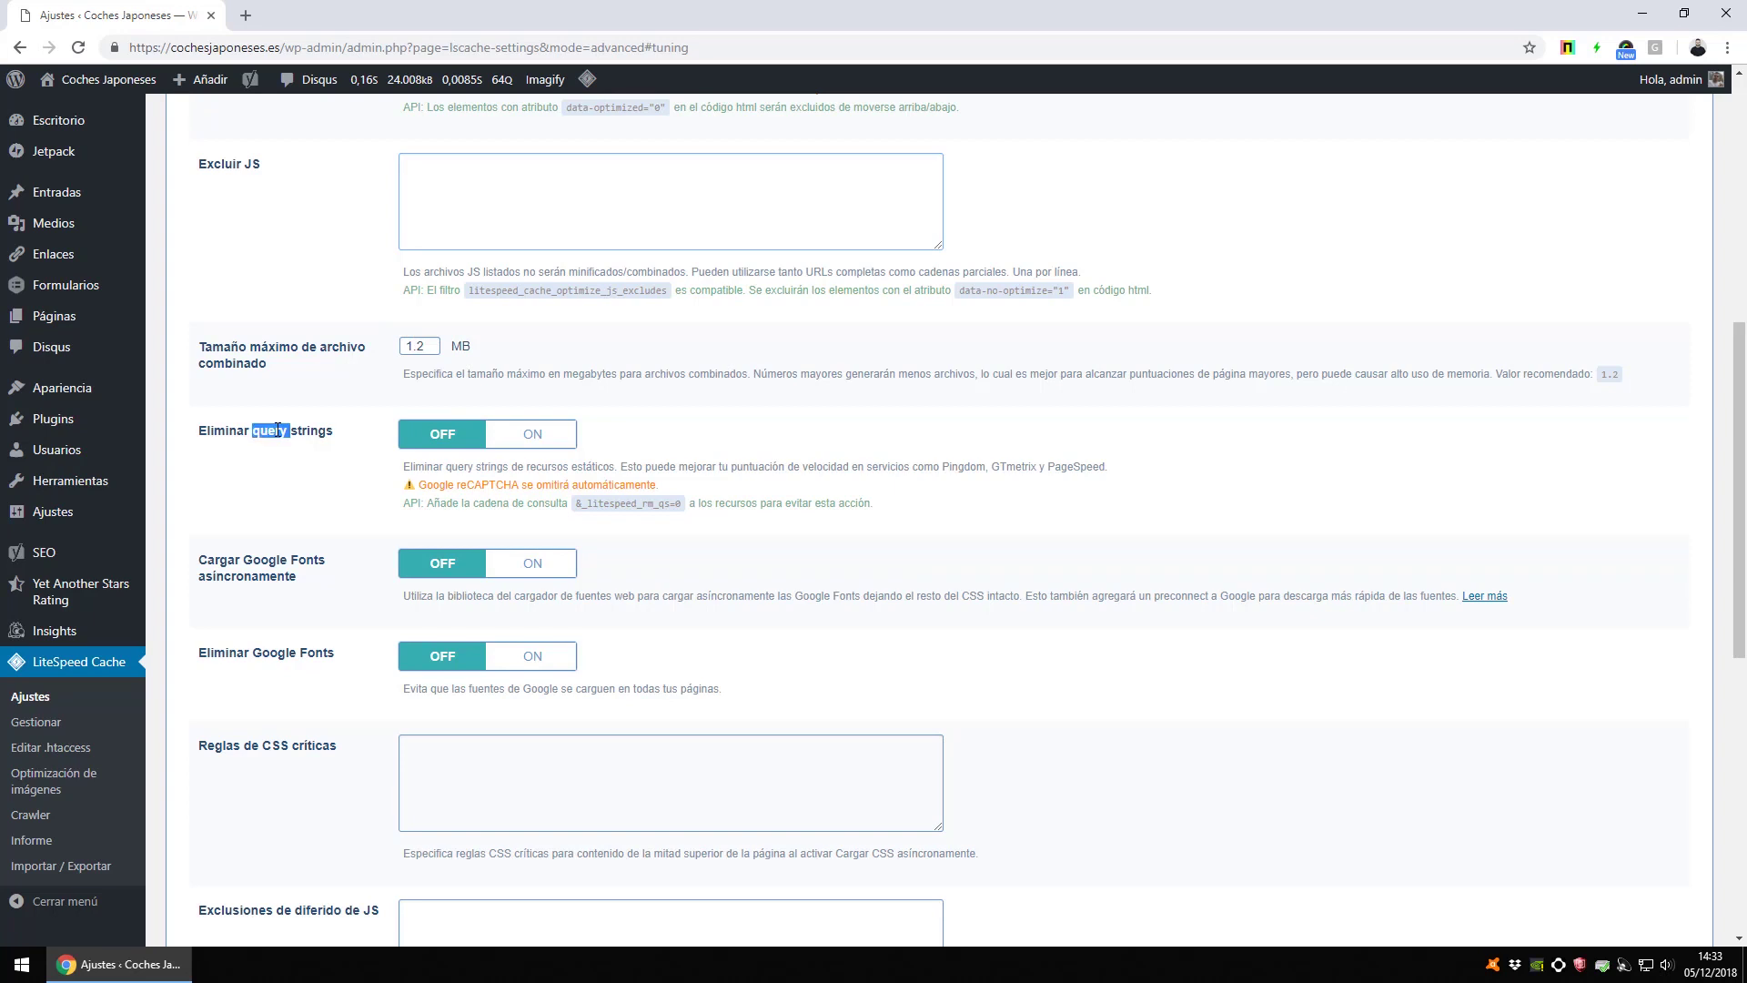
left_click(533, 436)
Turn on Cargar Google Fonts asíncronamente
scroll(379, 534, "down", 2)
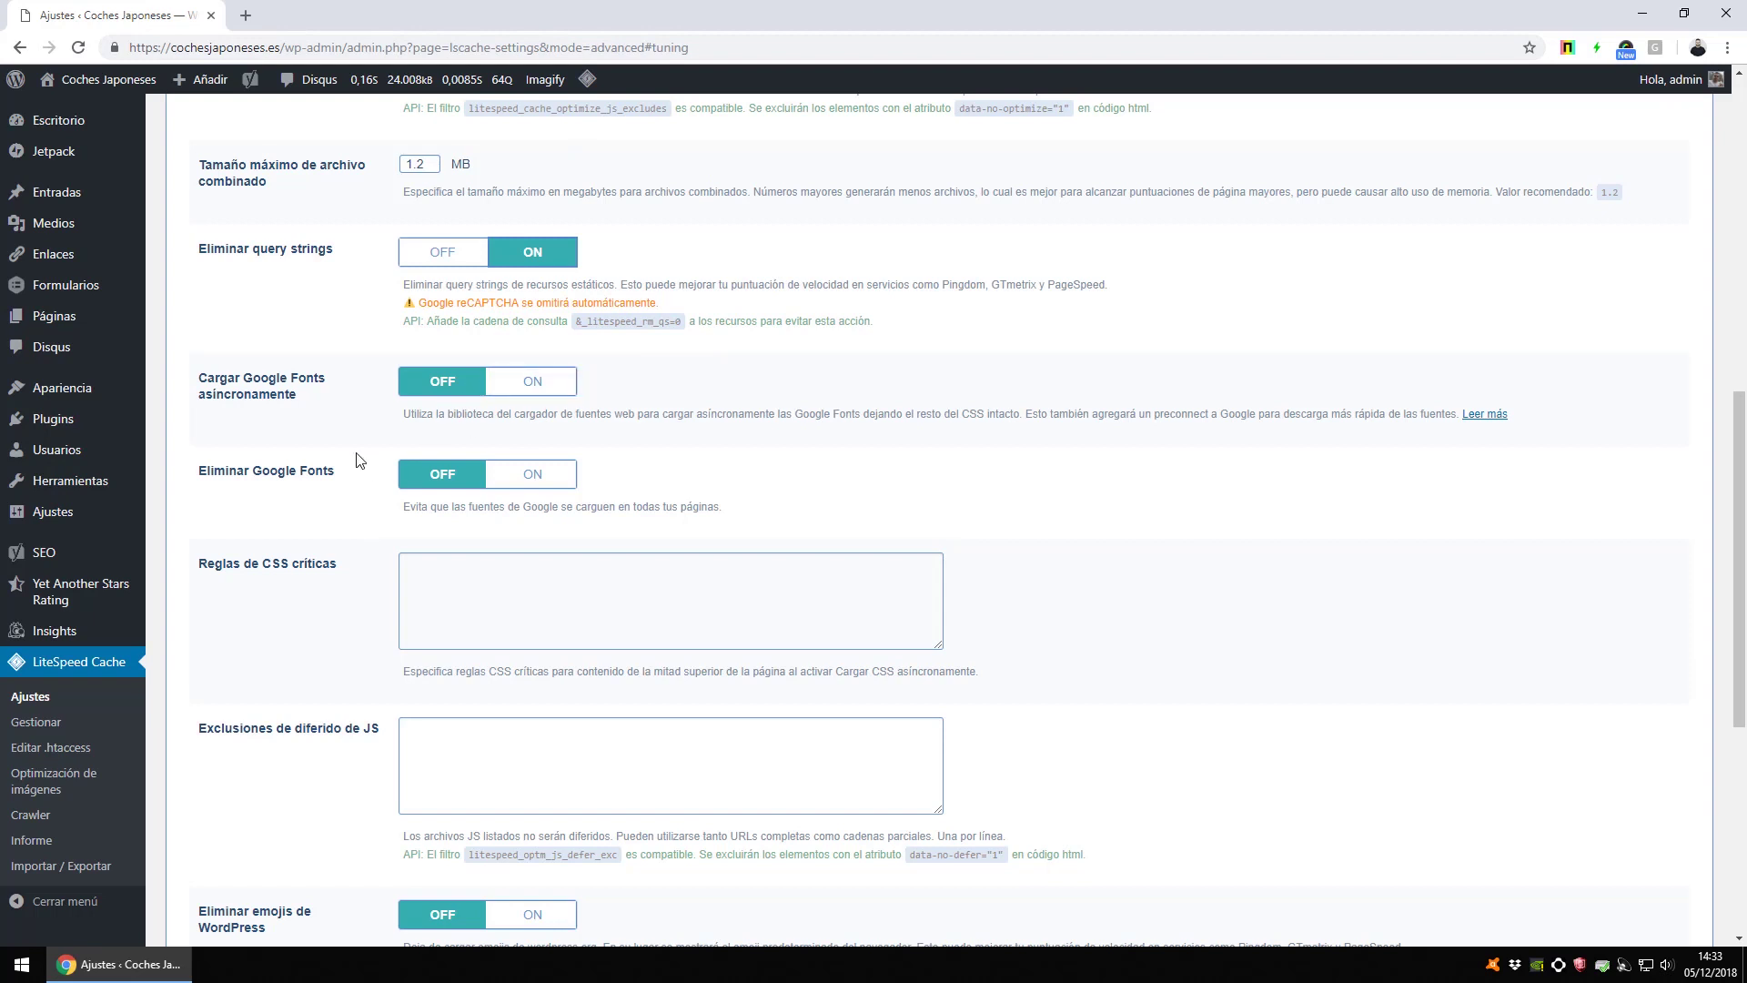
scroll(357, 455, "up", 3)
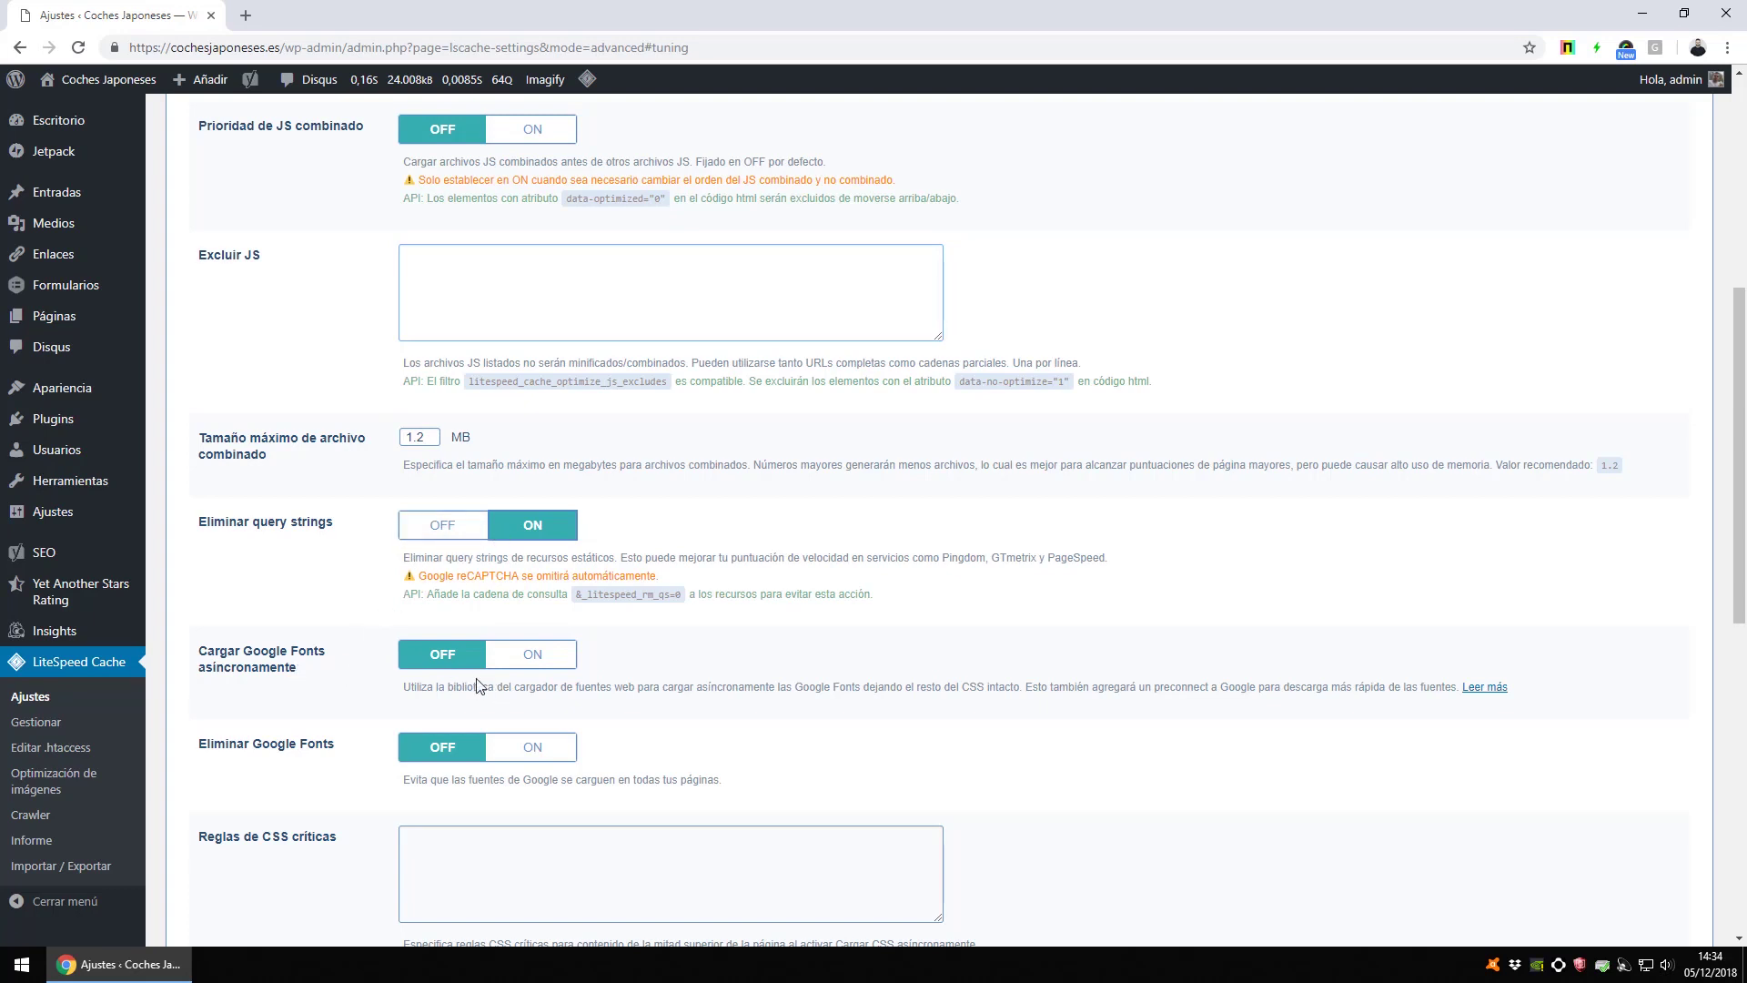
left_click(524, 661)
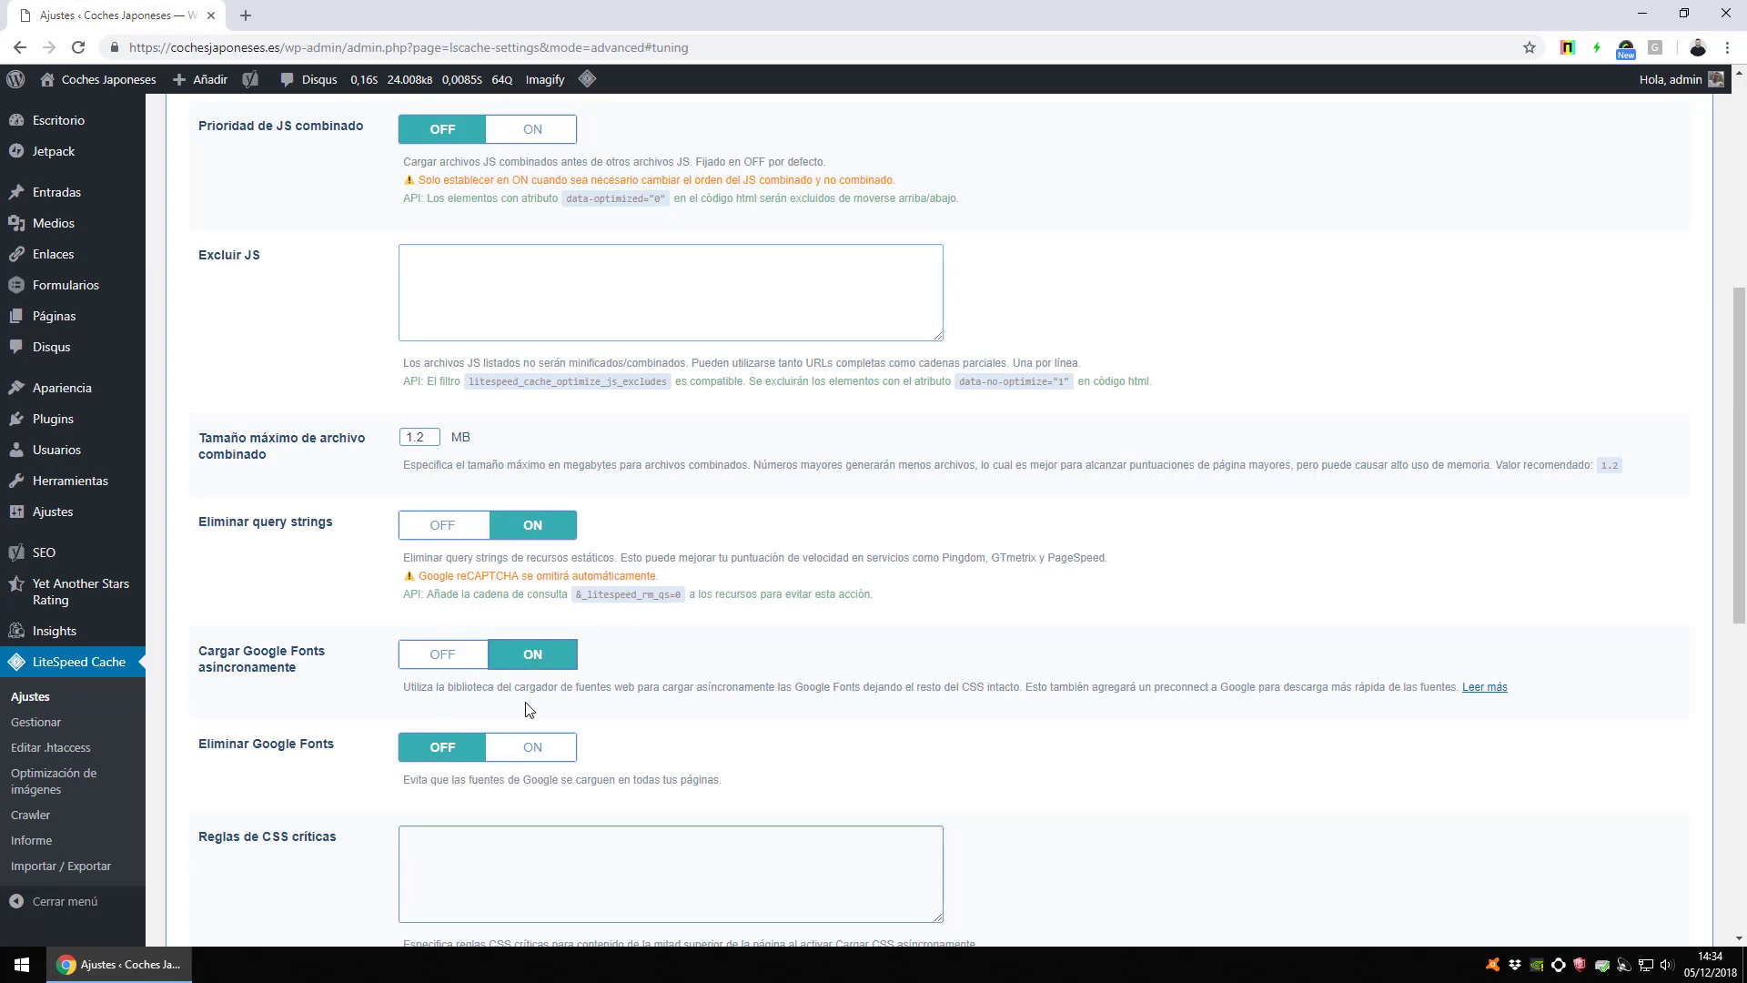
Turn on Eliminar emojis de WordPress and save the tuning settings
scroll(529, 709, "down", 2)
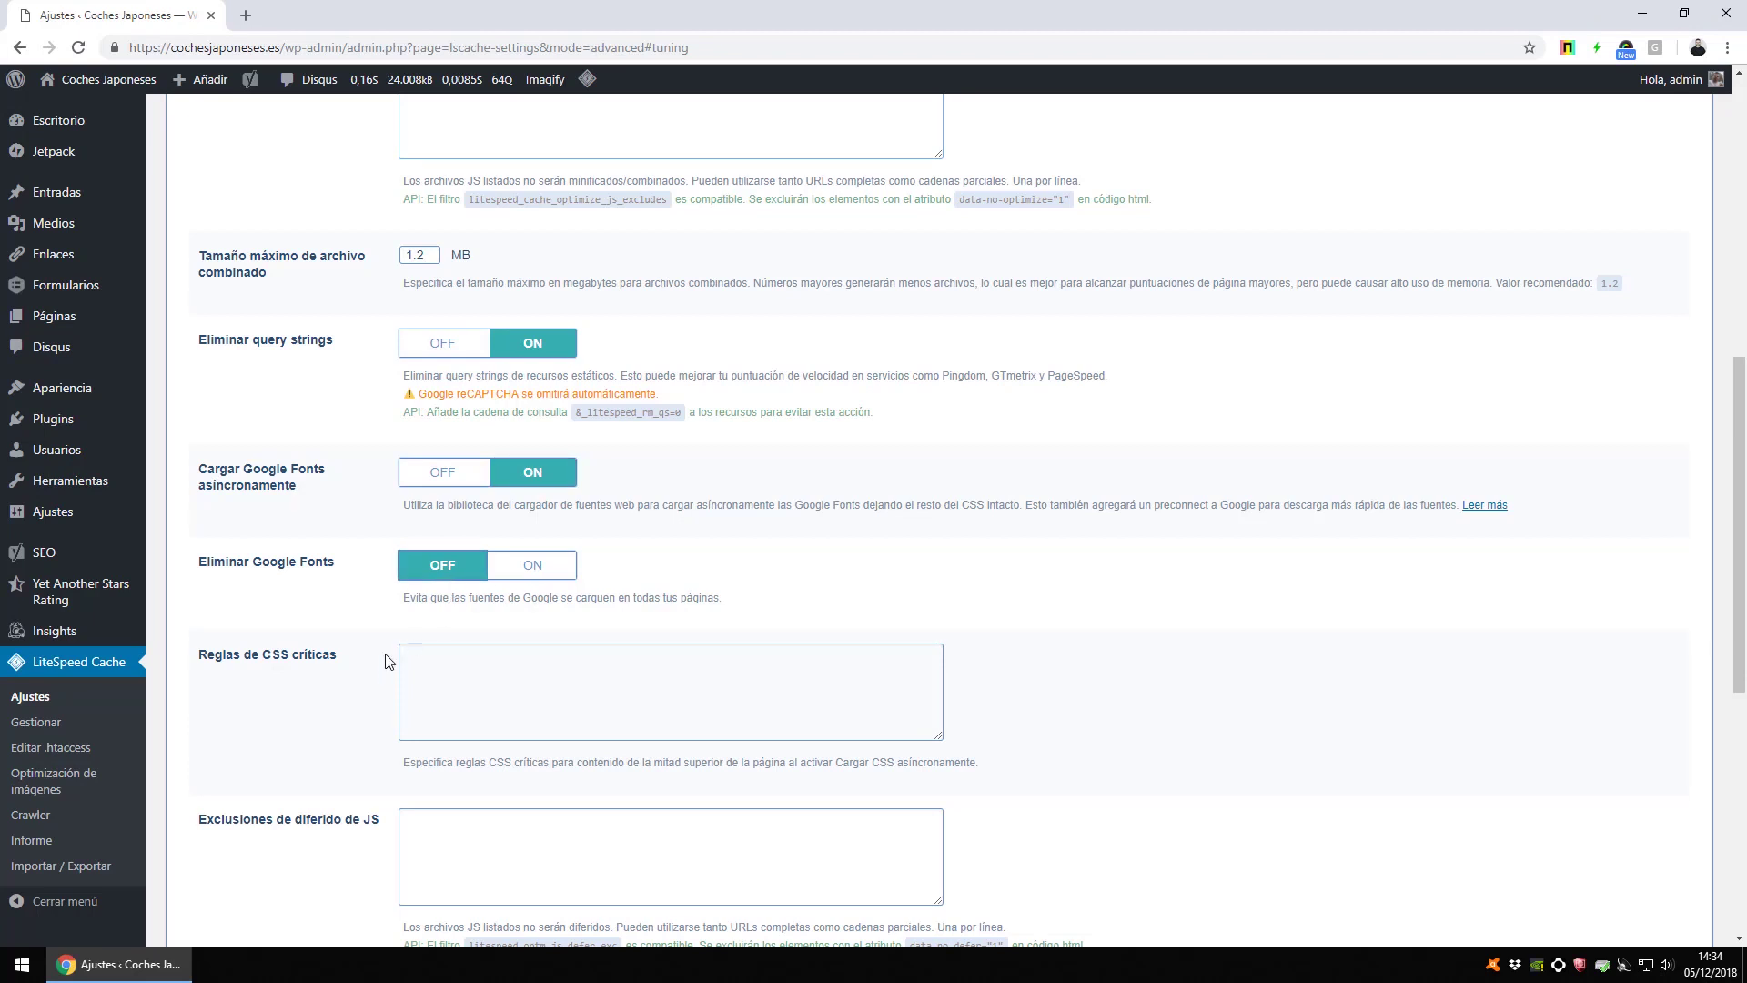
scroll(386, 660, "down", 3)
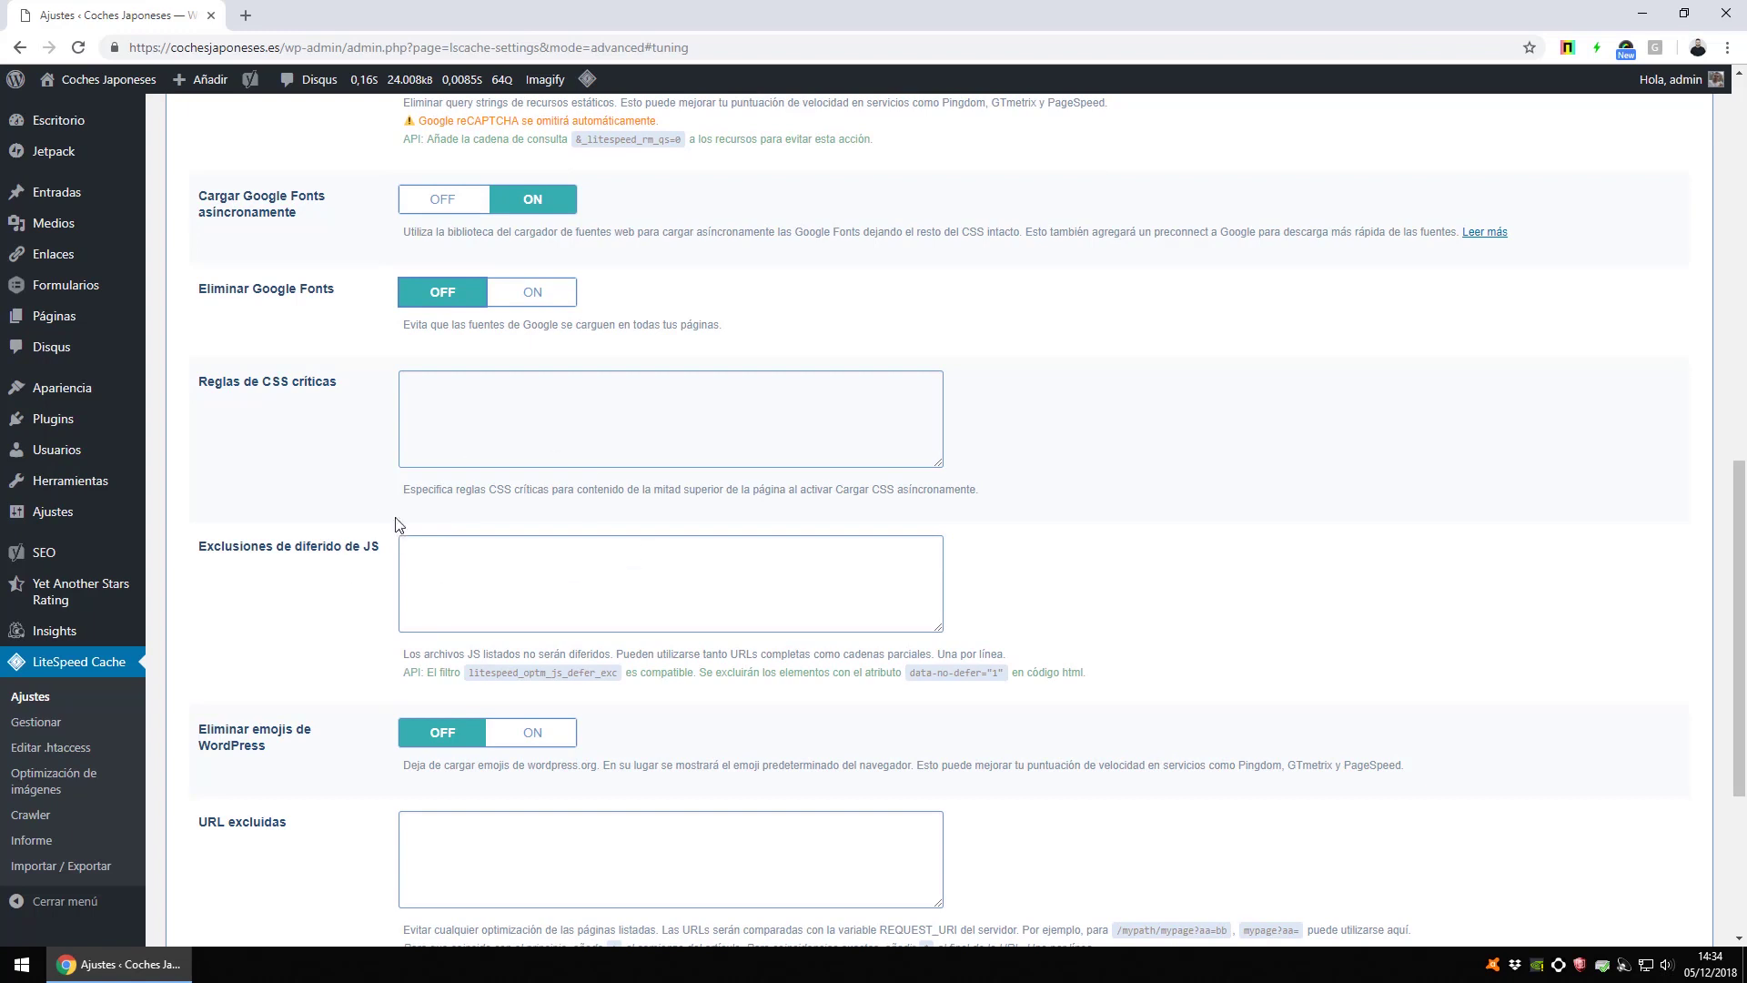
scroll(601, 642, "down", 1)
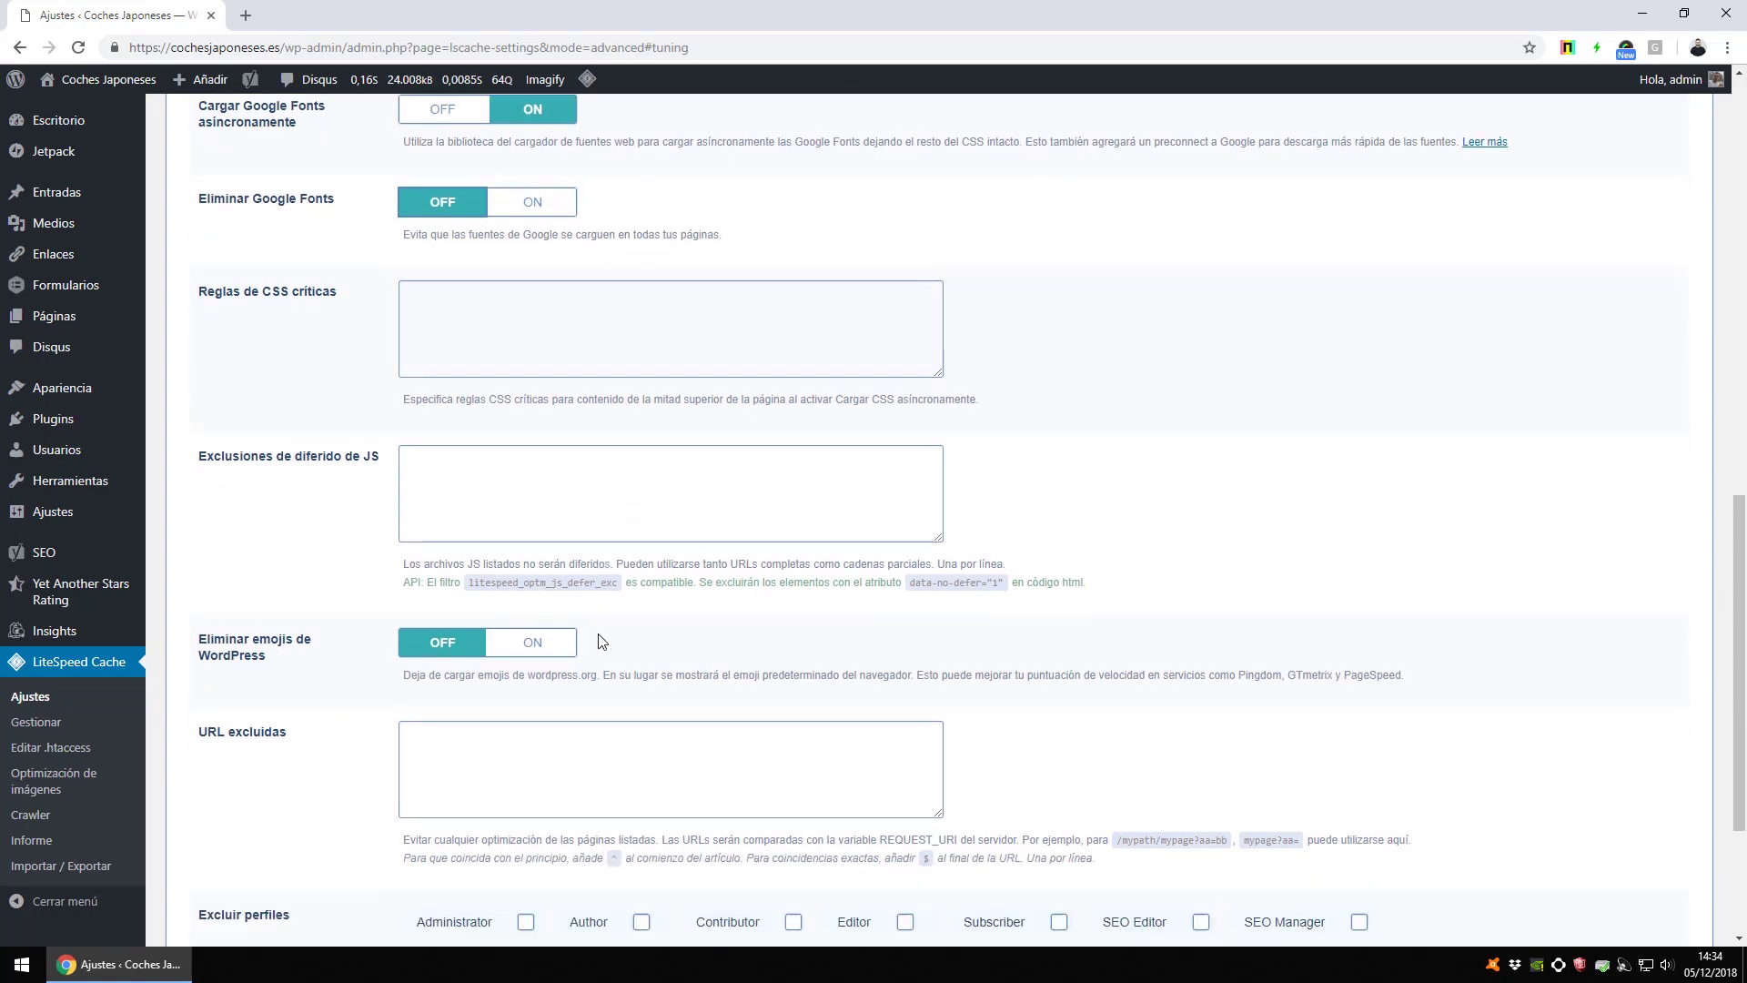
scroll(601, 641, "down", 1)
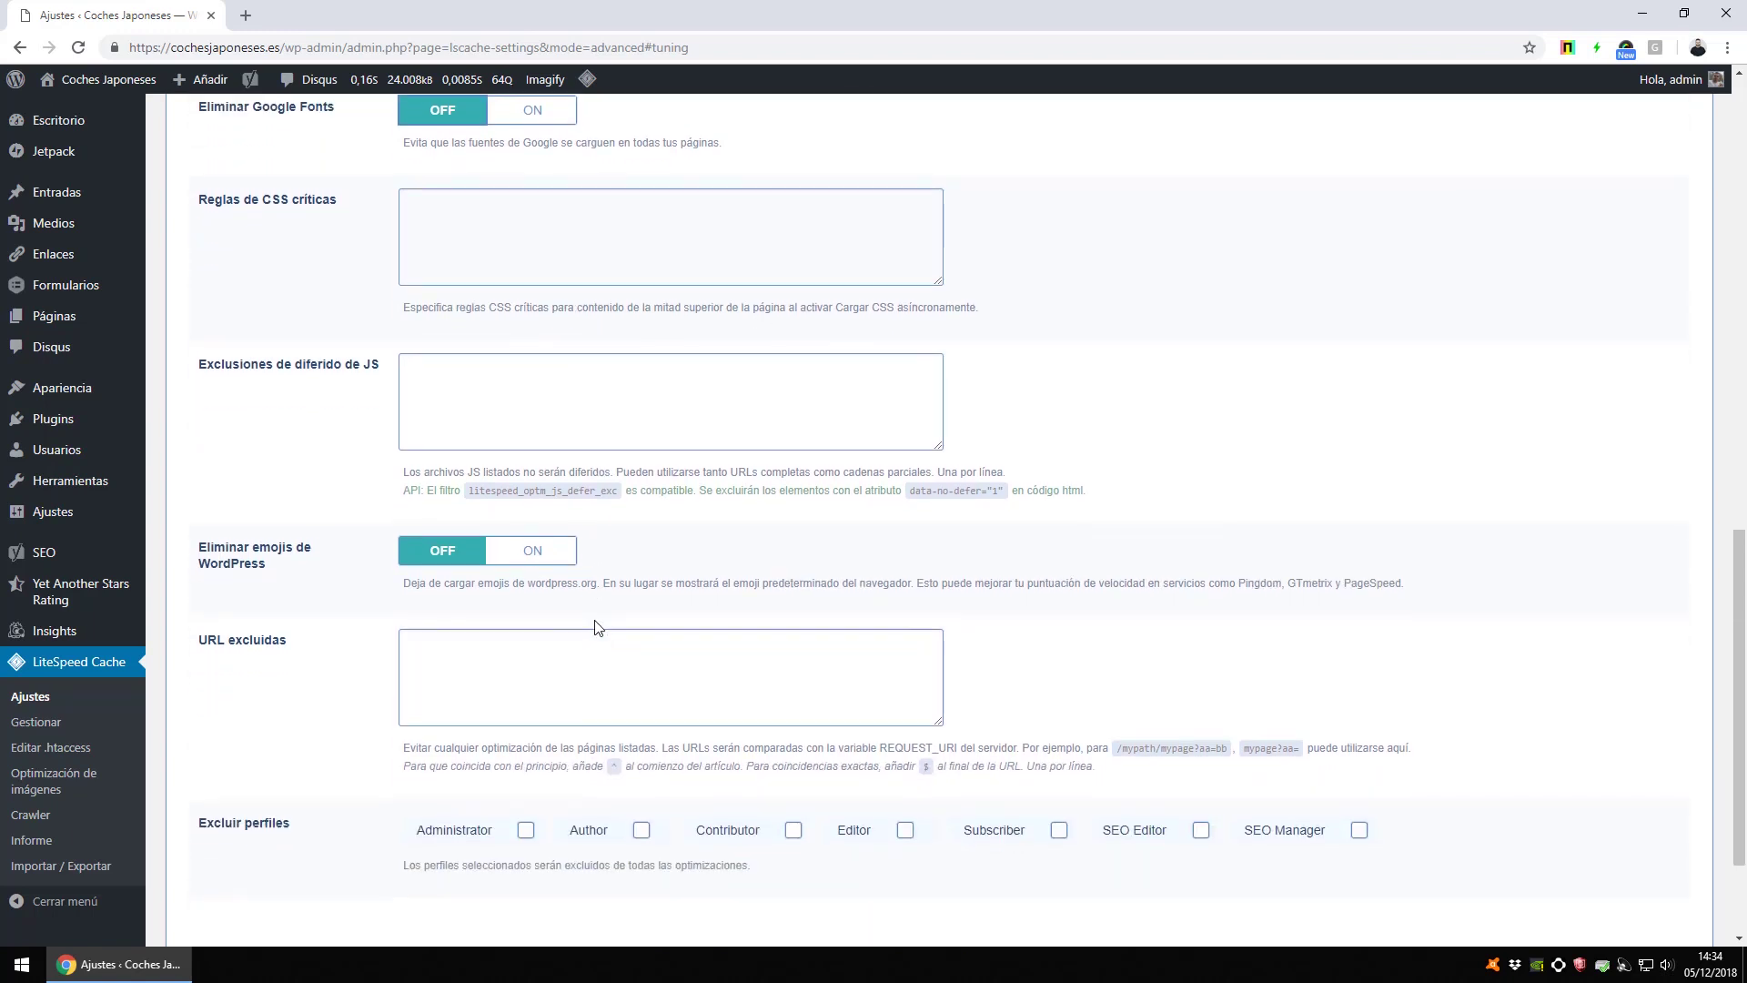
left_click(508, 553)
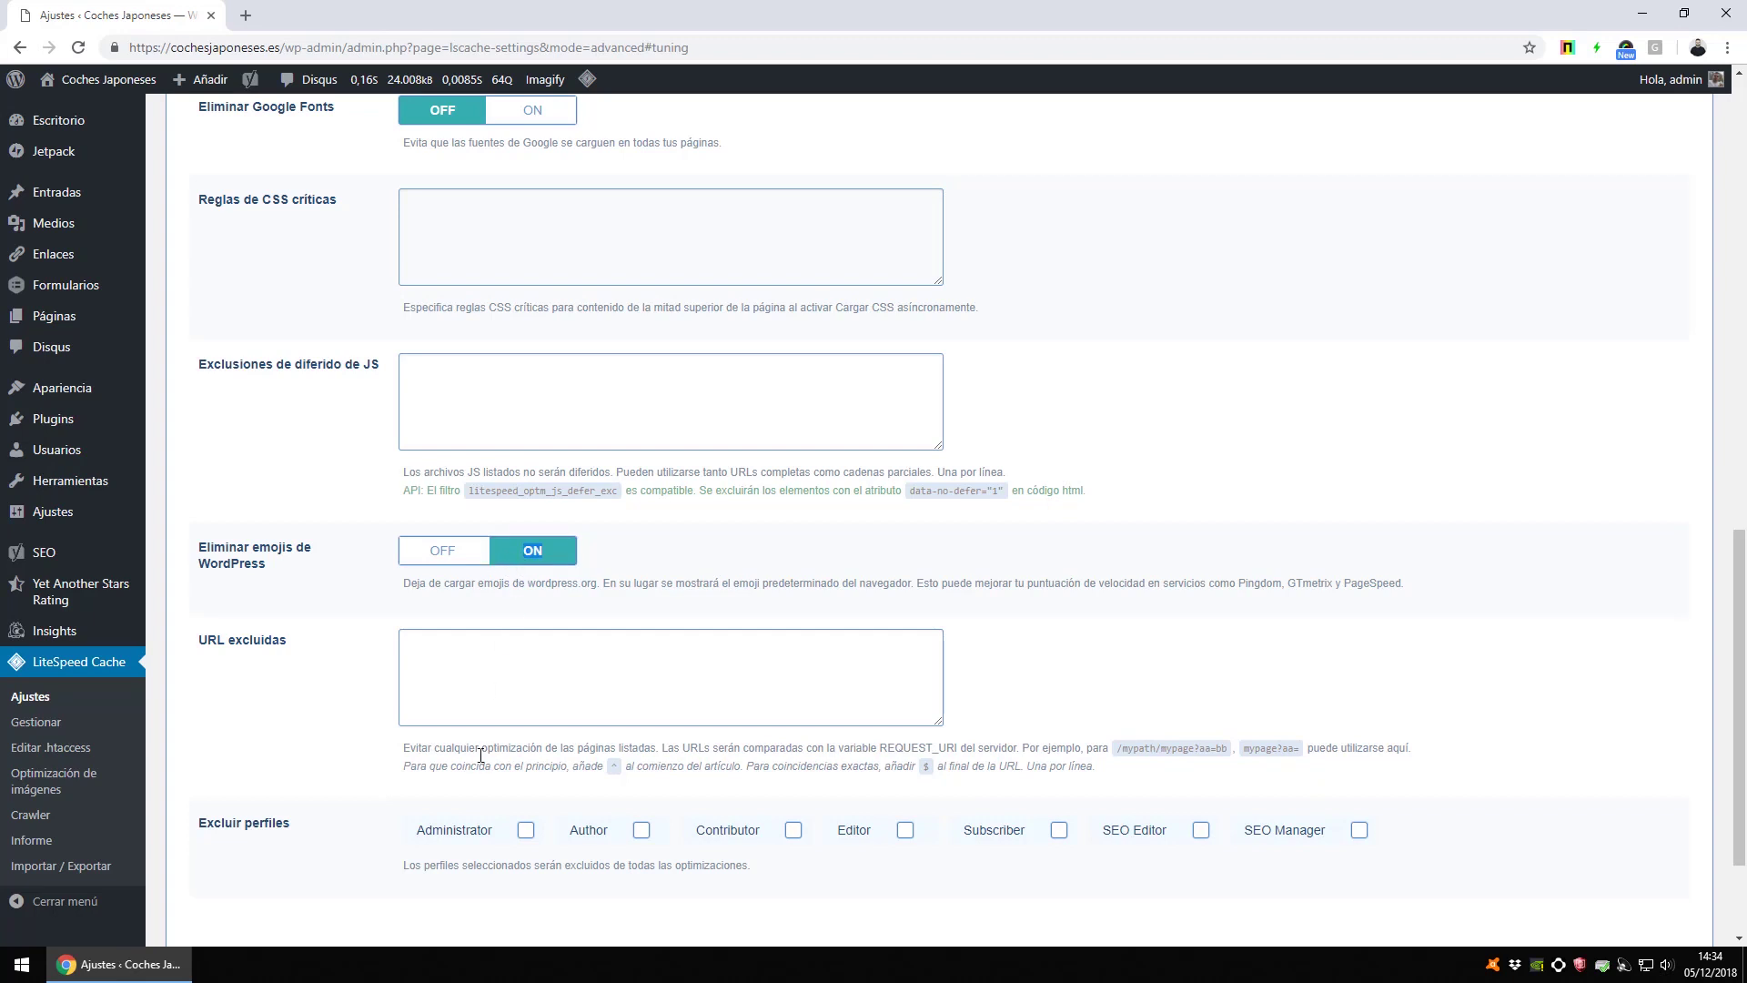
scroll(537, 764, "down", 2)
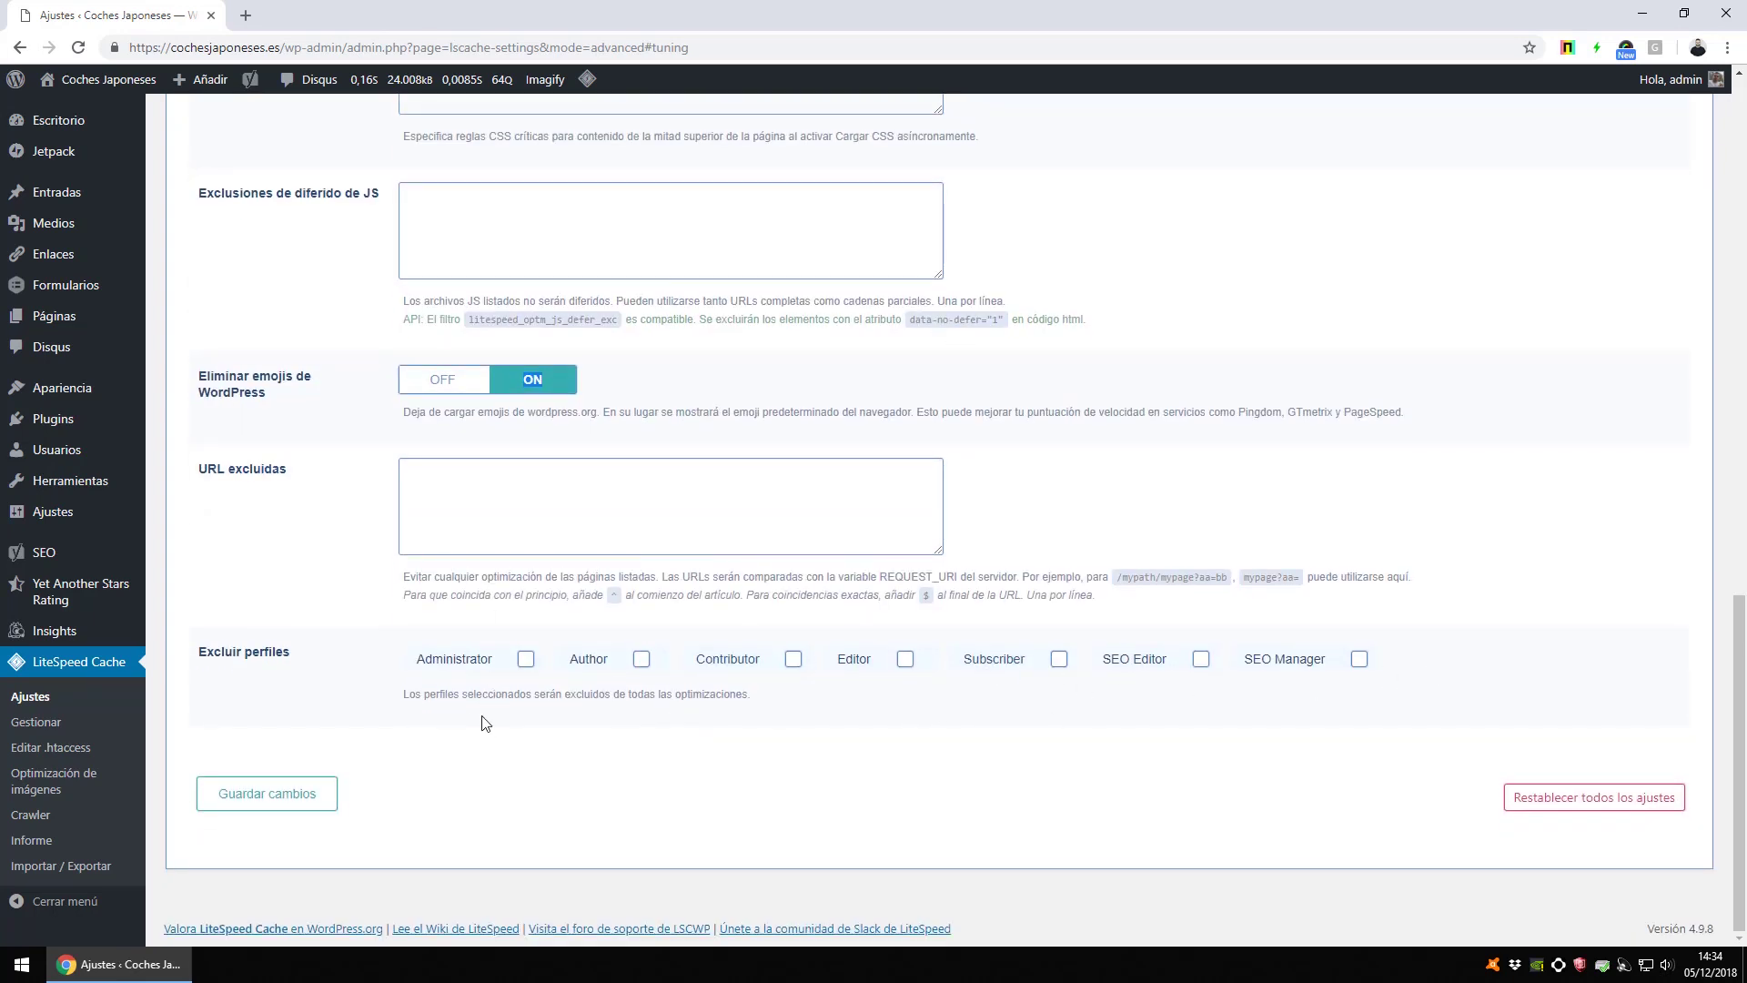
left_click(277, 796)
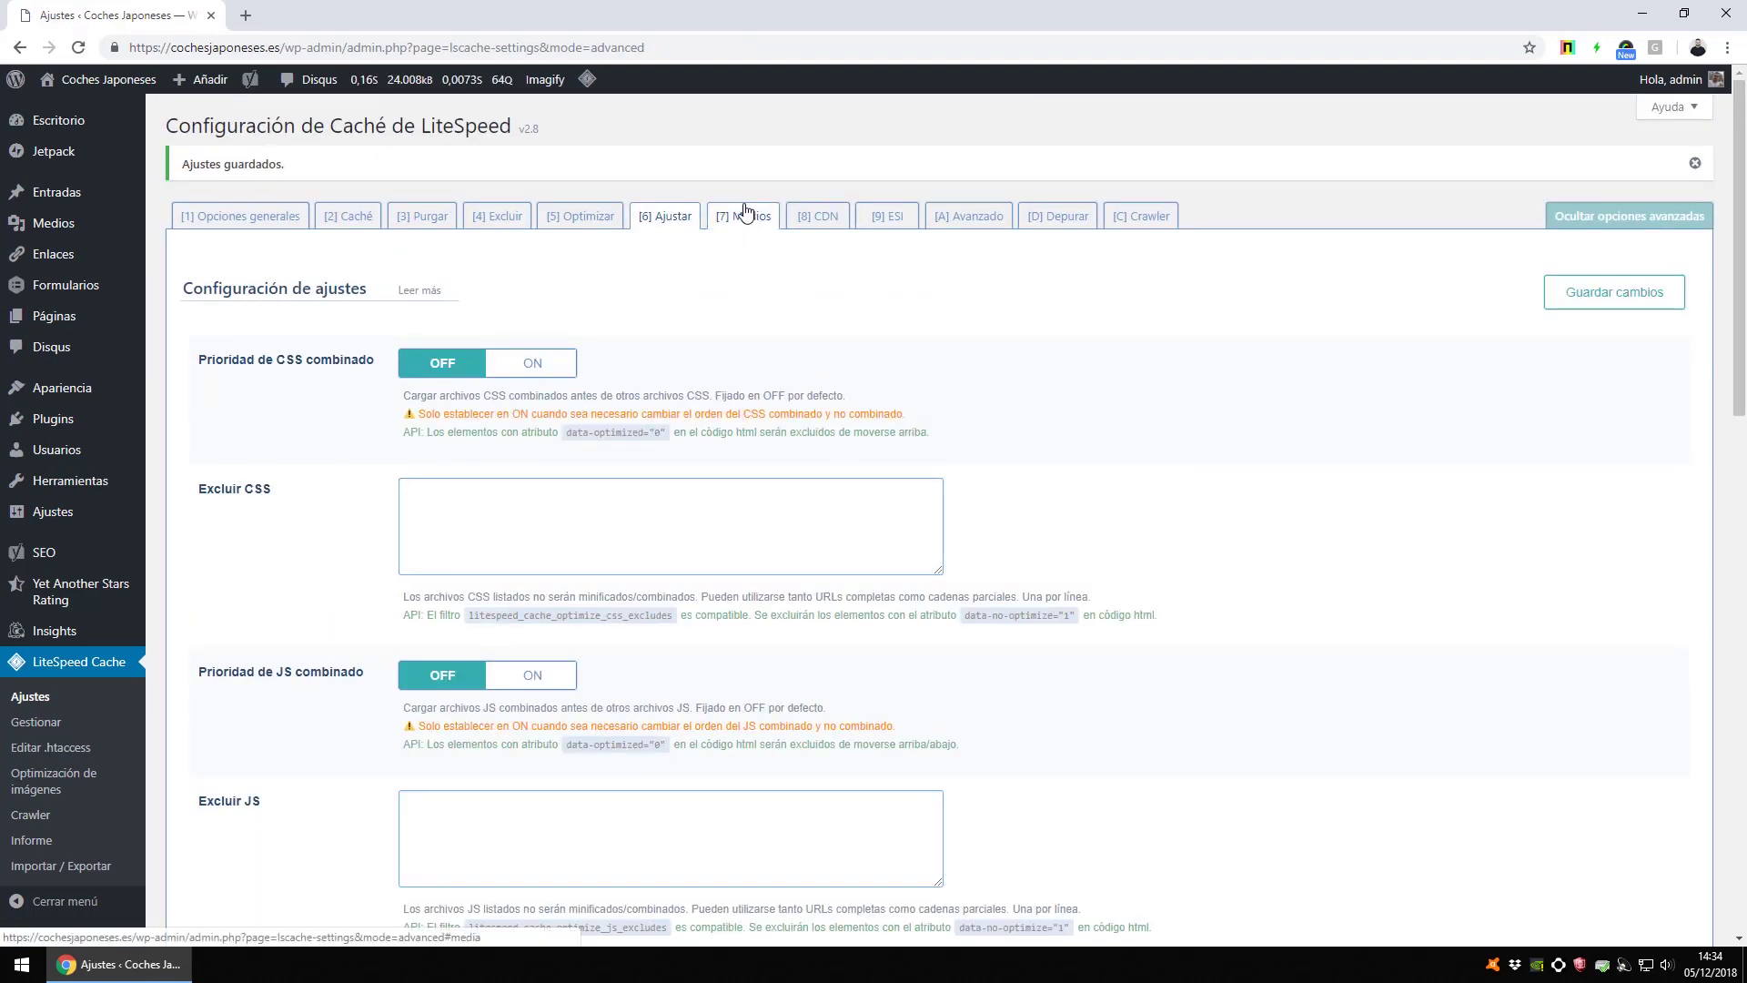
Turn on Retrasar la carga de iframes in the Medios settings
left_click(745, 217)
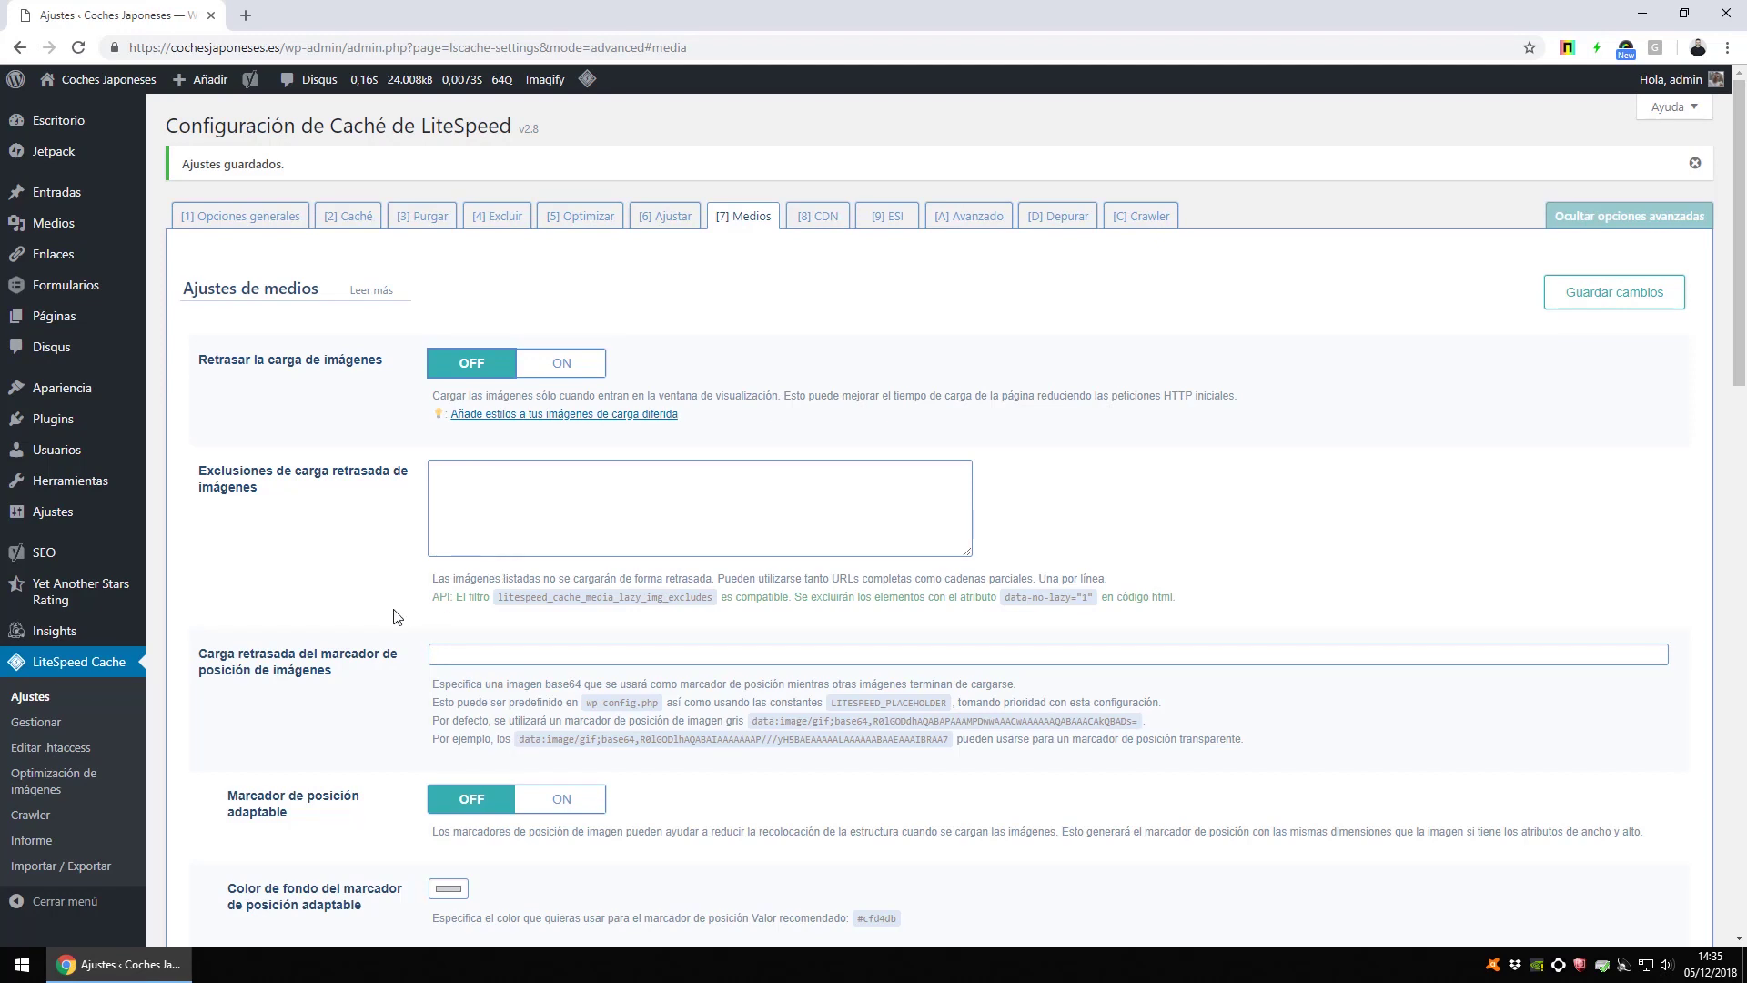
scroll(492, 573, "down", 3)
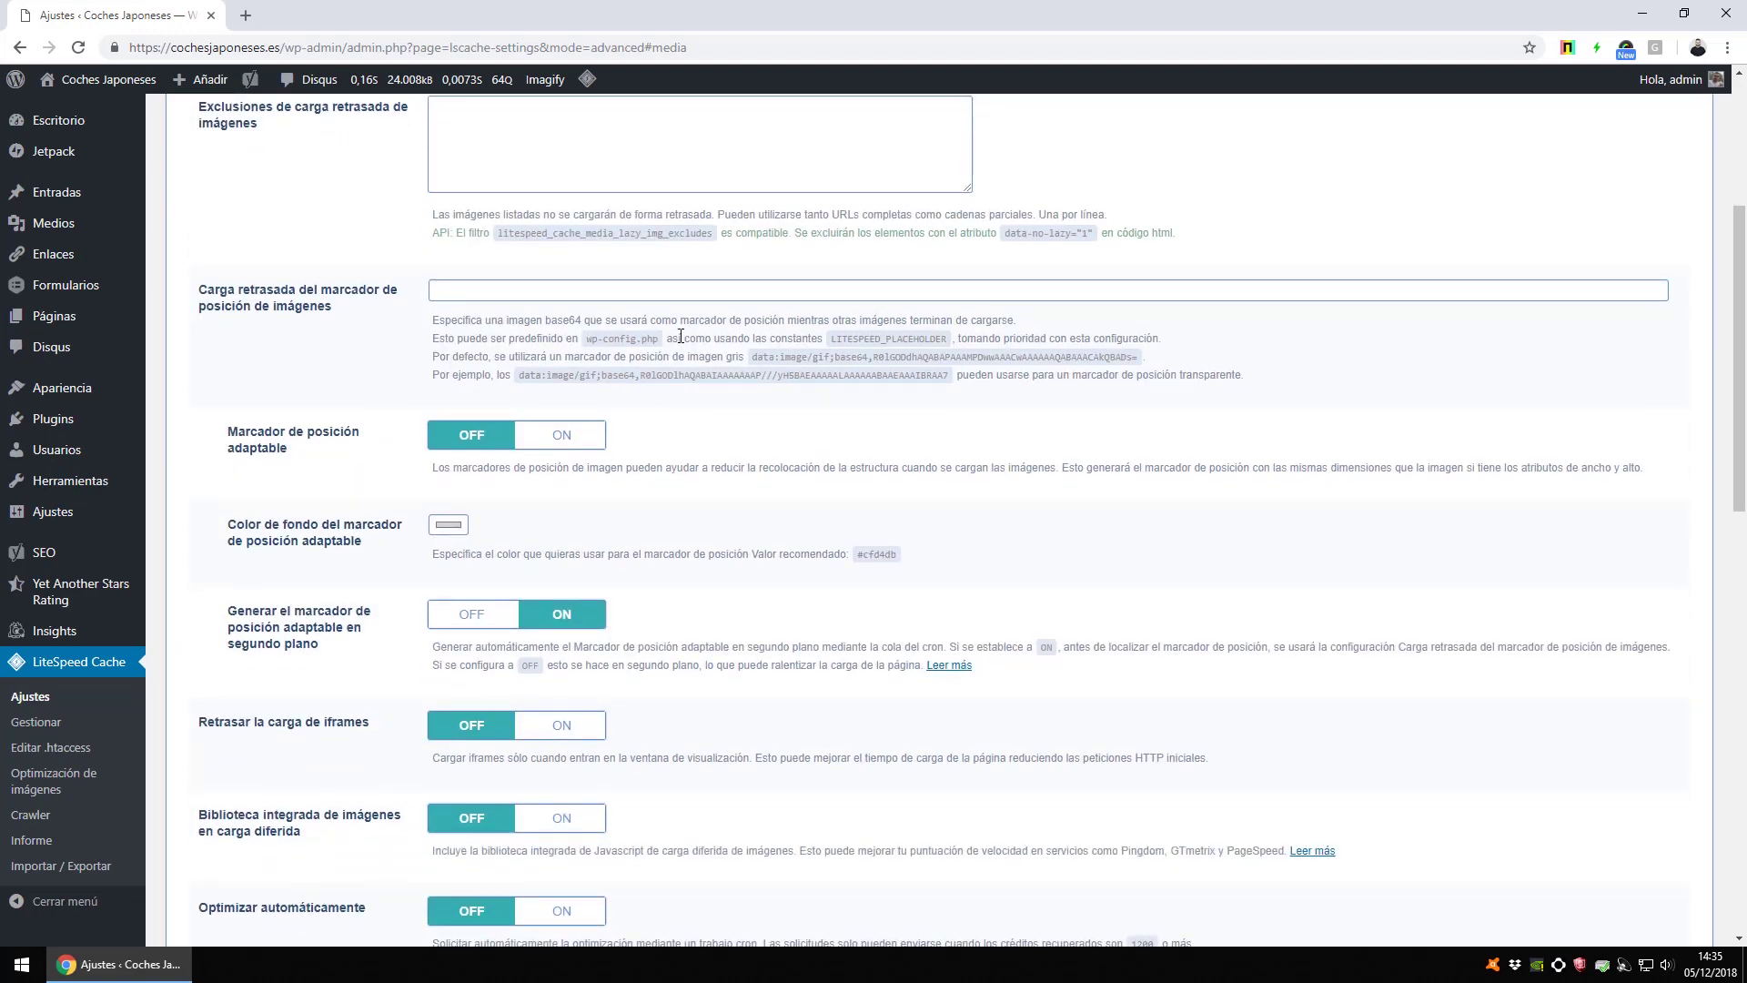
triple_click(667, 373)
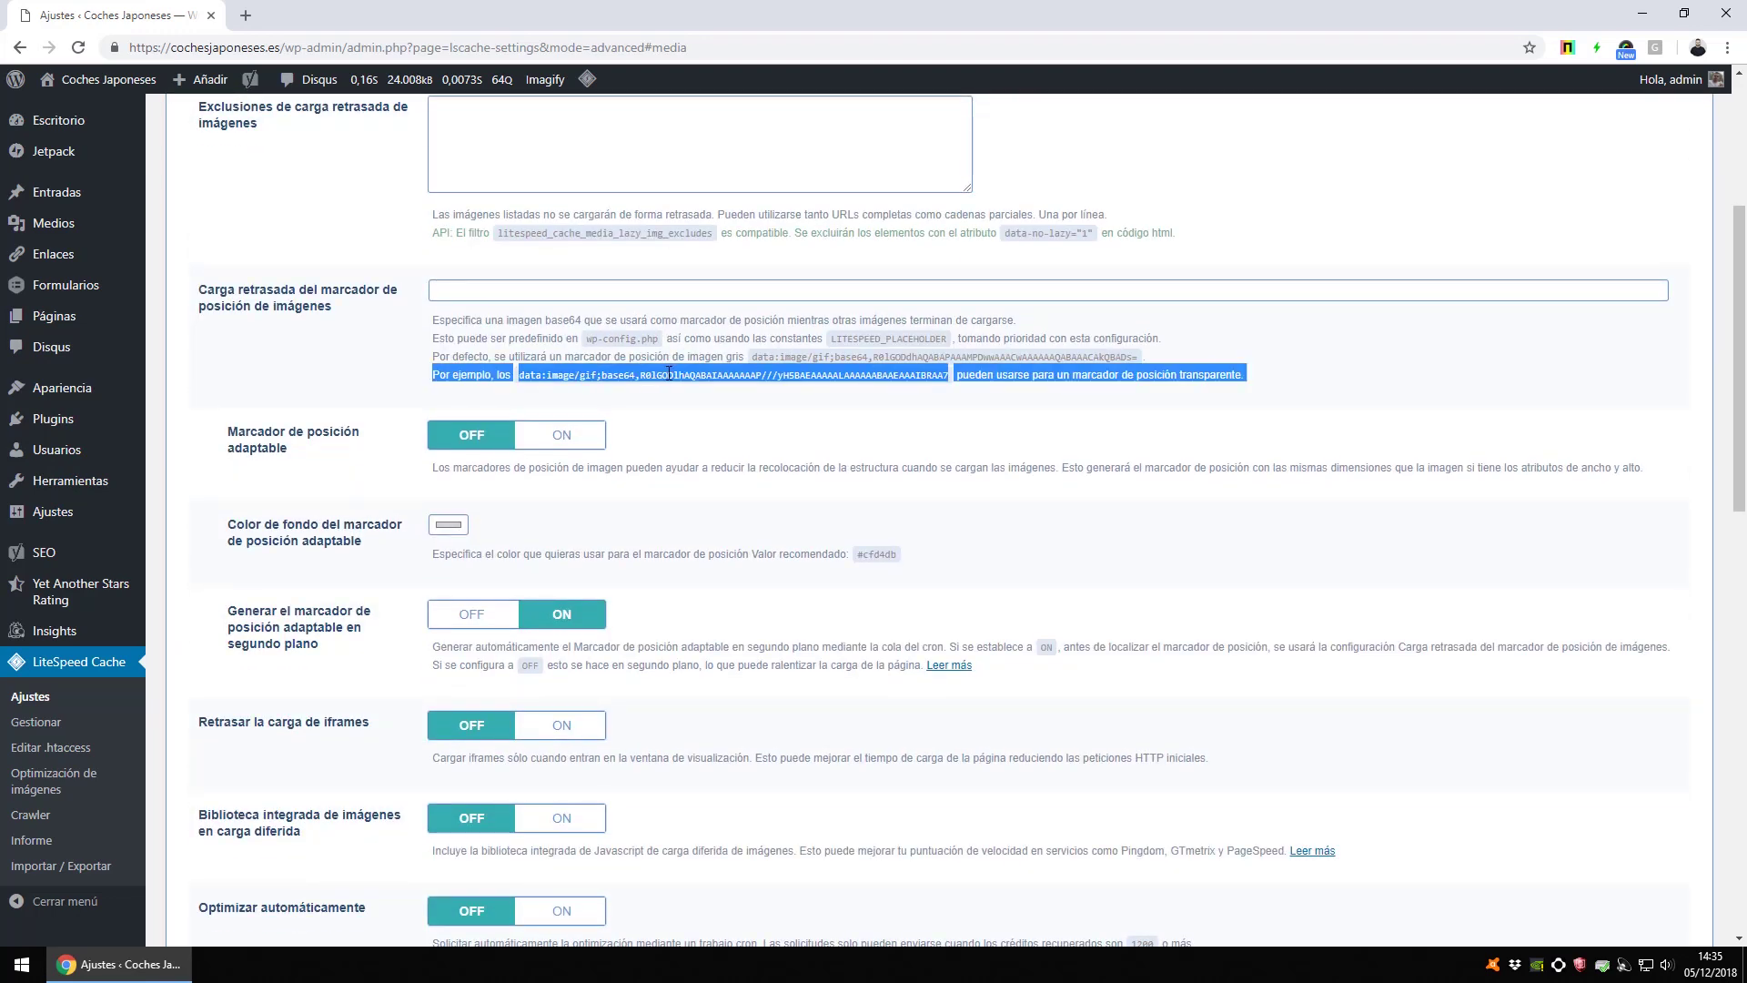
left_click(643, 290)
scroll(691, 309, "down", 1)
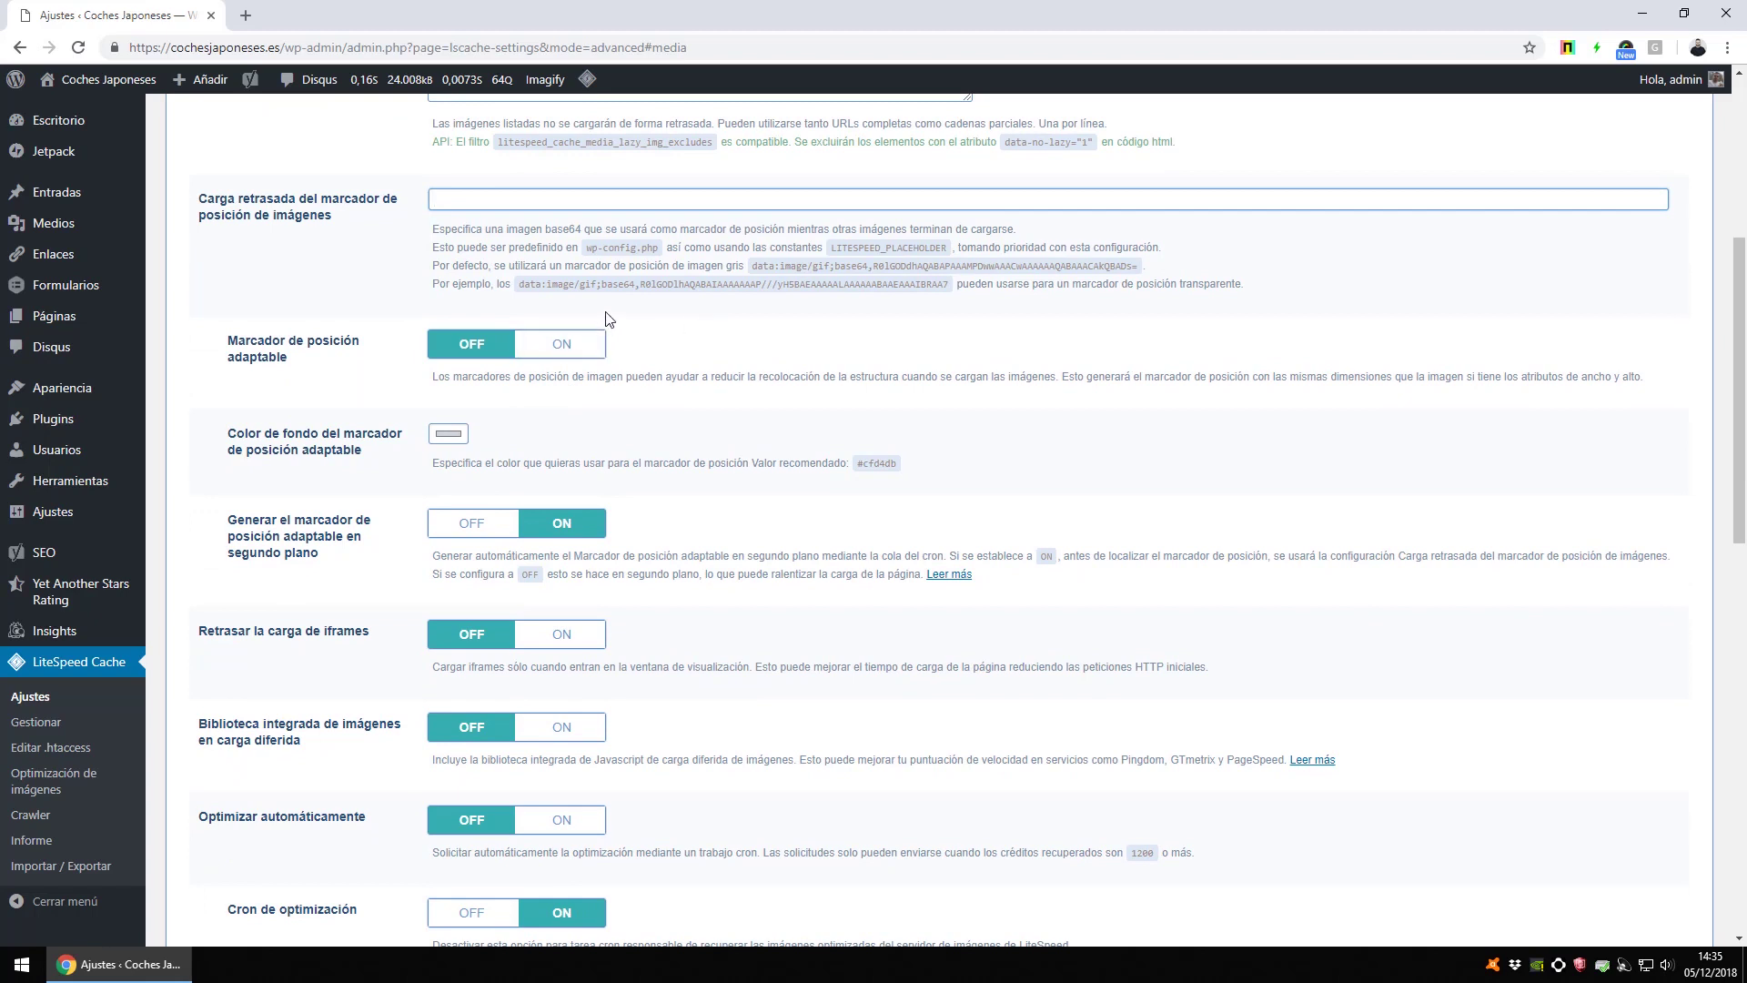
scroll(612, 329, "down", 2)
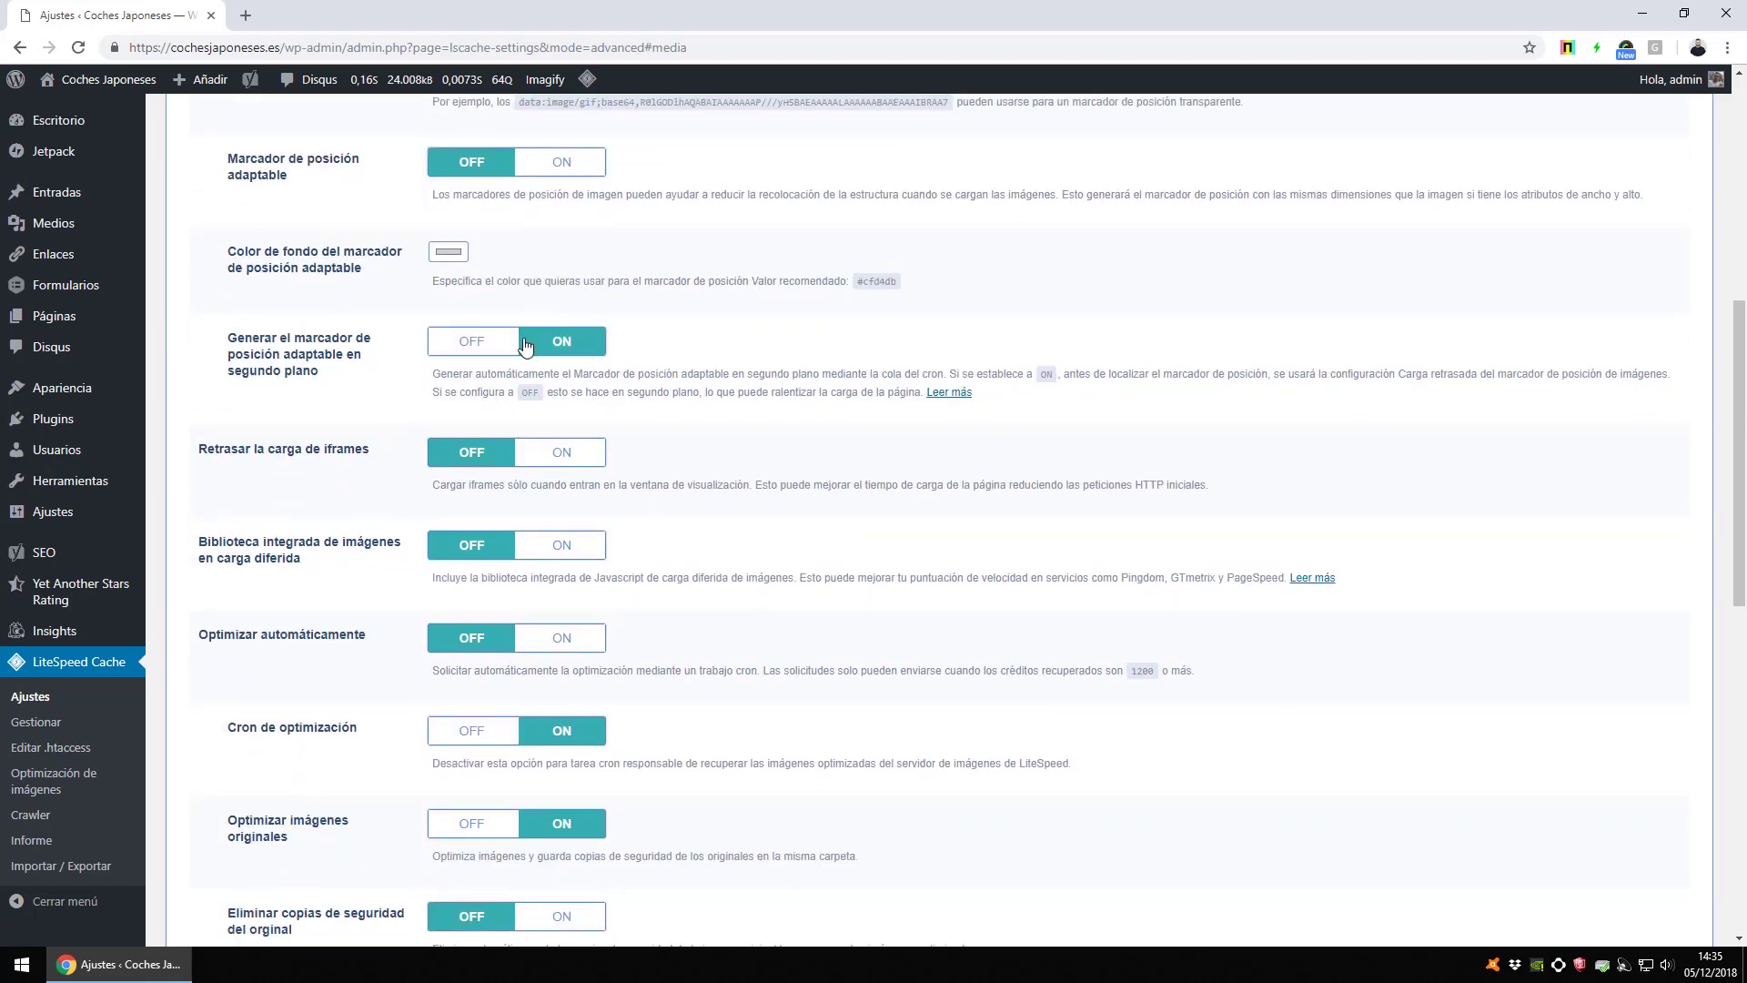
double_click(239, 449)
double_click(346, 449)
left_click(525, 463)
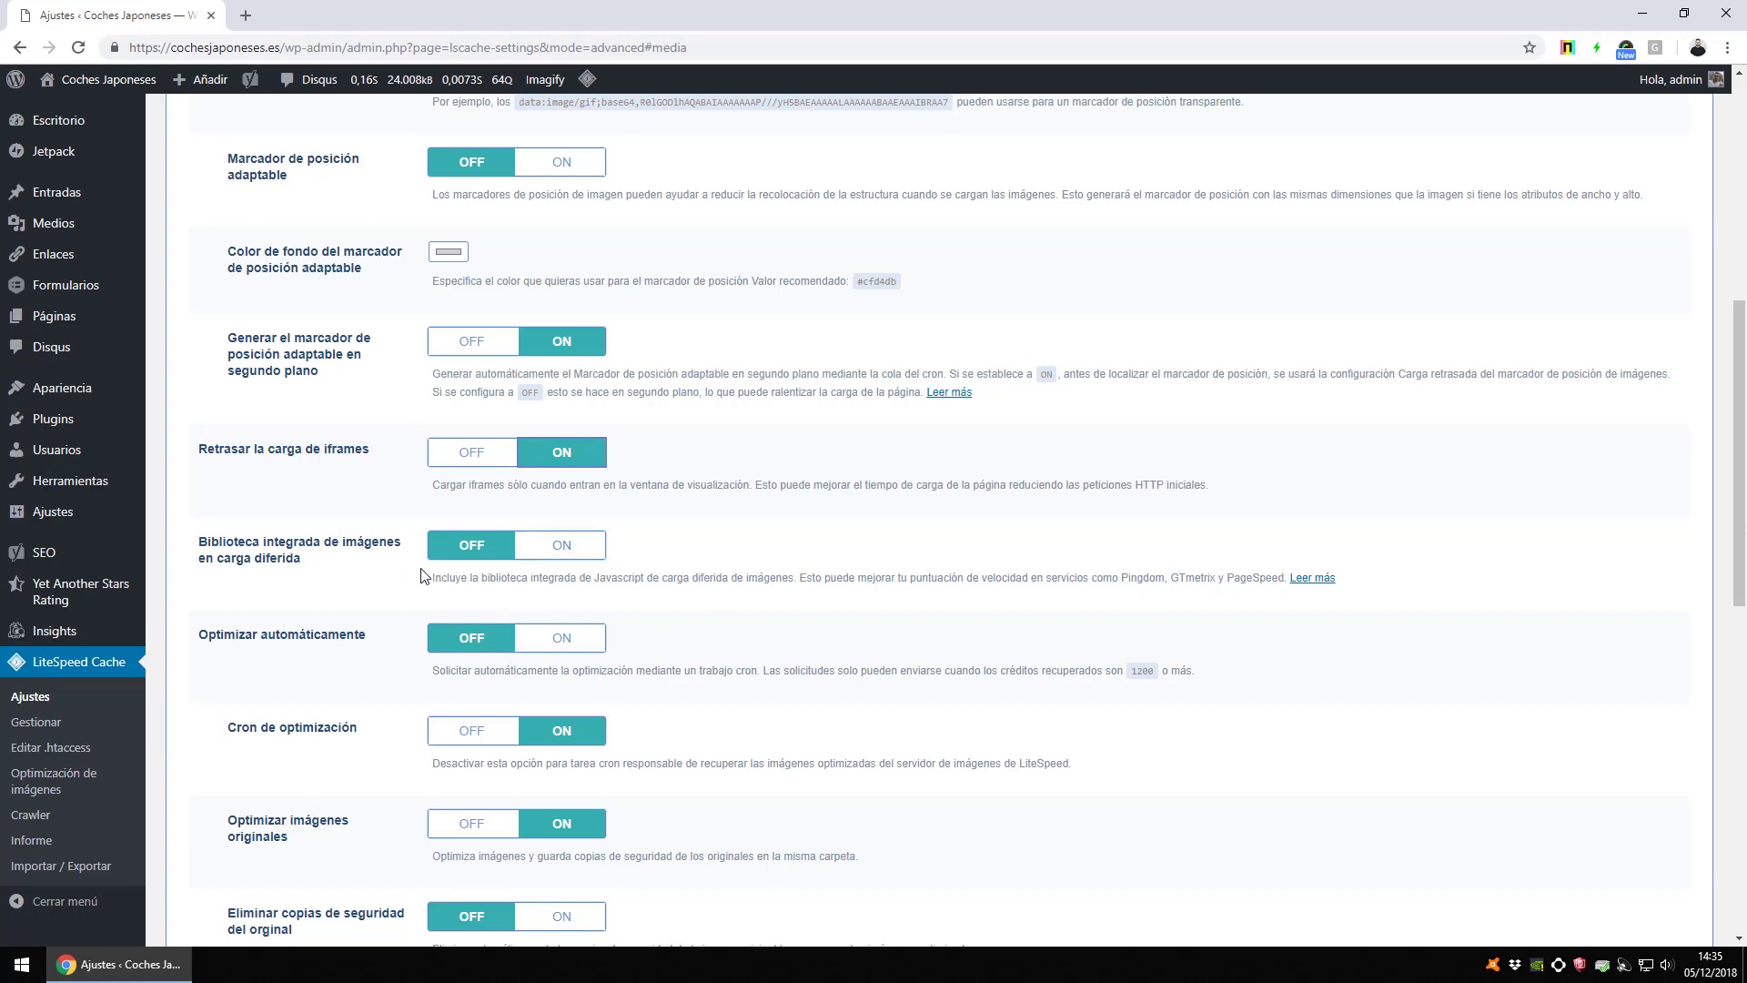
Review the automatic image optimization, backup, EXIF and WebP options in the Medios settings
scroll(443, 639, "down", 2)
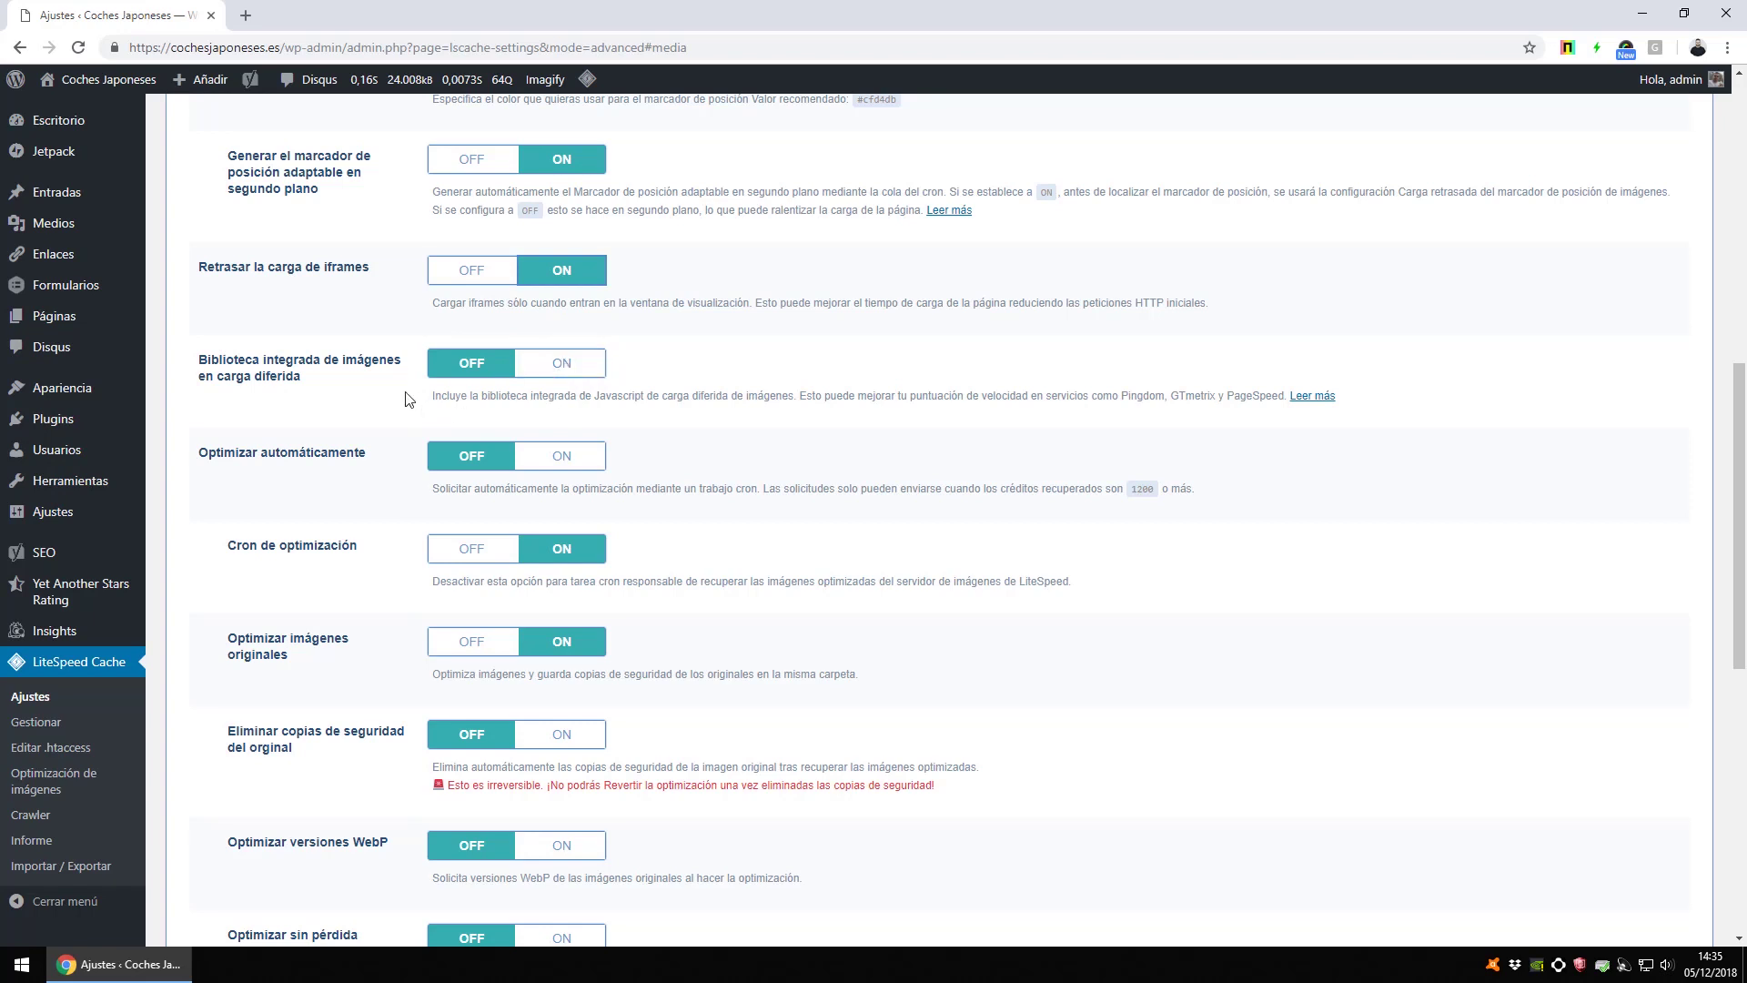
scroll(244, 457, "down", 1)
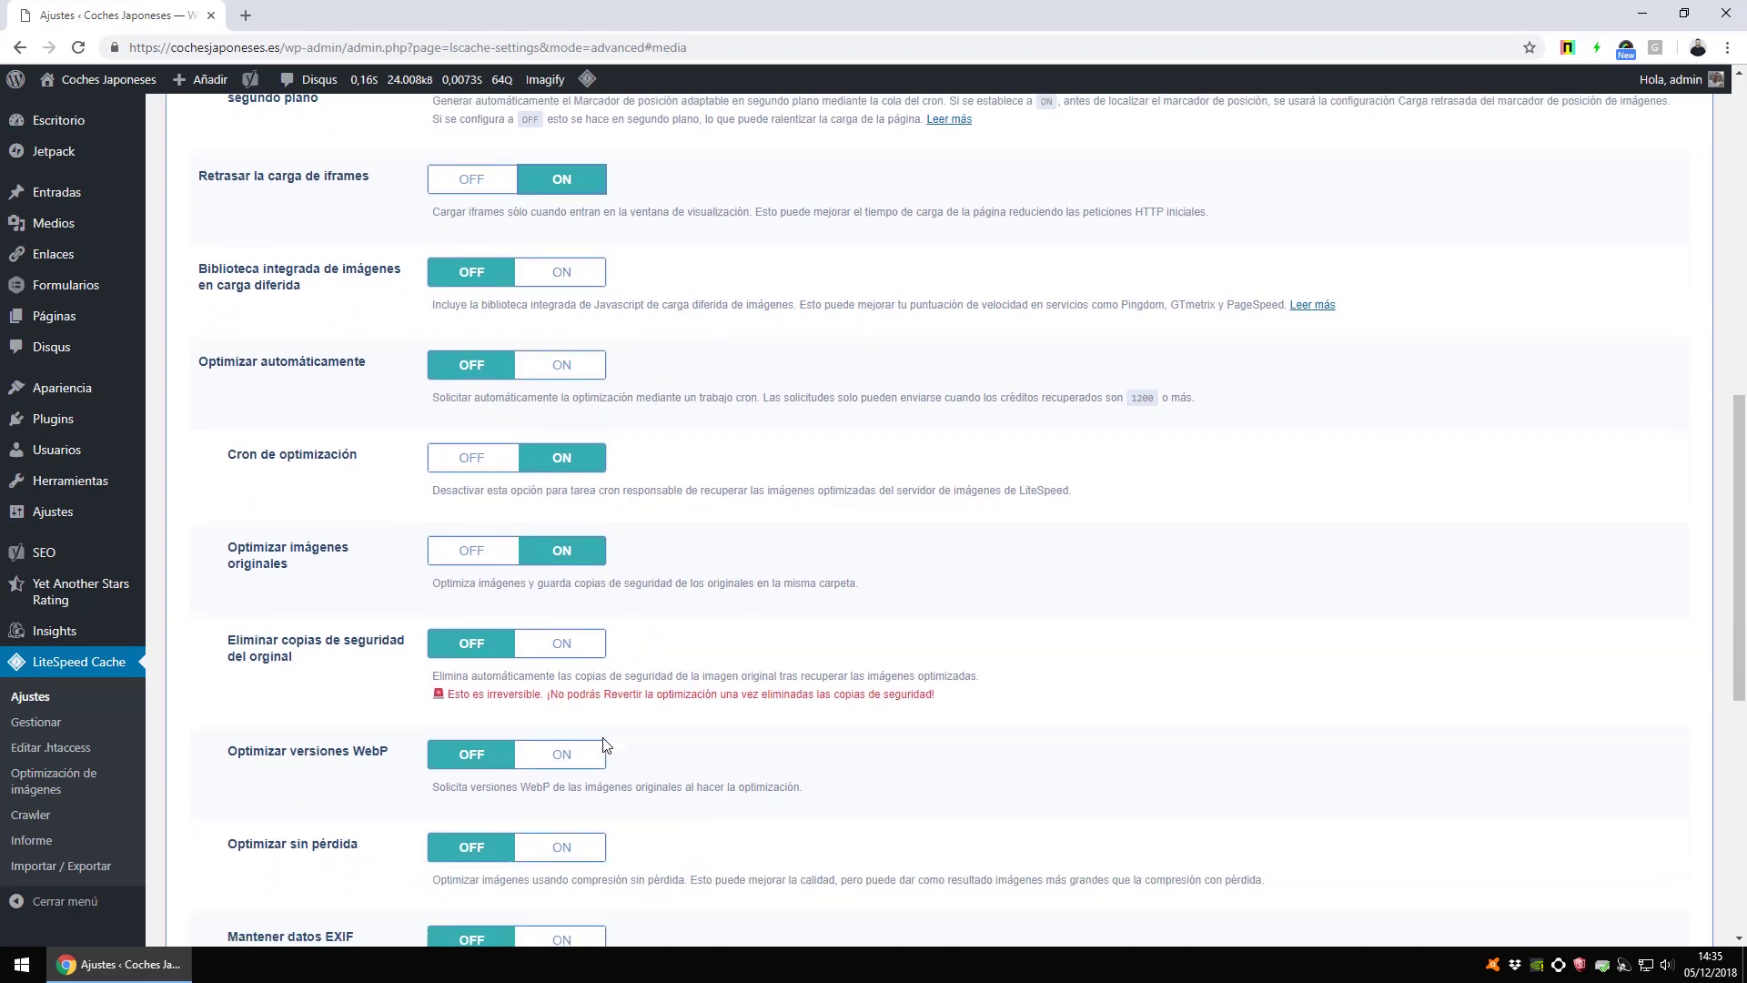
scroll(553, 640, "down", 3)
scroll(552, 640, "down", 5)
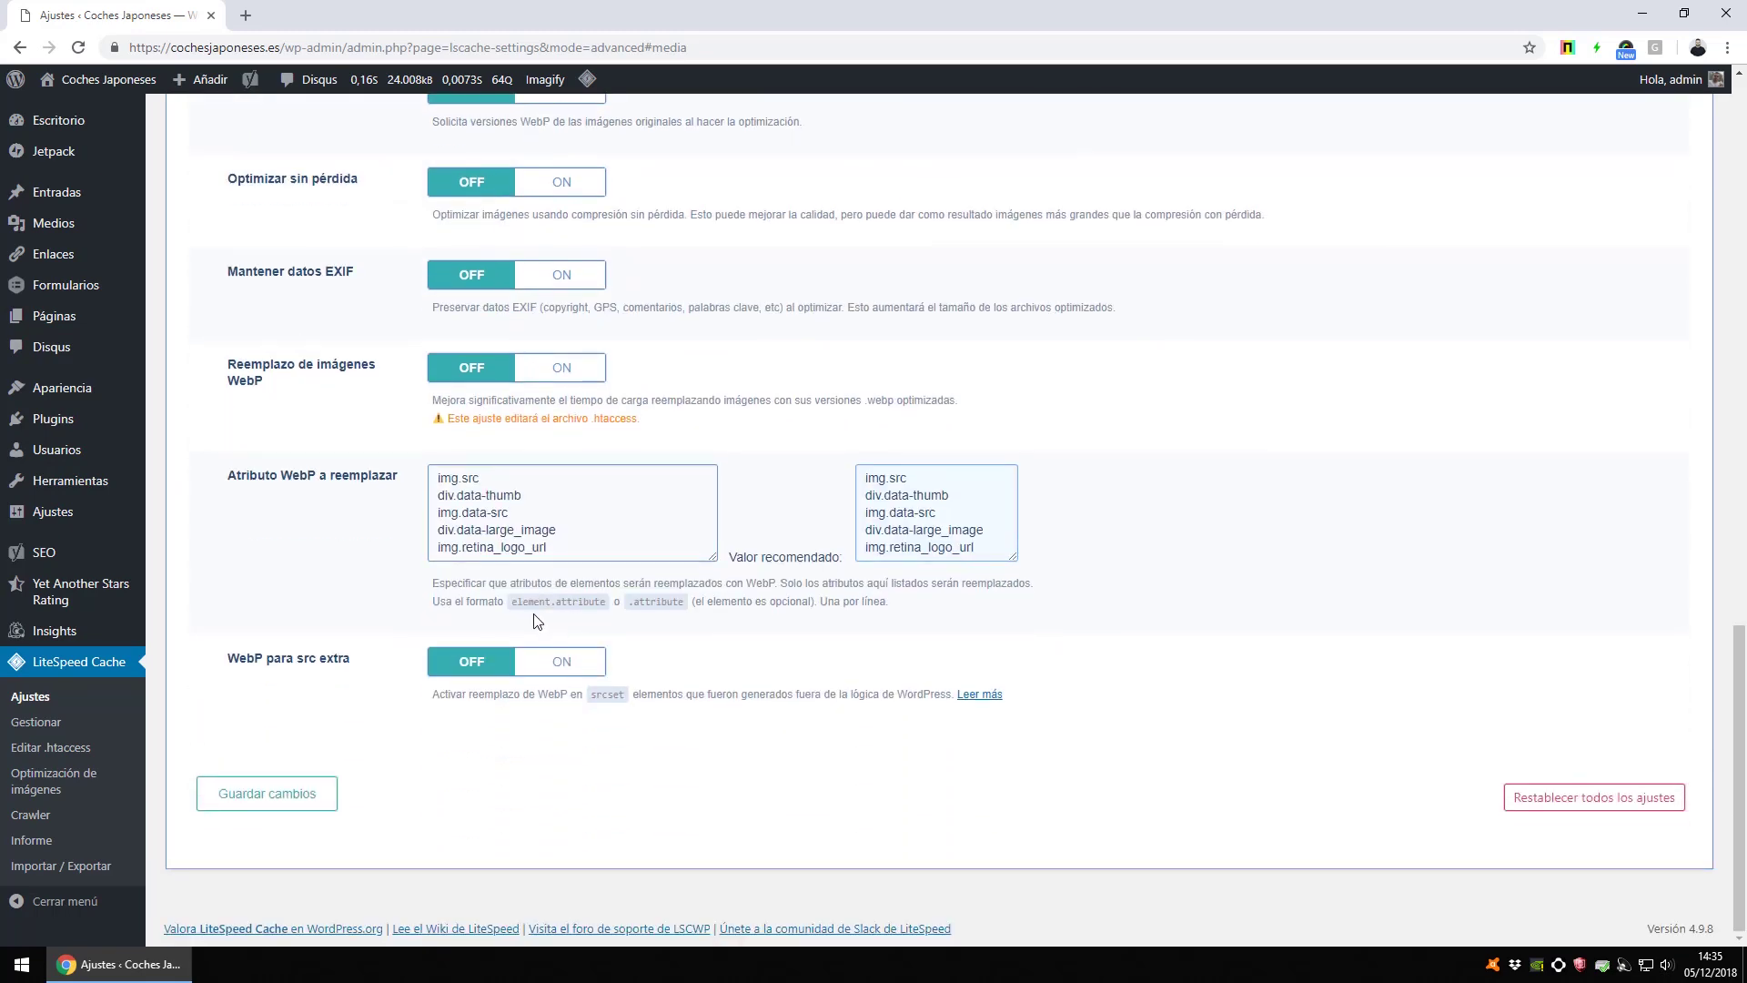
scroll(531, 605, "up", 2)
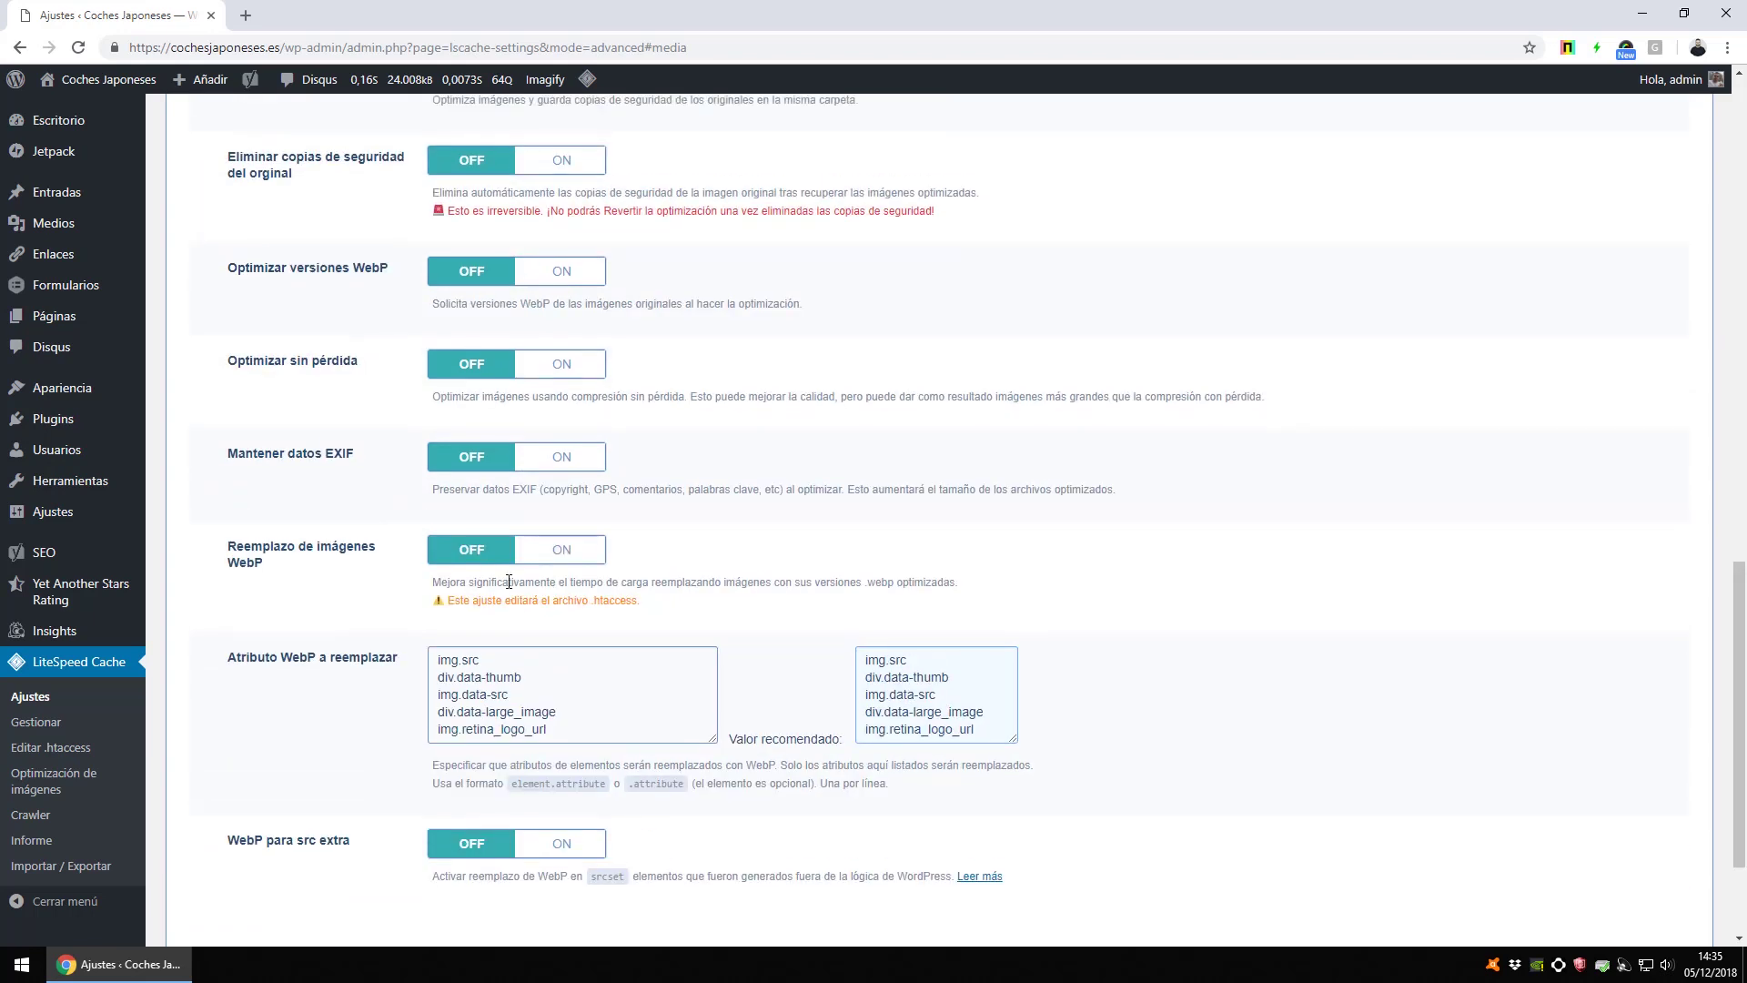
scroll(505, 578, "up", 1)
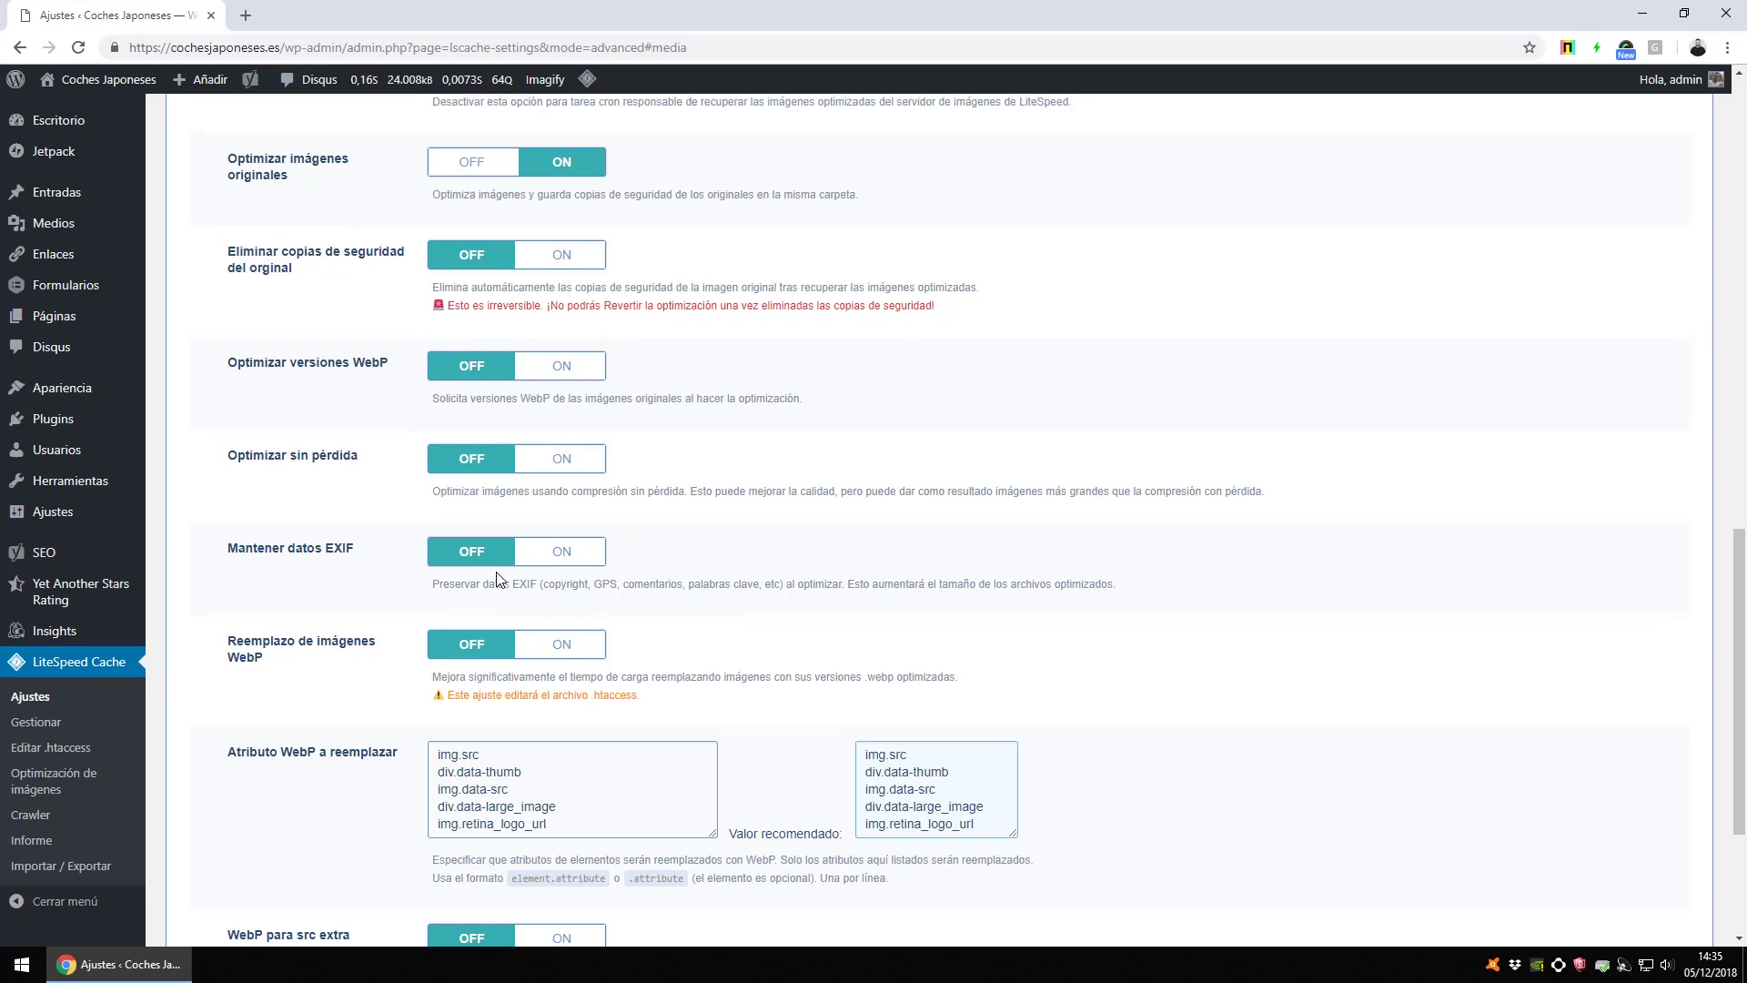
scroll(496, 577, "up", 3)
scroll(483, 570, "up", 4)
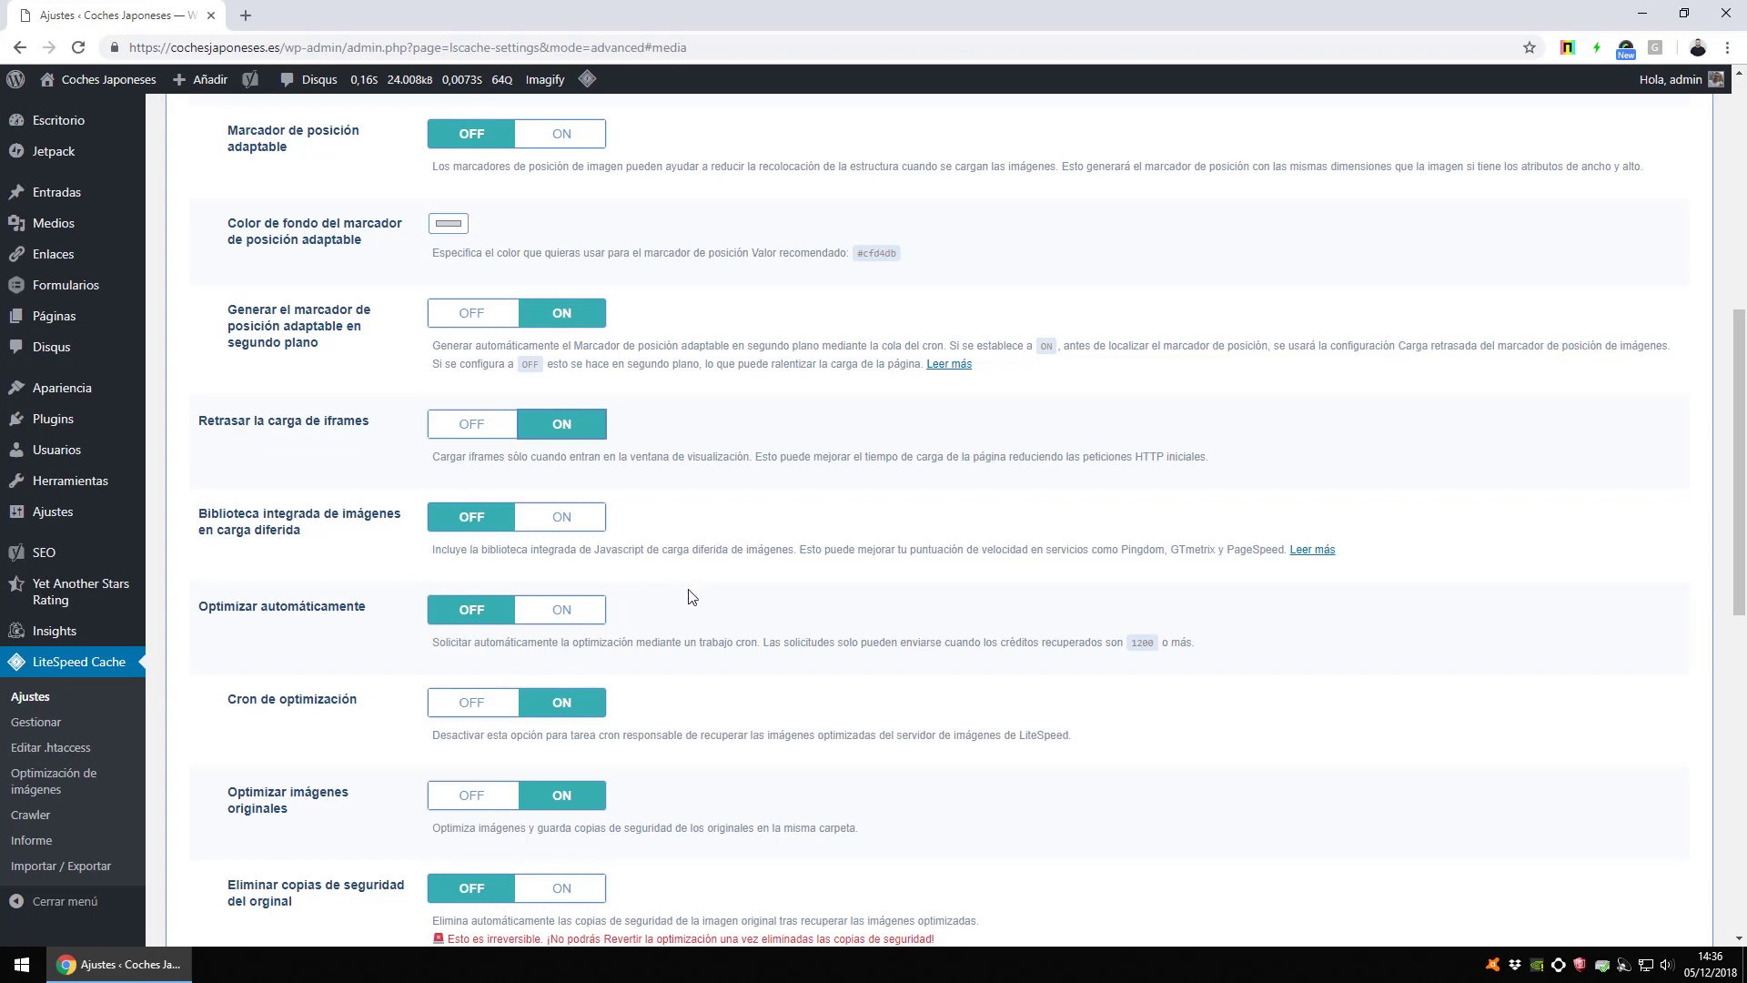
scroll(692, 600, "up", 8)
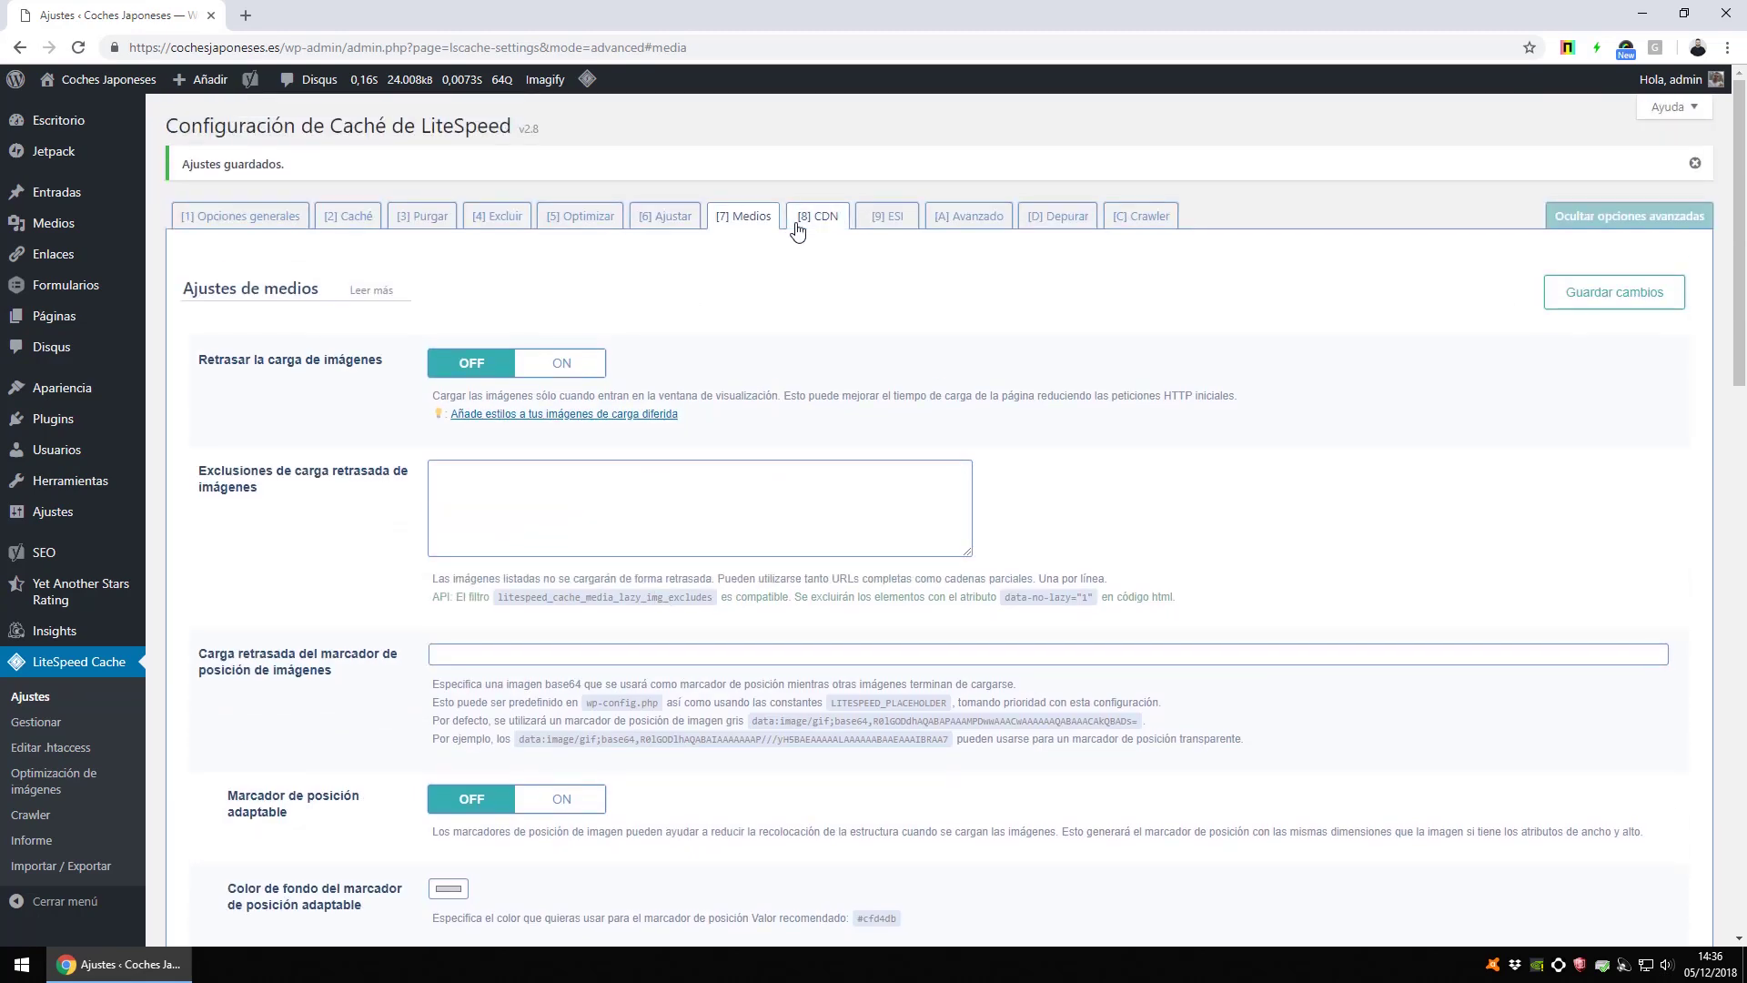
Open the CDN settings and try the Incluir imágenes, Incluir CSS and Incluir JS switches, setting each back to OFF
left_click(798, 227)
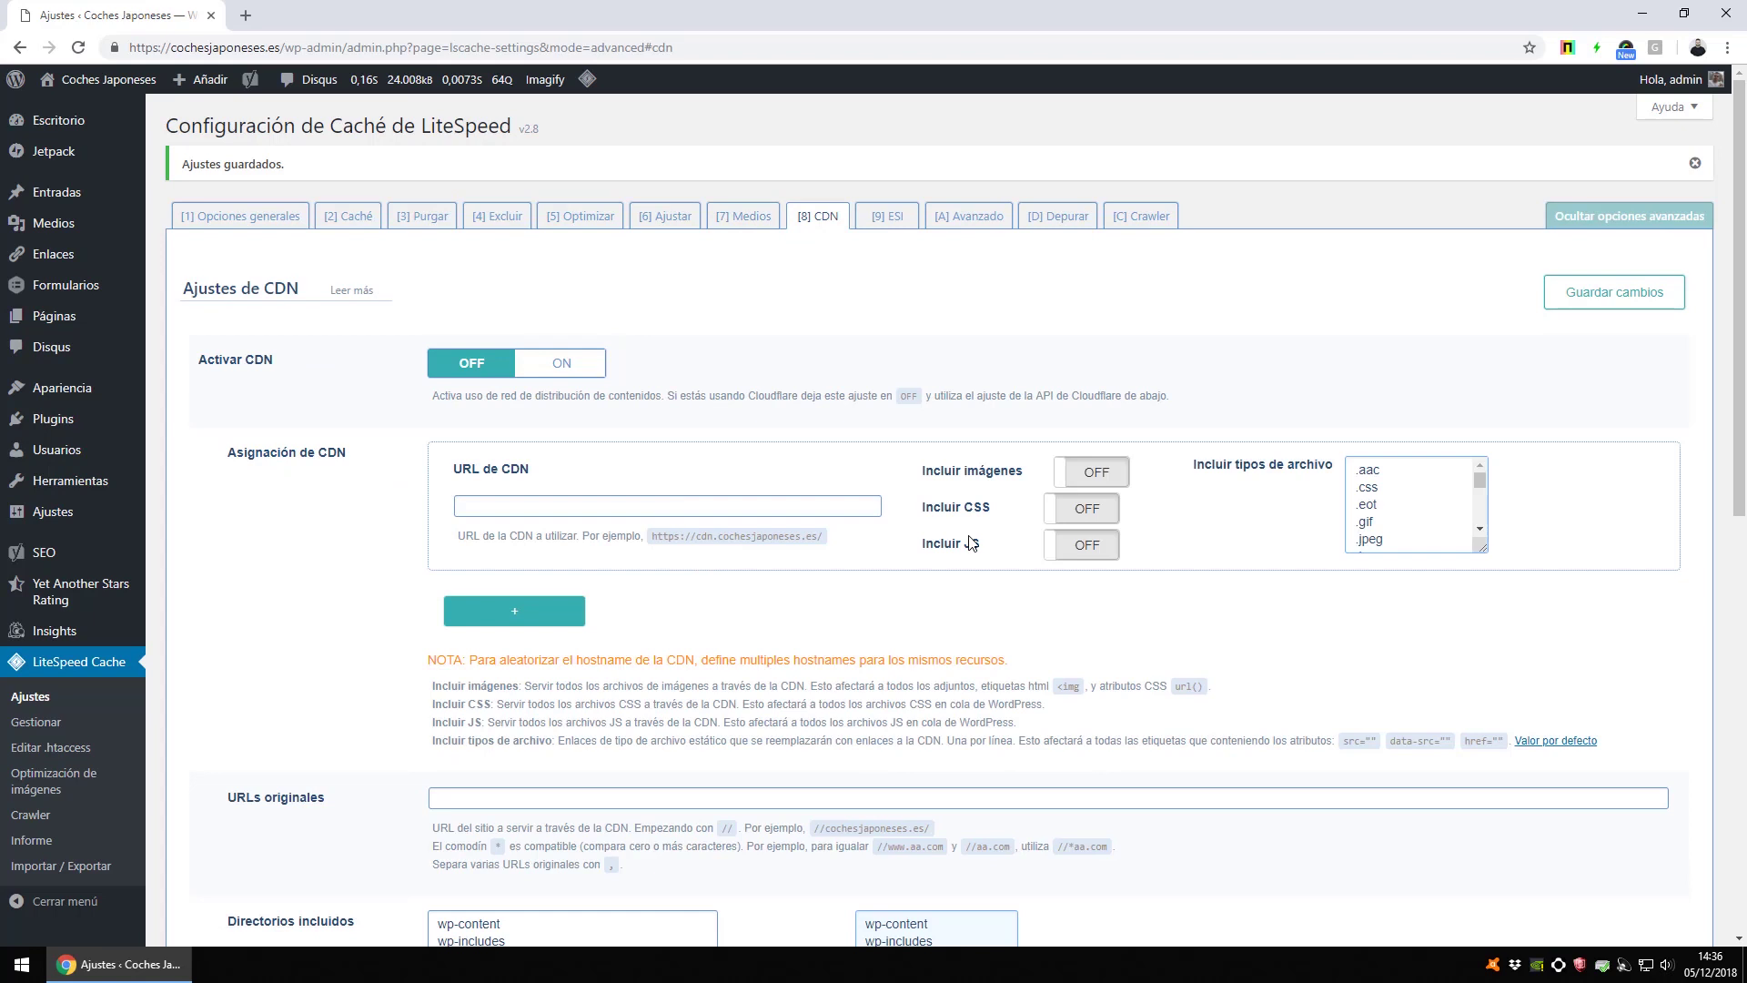
left_click(1102, 471)
left_click(1103, 472)
left_click(1089, 503)
left_click(1090, 506)
left_click(1093, 546)
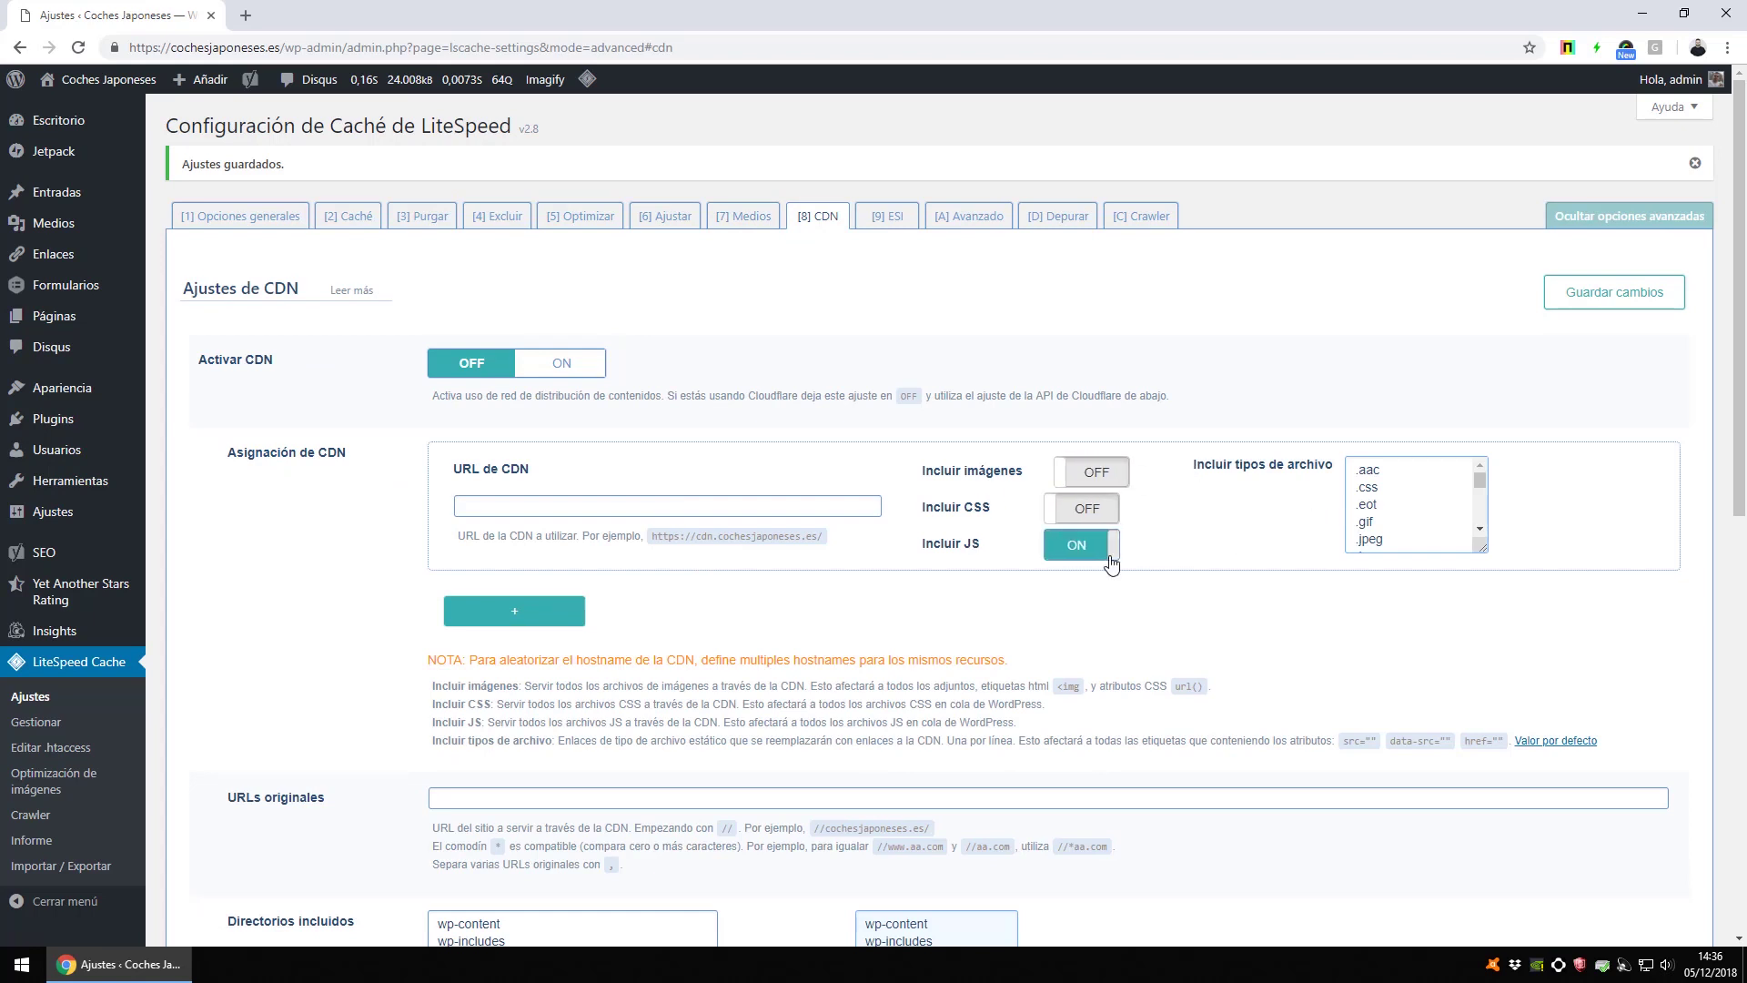
left_click(1112, 564)
scroll(1366, 506, "down", 5)
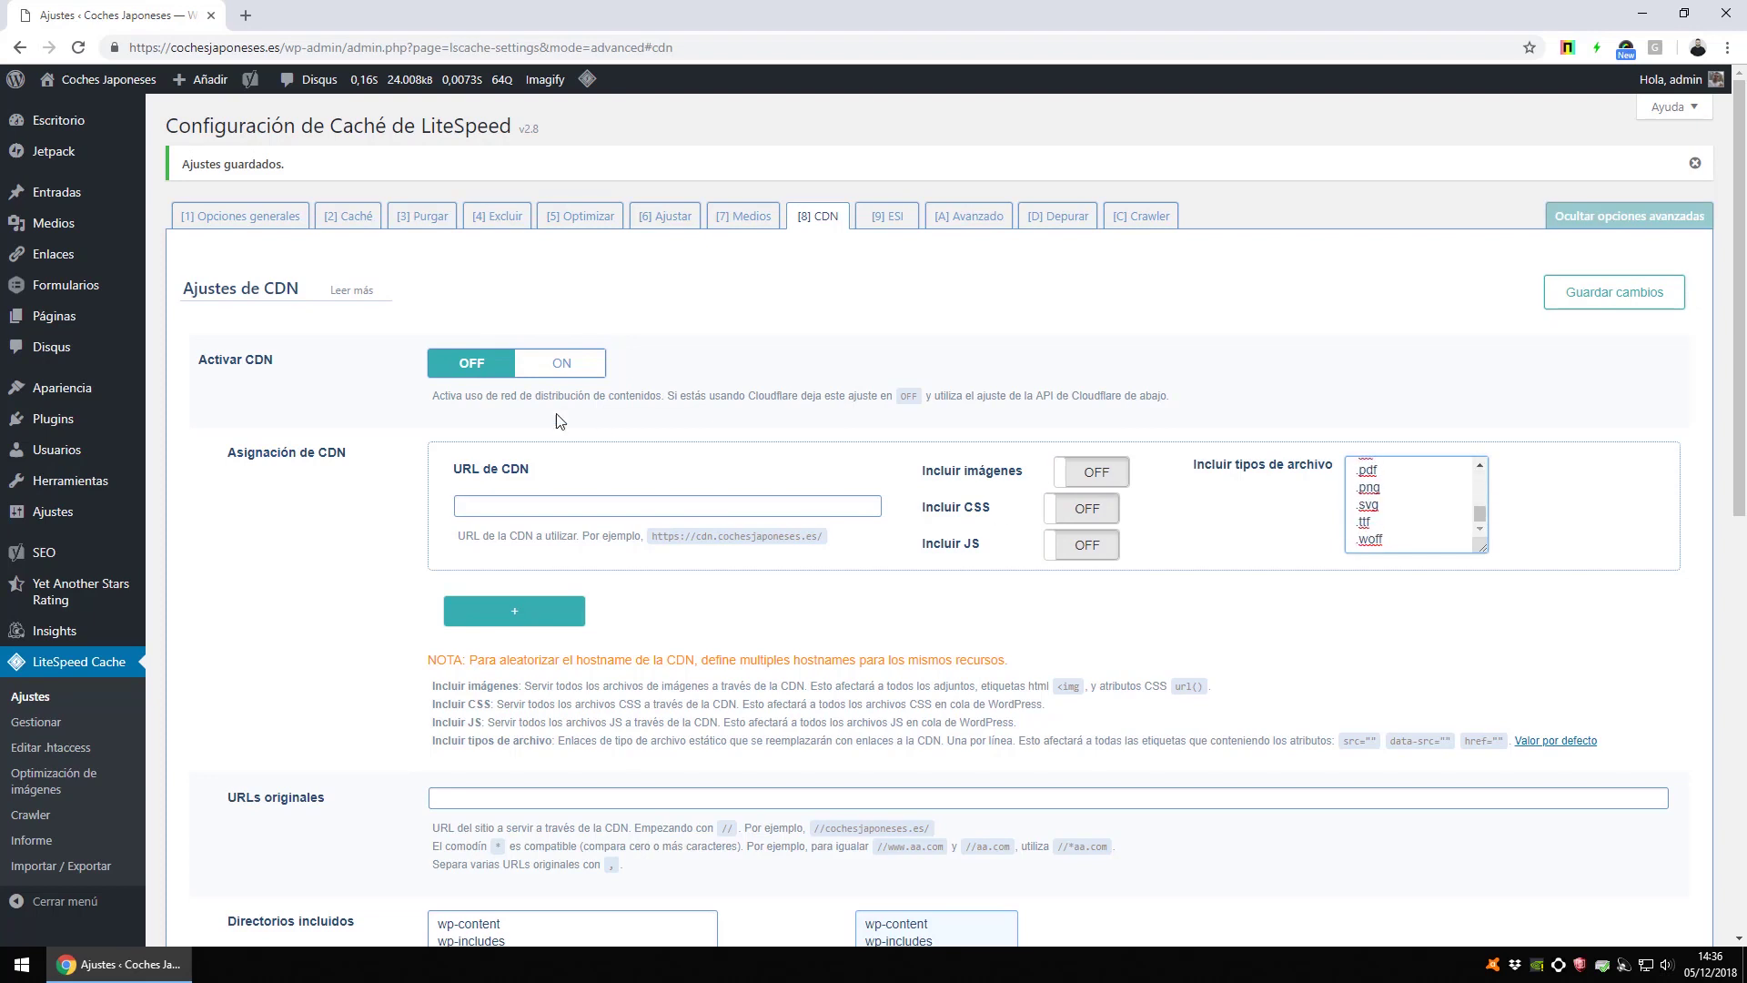
Add a second CDN mapping entry and remove it again
left_click(523, 611)
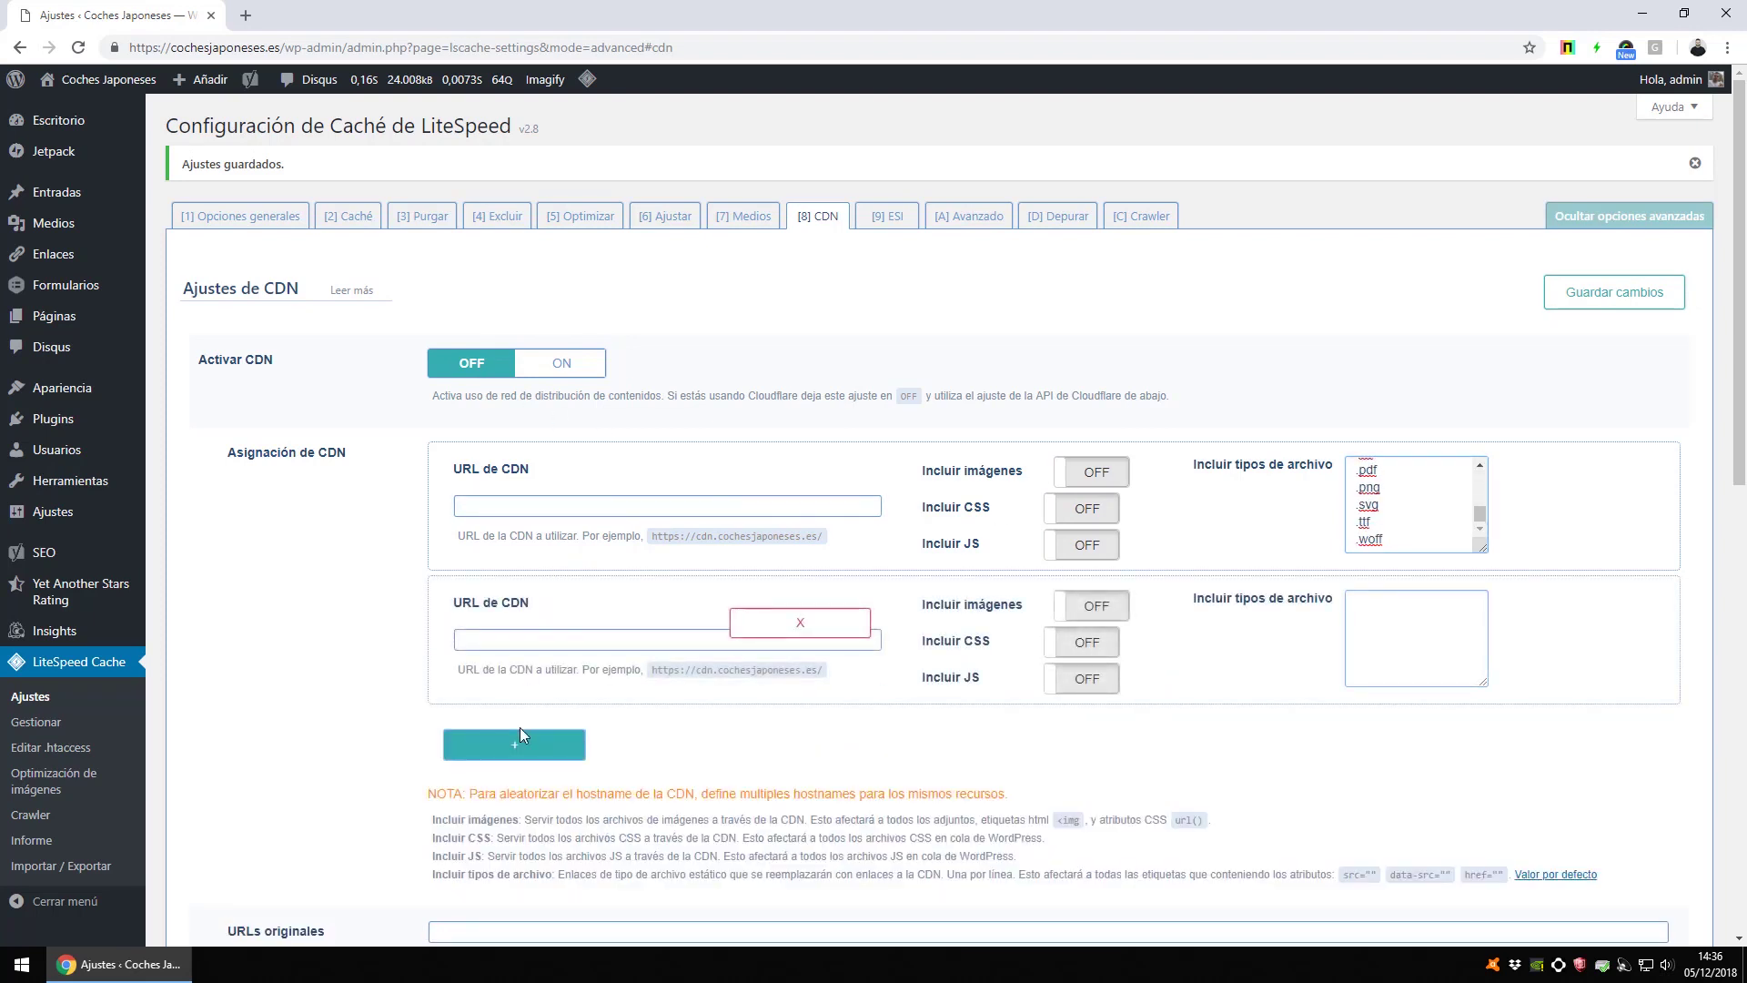
left_click(800, 623)
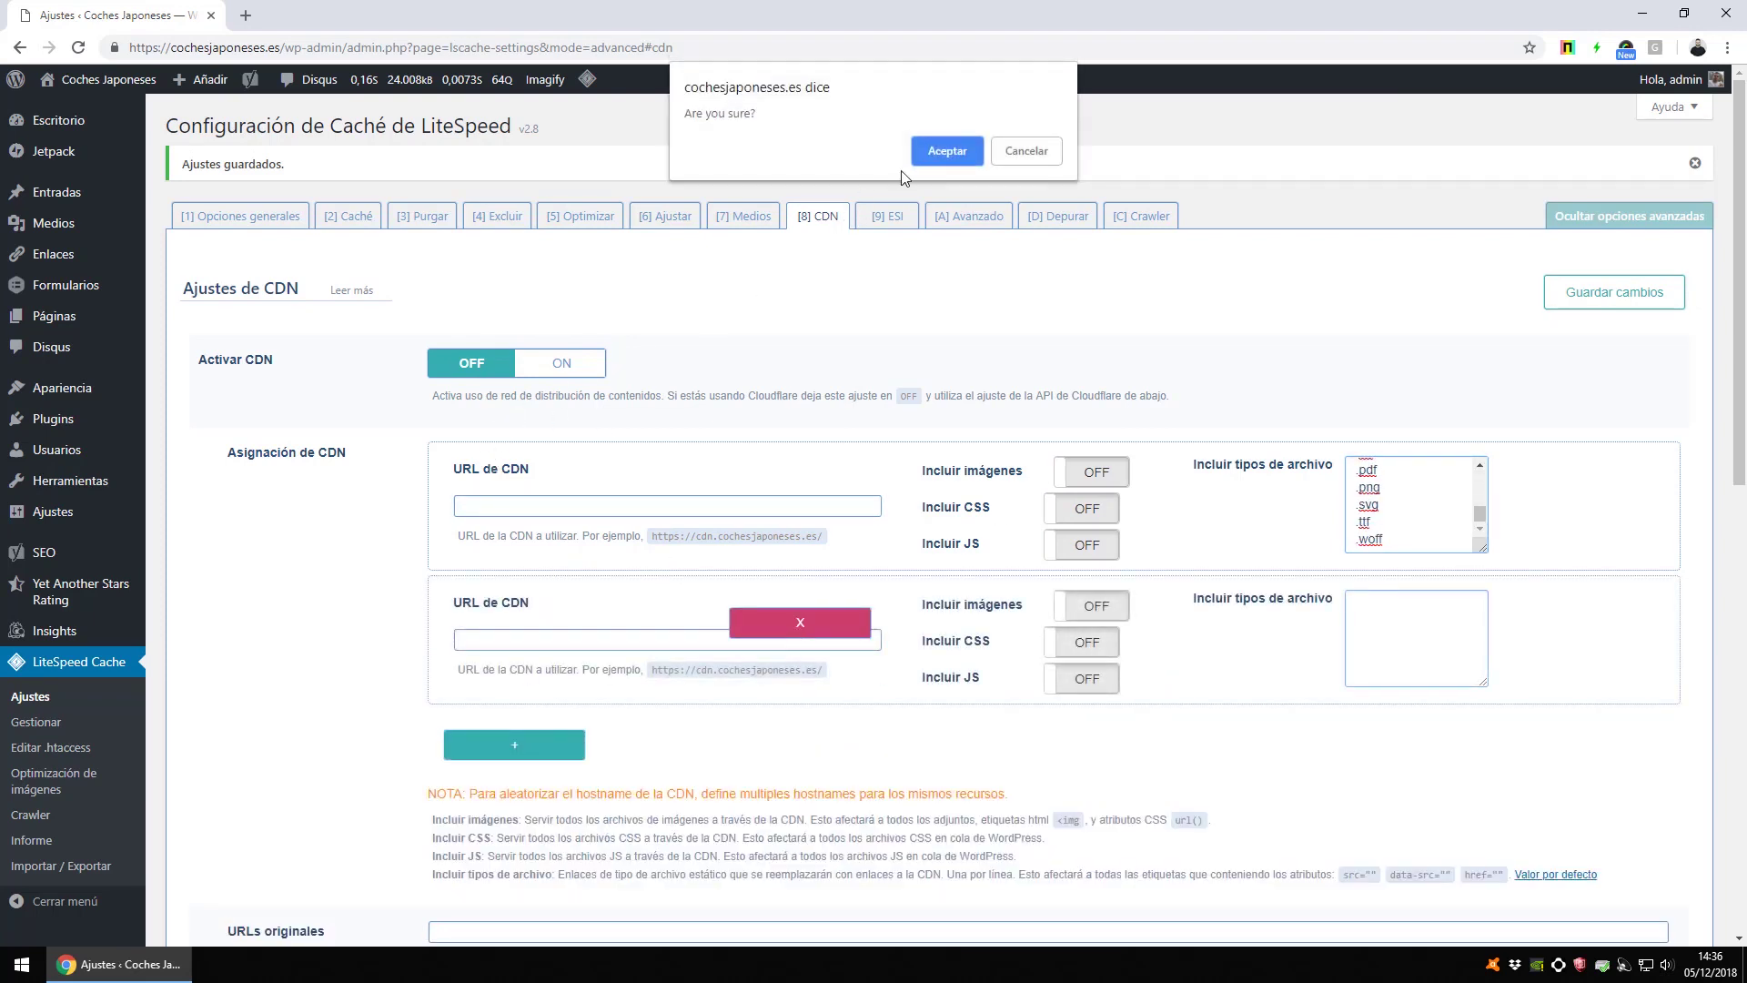
left_click(937, 155)
Set Cargar JQuery remotamente to Google and save the CDN settings
scroll(526, 294, "down", 6)
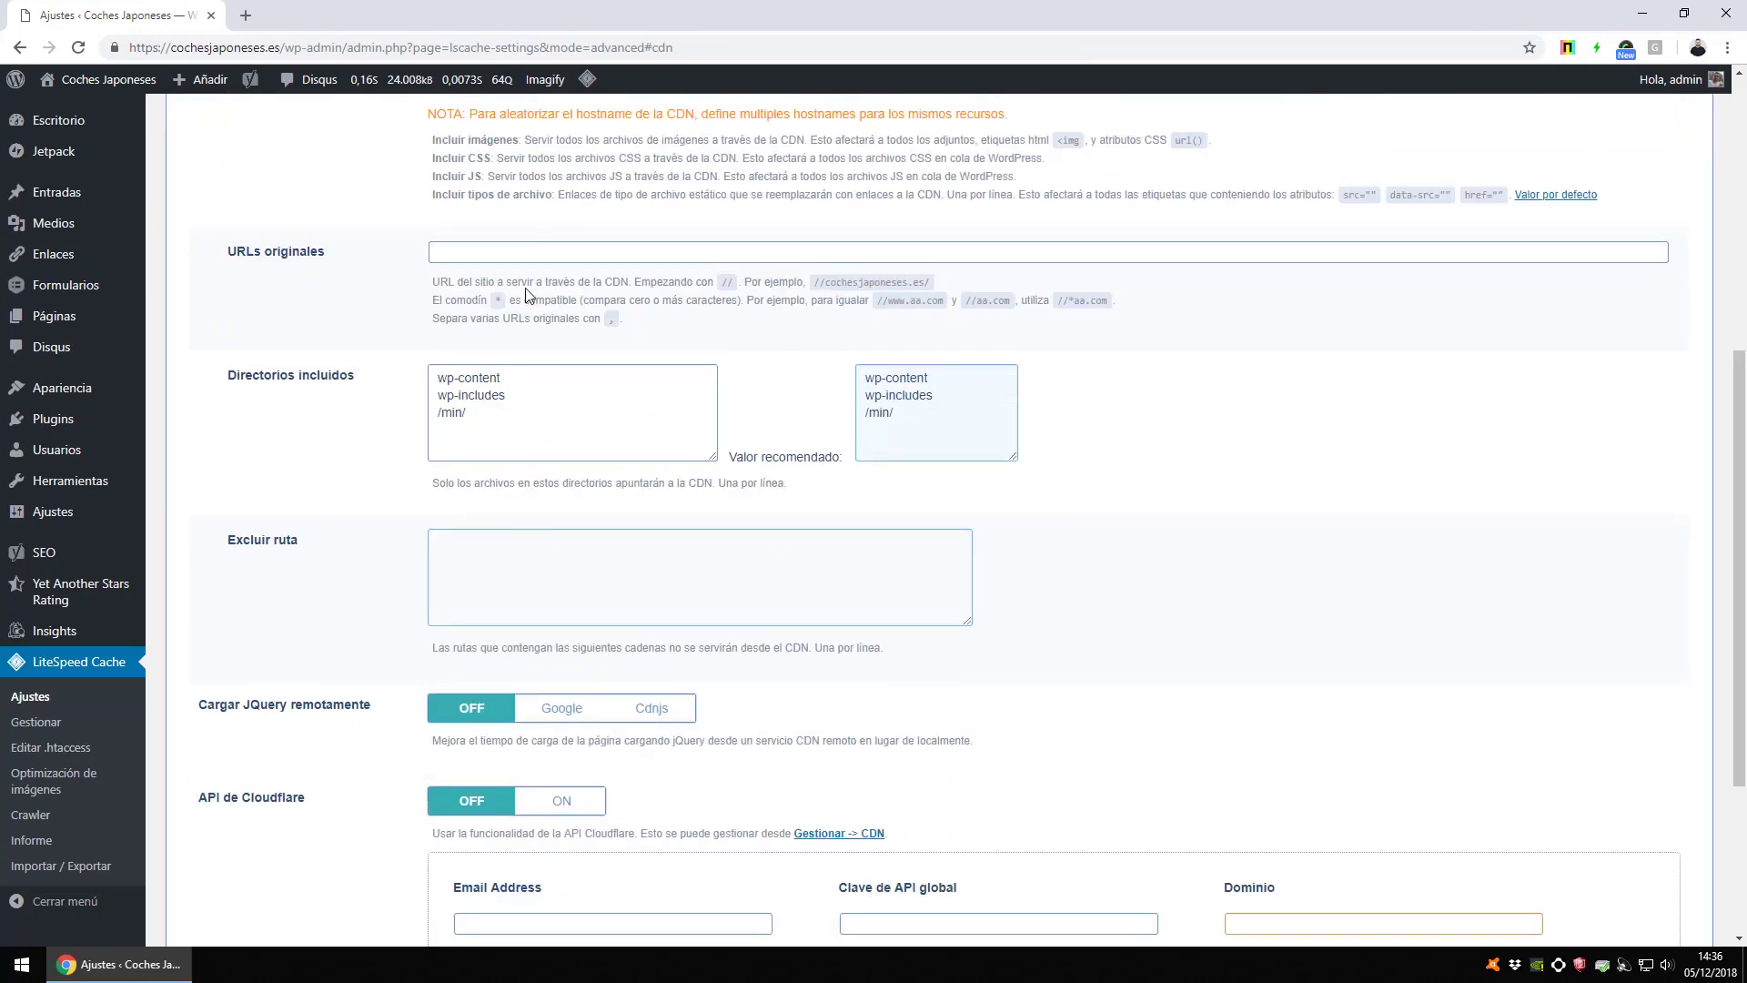
left_click(519, 254)
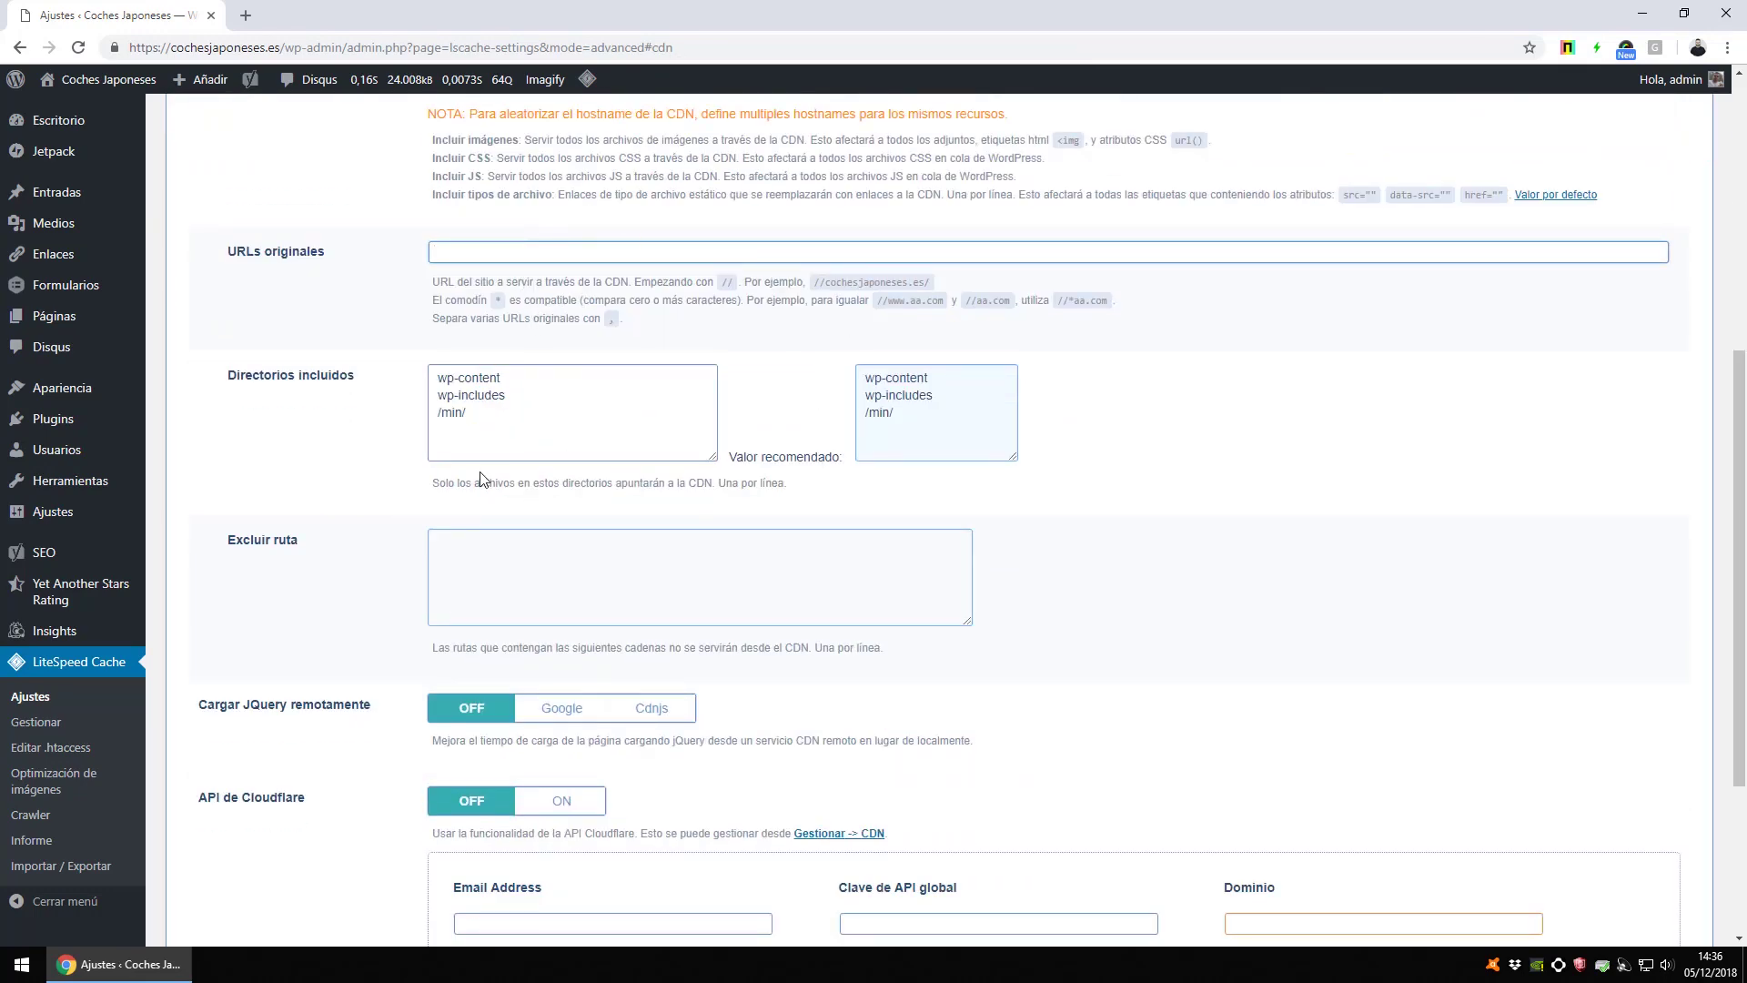
scroll(552, 575, "down", 3)
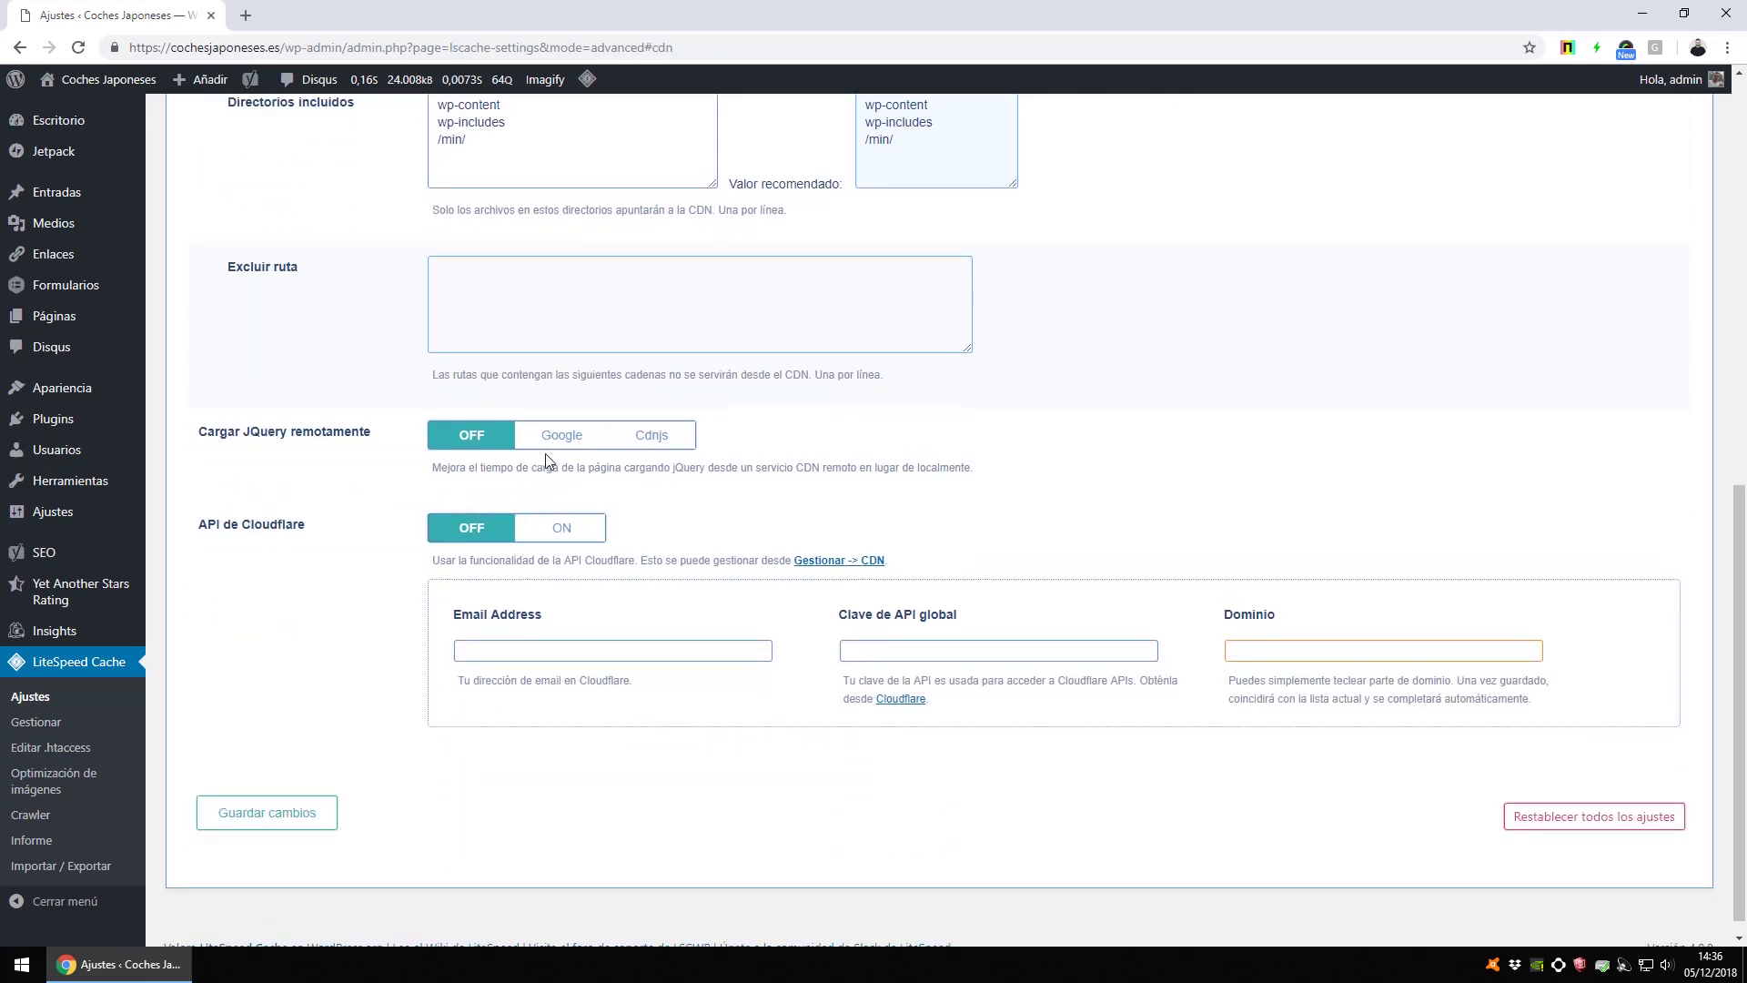
left_click(561, 435)
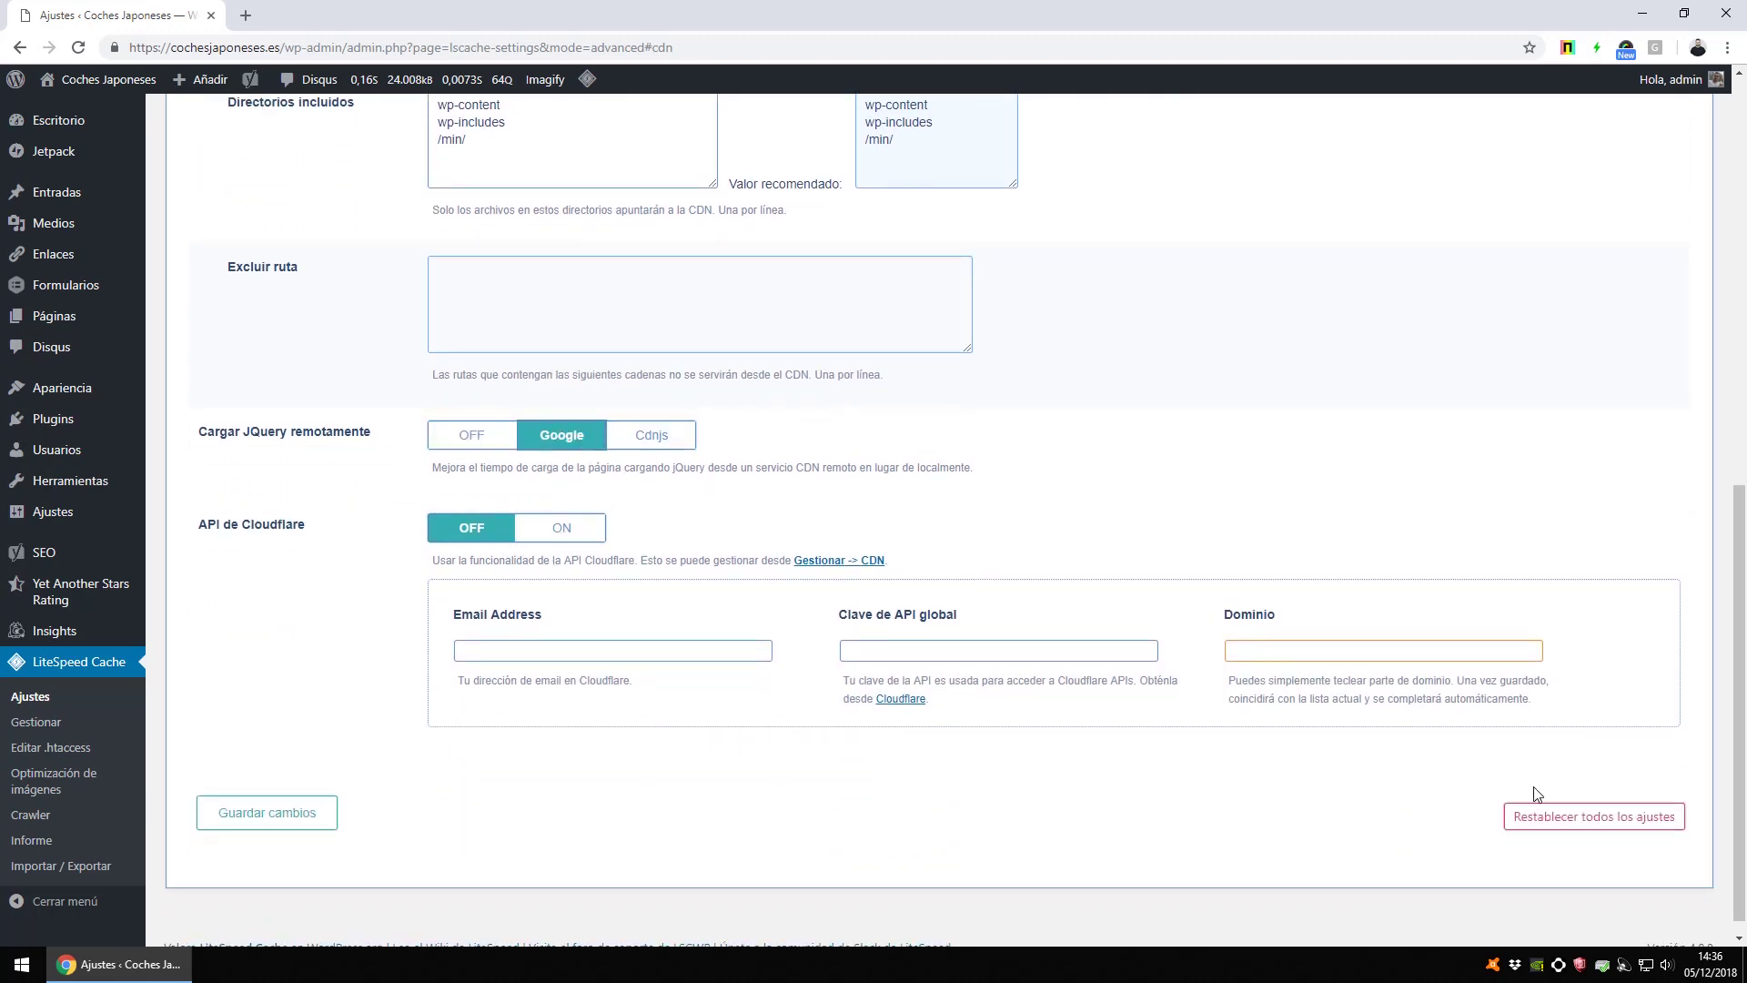
left_click(257, 808)
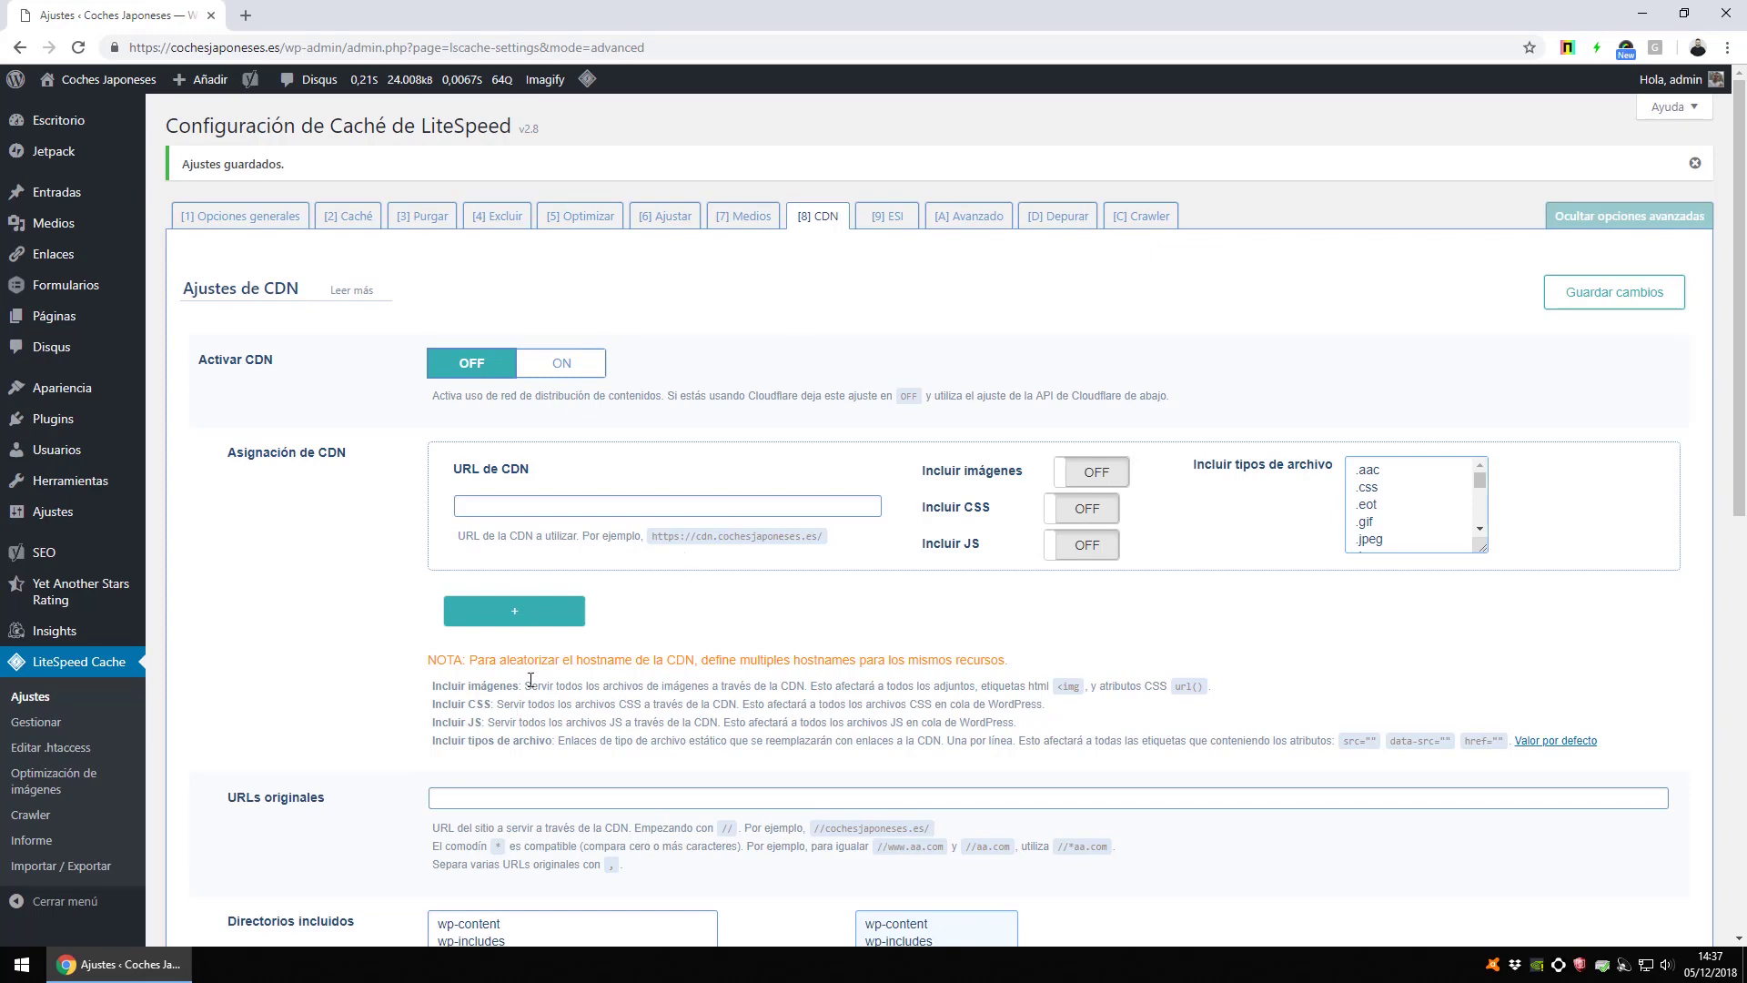
Turn on API de Cloudflare in the CDN settings, without filling in its account and domain fields
scroll(565, 715, "down", 9)
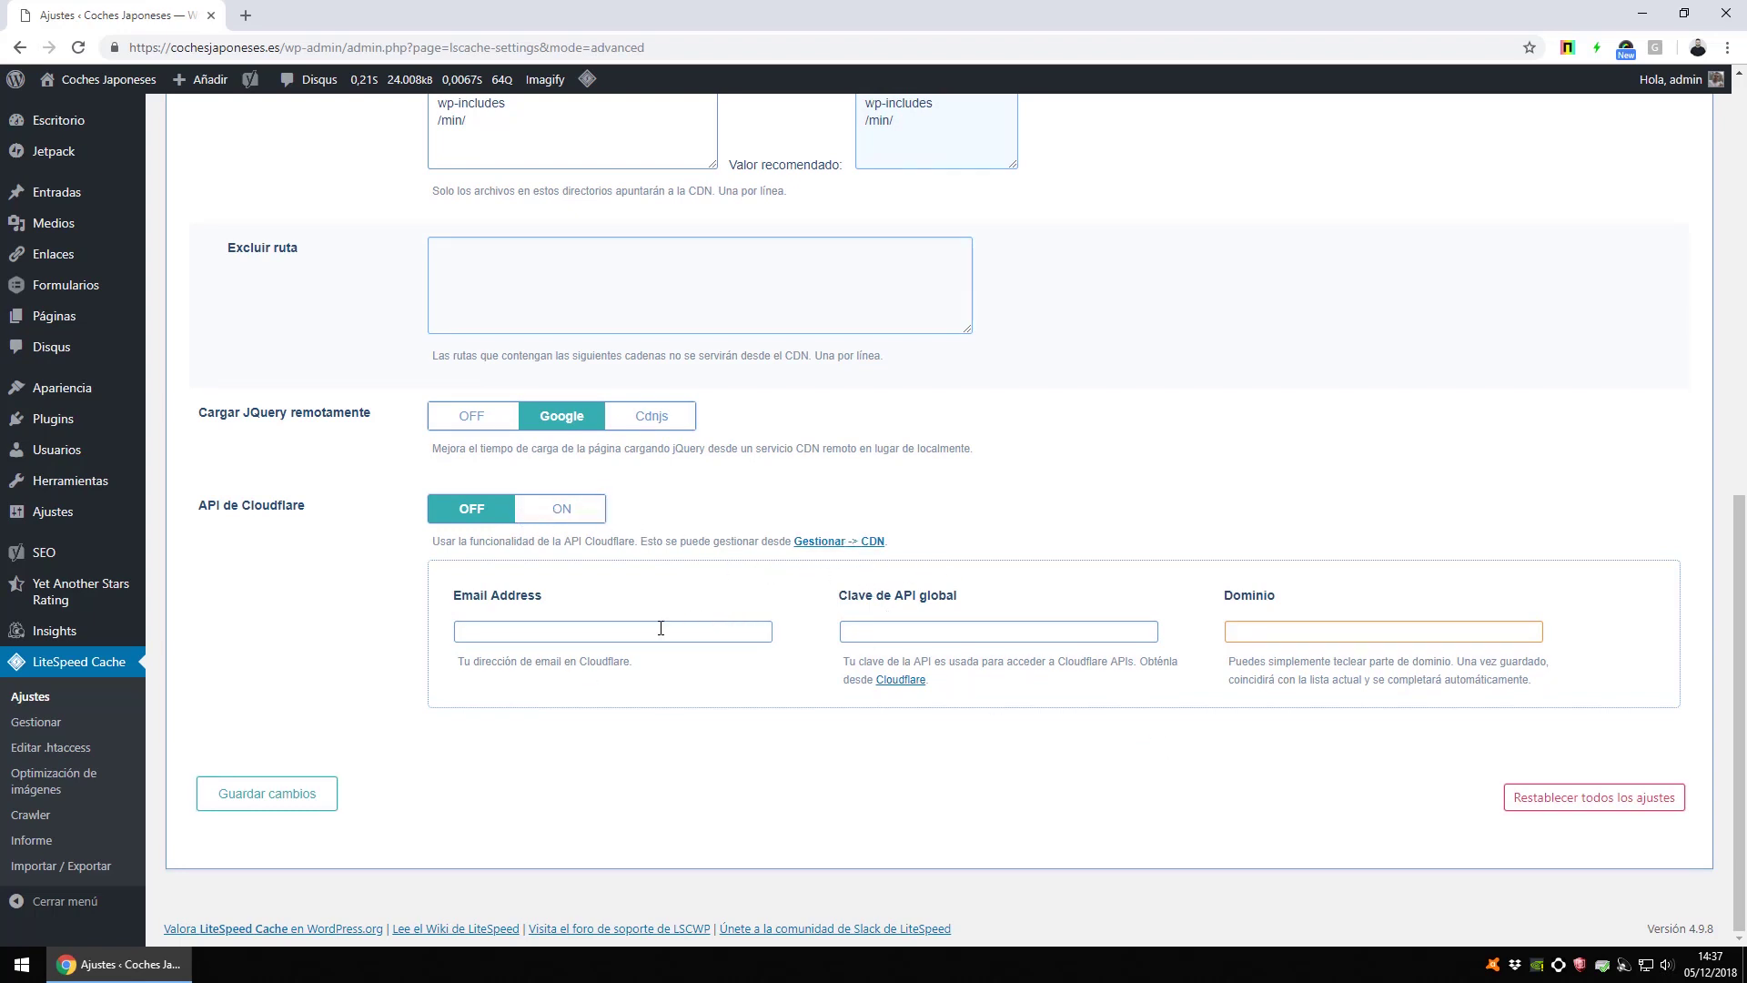
left_click(570, 517)
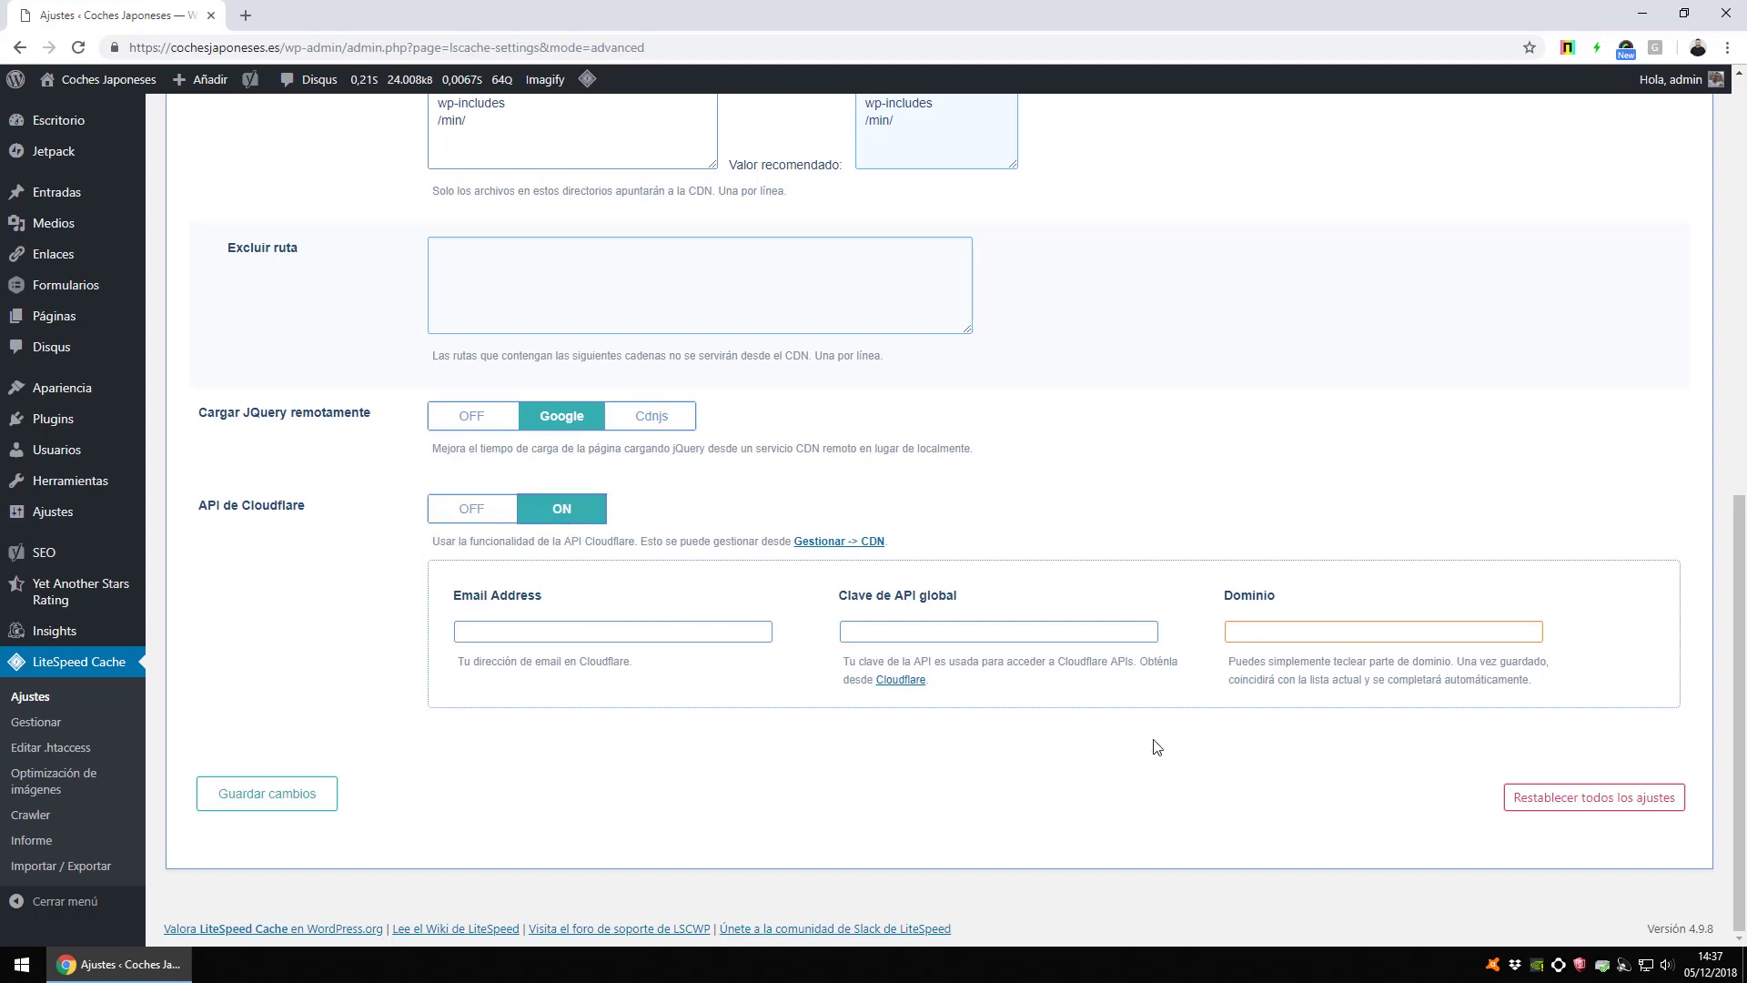
left_click(470, 514)
left_click(1306, 619)
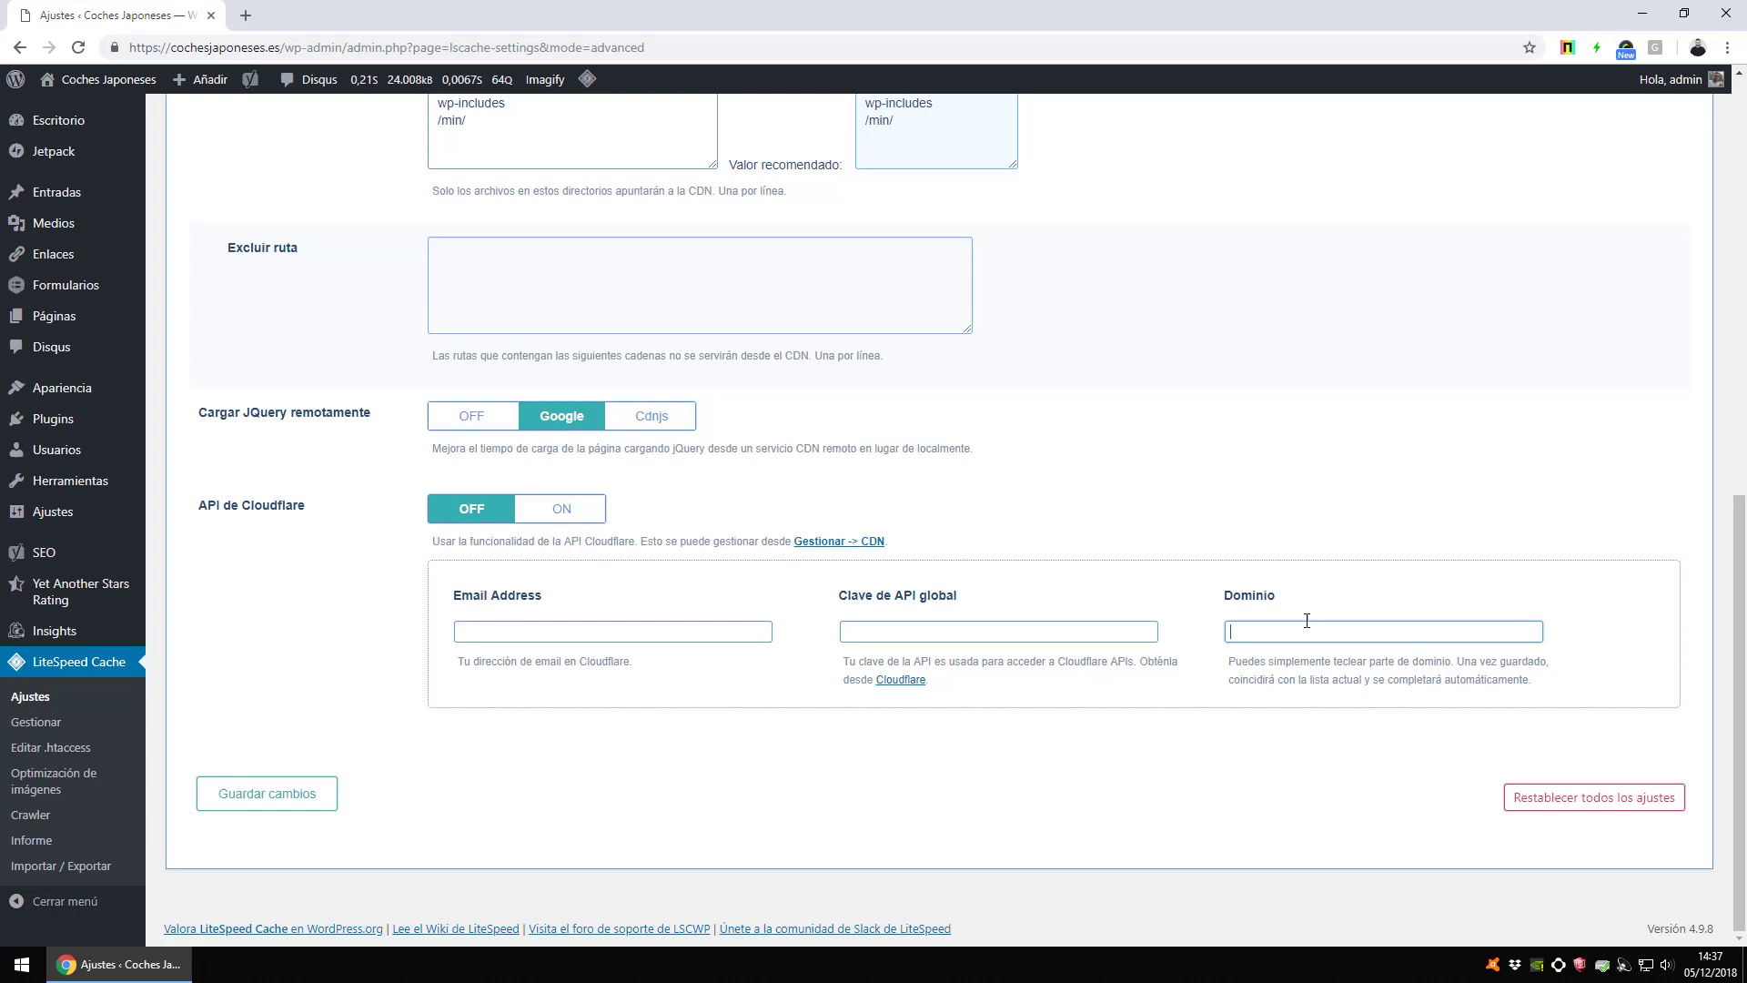
left_click(578, 524)
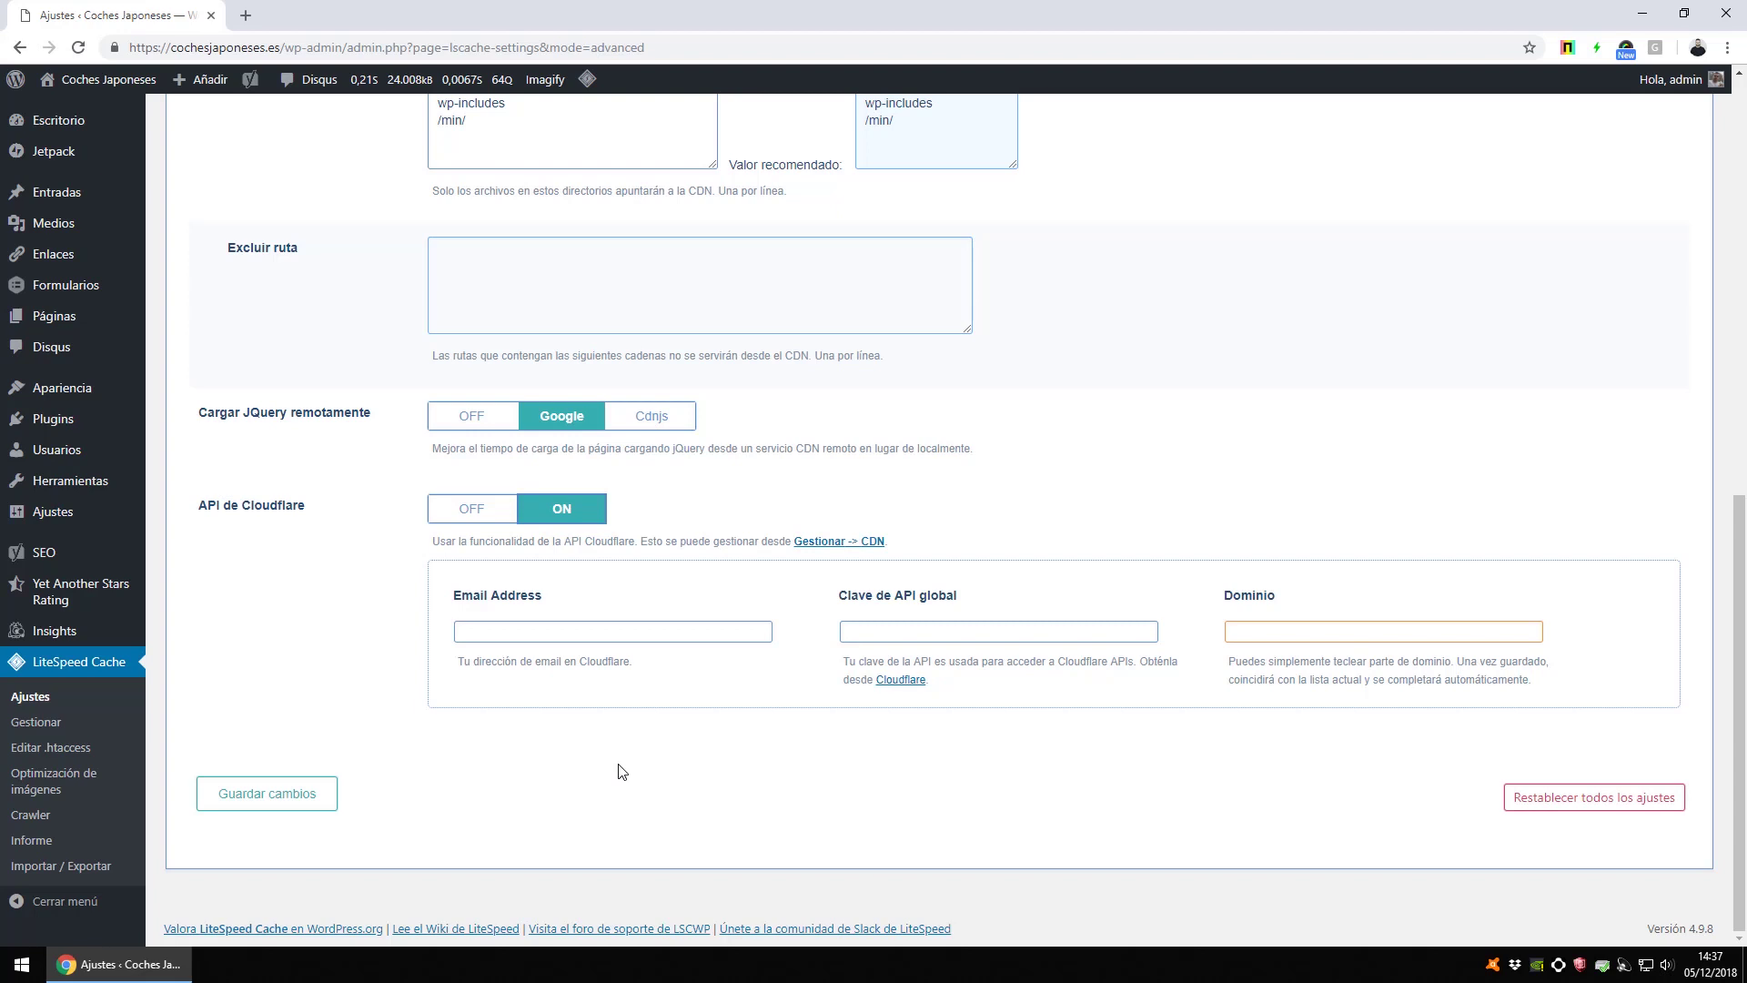
key("Return")
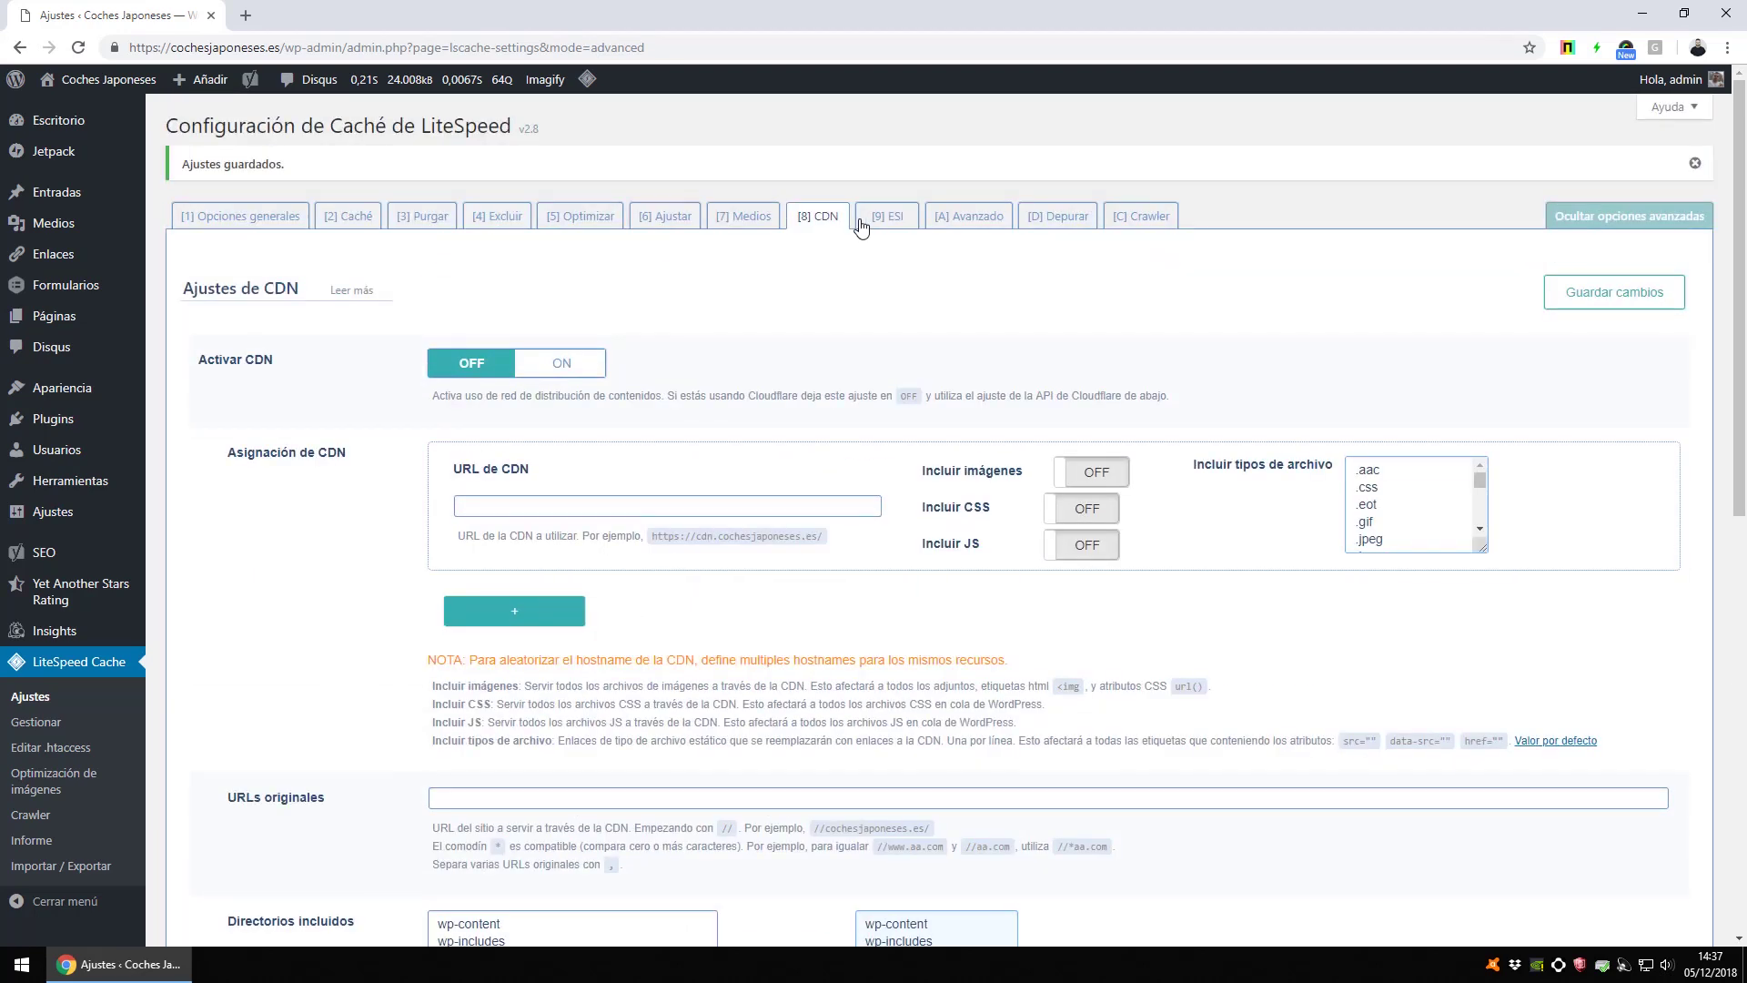
Open the ESI settings and read the introductory note on converting shortcodes into ESI blocks
left_click(885, 219)
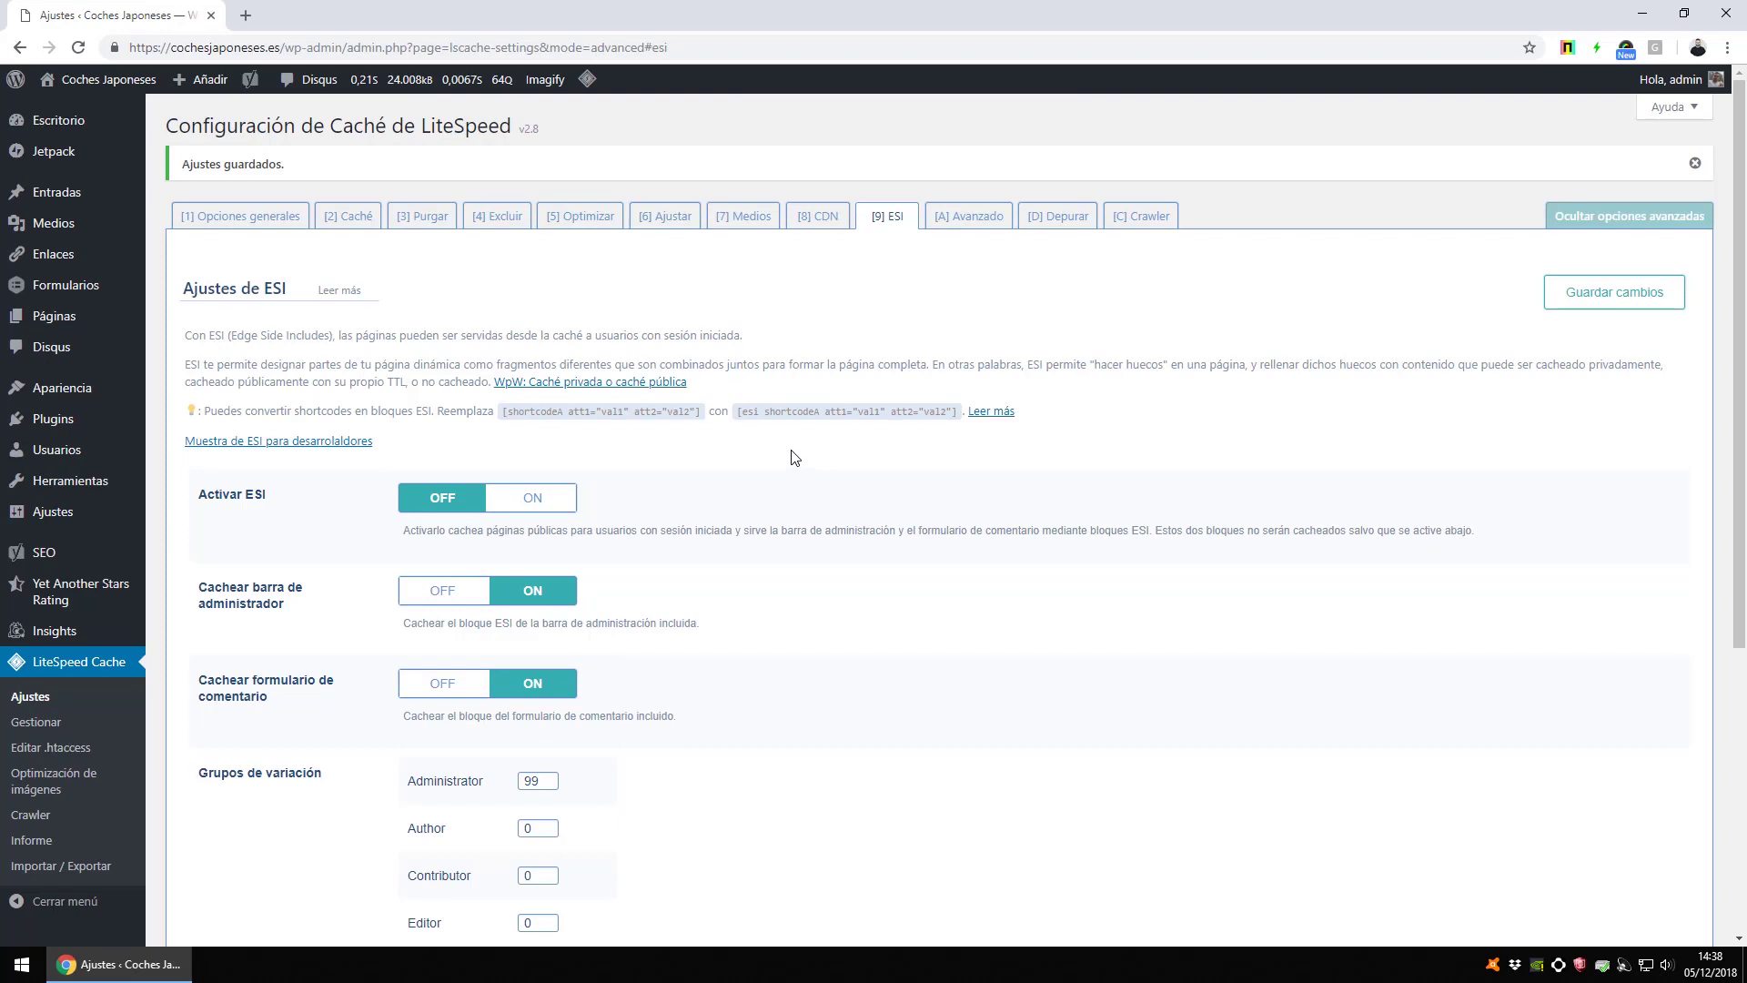
left_click_drag(504, 415, 187, 412)
left_click(937, 409)
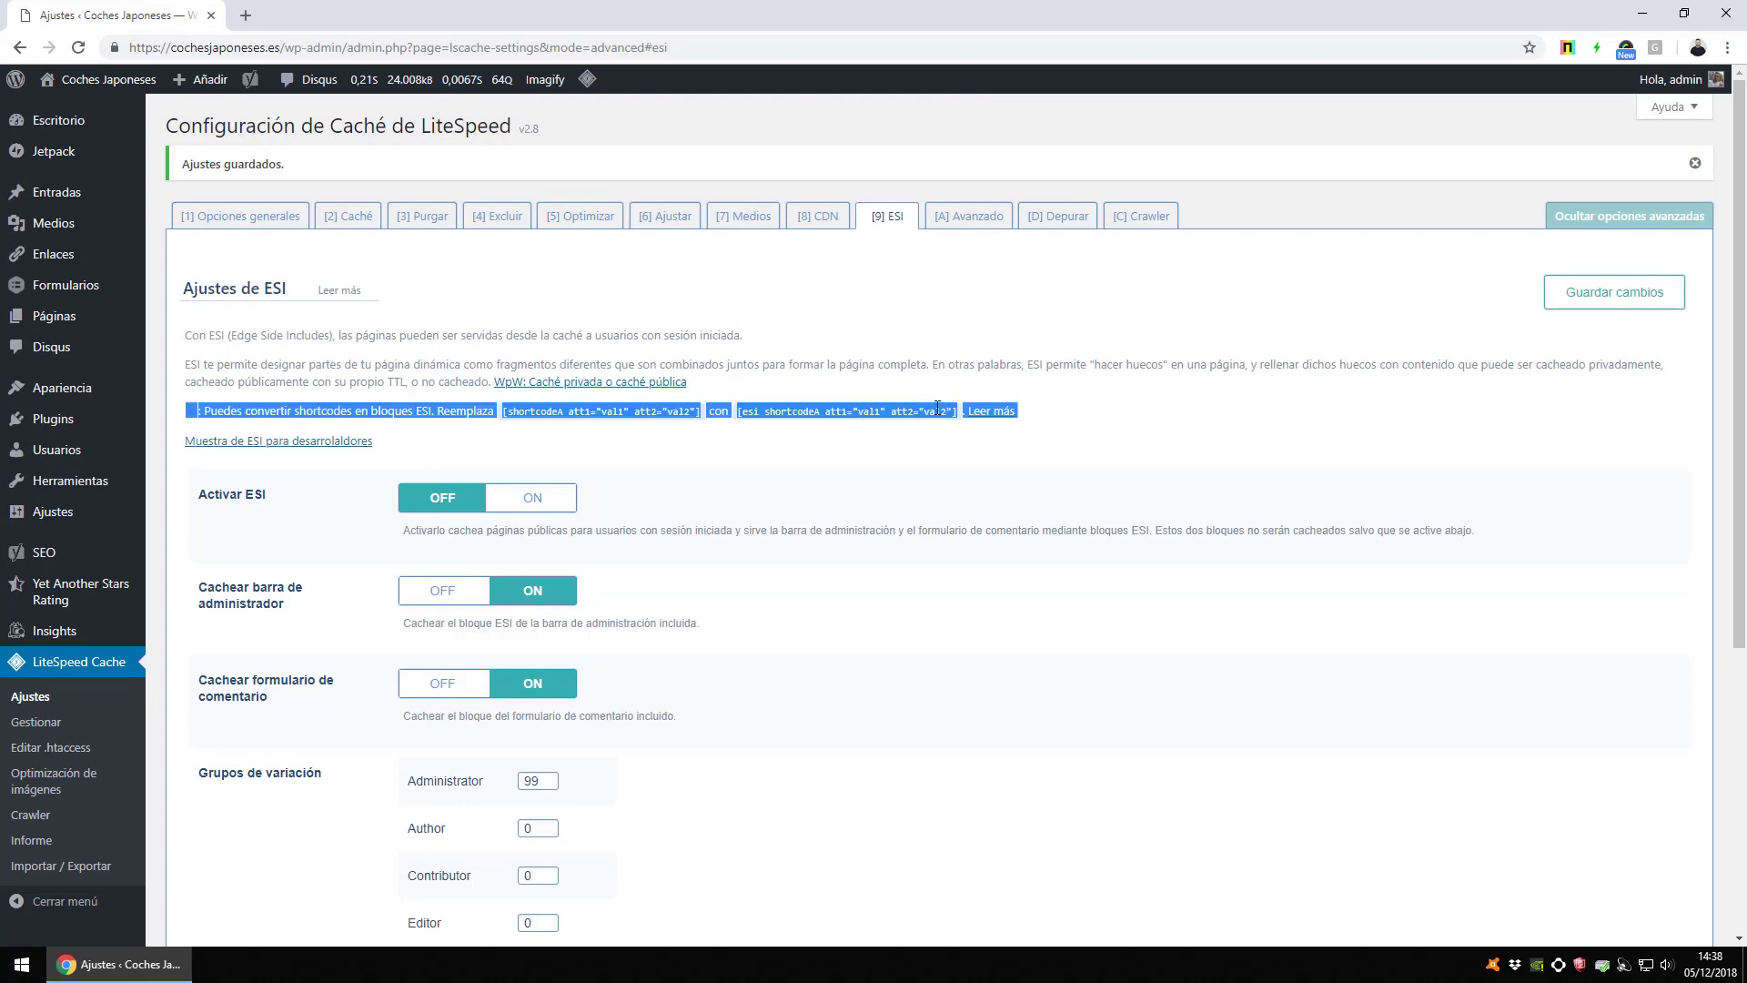
left_click(788, 521)
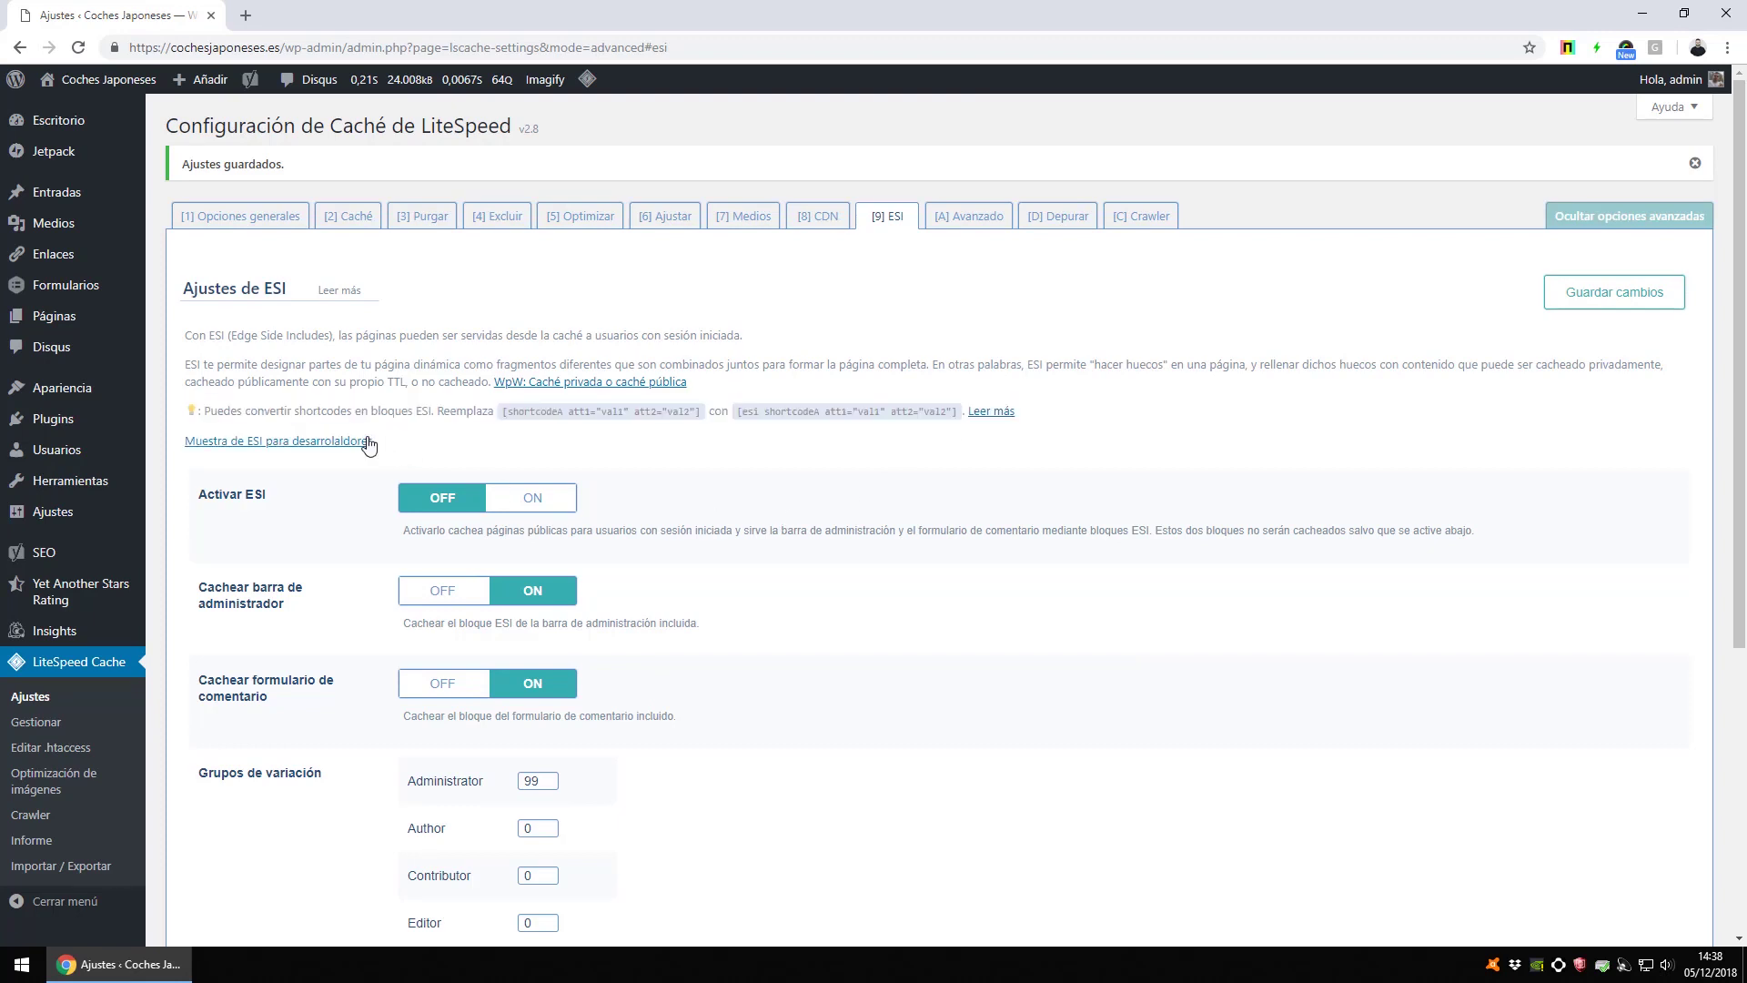
Check the Muestra de ESI para desarrolladores link in a separate browser tab, and close that tab again
middle_click(362, 452)
left_click(314, 18)
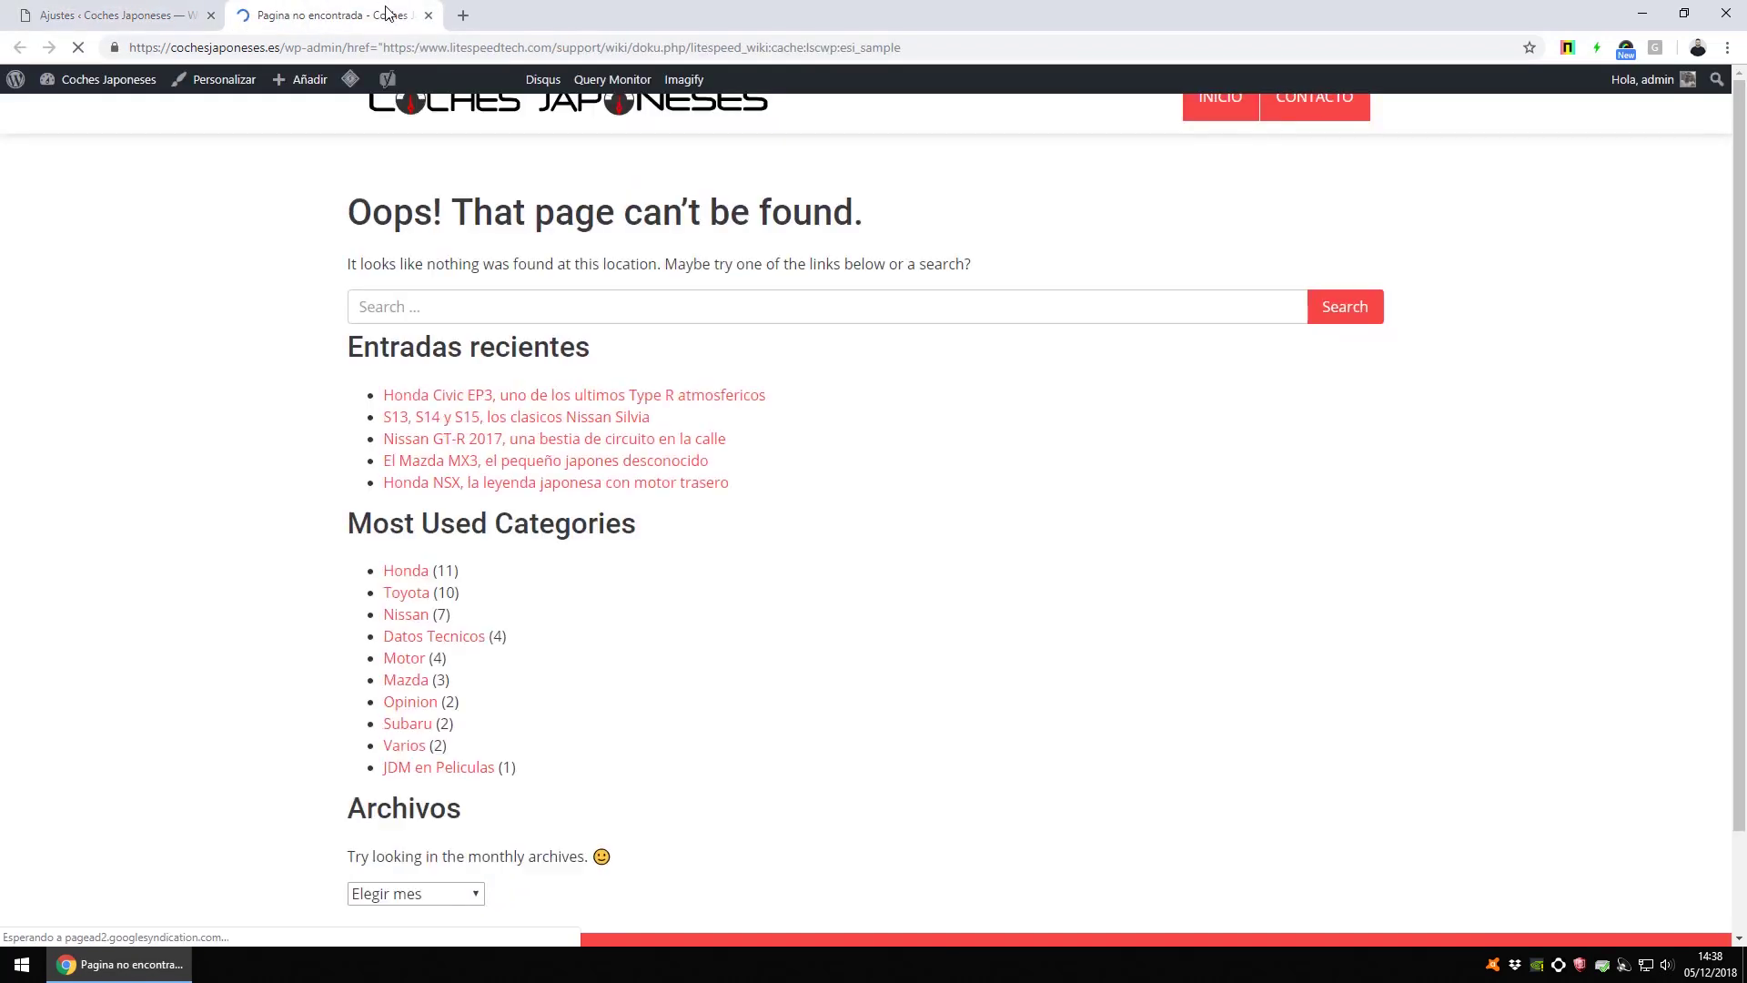
left_click(429, 15)
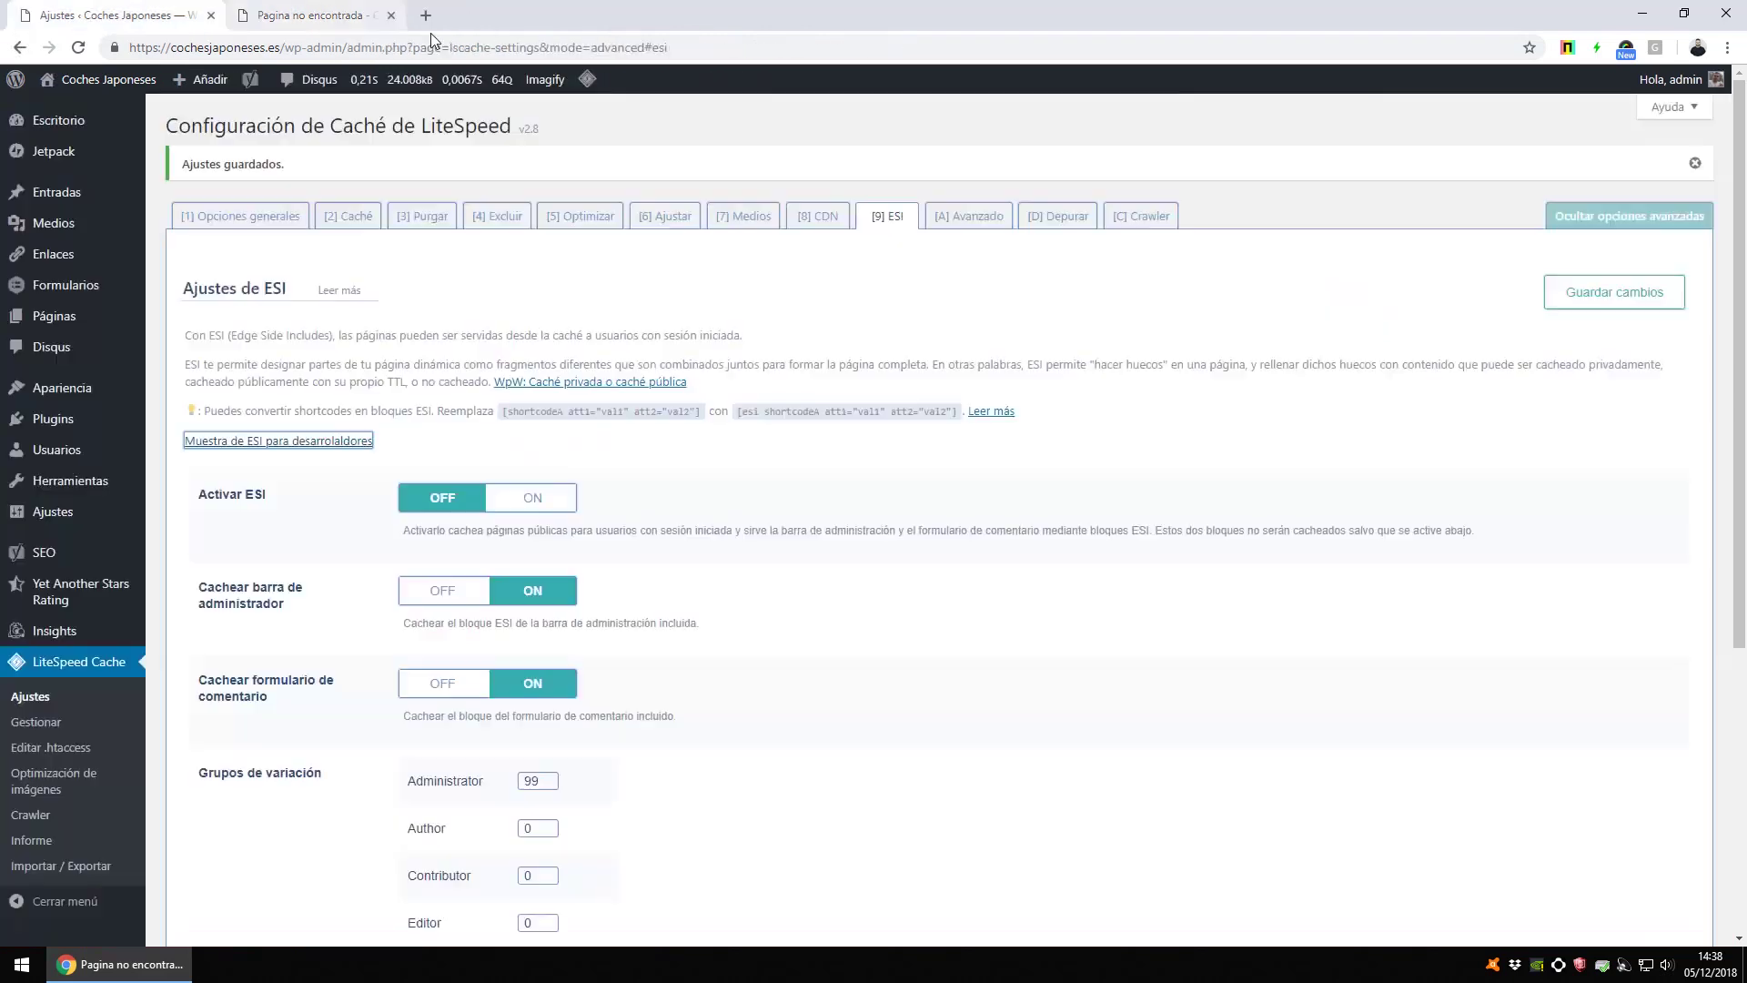
left_click(326, 445)
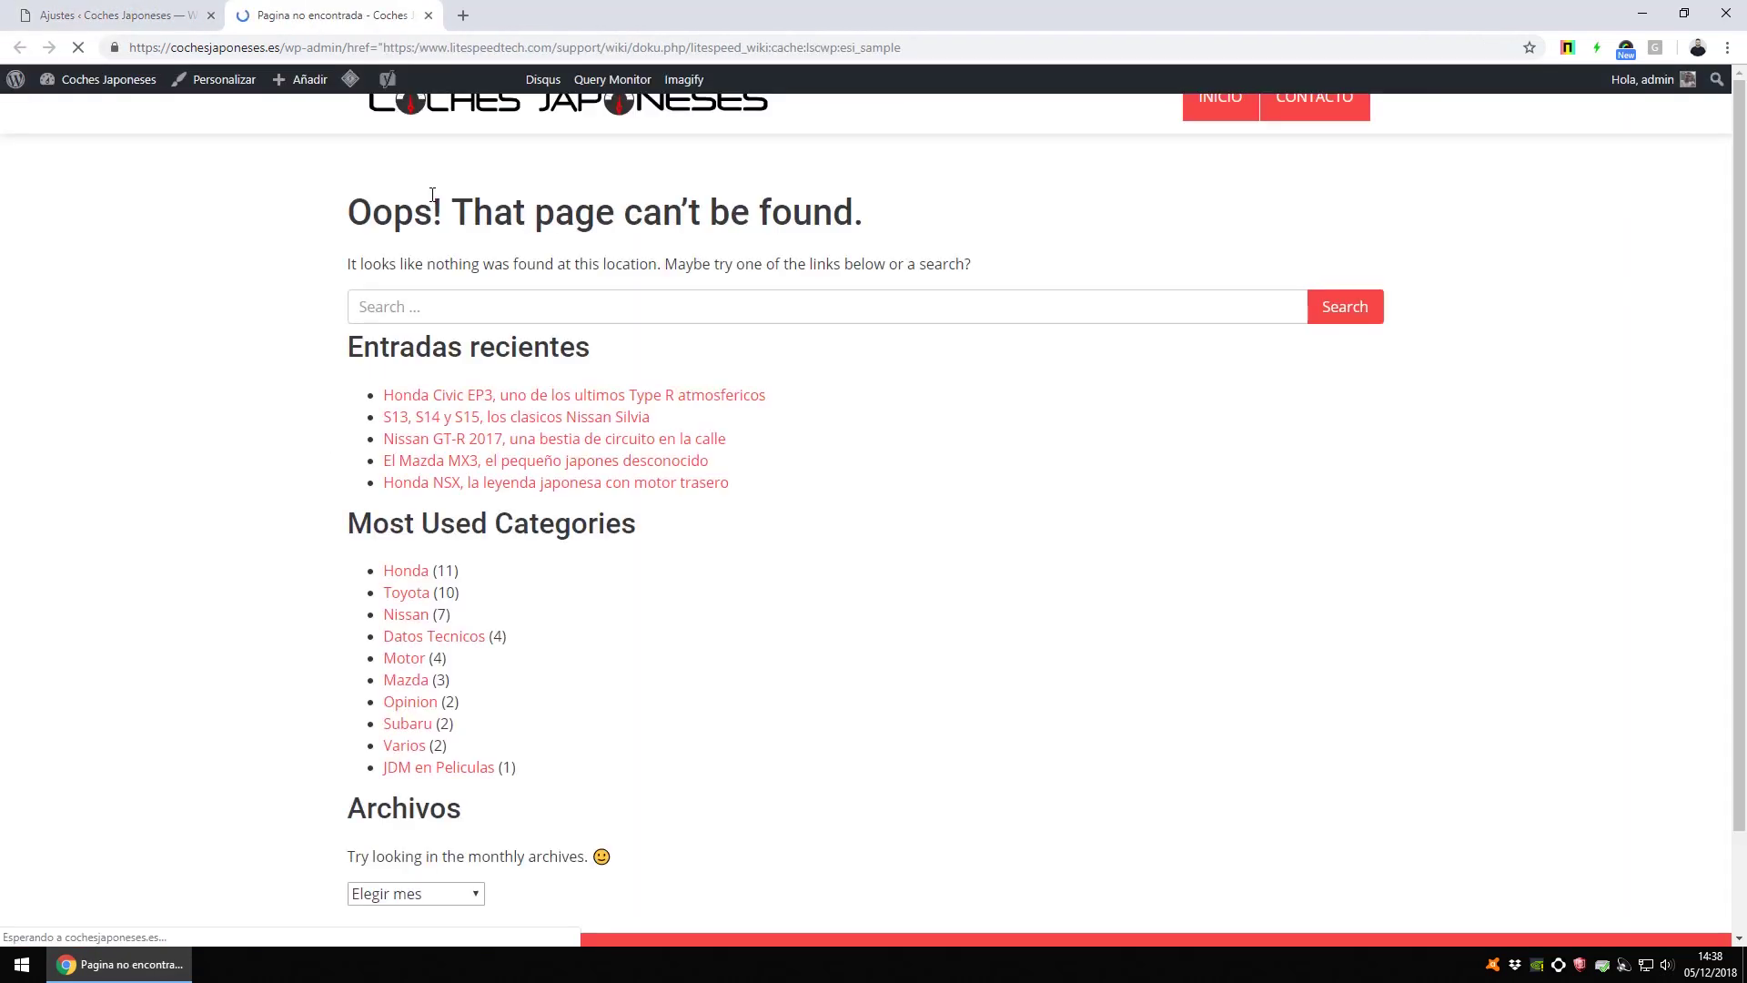
left_click(418, 16)
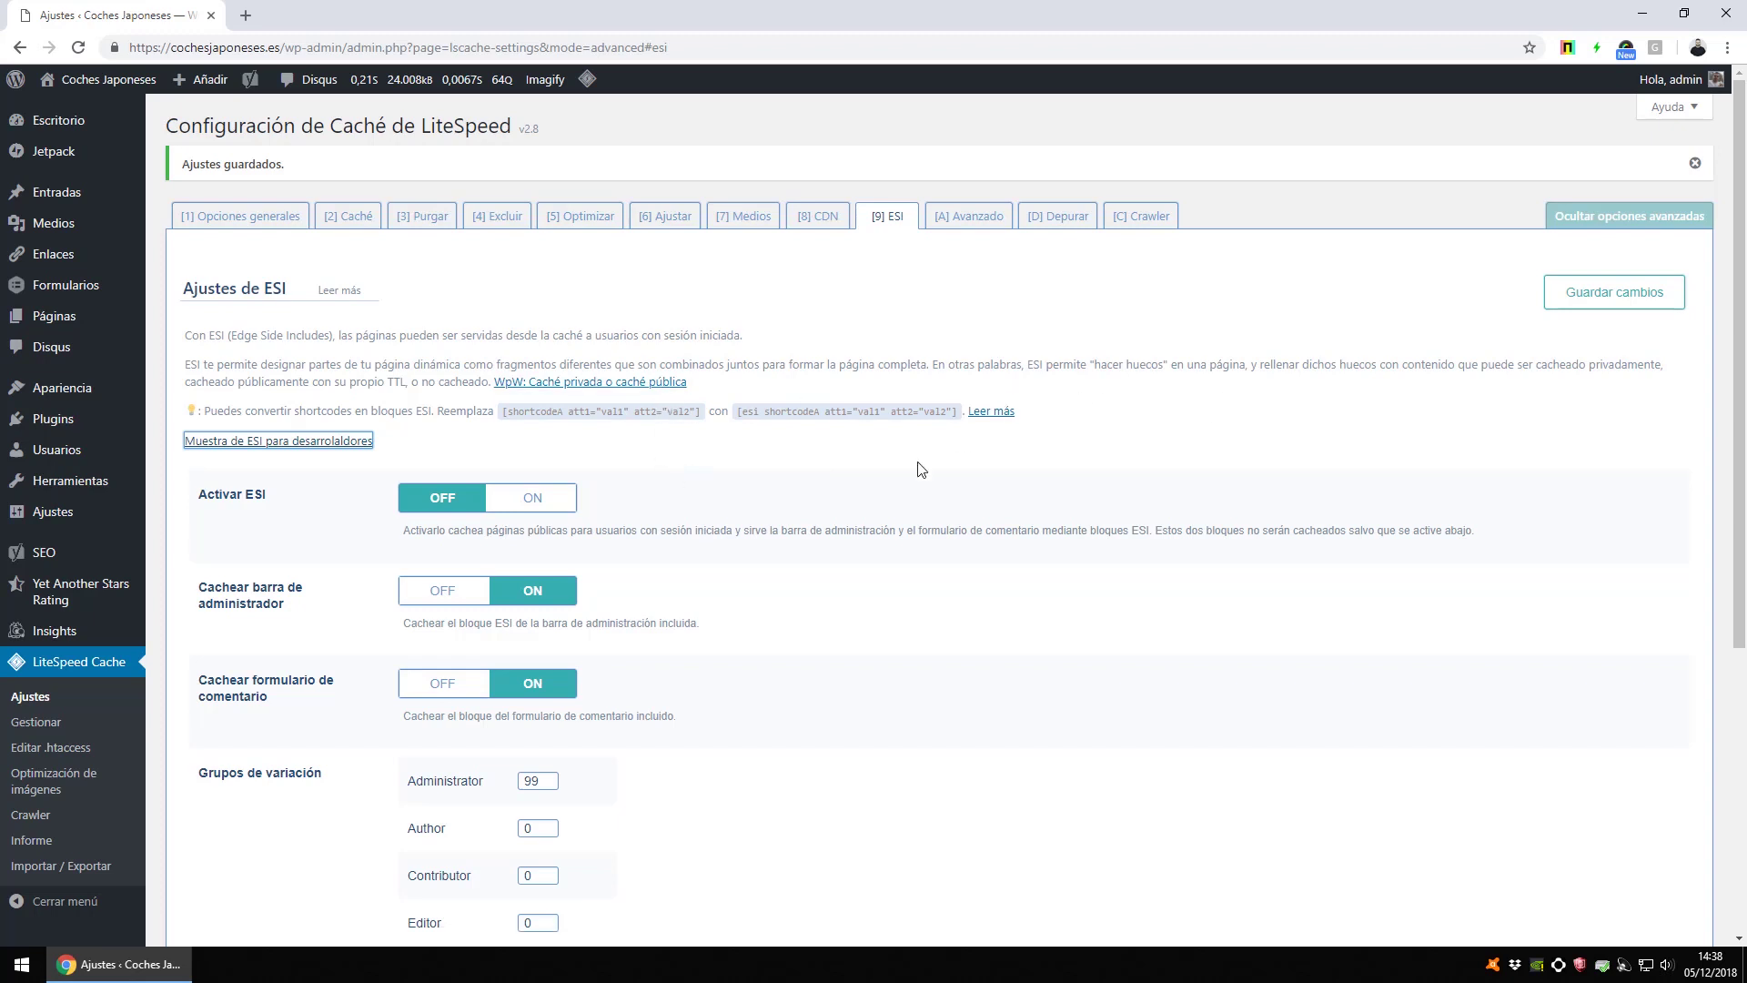
Turn Activar ESI on, keeping the admin bar and comment form caching on, and save the ESI settings
scroll(540, 583, "down", 1)
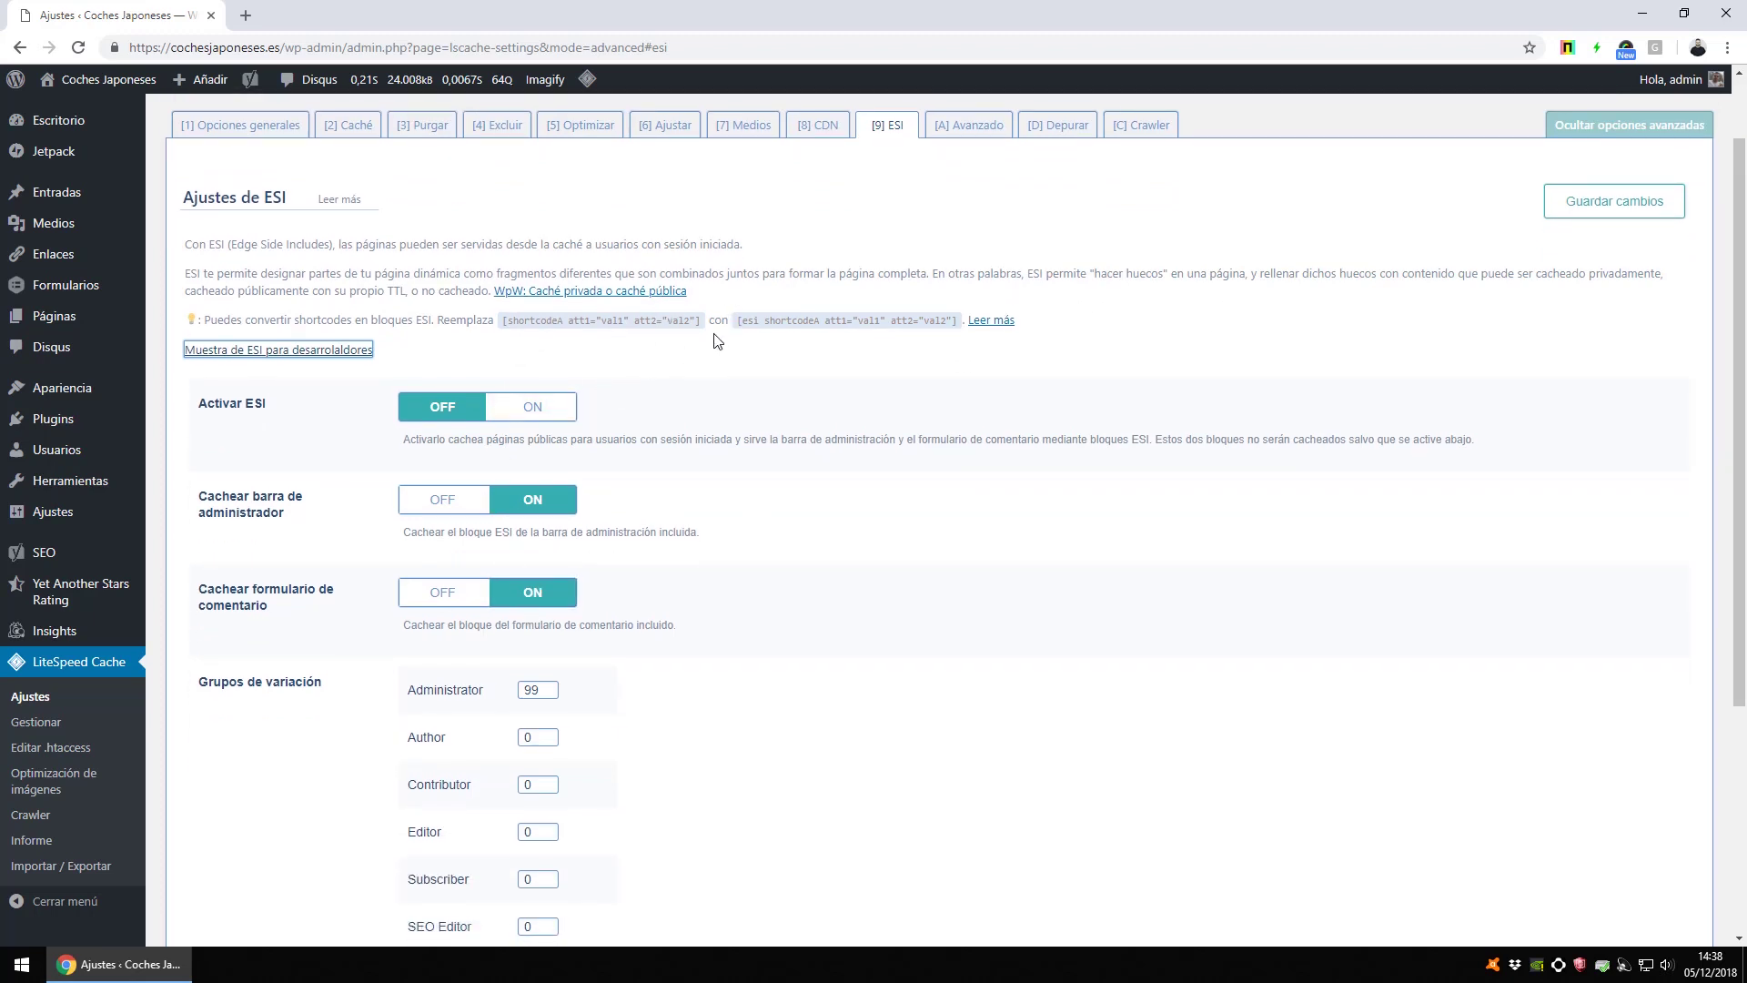
double_click(678, 321)
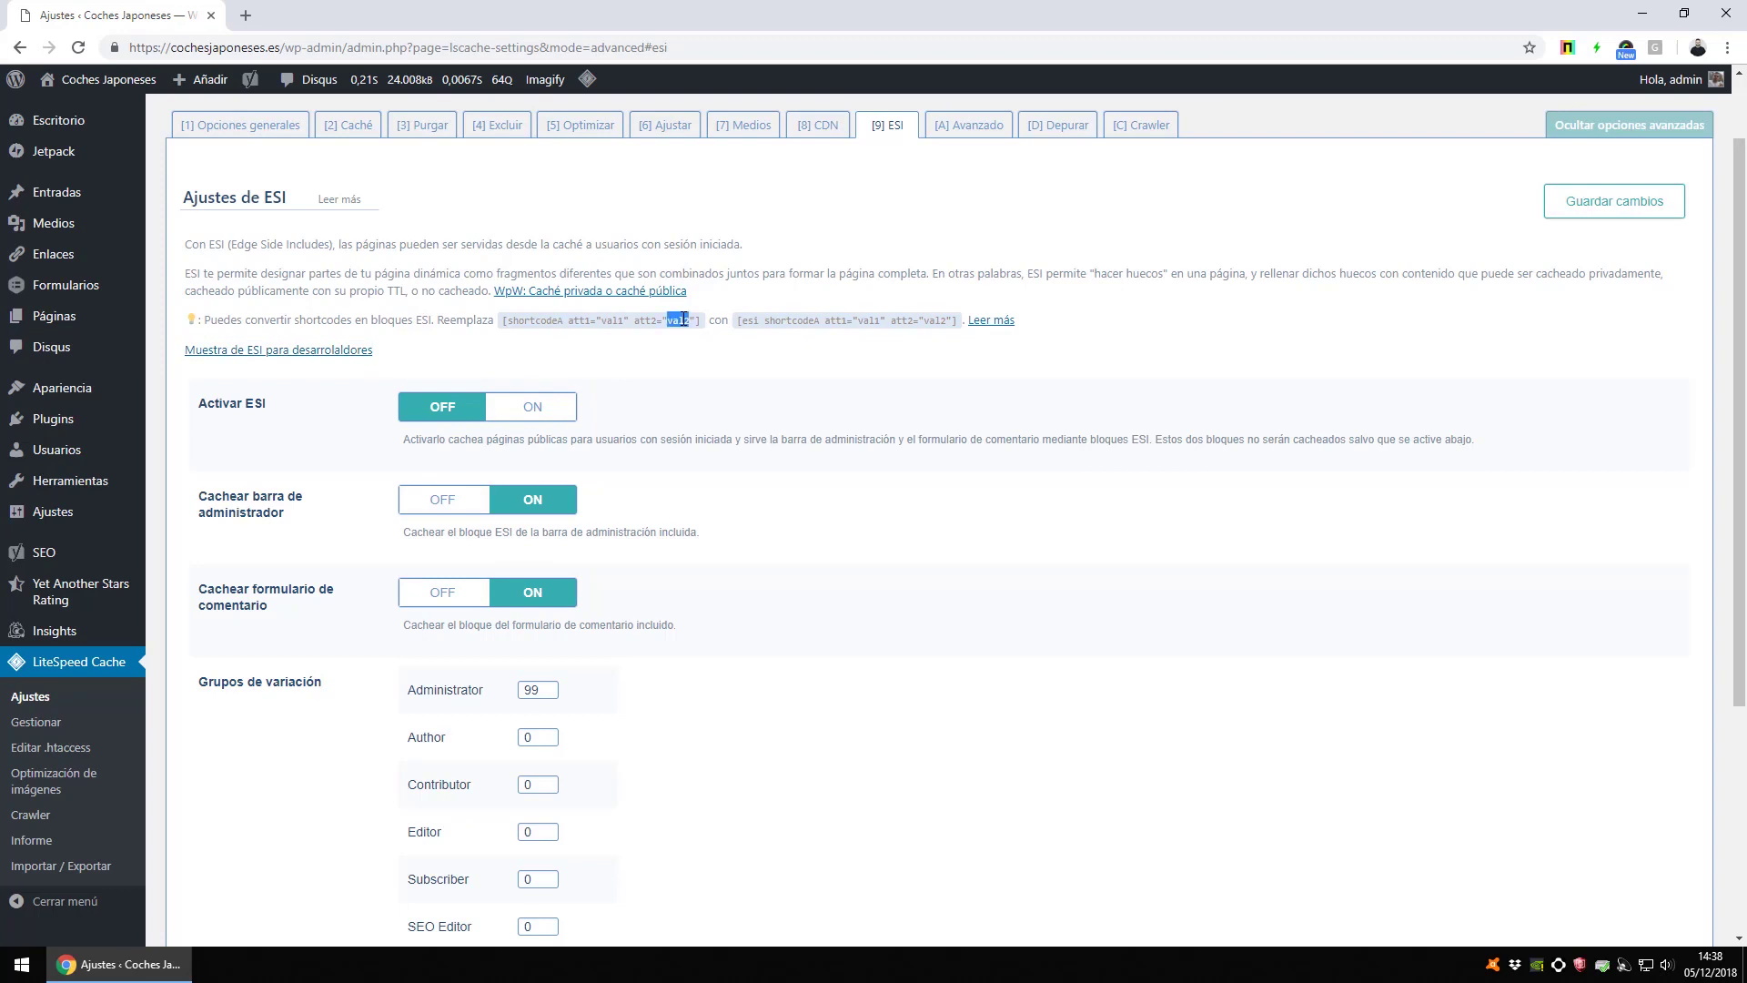
left_click(555, 599)
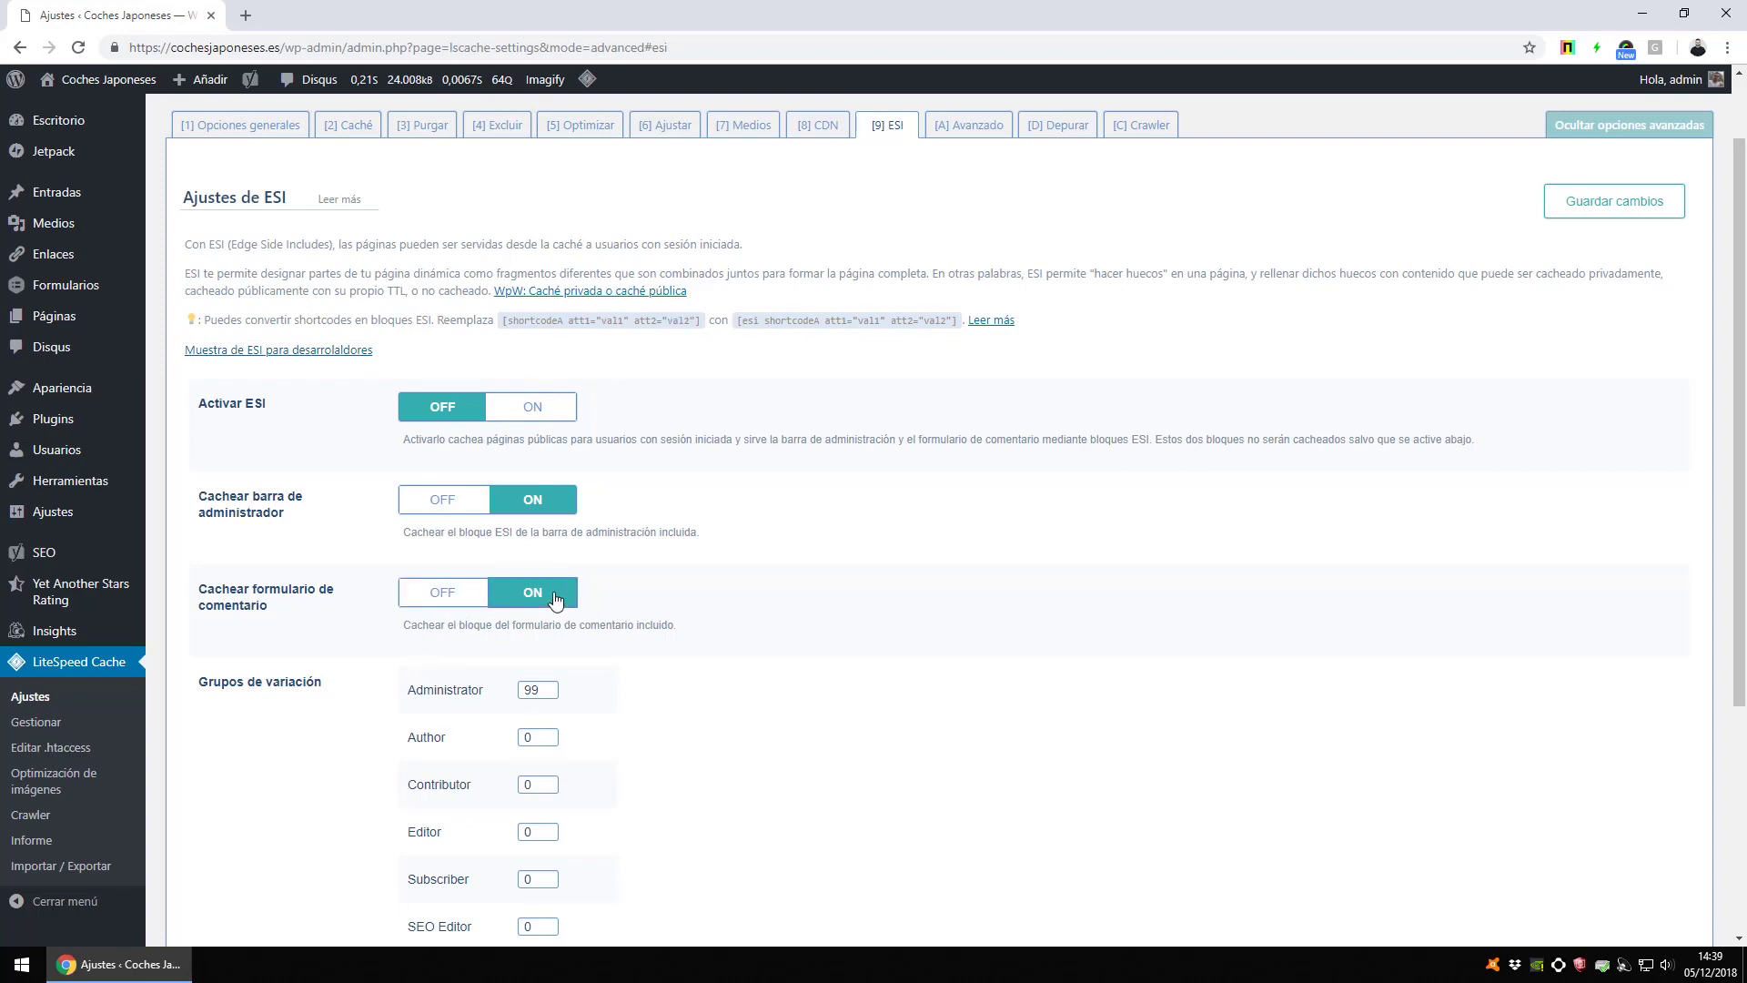
left_click(535, 407)
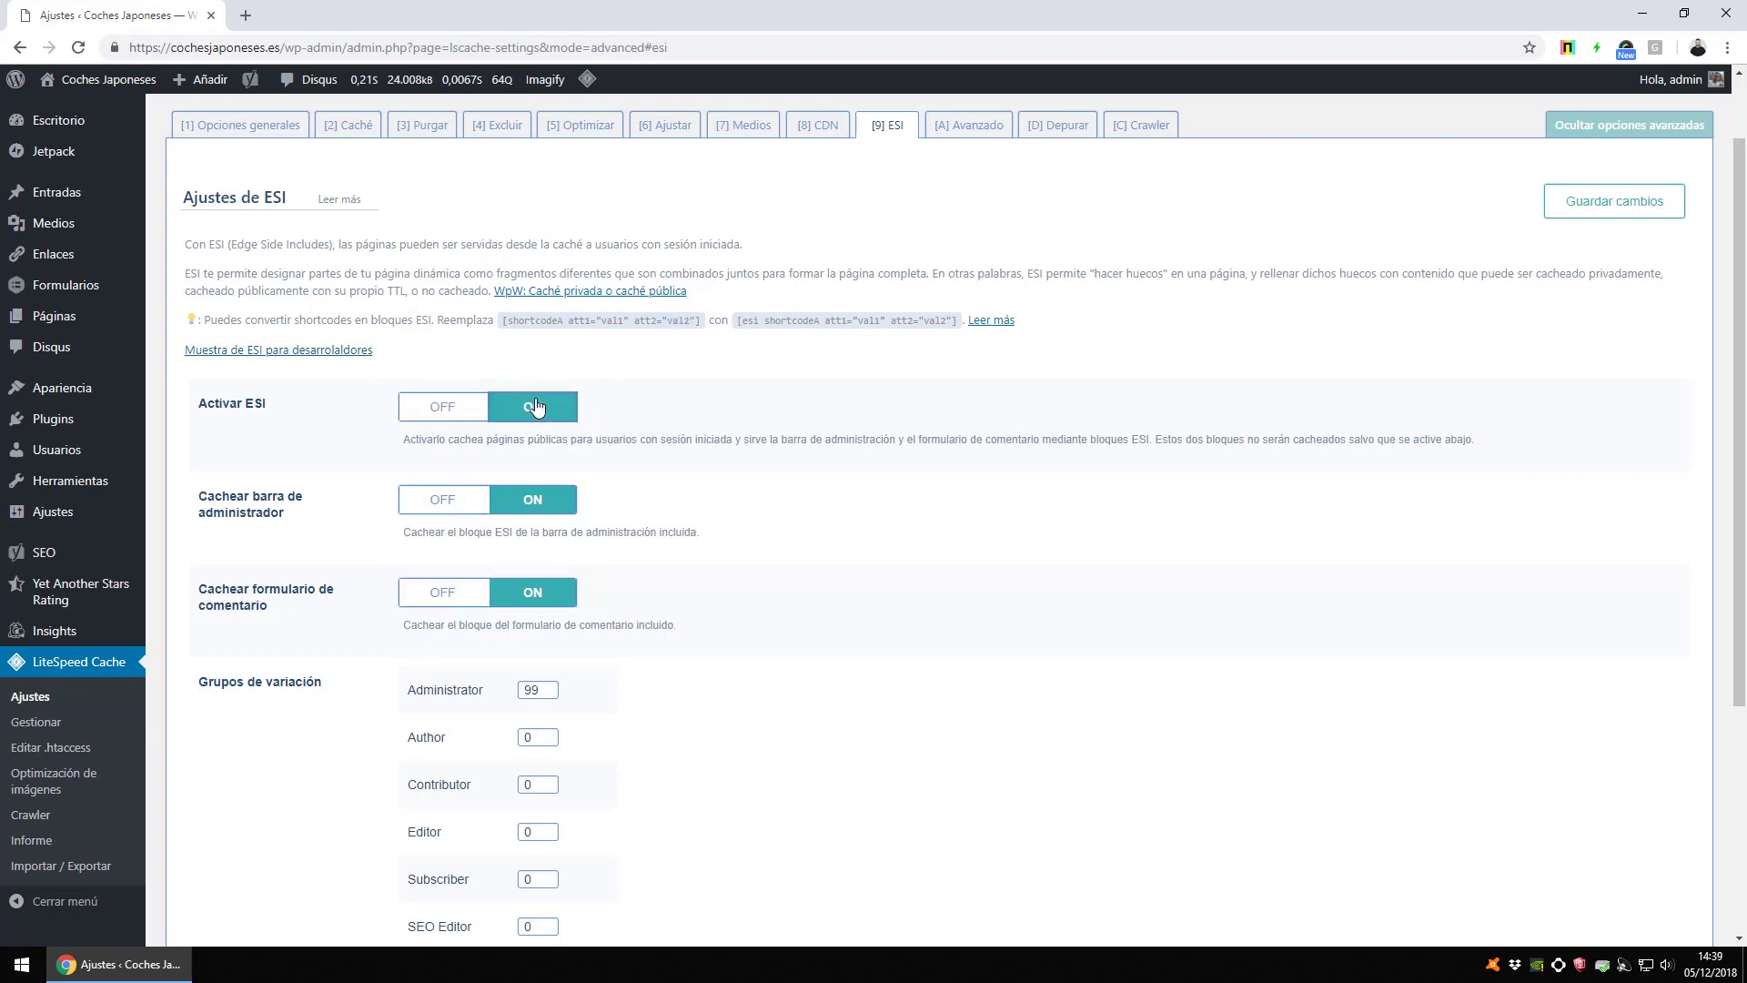
triple_click(265, 507)
double_click(284, 589)
scroll(393, 693, "down", 4)
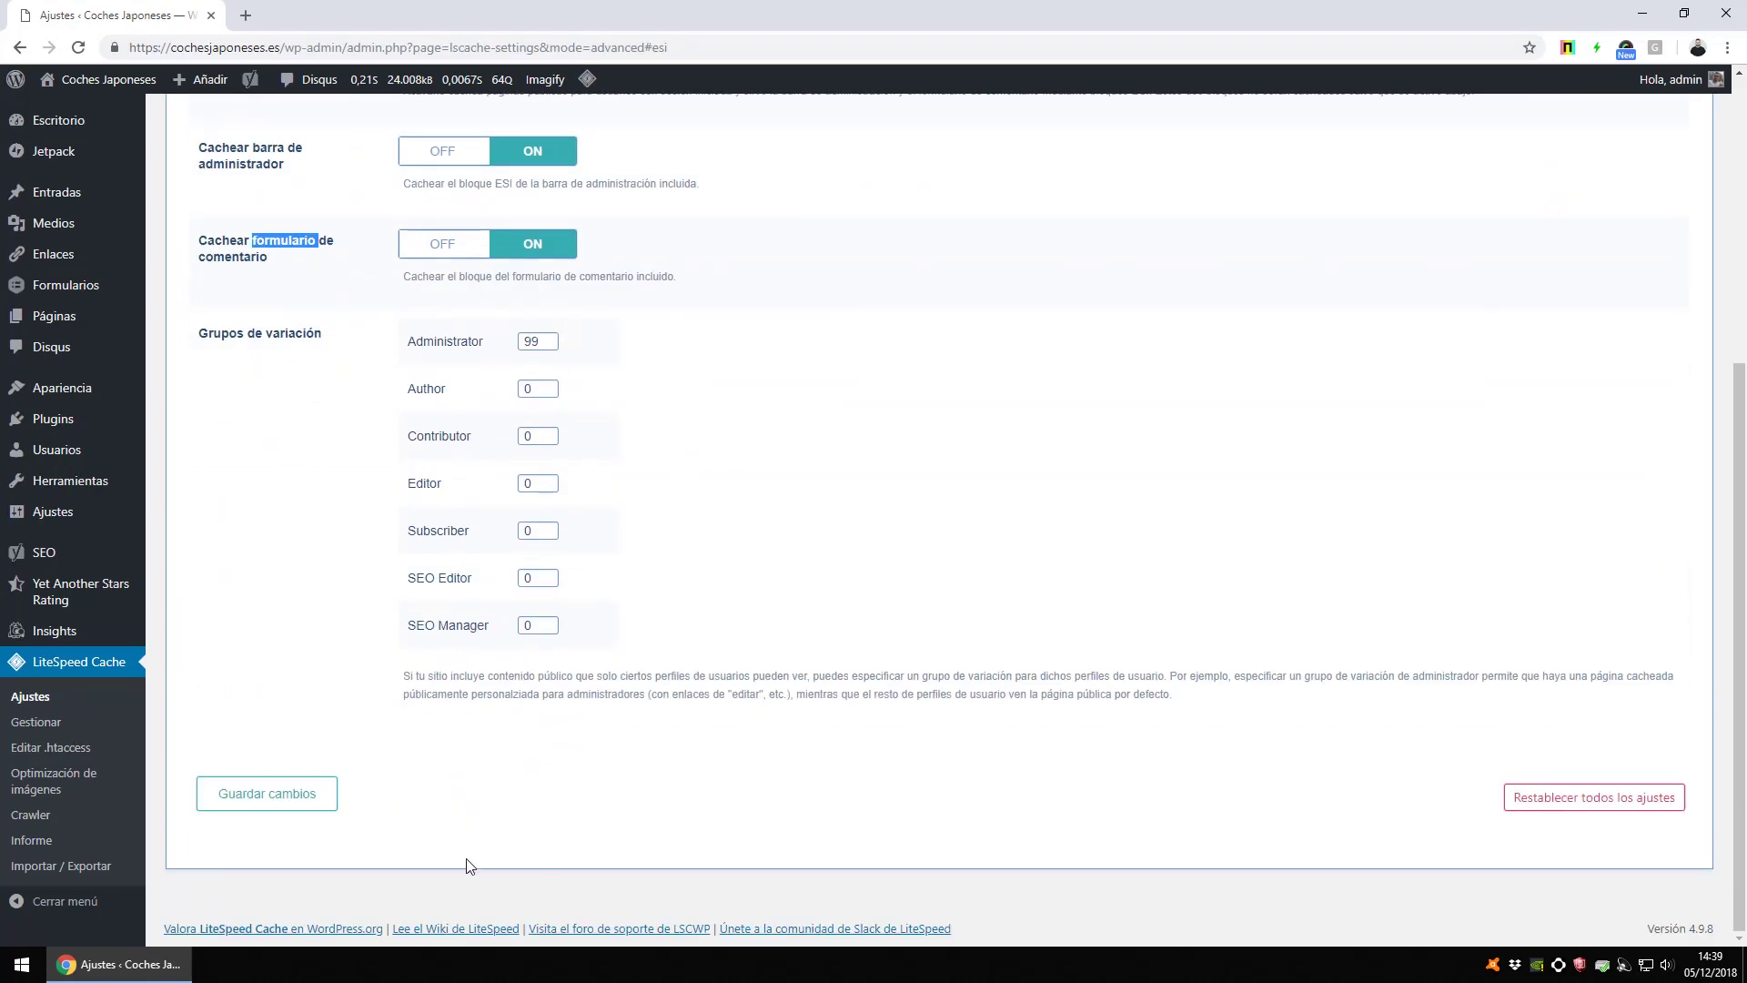
left_click(321, 808)
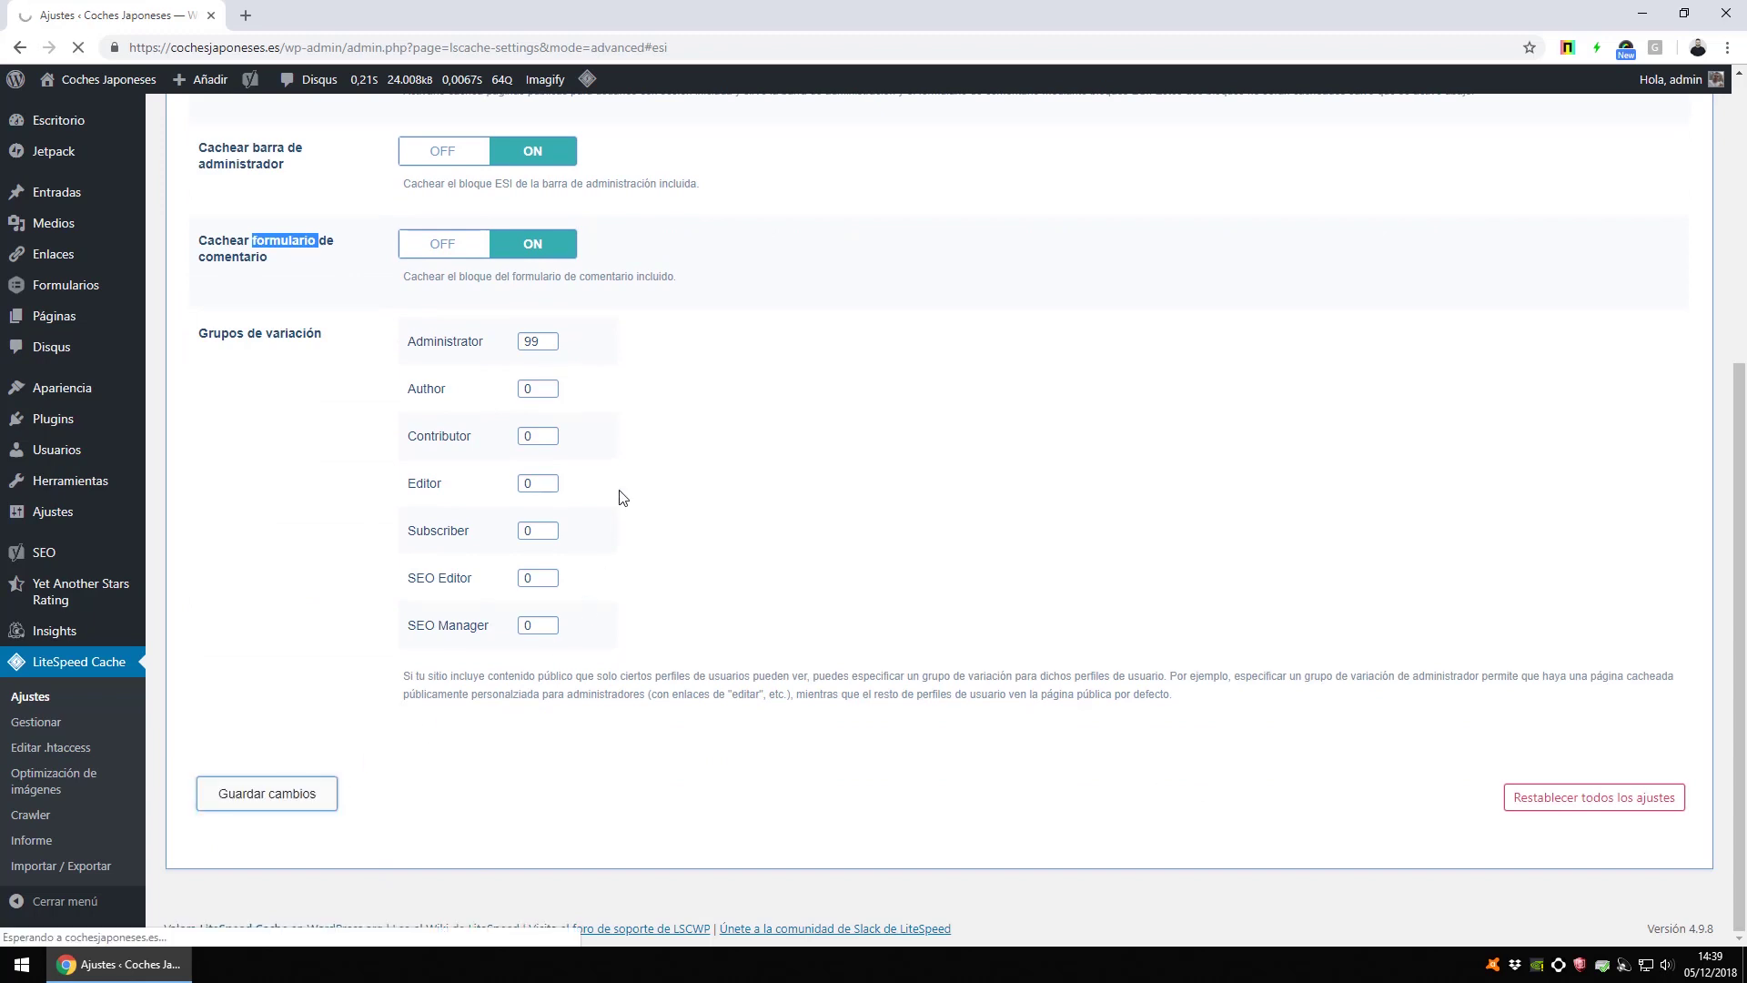
Open the Avanzado settings and turn on Caché del navegador, leaving its TTL unchanged
left_click(970, 265)
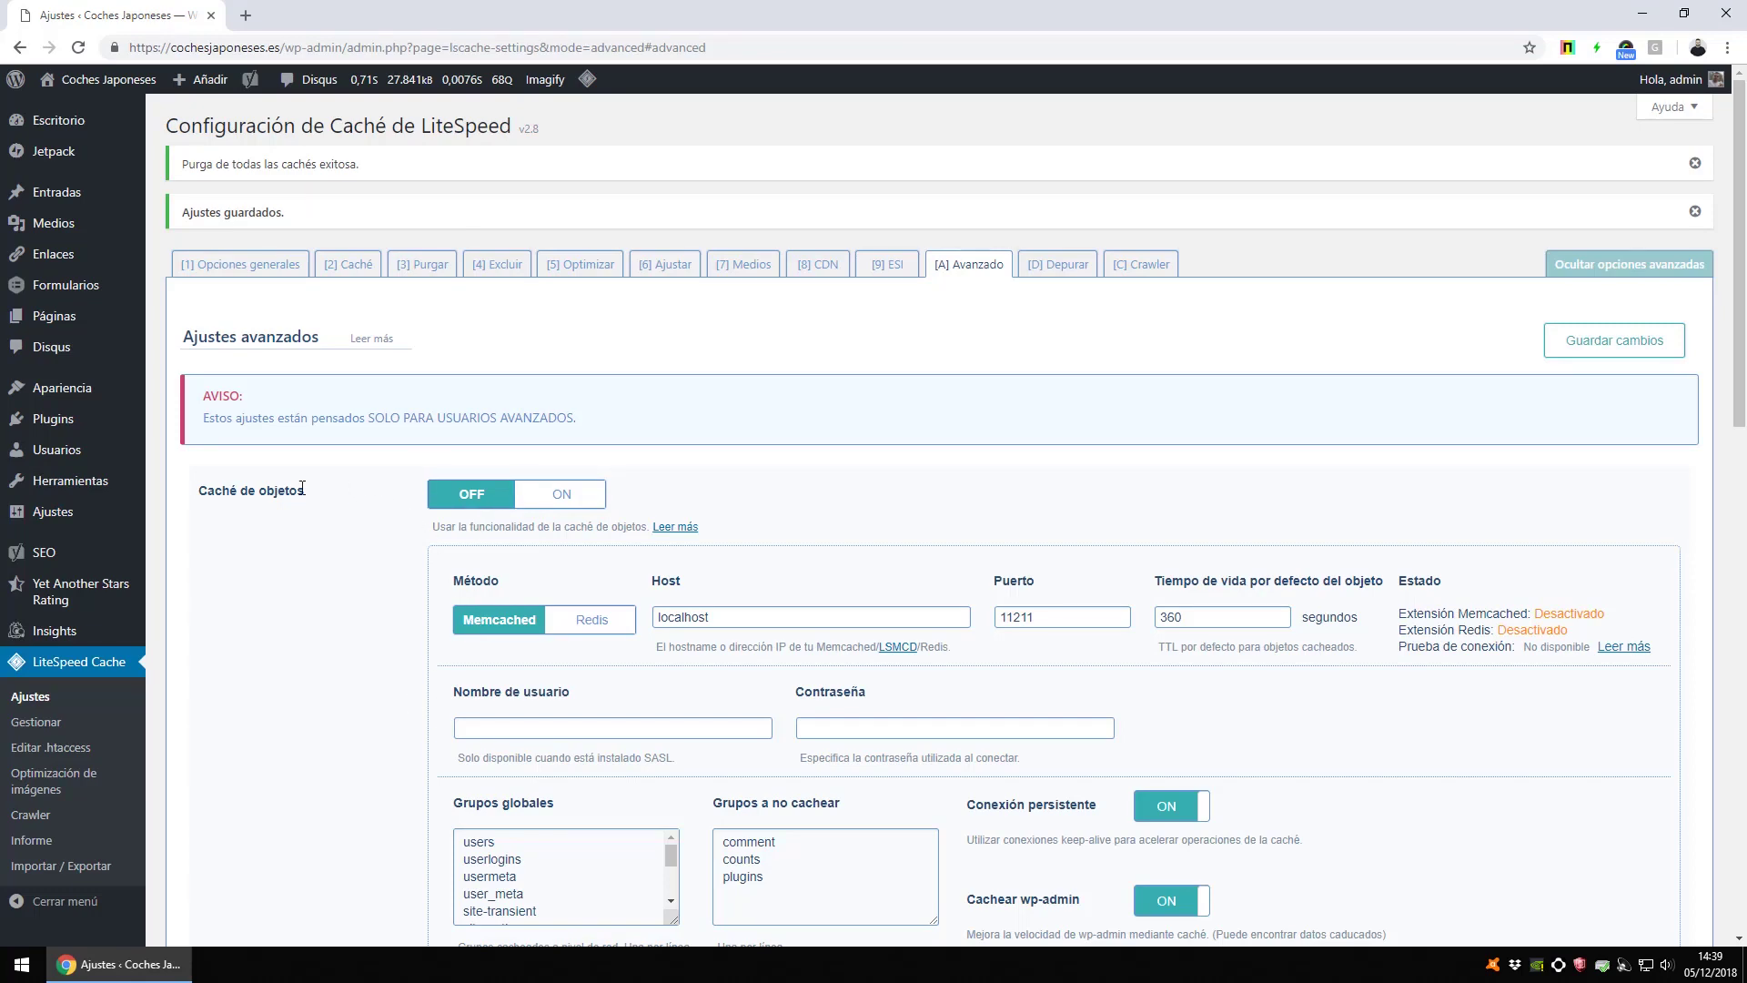
scroll(318, 510, "down", 4)
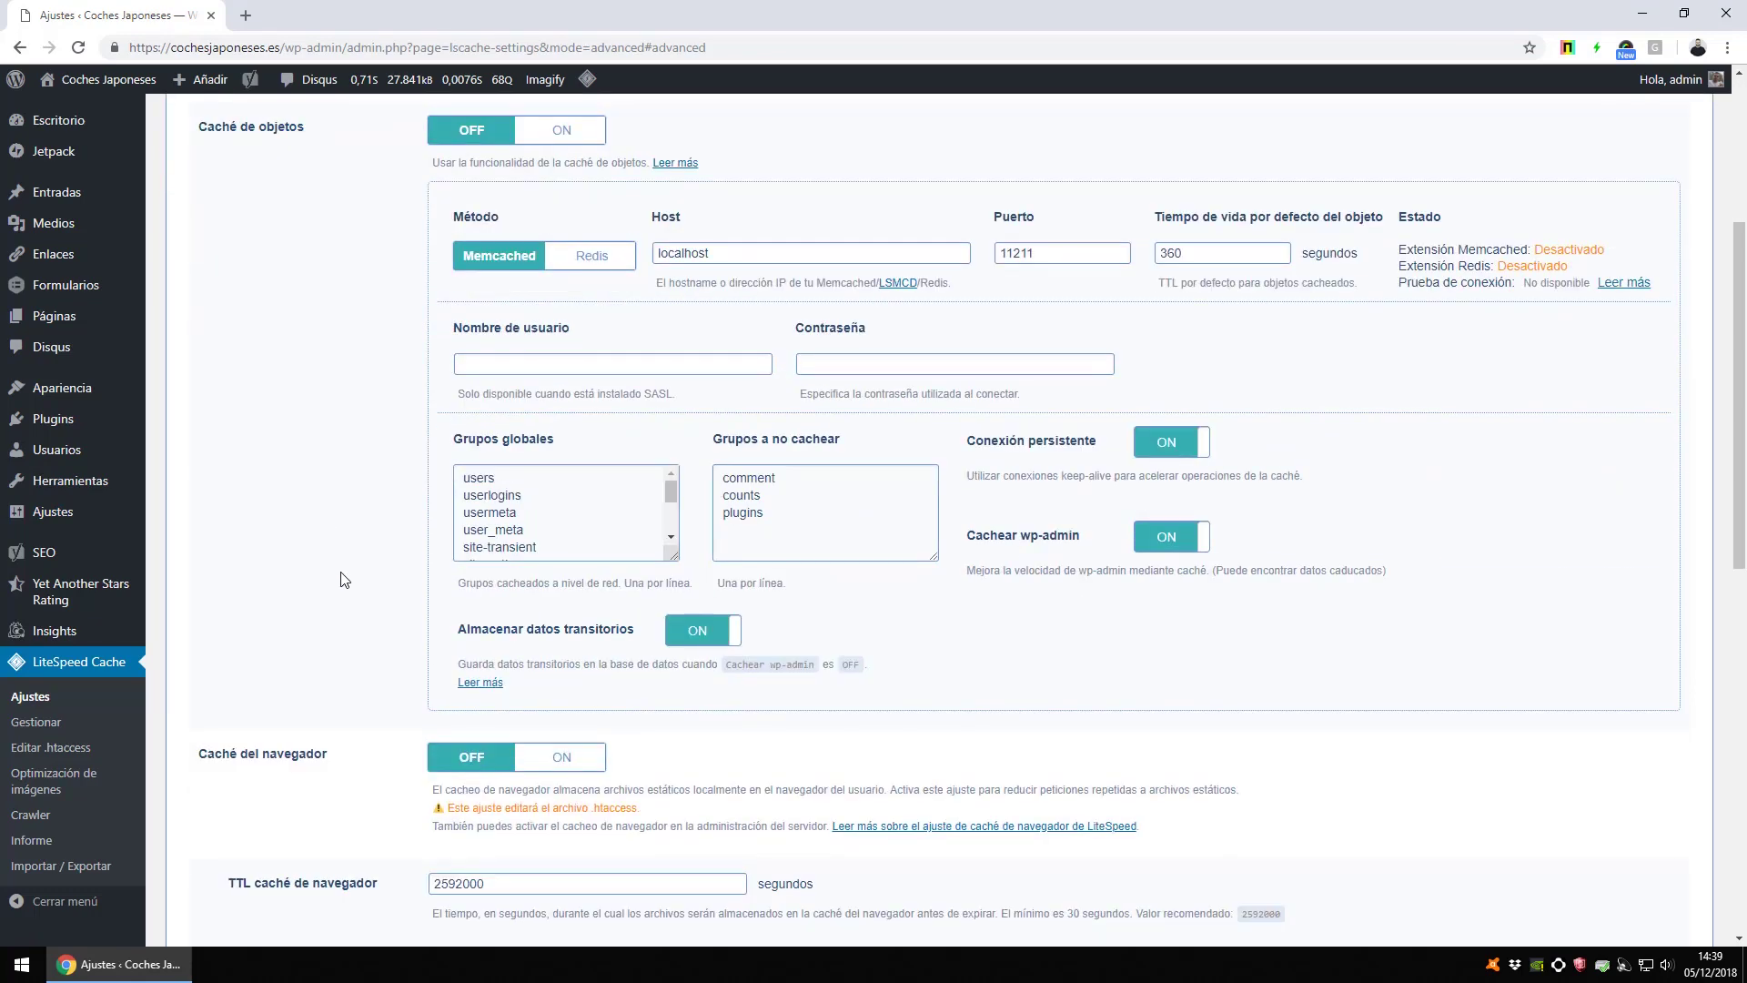
scroll(343, 577, "down", 5)
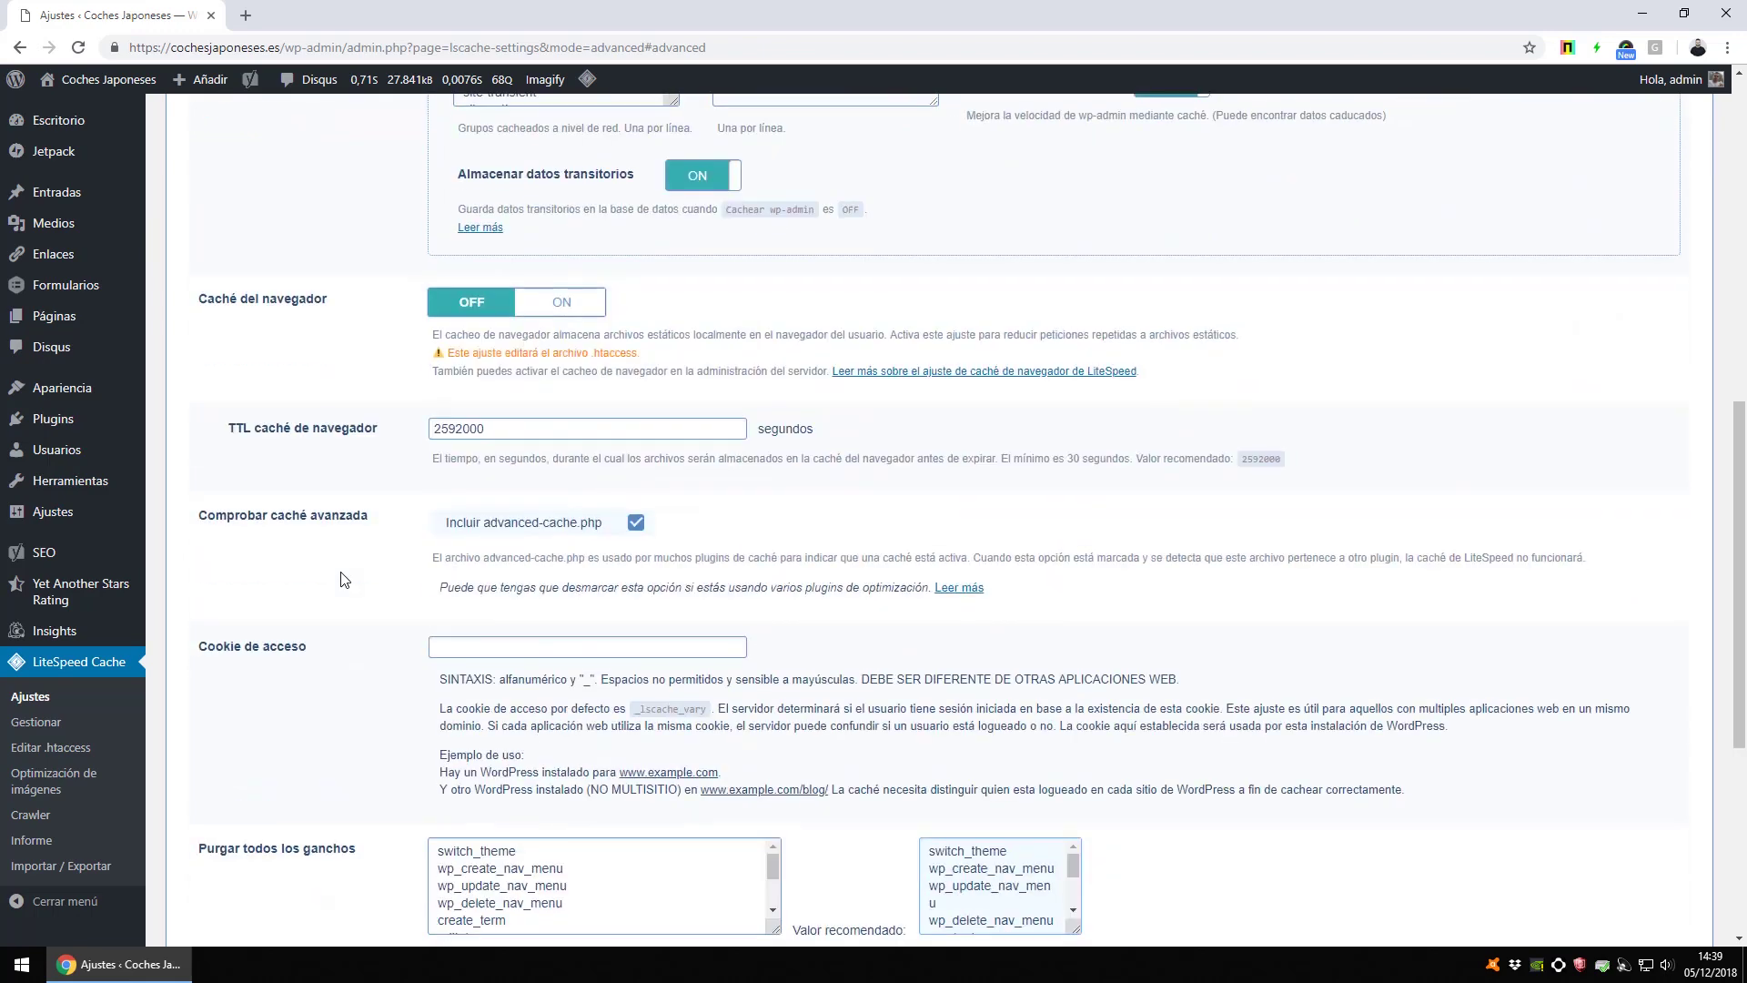
left_click(583, 310)
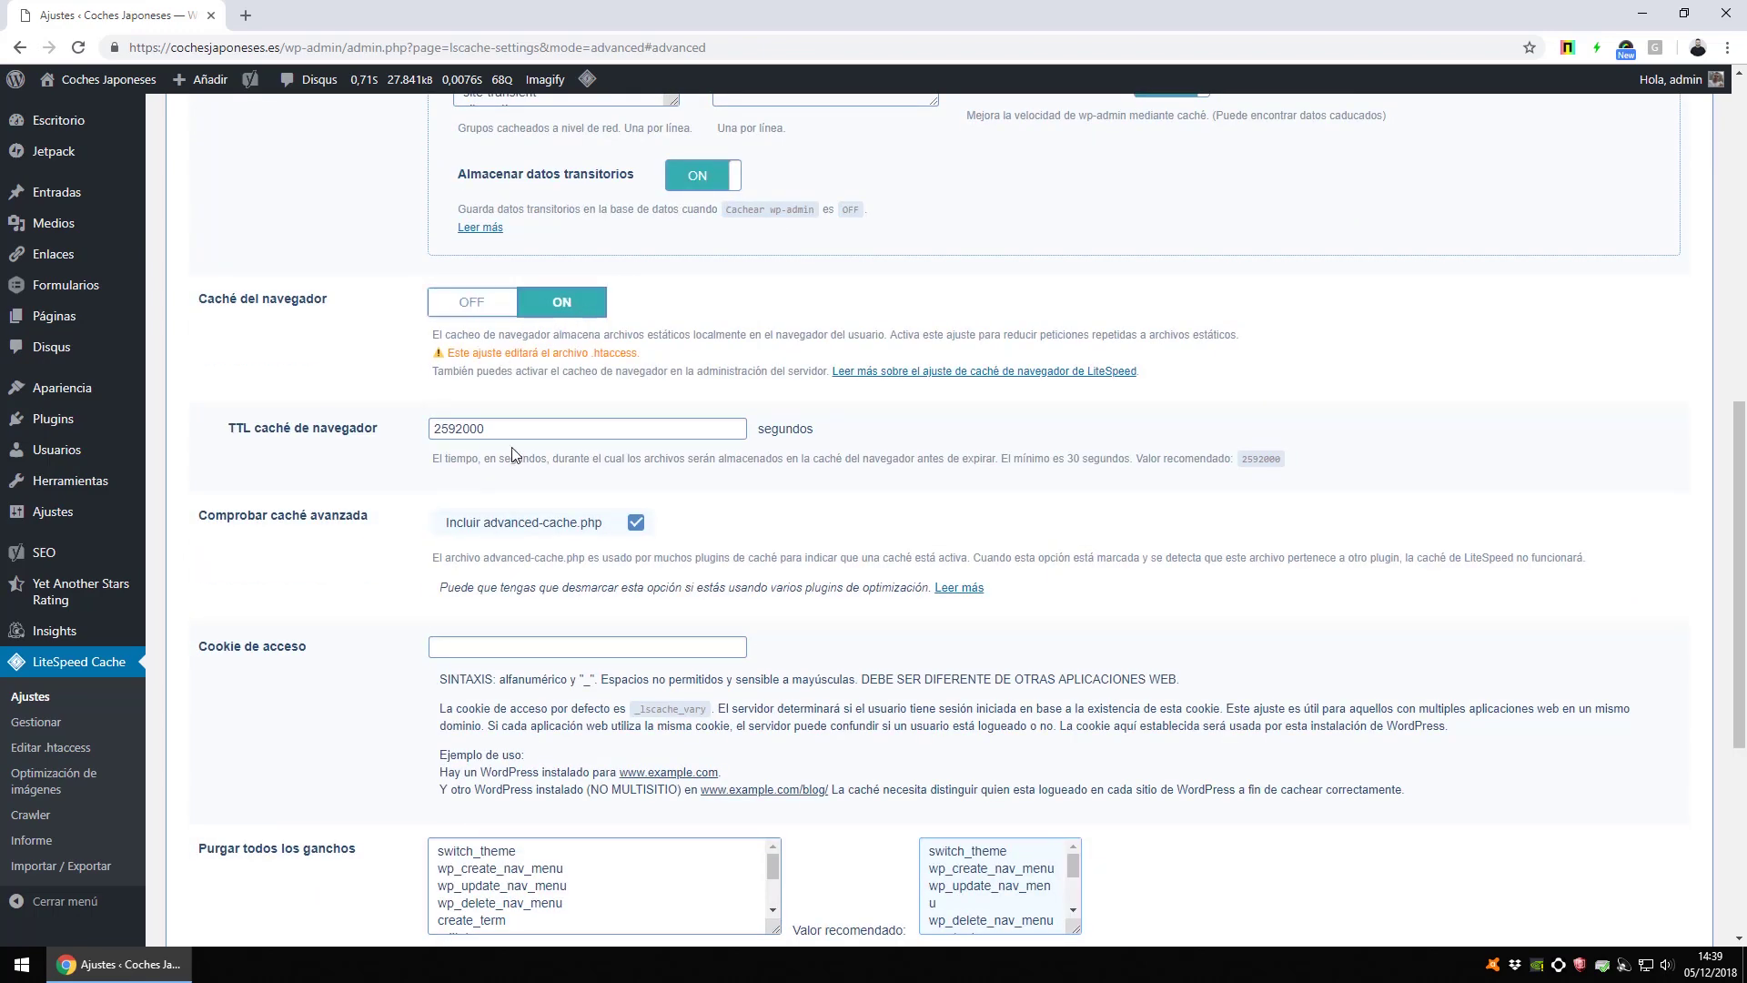
scroll(636, 421, "down", 2)
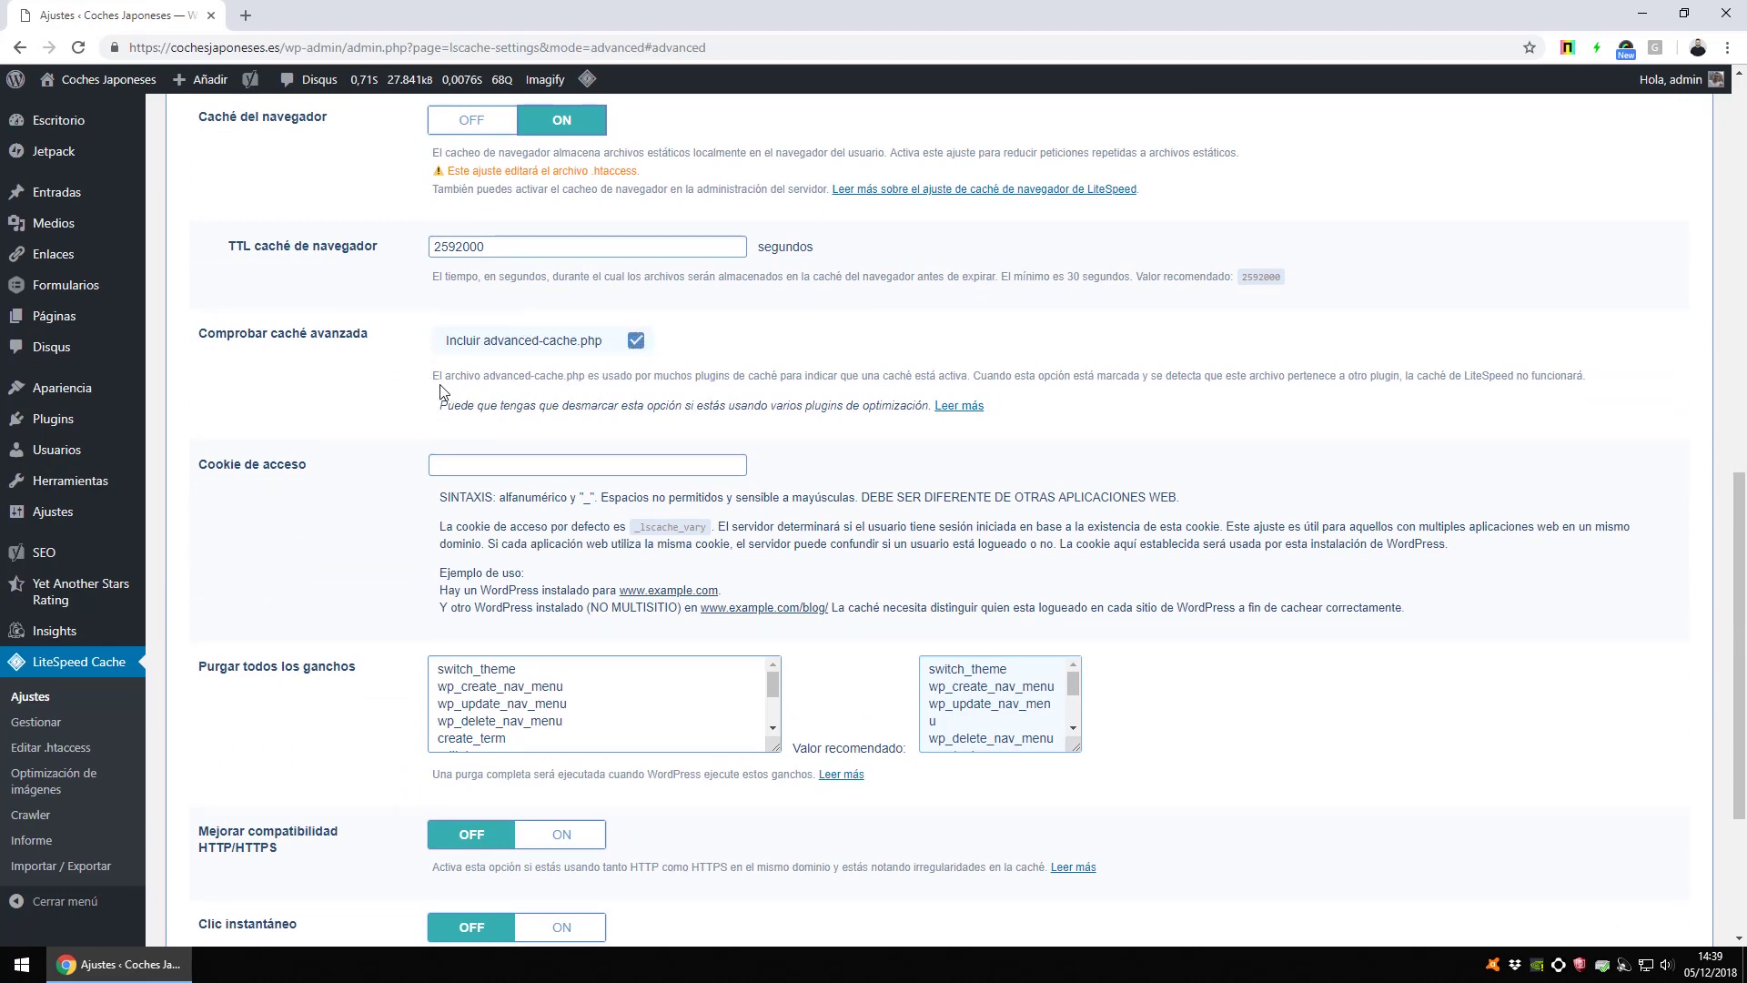
Review the Comprobar caché avanzada, Cookie de acceso, Purgar todos los ganchos and Mejorar compatibilidad HTTP/HTTPS options, leaving HTTP/HTTPS compatibility OFF
left_click_drag(433, 375, 582, 374)
left_click(506, 362)
scroll(725, 402, "down", 2)
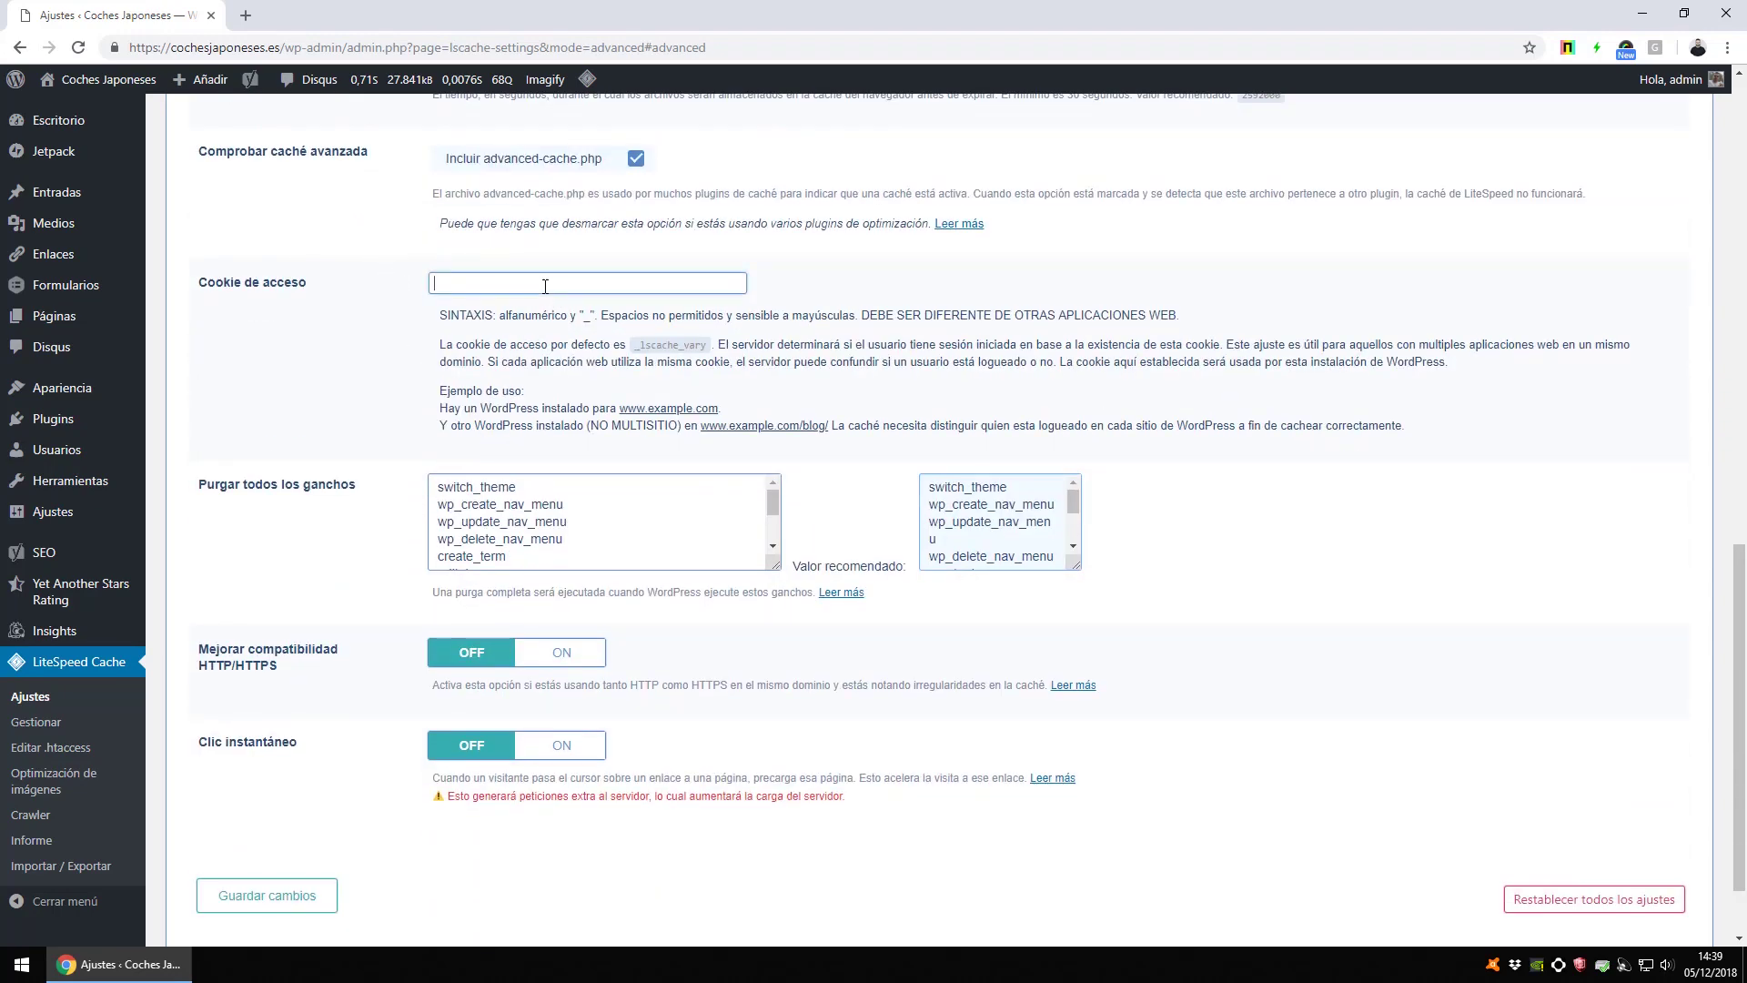
left_click(502, 507)
scroll(506, 510, "down", 5)
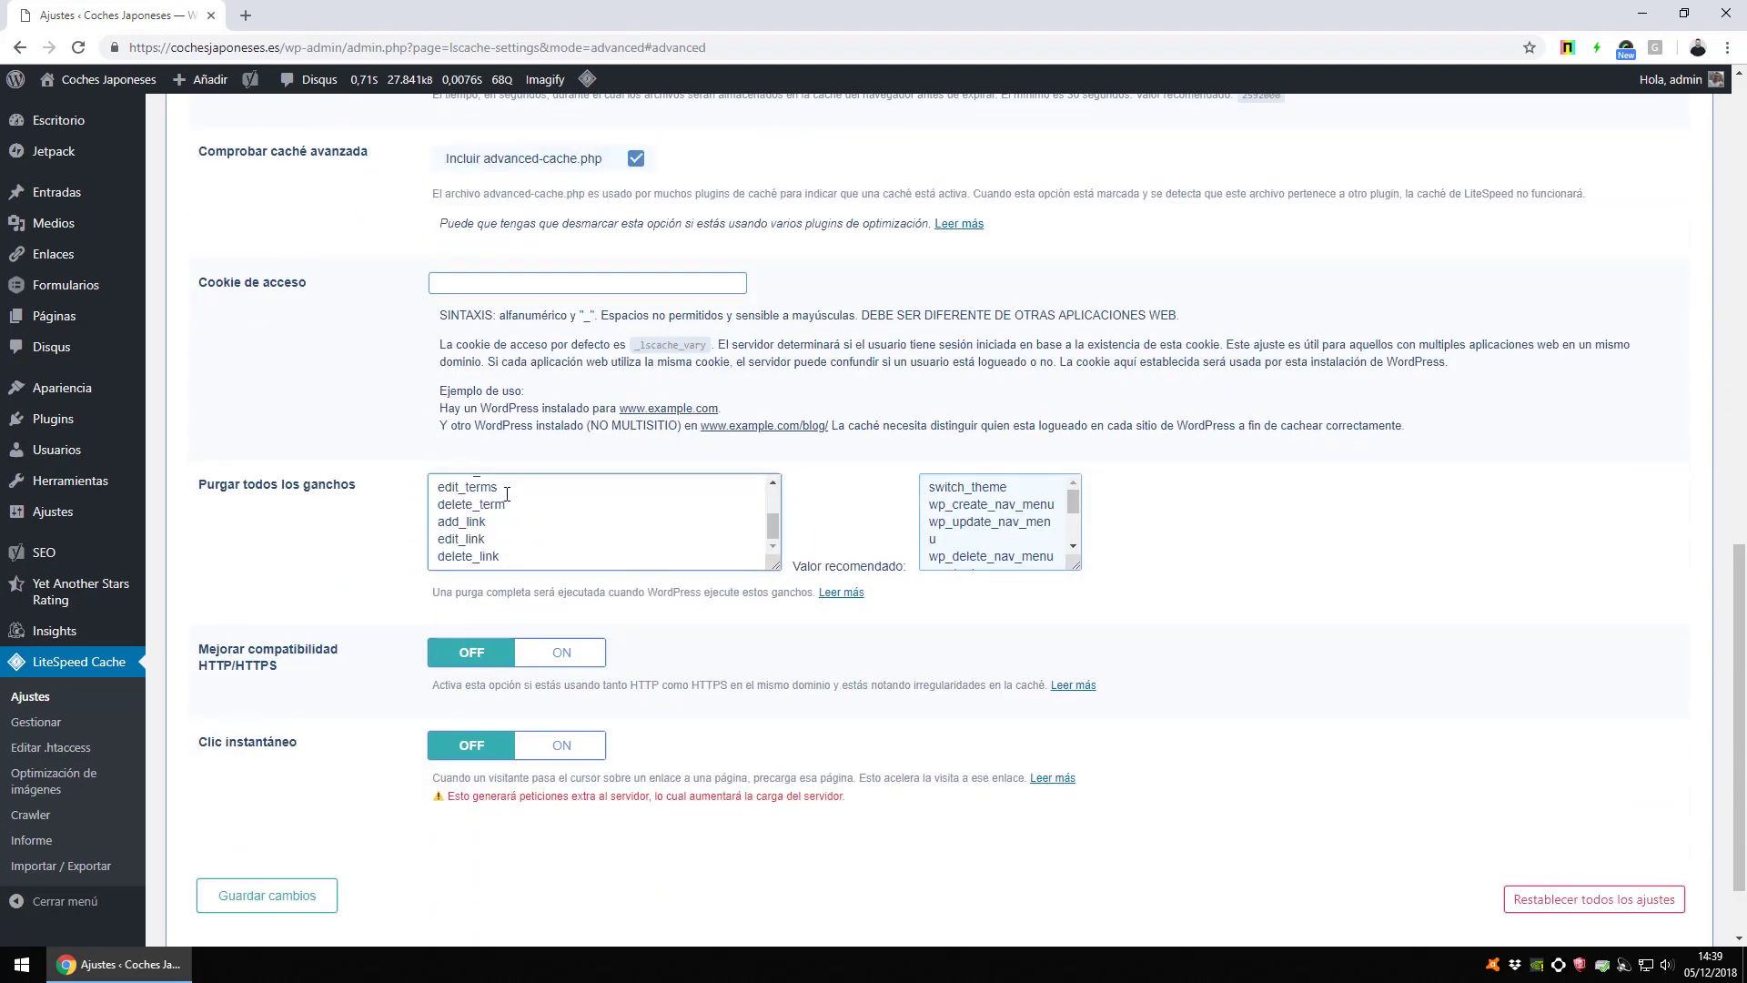
scroll(546, 523, "up", 5)
scroll(556, 529, "up", 2)
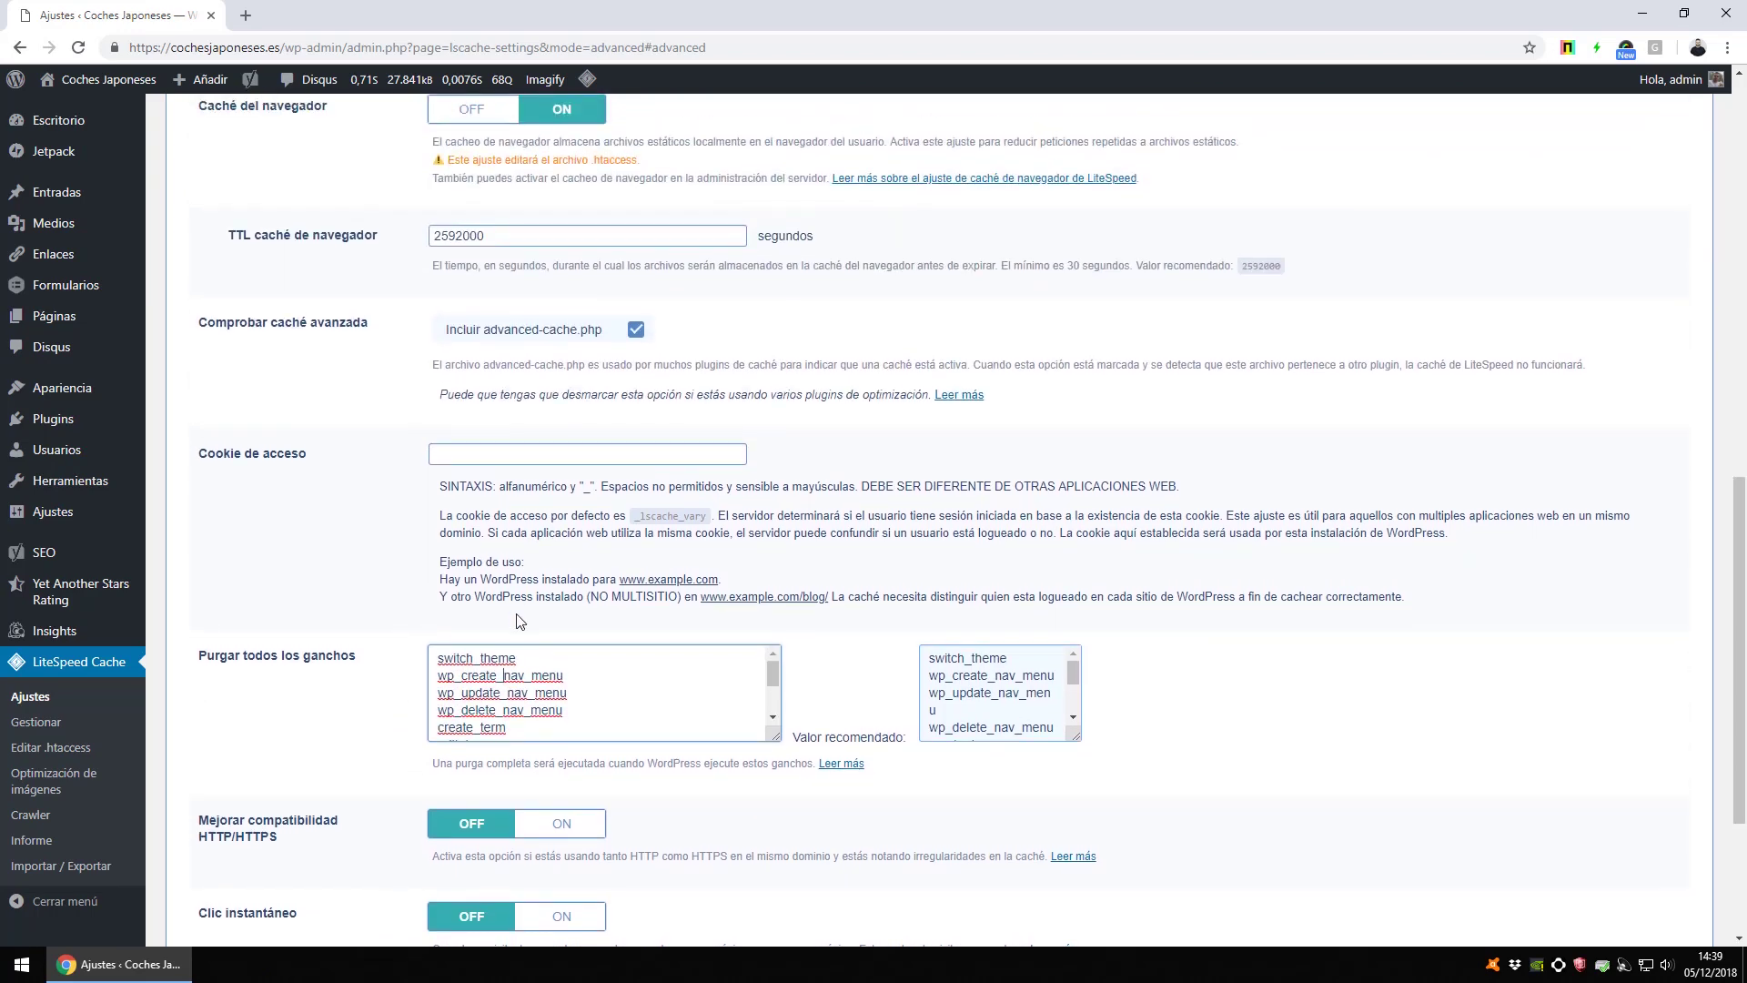
scroll(546, 509, "down", 3)
scroll(523, 423, "down", 2)
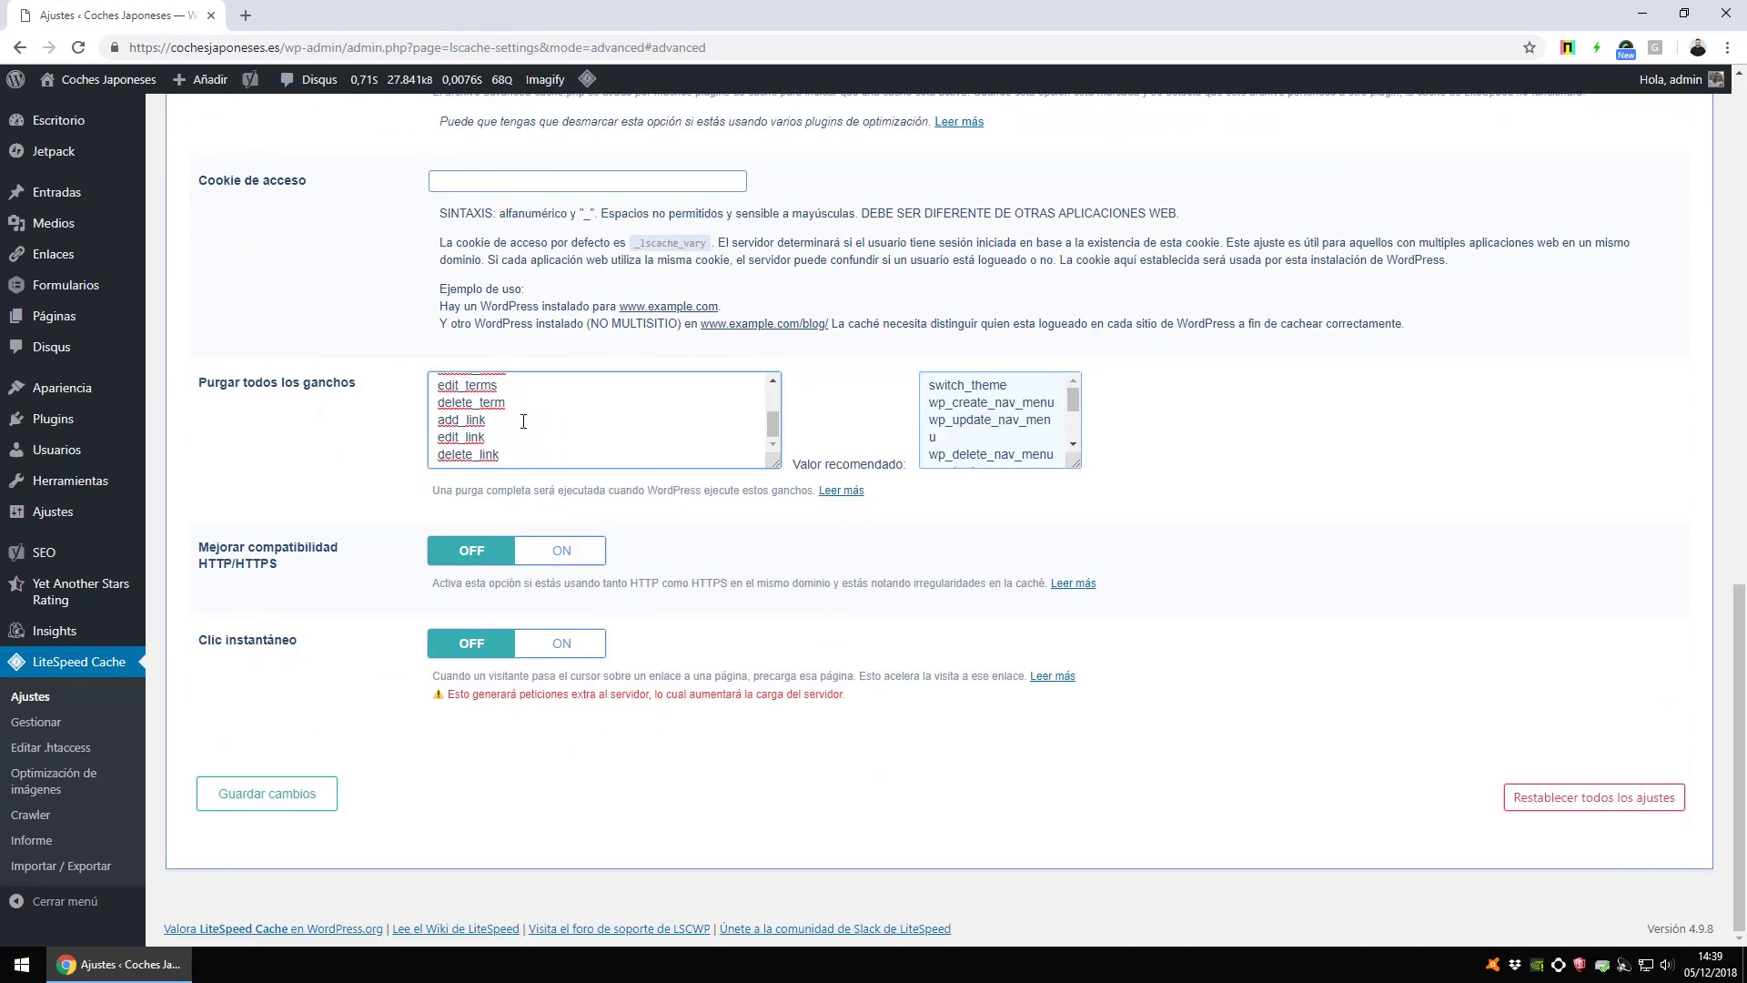
left_click(380, 557)
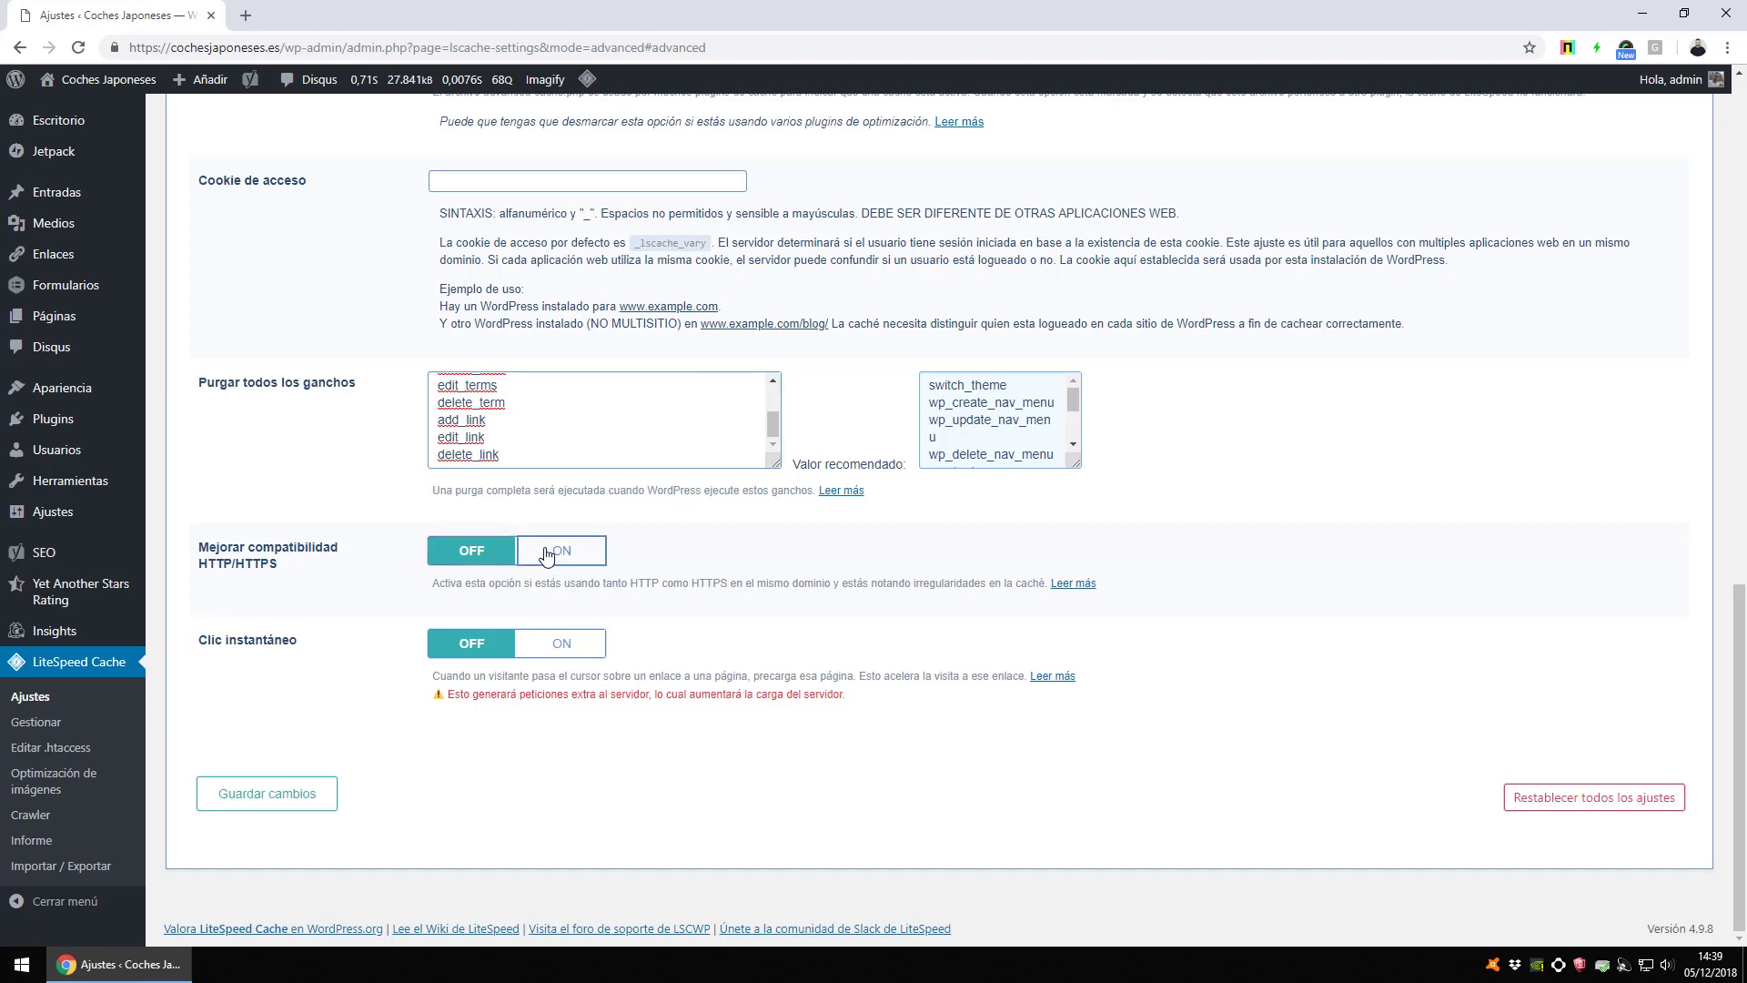
left_click(449, 556)
View the site's home page in a separate browser tab, and return to read the server-load warning under Clic instantáneo
middle_click(109, 113)
left_click(310, 15)
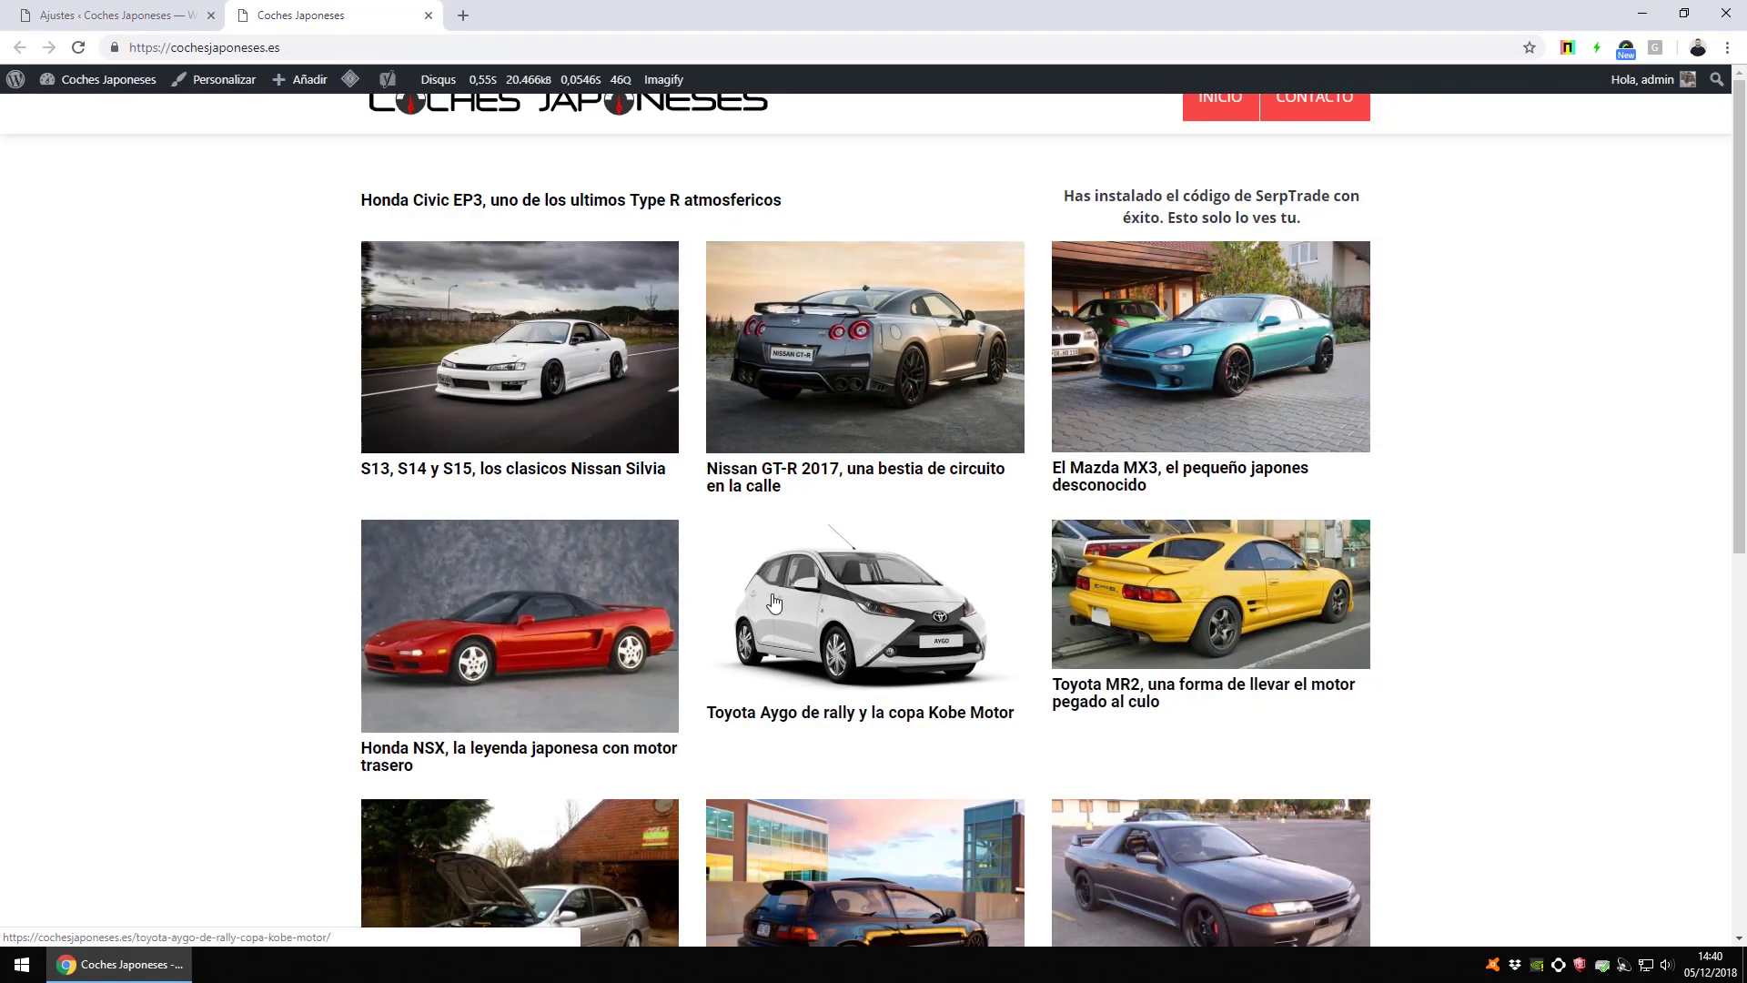
left_click(114, 16)
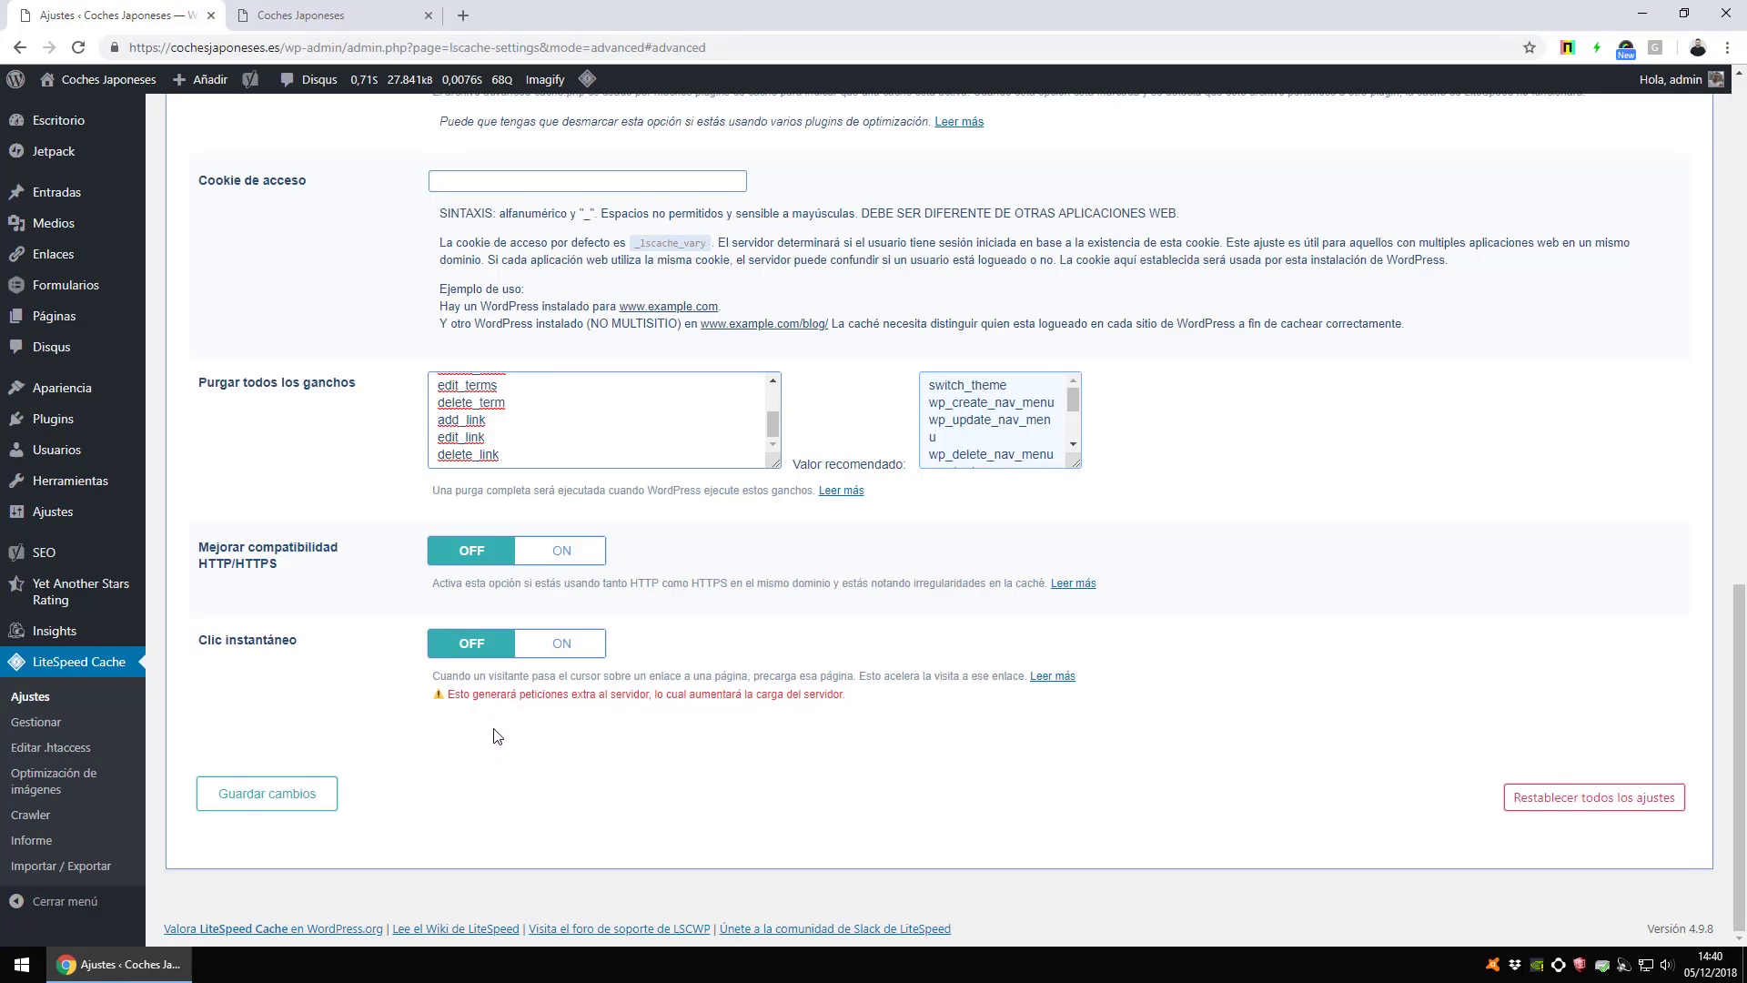
triple_click(526, 692)
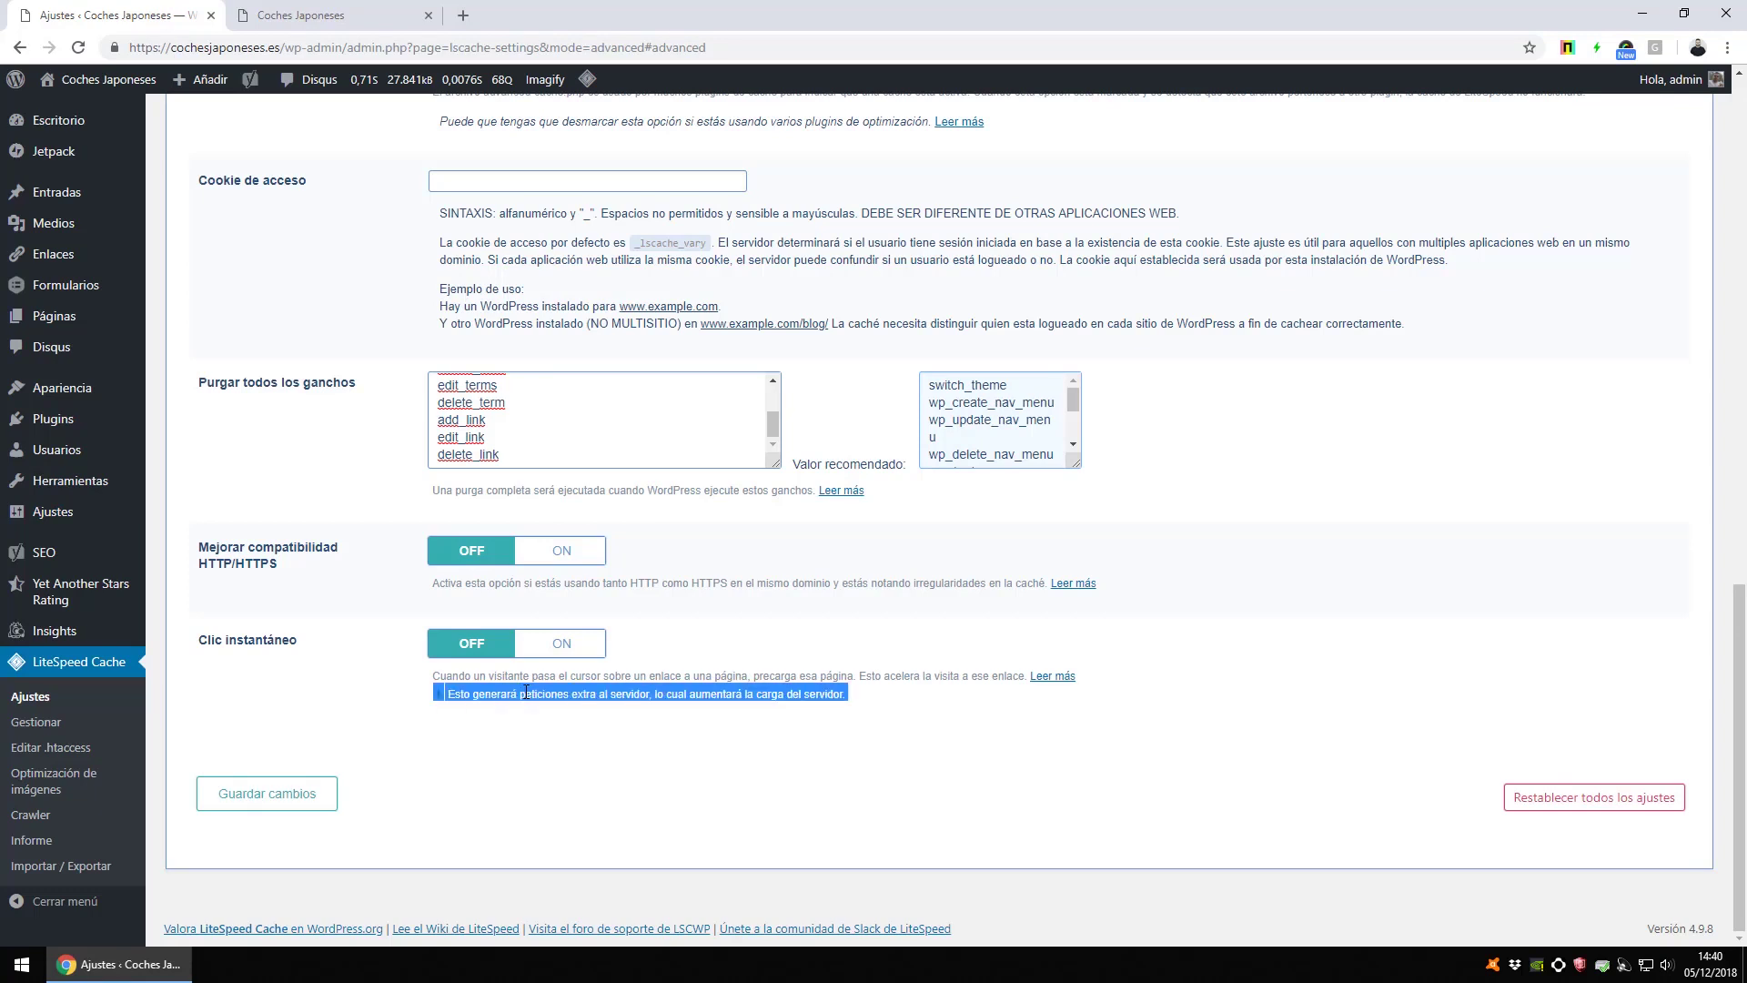
Open the Crawler settings and review the options from Retraso down to Generación de sitemap
scroll(526, 692, "up", 15)
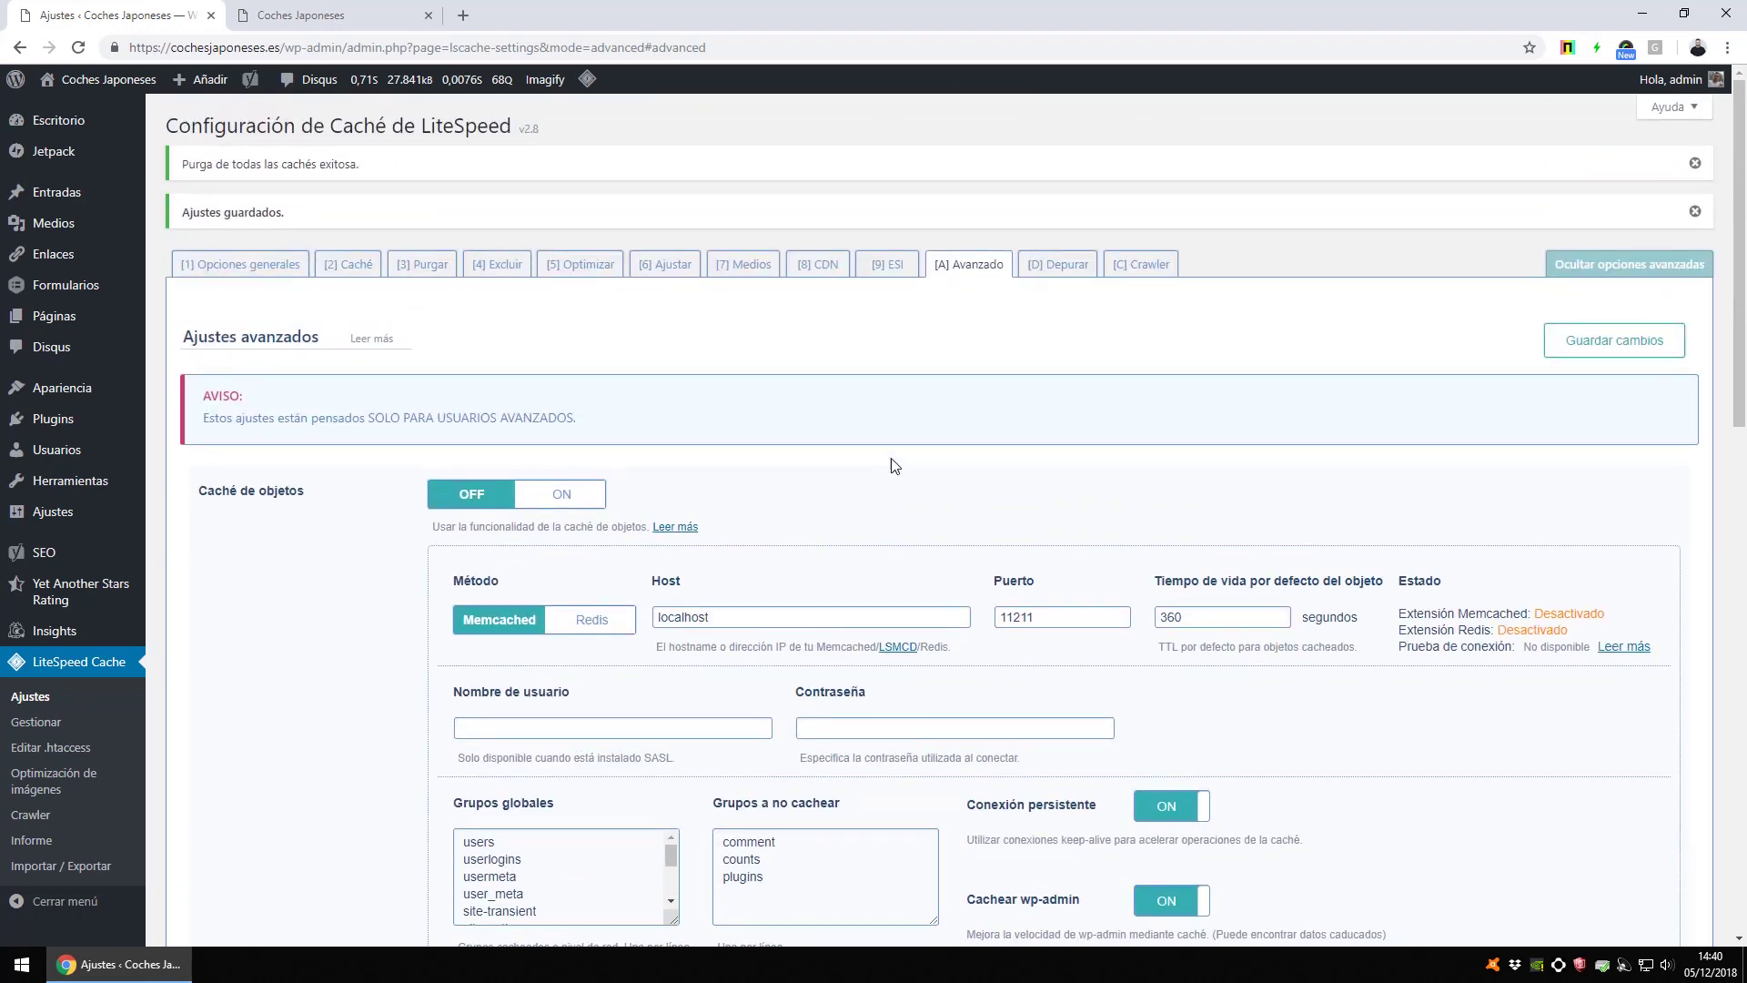
left_click(1057, 265)
left_click(1142, 265)
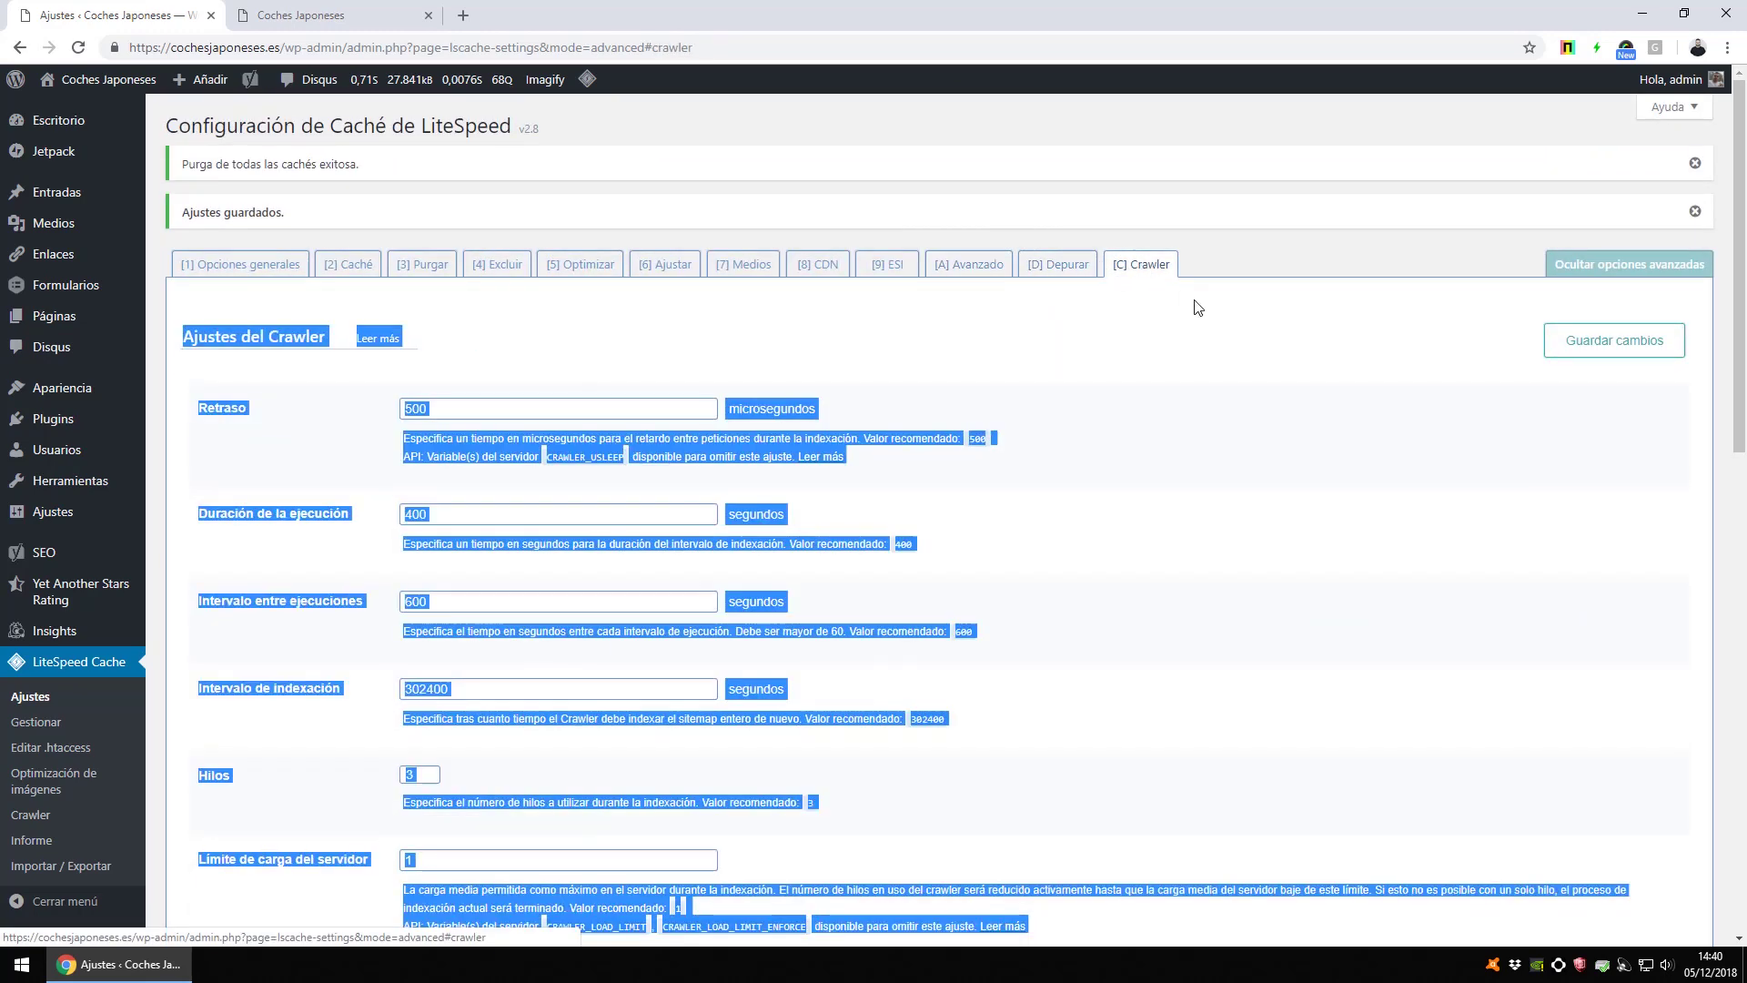
scroll(525, 433, "down", 12)
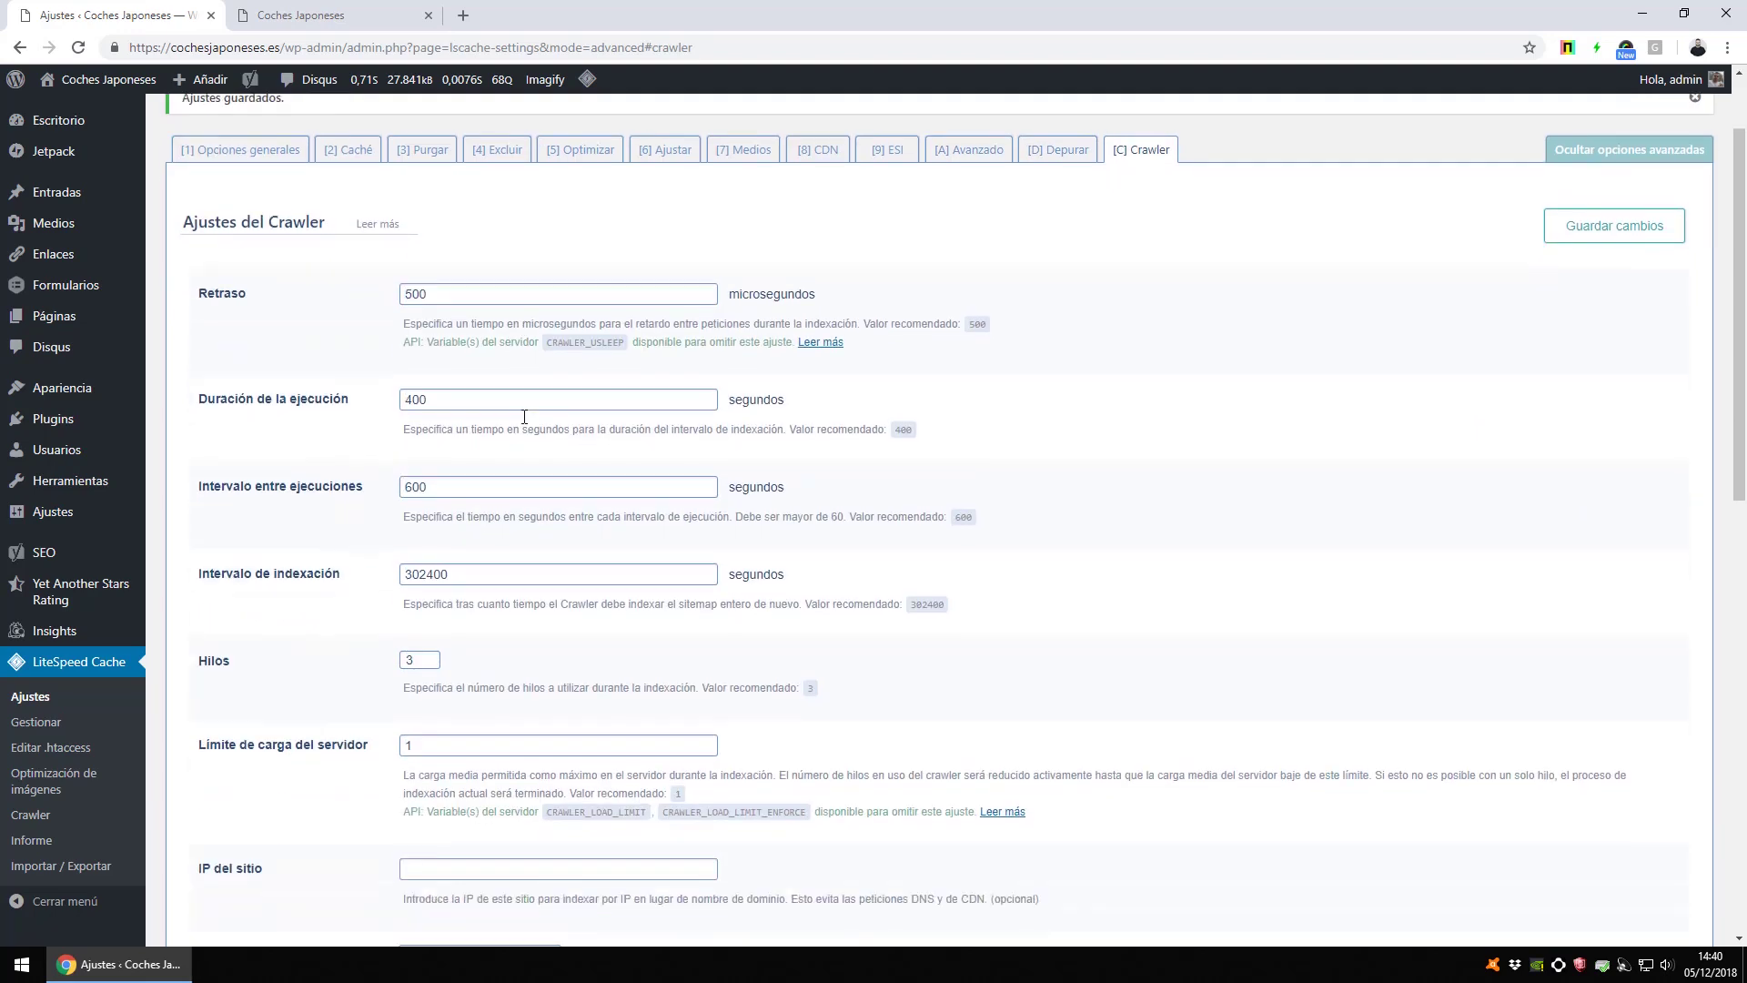
scroll(644, 574, "up", 1)
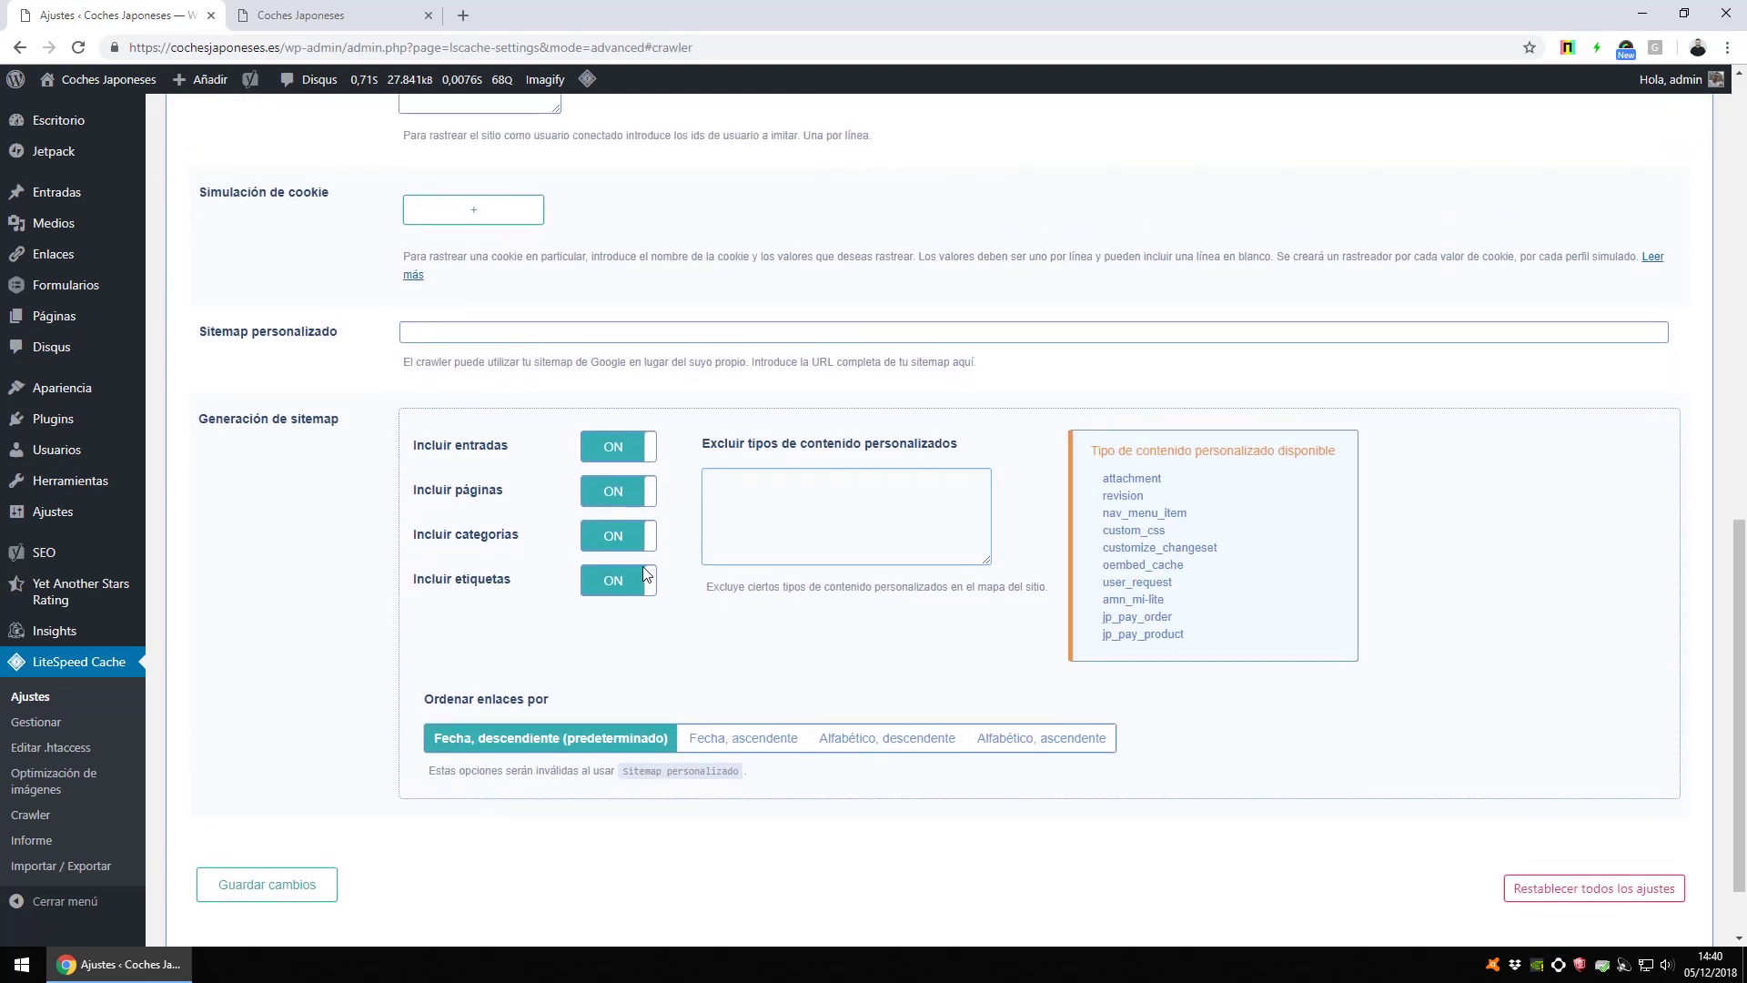
scroll(645, 574, "up", 11)
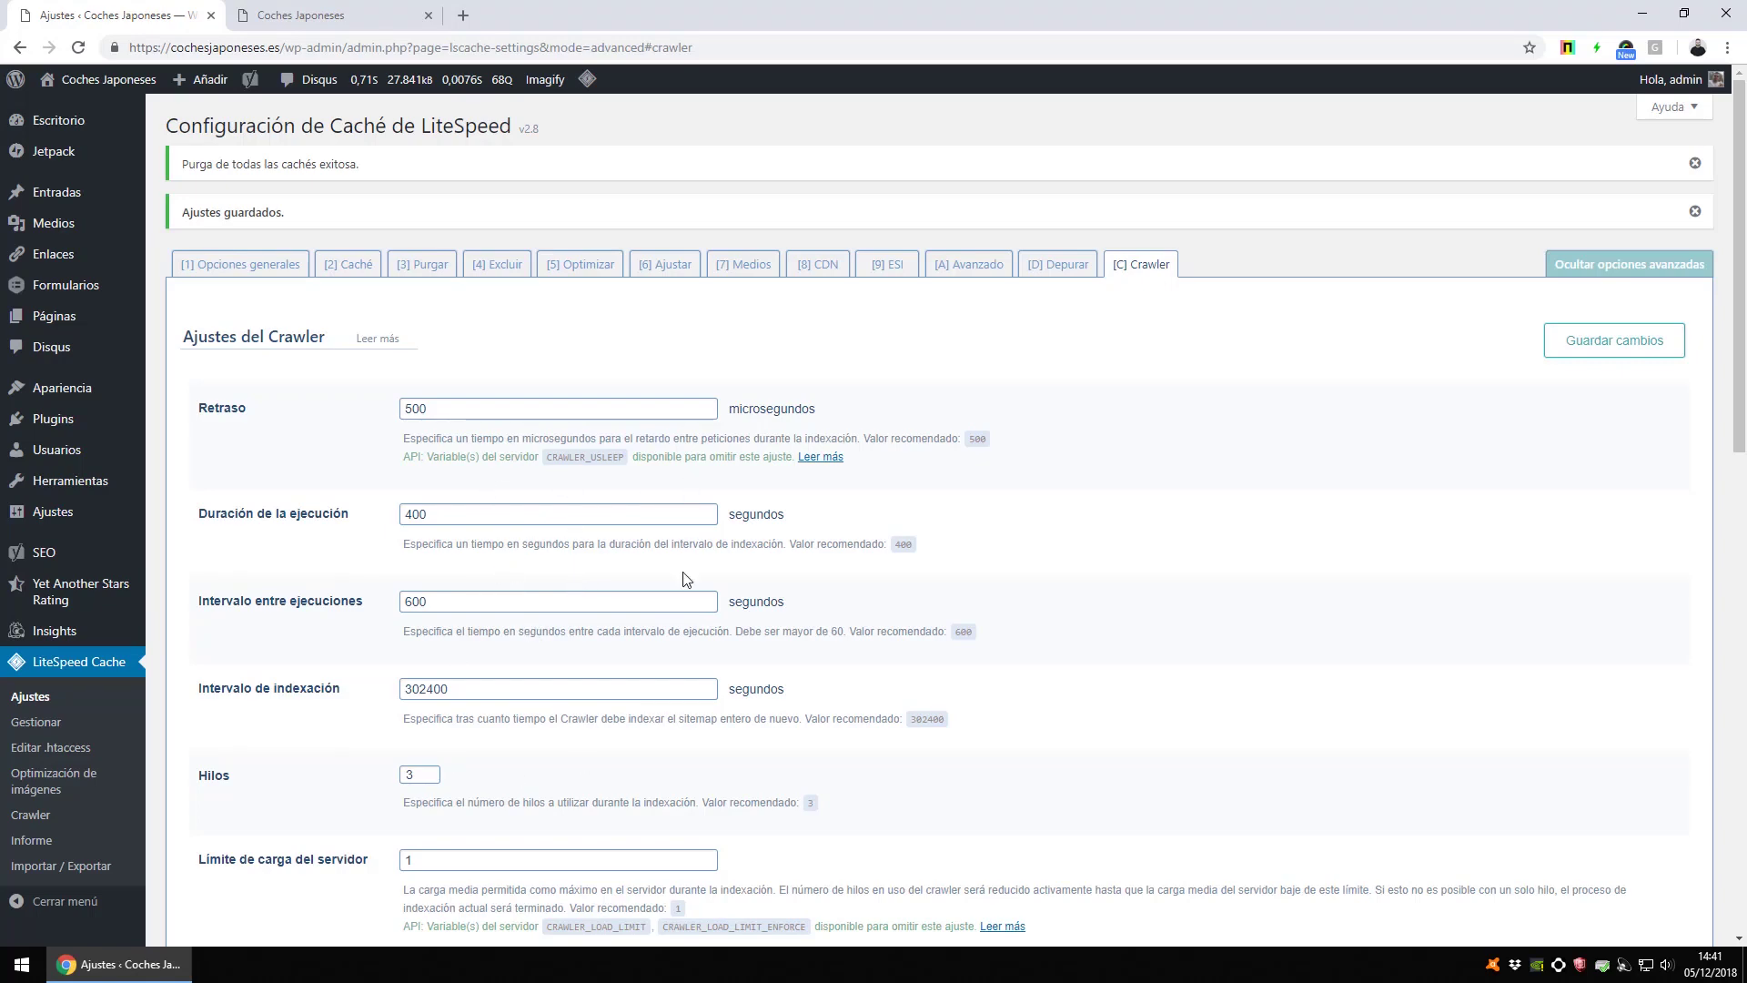
scroll(671, 628, "down", 5)
scroll(632, 628, "down", 7)
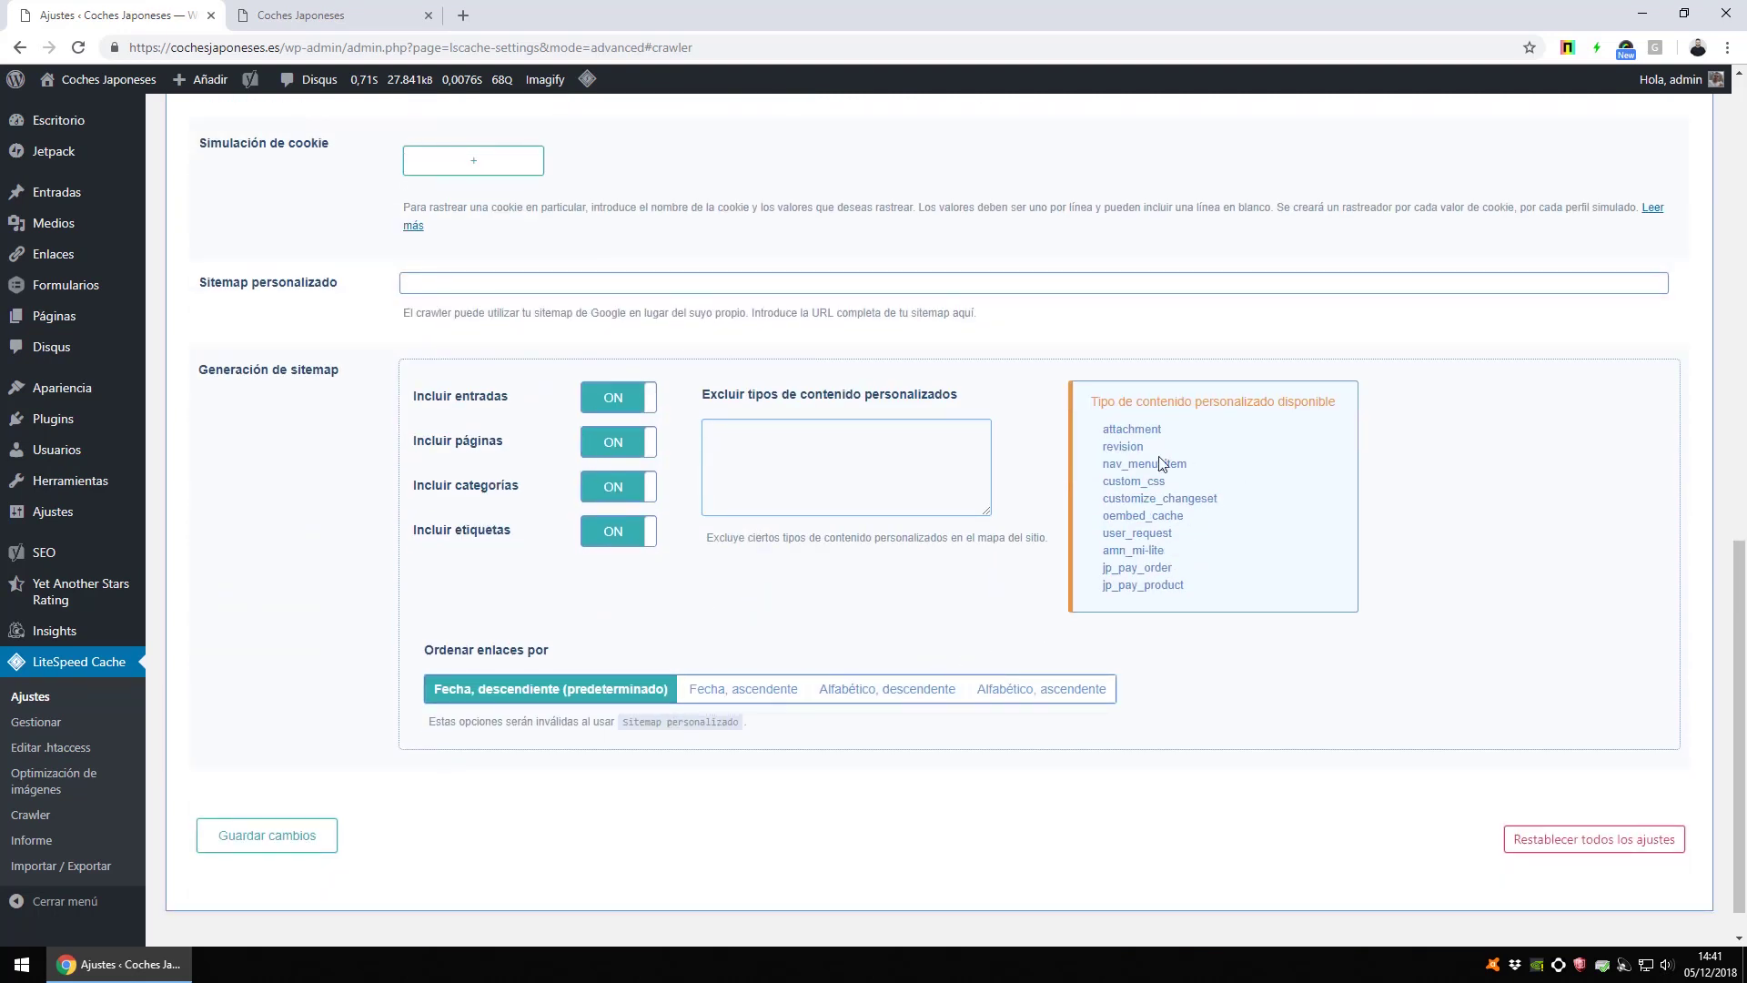
Go to the Sitemap personalizado field of the crawler settings and open Yoast SEO's General page in a new browser tab
scroll(478, 291, "up", 2)
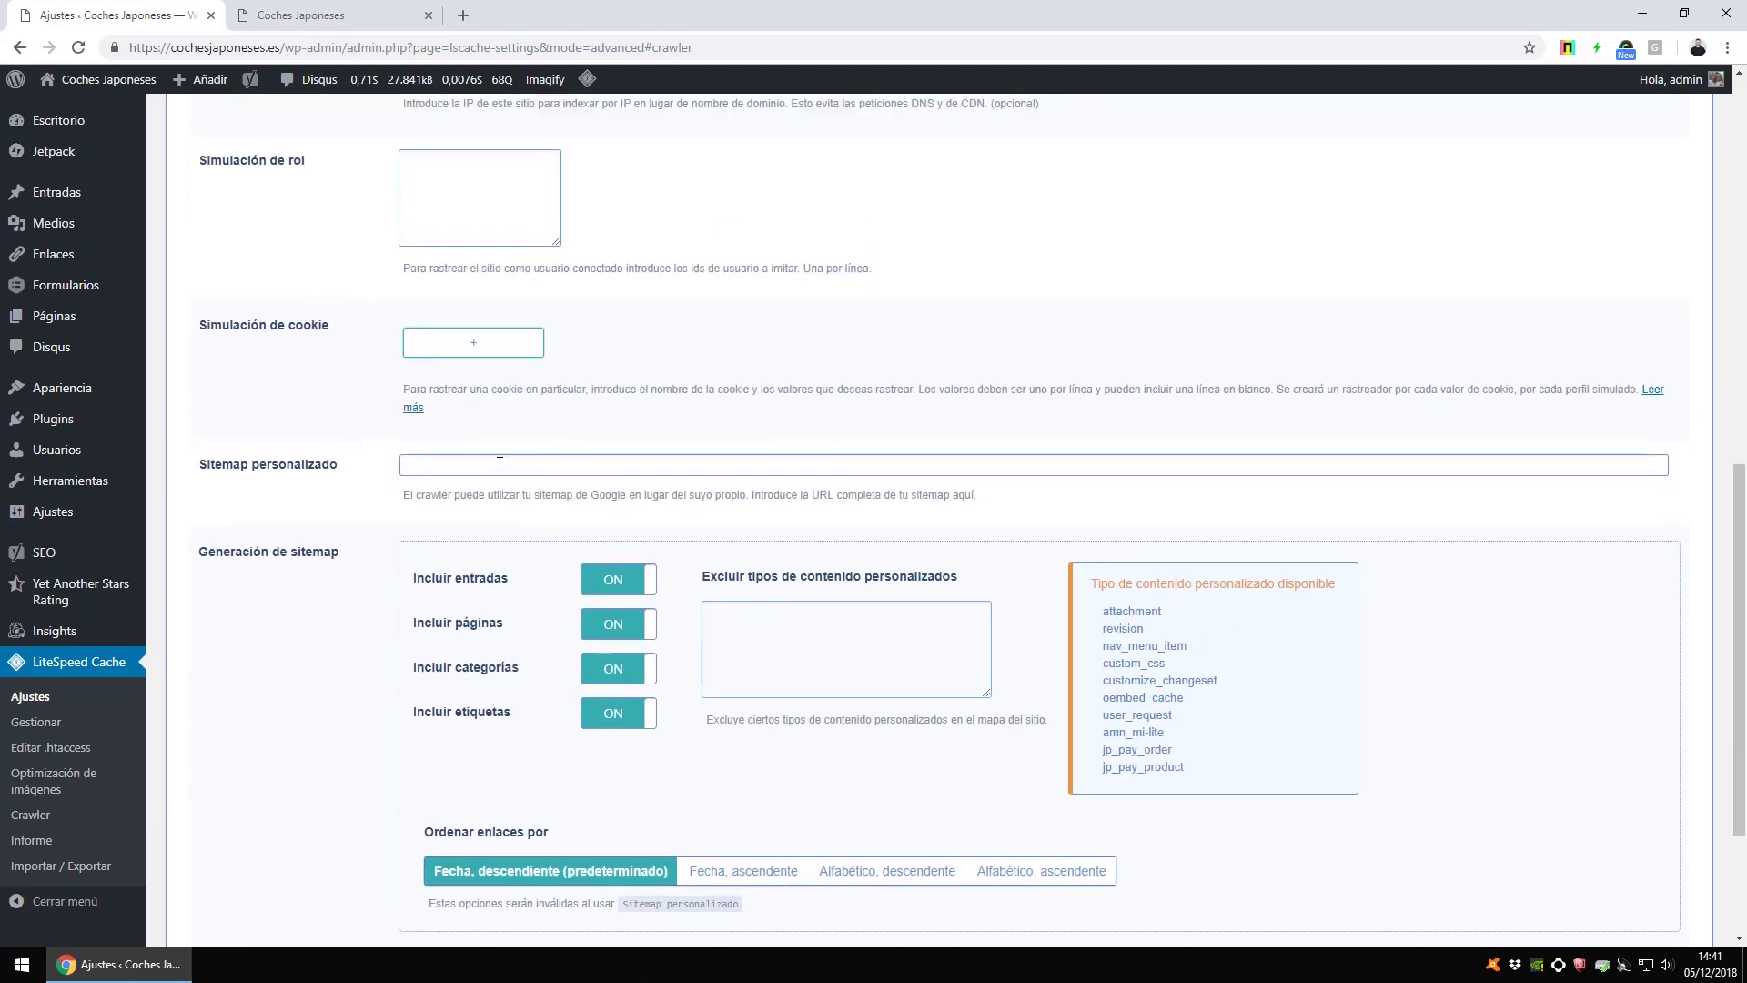
left_click(502, 475)
mouse_move(102, 552)
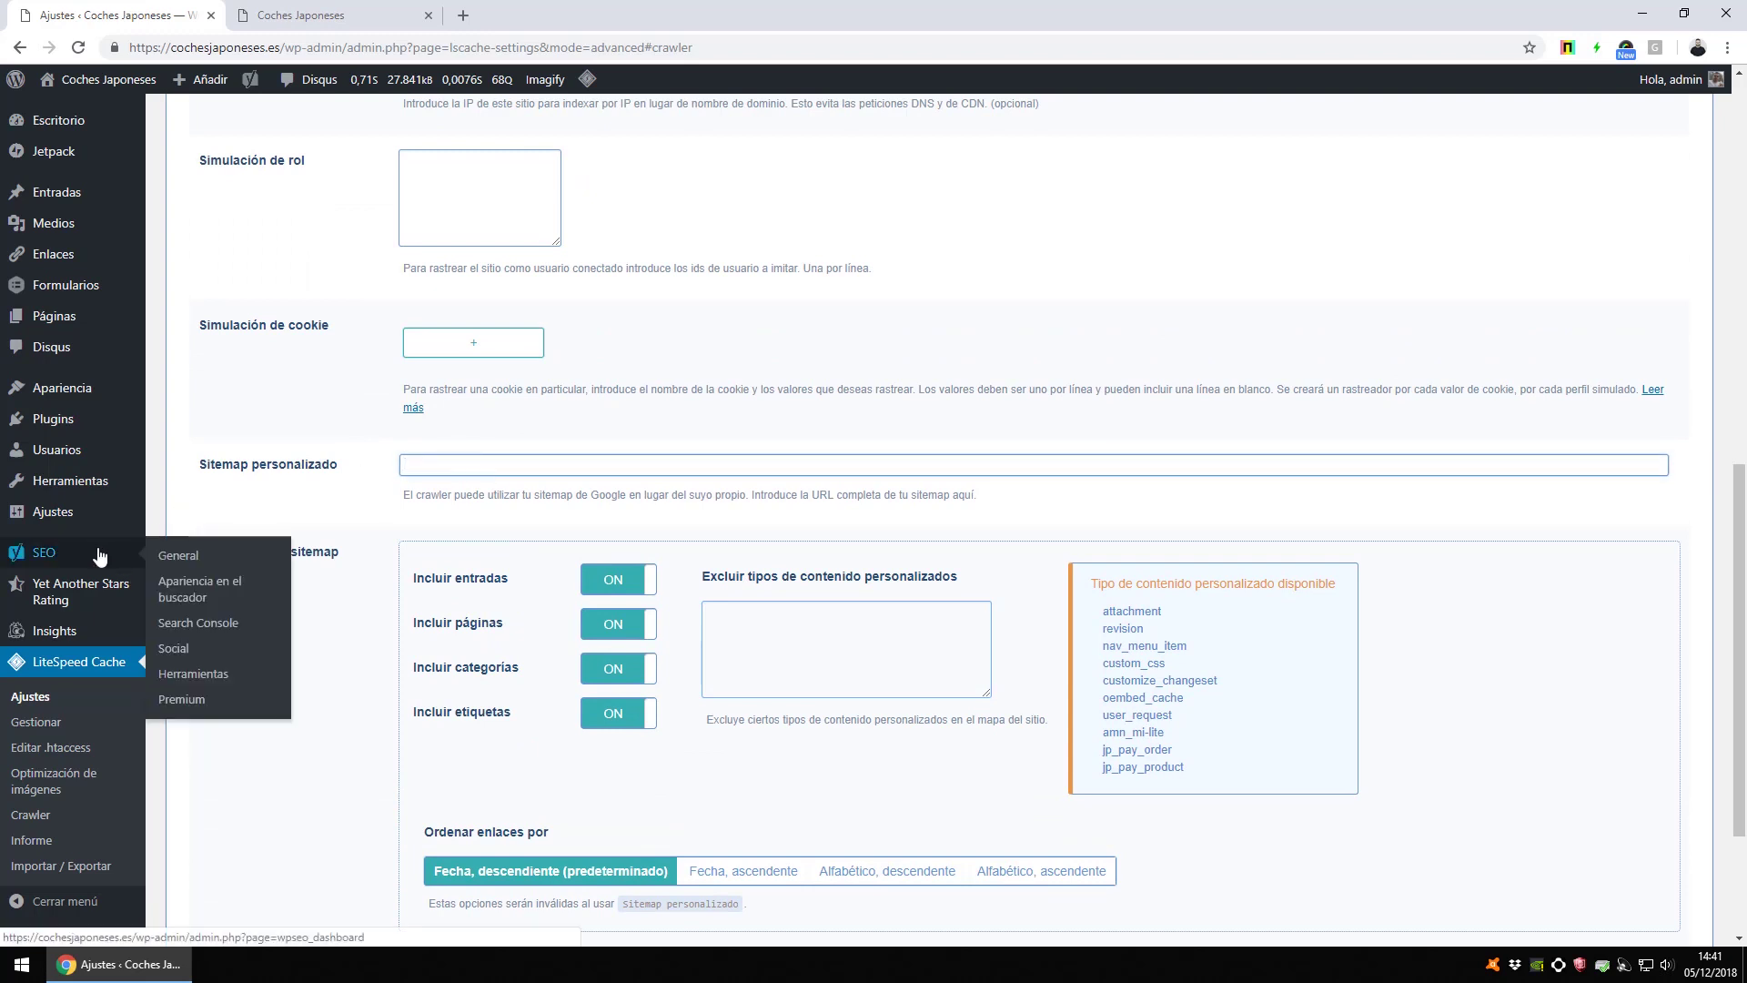
middle_click(200, 555)
left_click(499, 16)
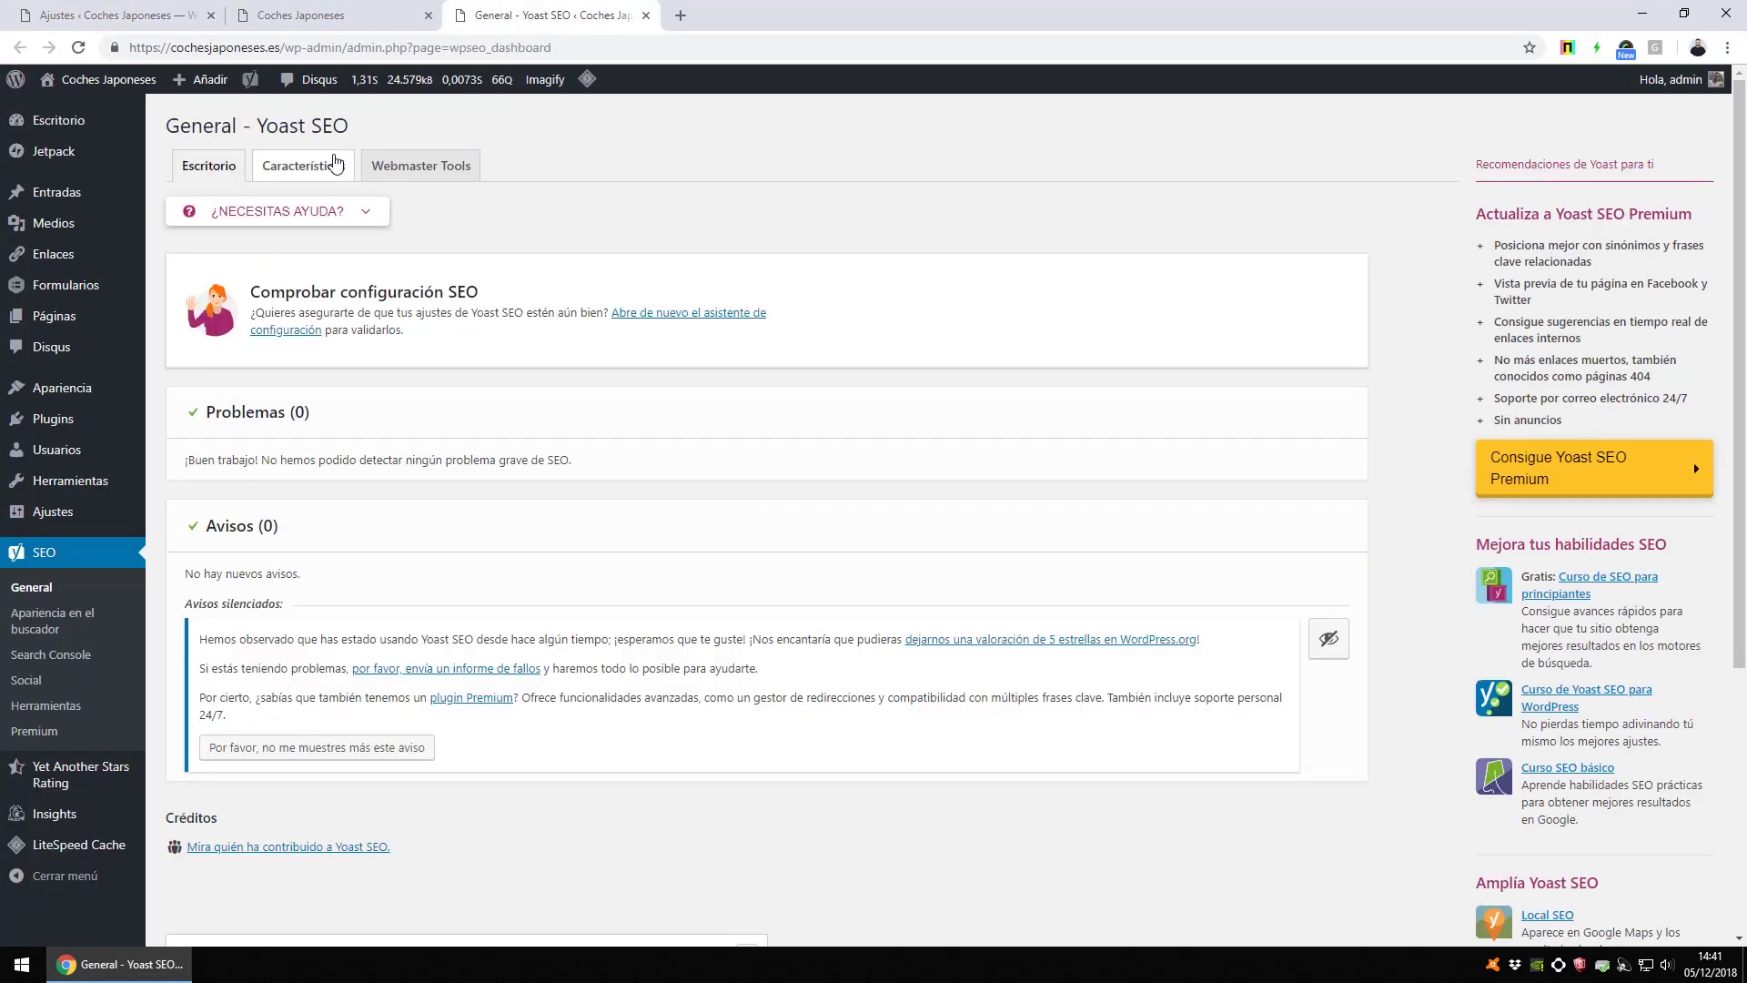
Open the site's XML sitemap from the Mapas del sitio XML help in Yoast SEO's Características and copy the sitemap index URL
left_click(335, 163)
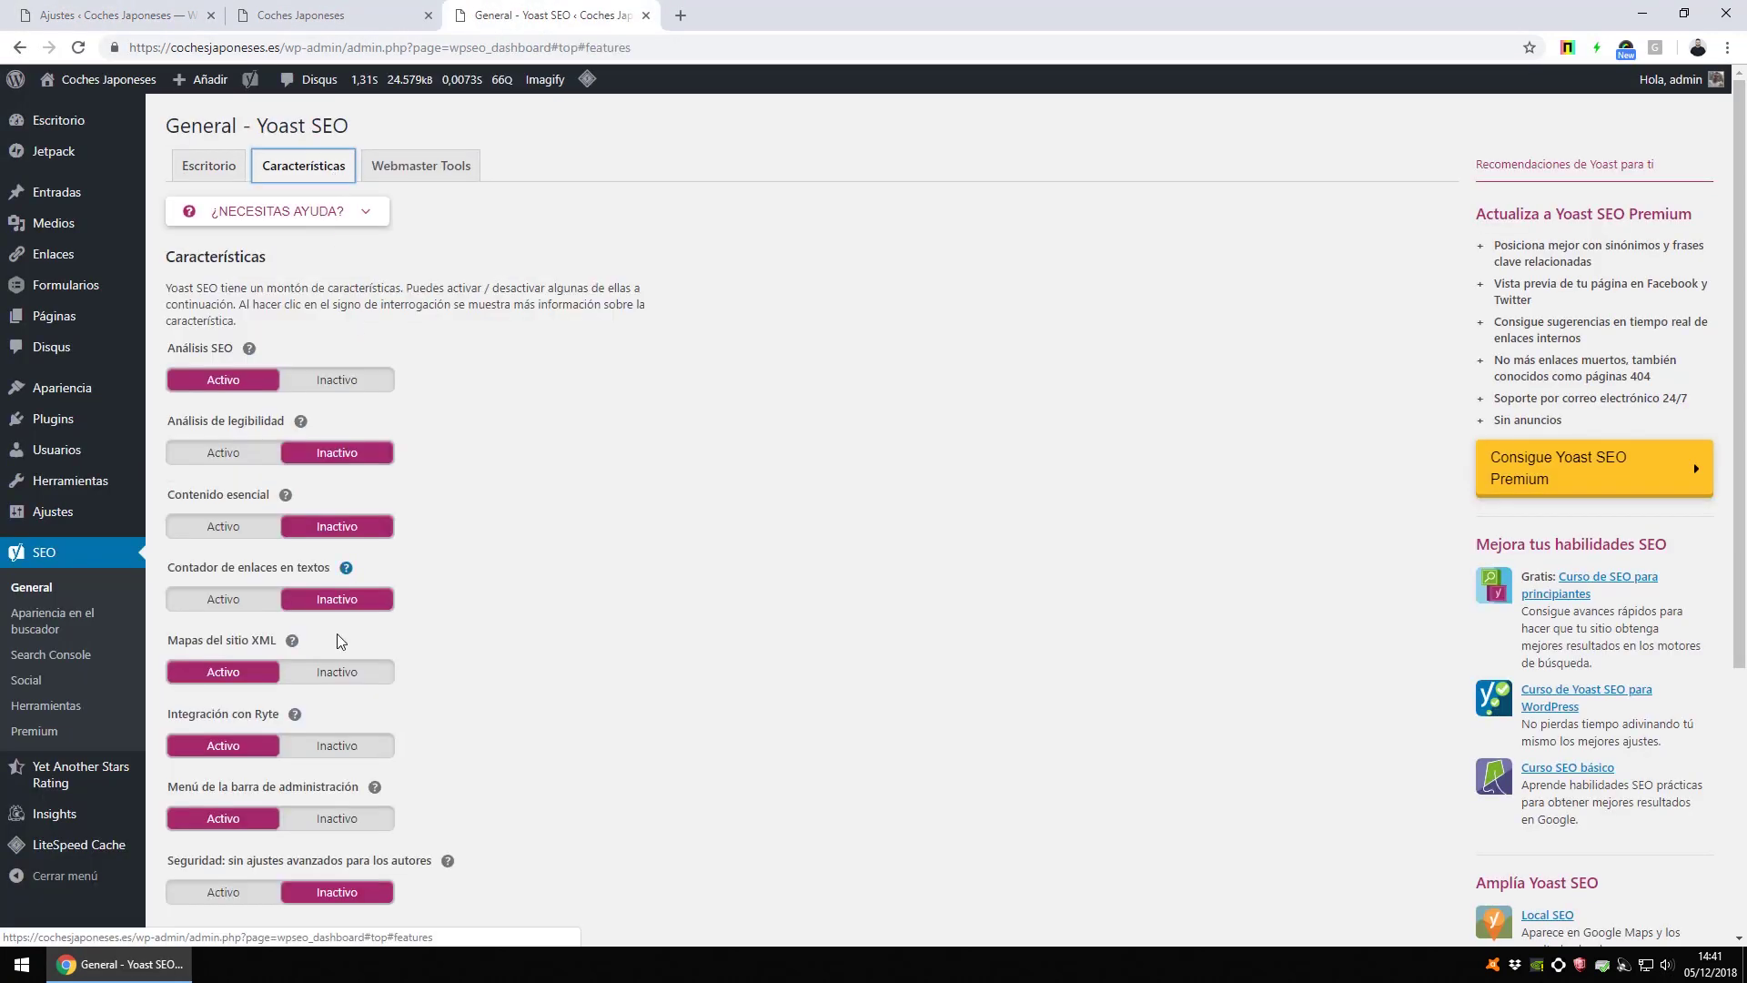
scroll(353, 686, "down", 1)
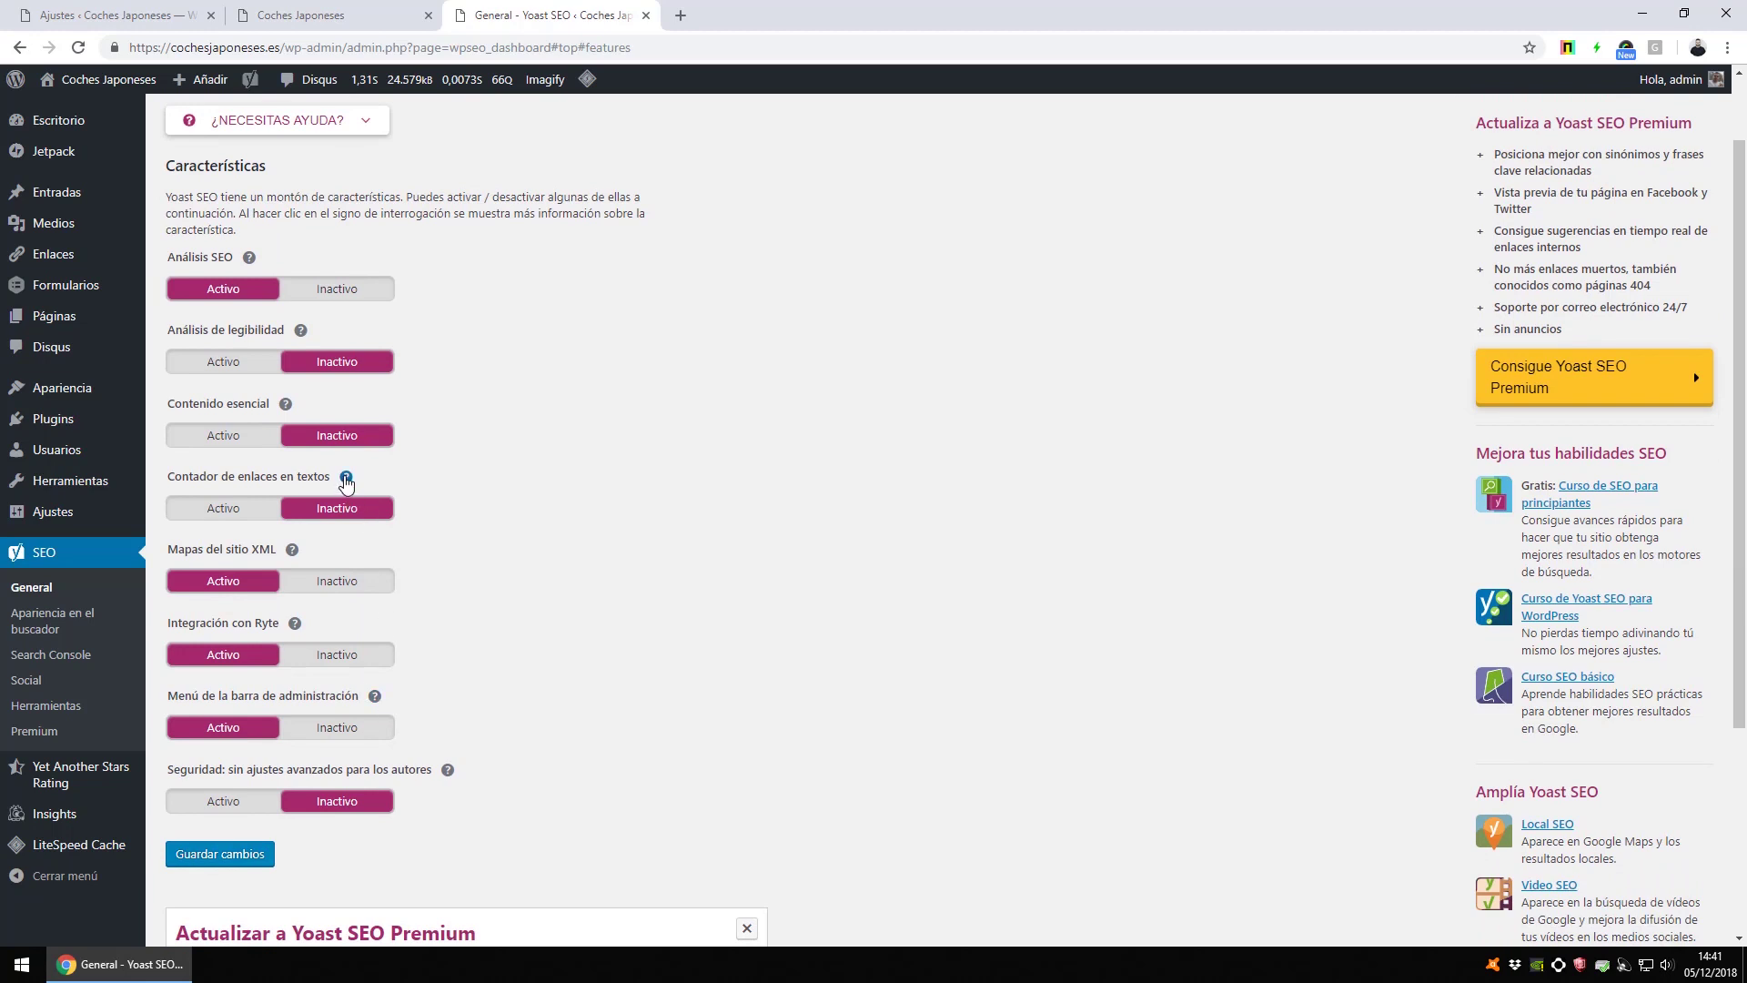
left_click(292, 549)
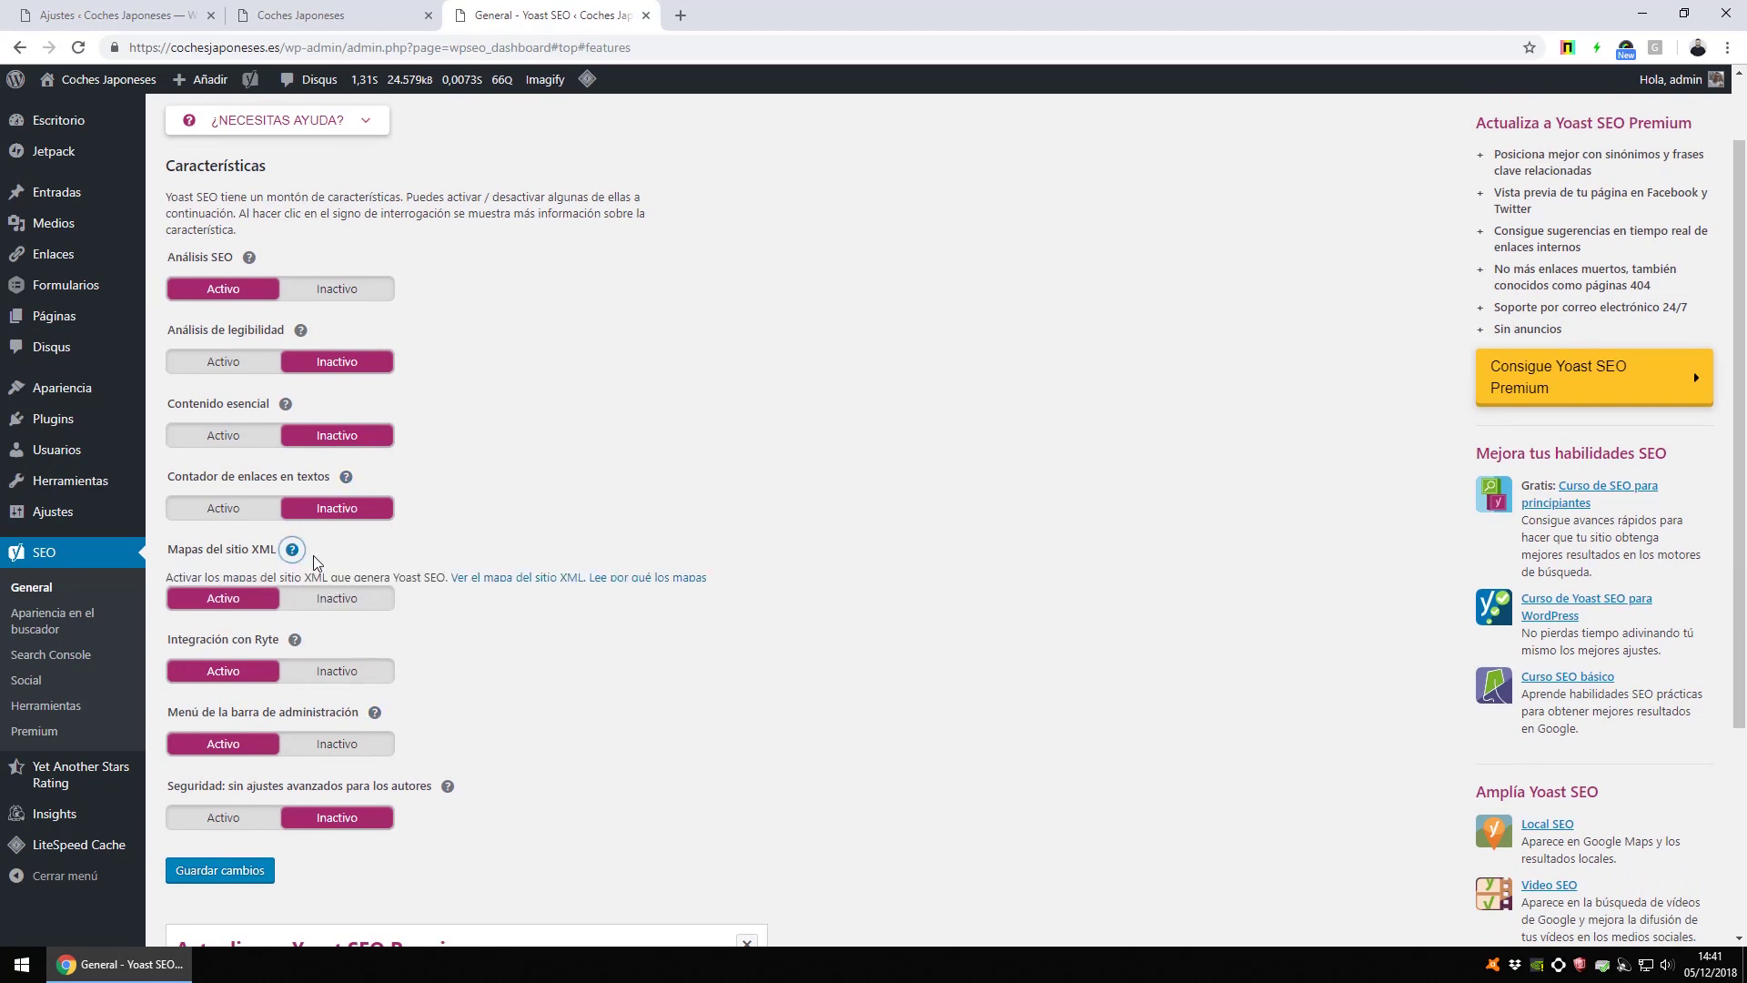
left_click(492, 579)
left_click(644, 49)
key("ctrl+c")
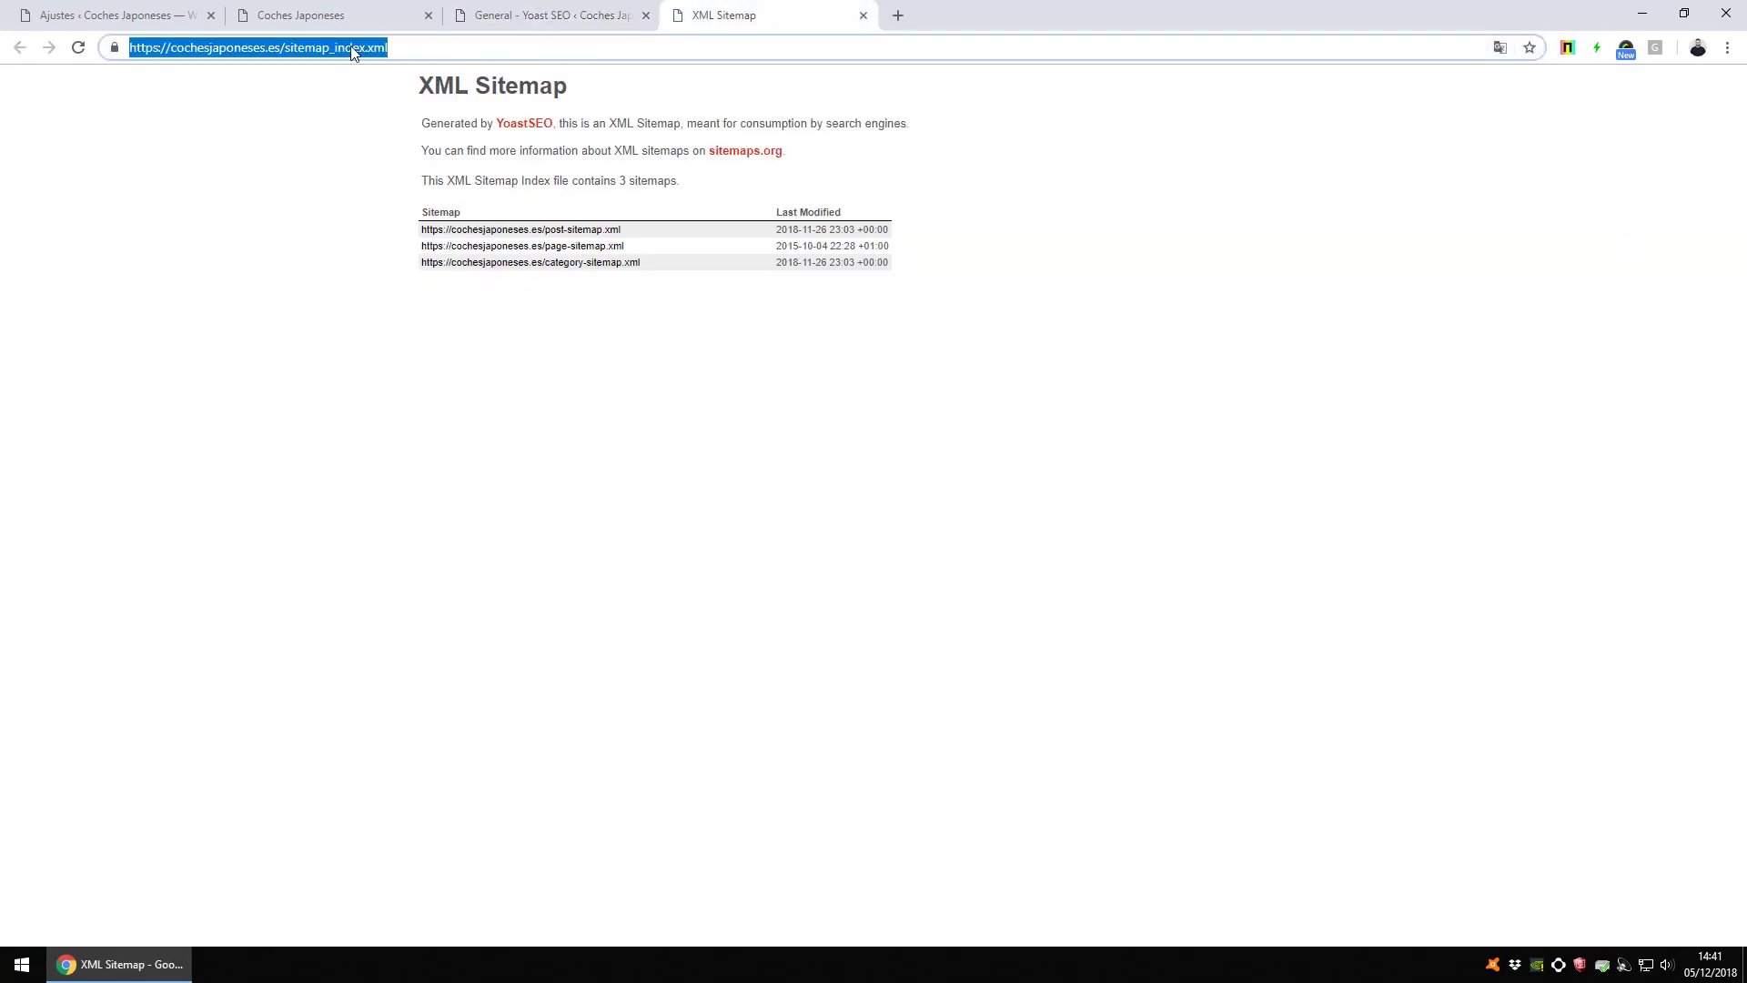
left_click(309, 16)
left_click(109, 15)
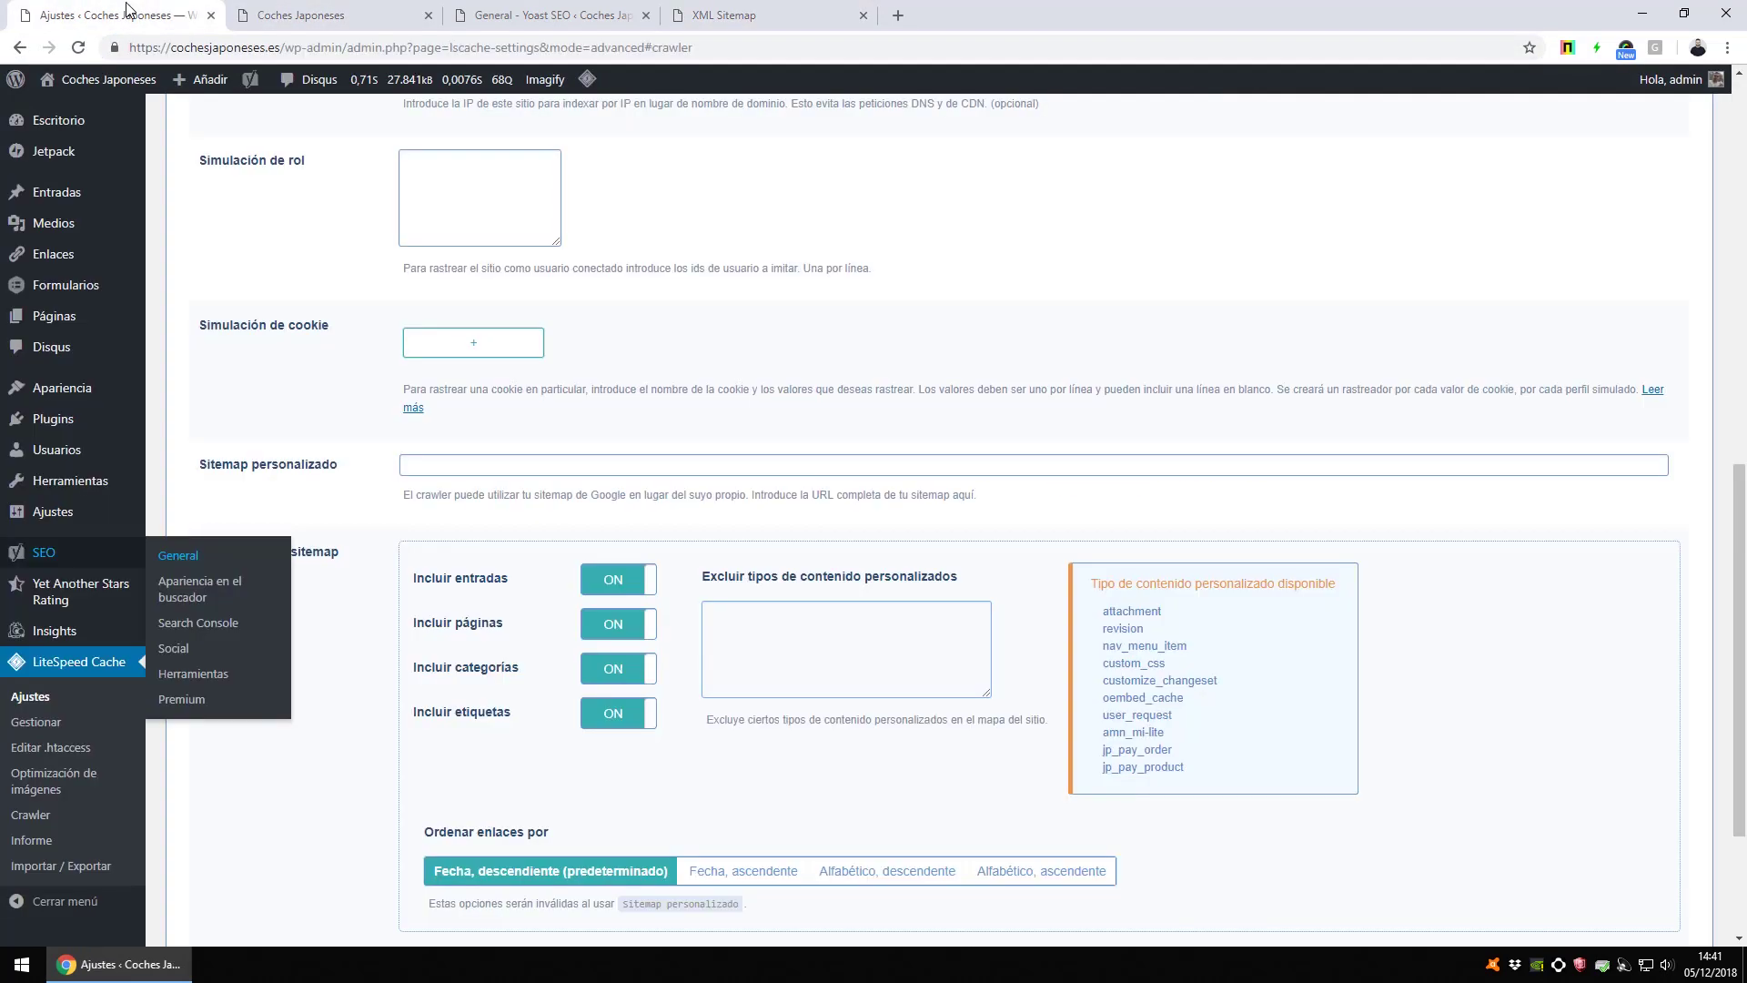
left_click(637, 466)
key("ctrl+v")
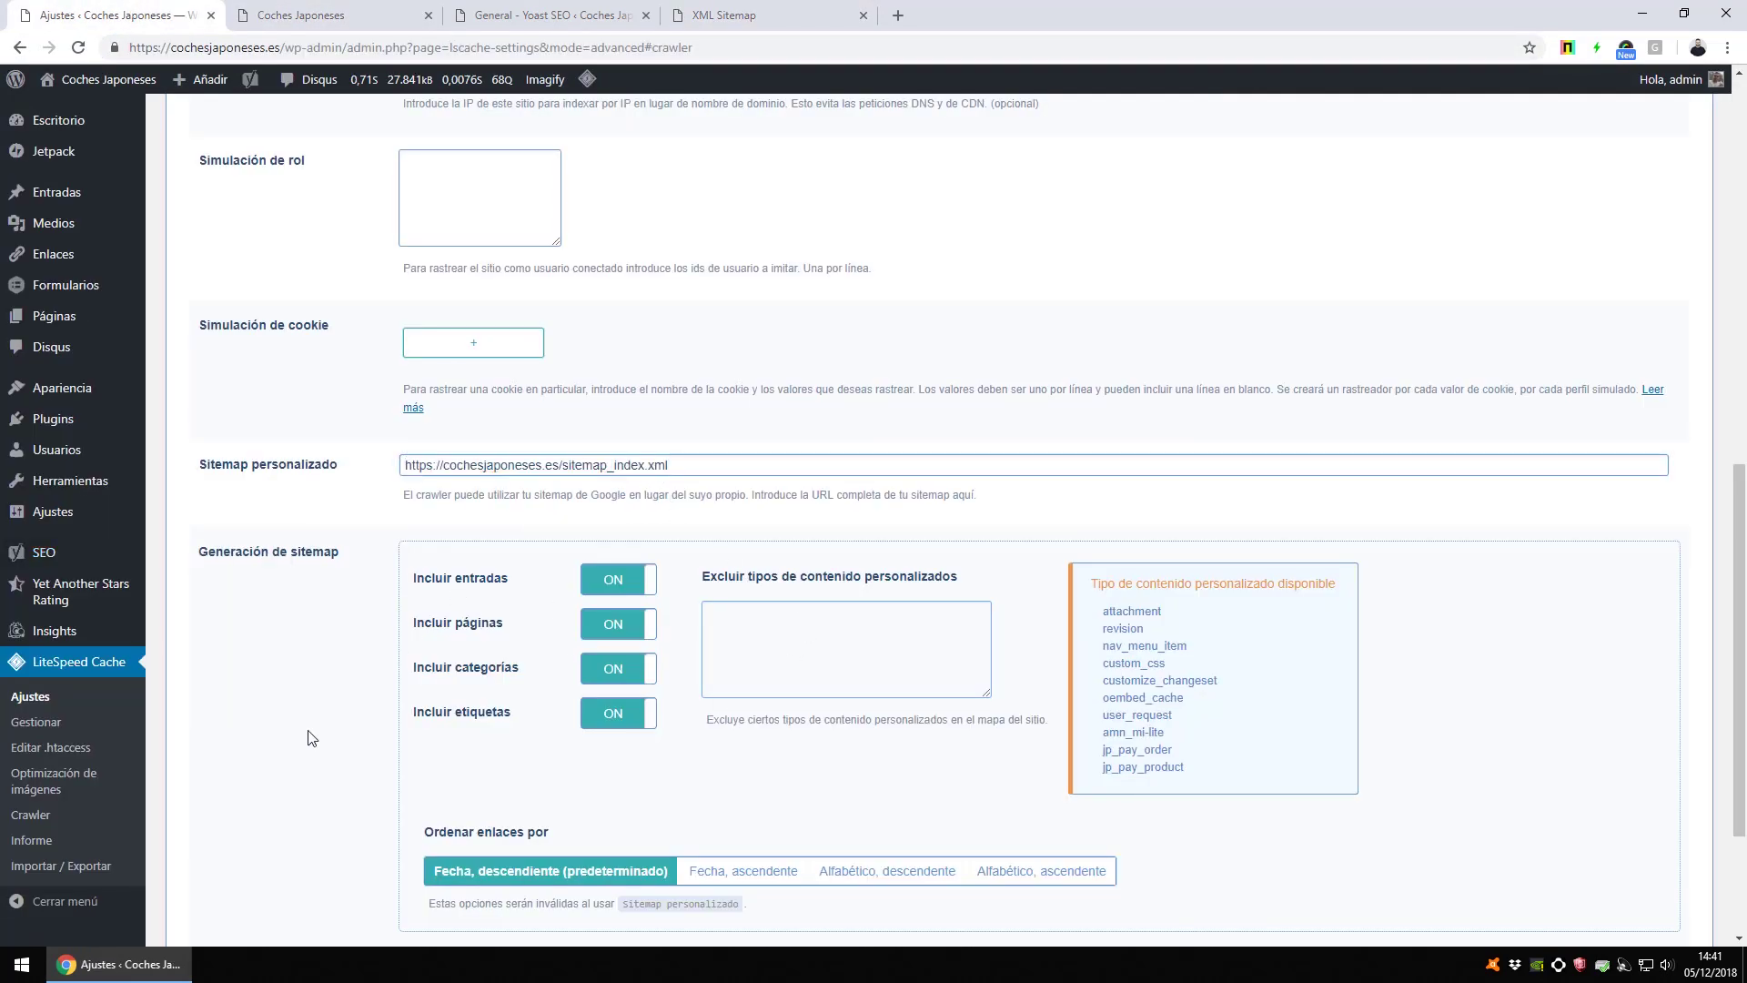
scroll(309, 736, "down", 3)
left_click(254, 799)
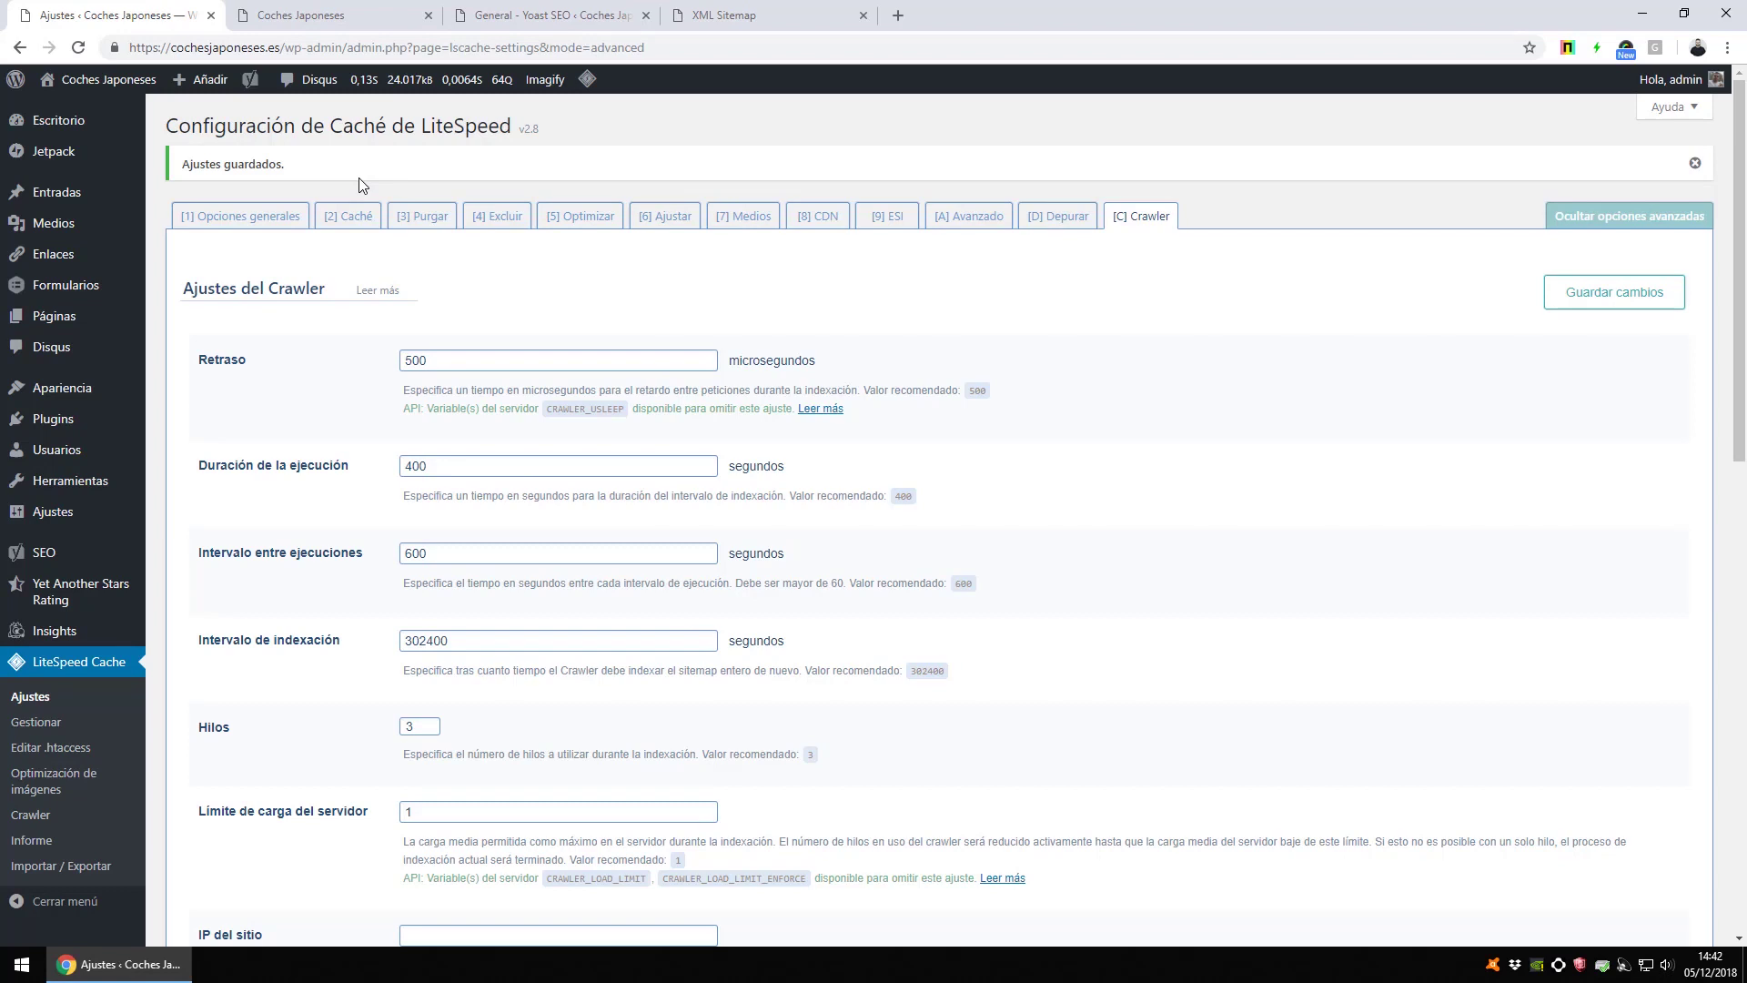
View the LiteSpeed Cache general options, and open Editar .htaccess to look through the current contents of the .htaccess file
left_click(238, 218)
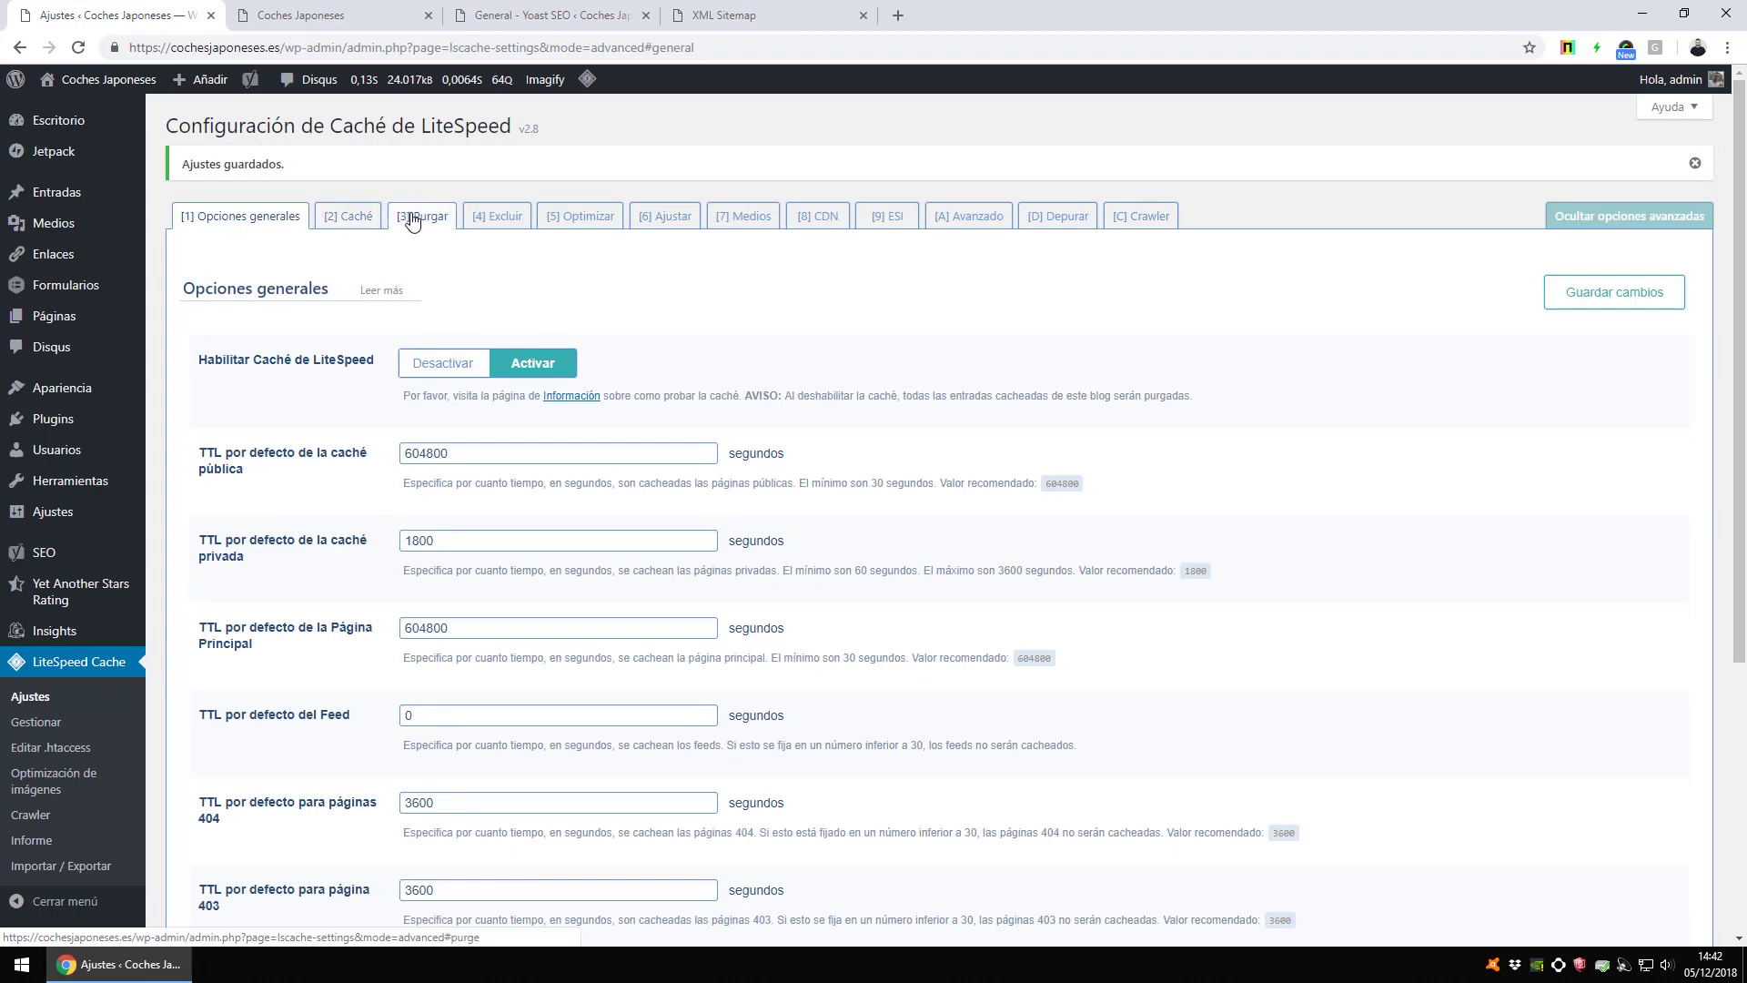
left_click(88, 757)
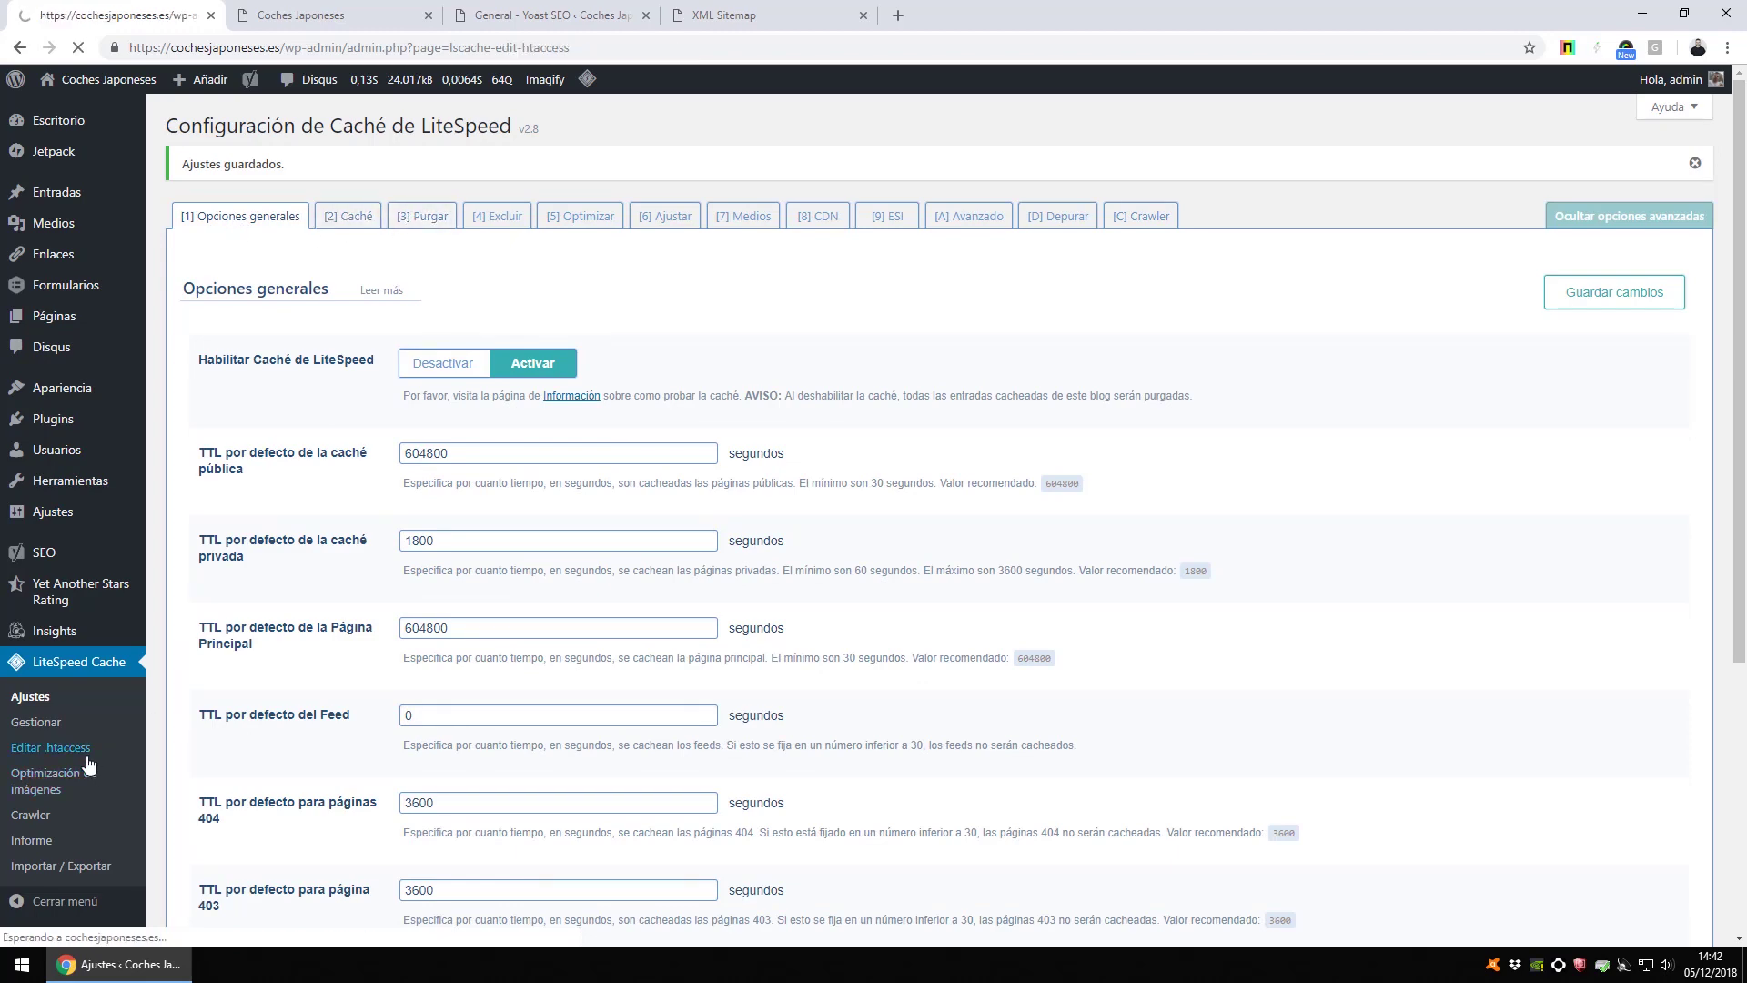
scroll(523, 564, "down", 20)
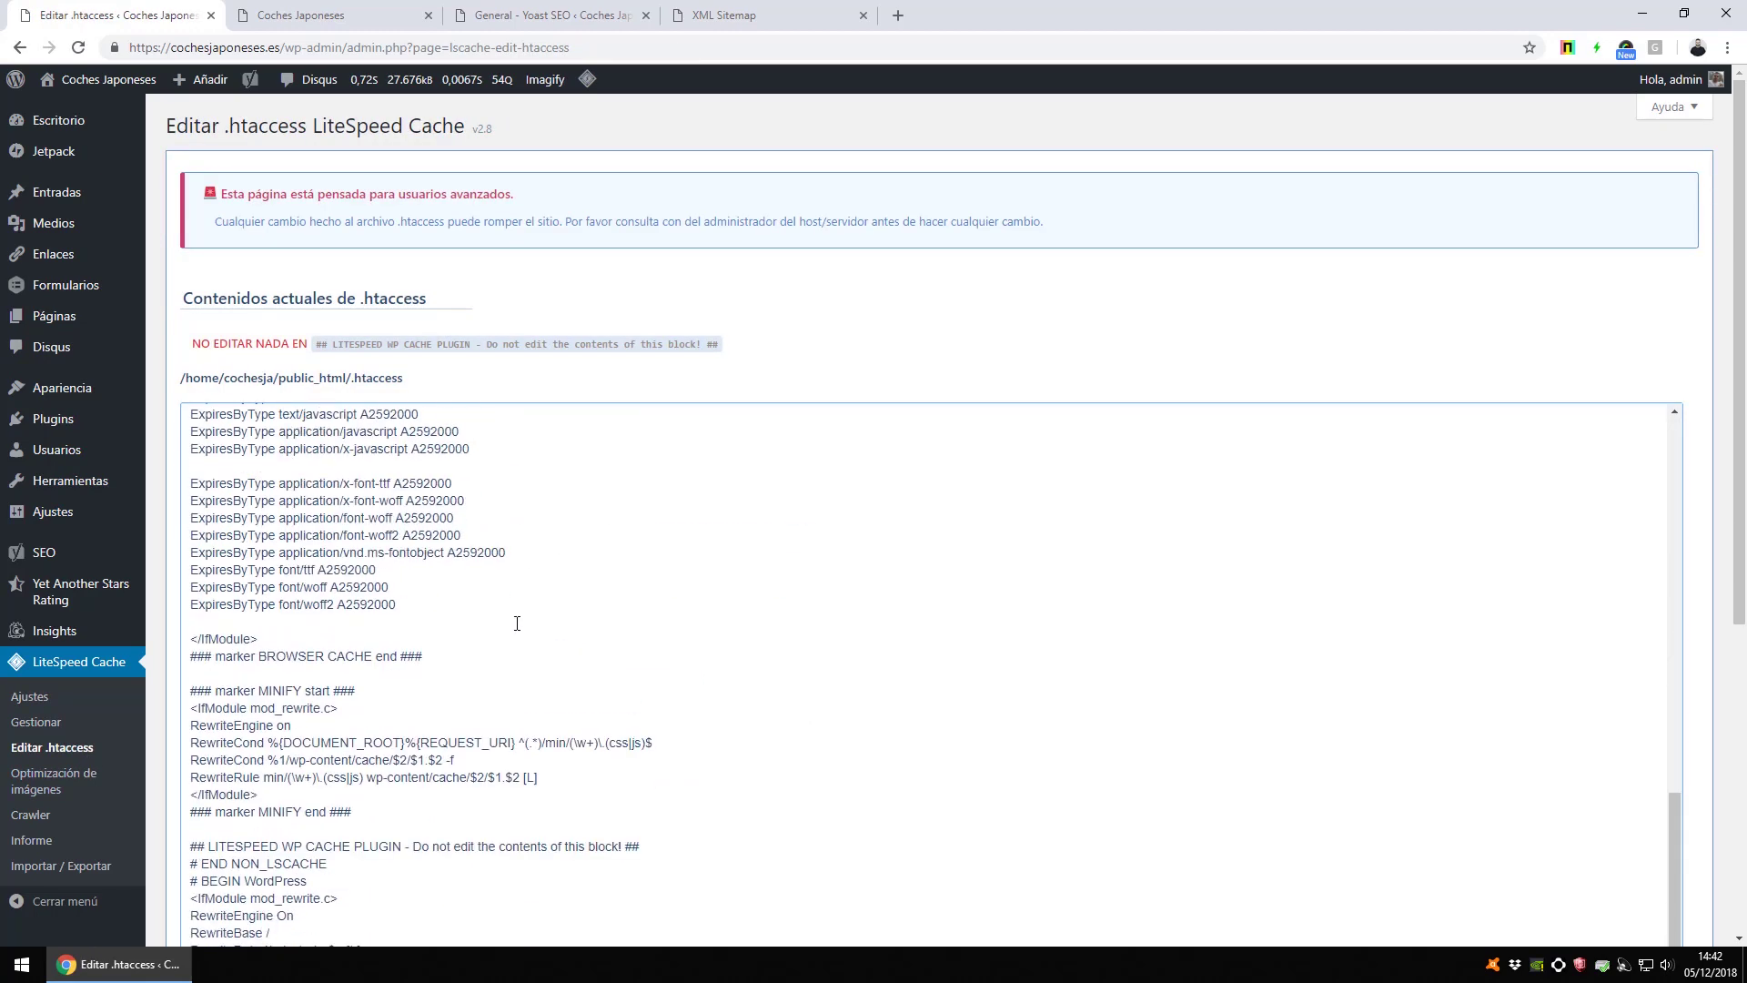
scroll(517, 623, "up", 20)
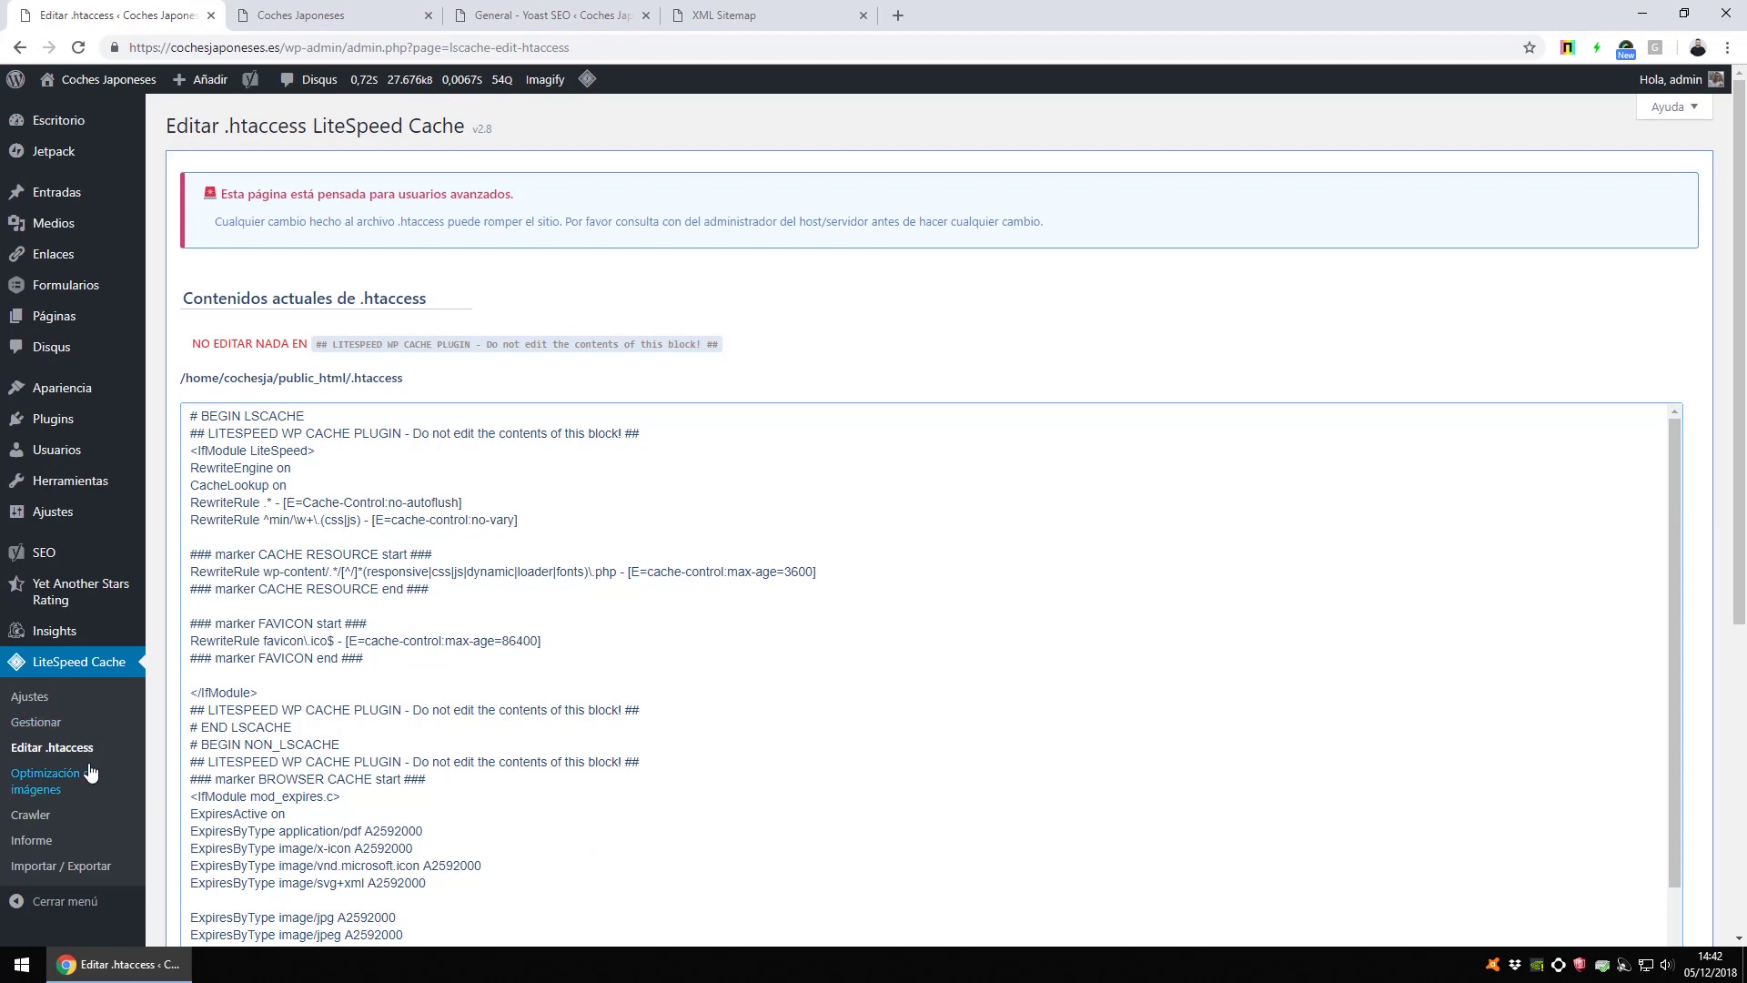